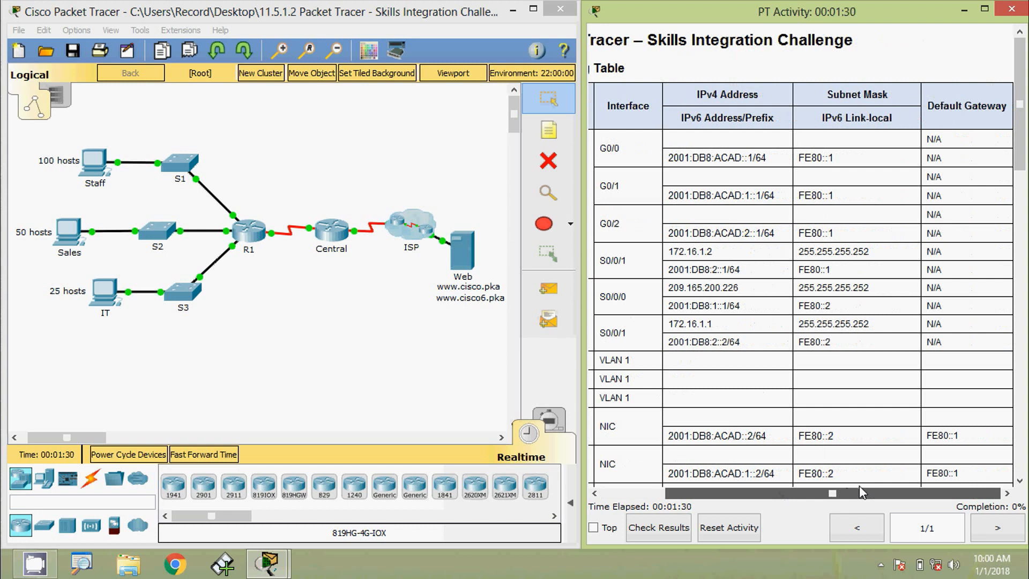
# Scroll the activity instructions to the Scenario and the IPv4 requirements for 192.168.0.0/24.
pyautogui.moveTo(861, 492); pyautogui.dragTo(759, 494)
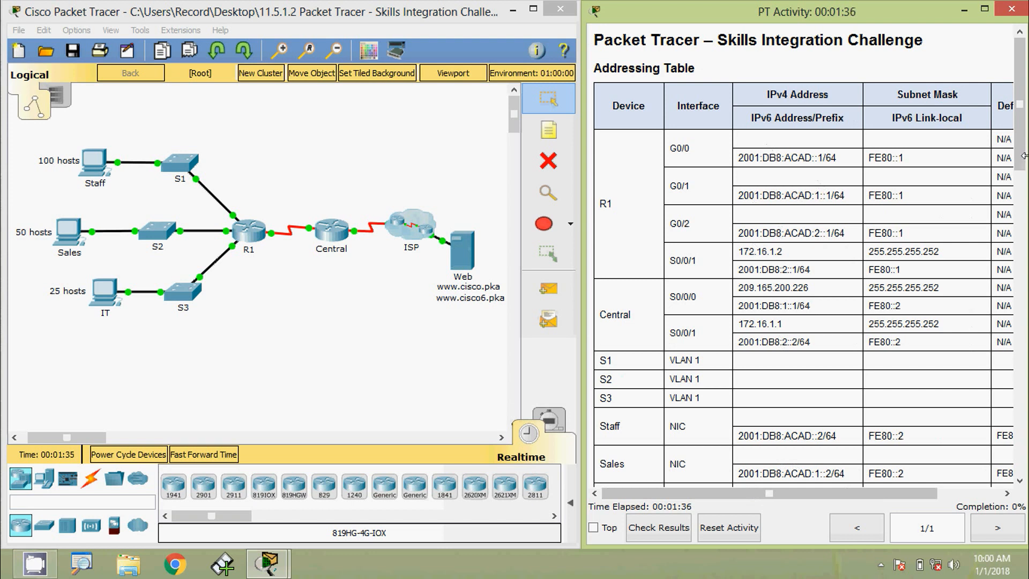
pyautogui.moveTo(1023, 155); pyautogui.dragTo(1018, 253)
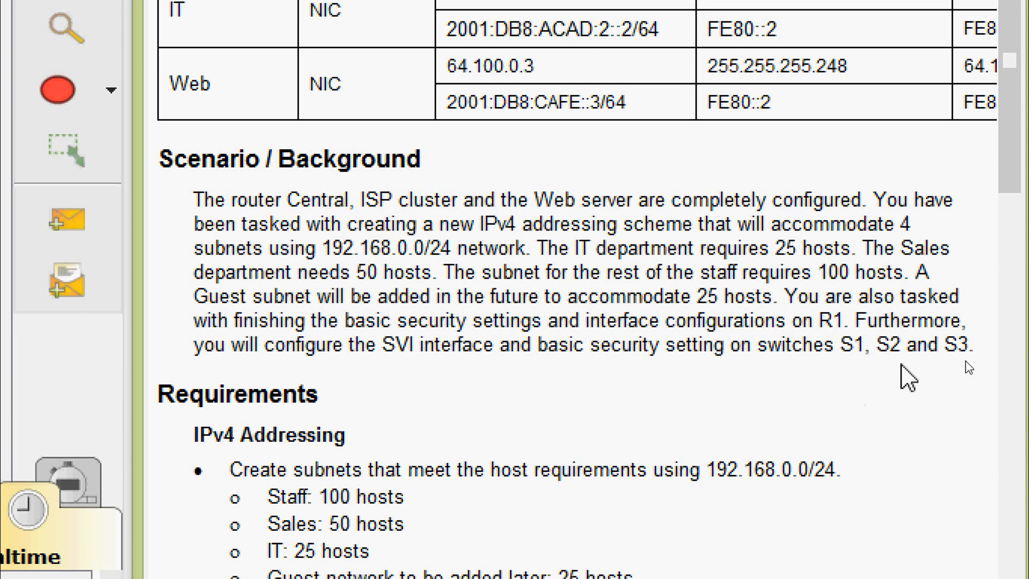
# Scroll down to read the host requirements: Staff 100, Sales 50, IT 25.
pyautogui.scroll(-5, 902, 366)
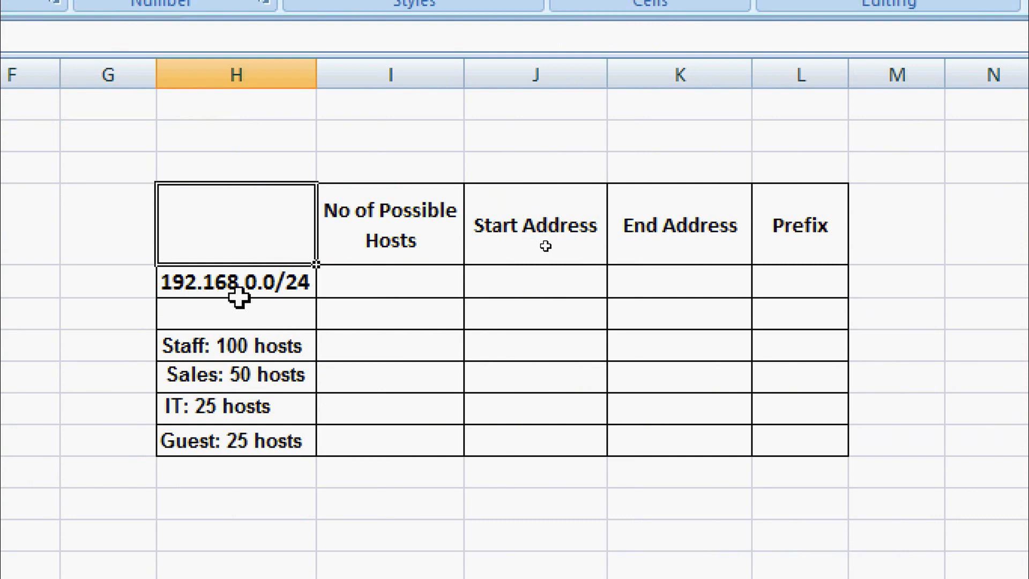
# Enter 254 as the host count for the 192.168.0.0/24 network.
pyautogui.click(280, 290)
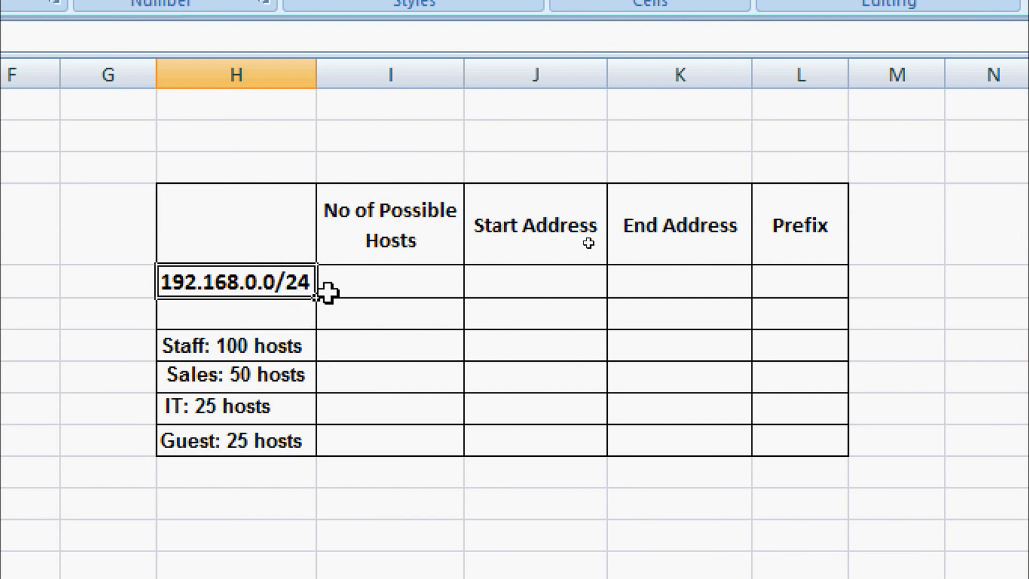
pyautogui.click(353, 276)
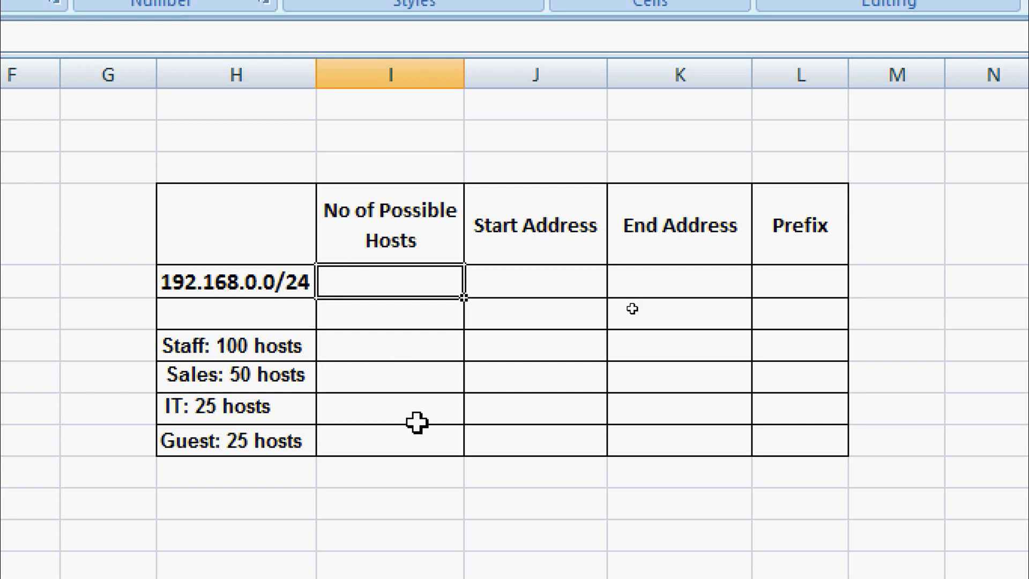
pyautogui.write('254')
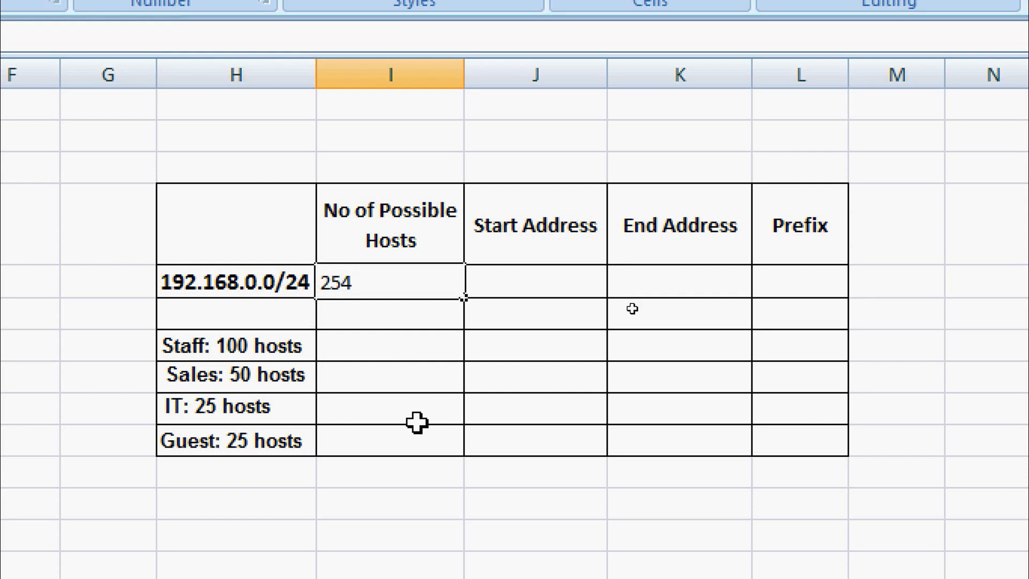
pyautogui.click(418, 376)
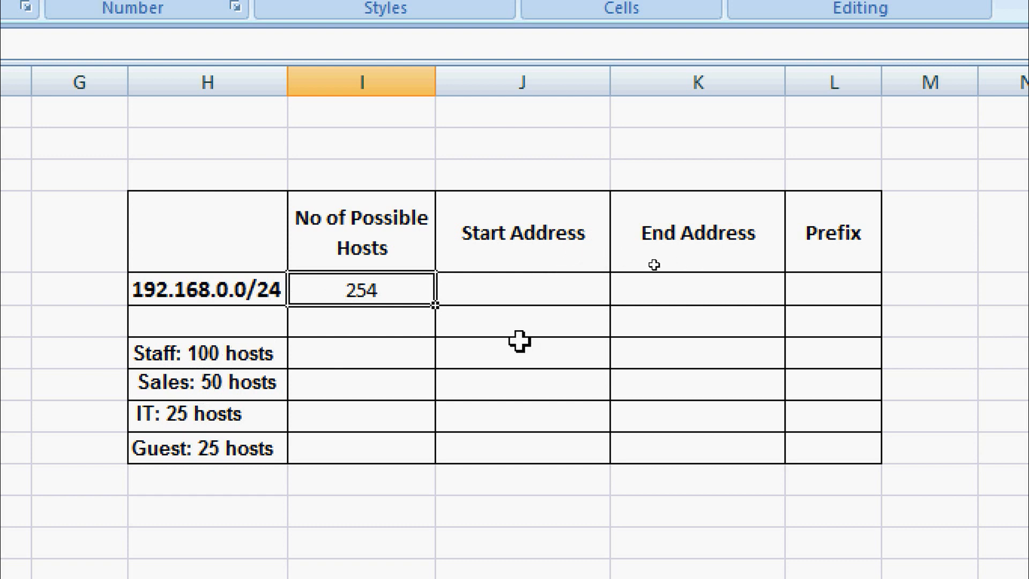
# Fill the Staff row: prefix /25, 126 hosts, 192.168.0.0 to 192.168.0.127.
pyautogui.click(813, 352)
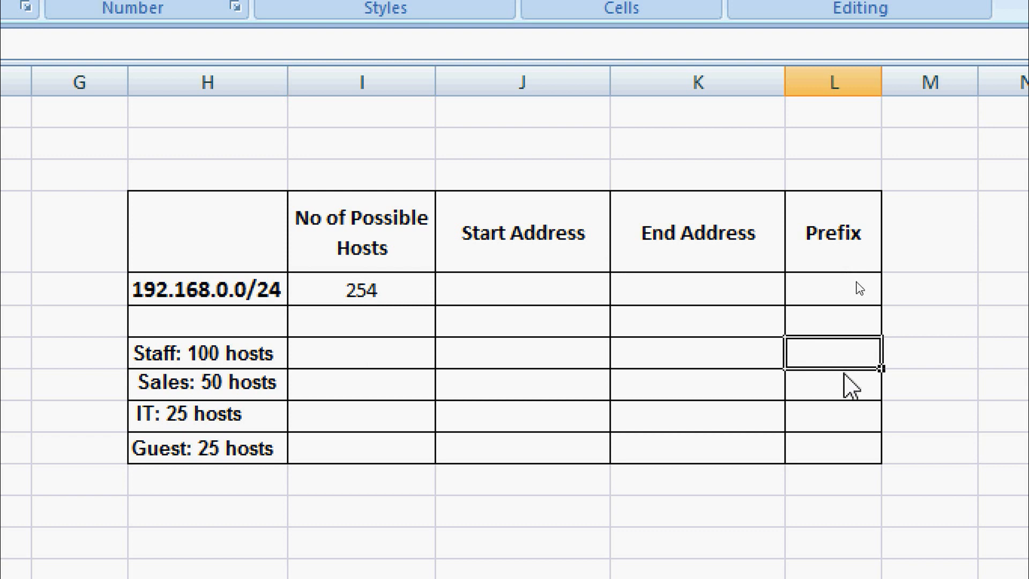
pyautogui.doubleClick(837, 349)
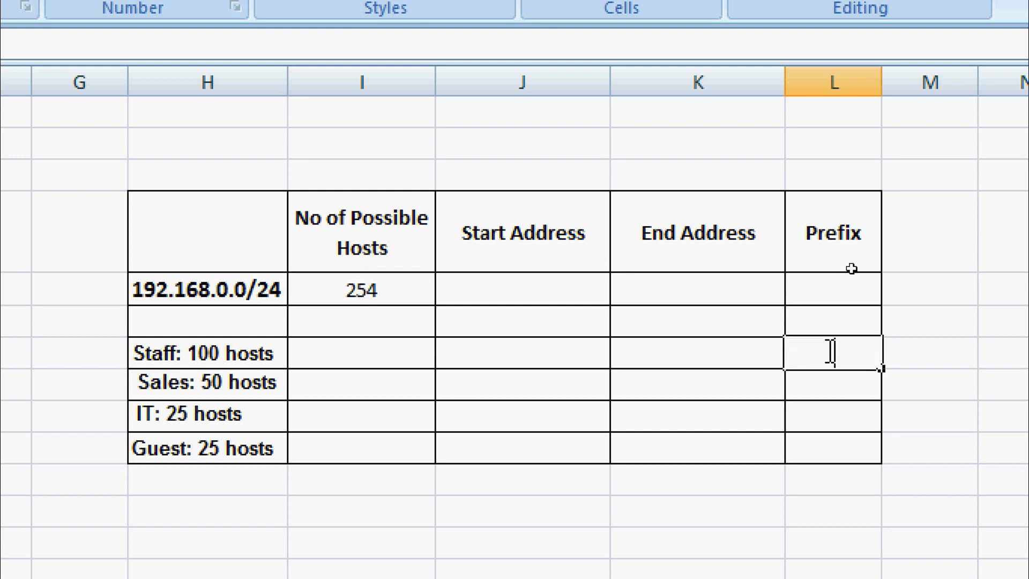
pyautogui.write('/25')
pyautogui.press('Return')
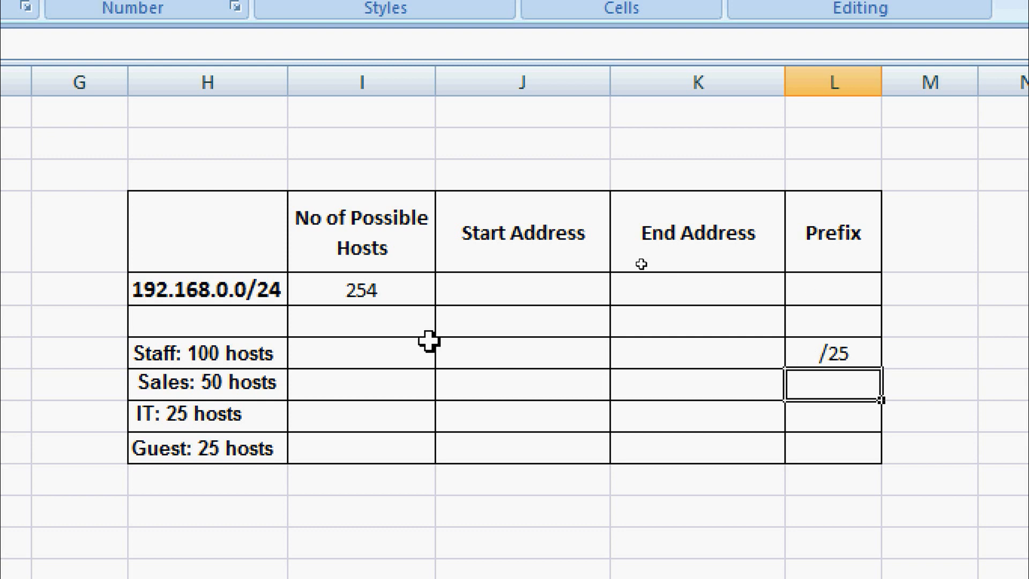
pyautogui.click(383, 353)
pyautogui.write('12')
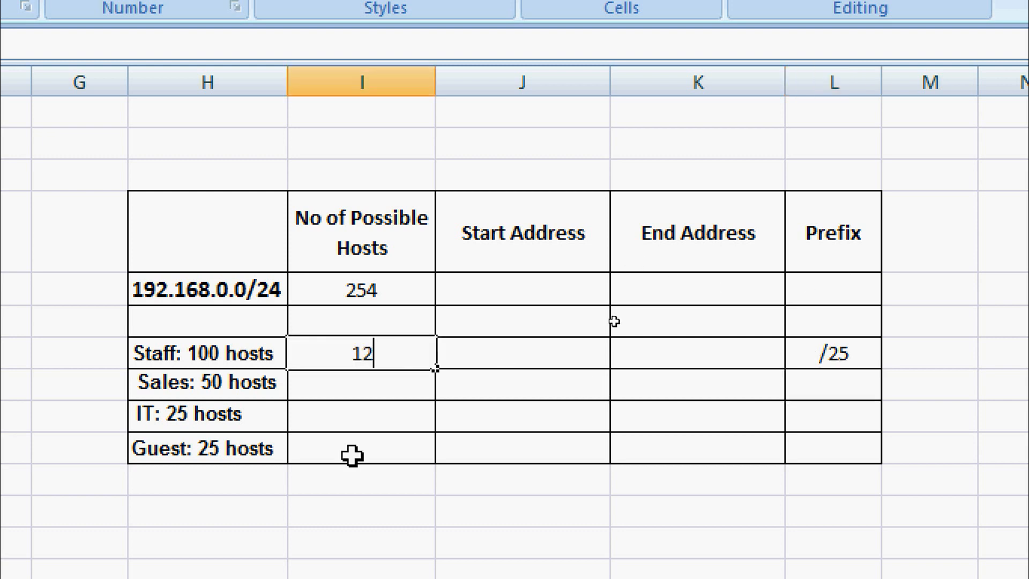
pyautogui.write('6')
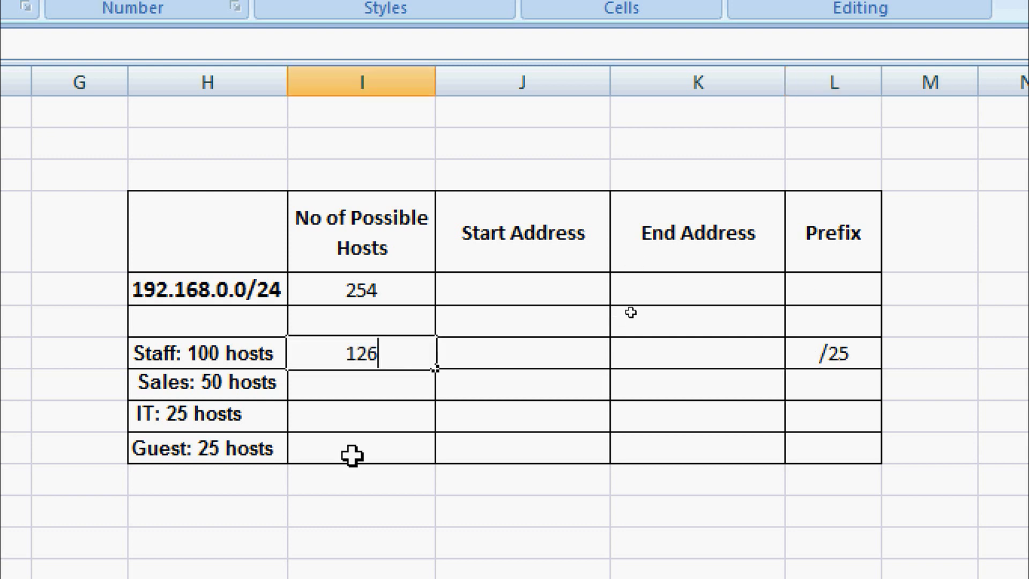
pyautogui.click(484, 353)
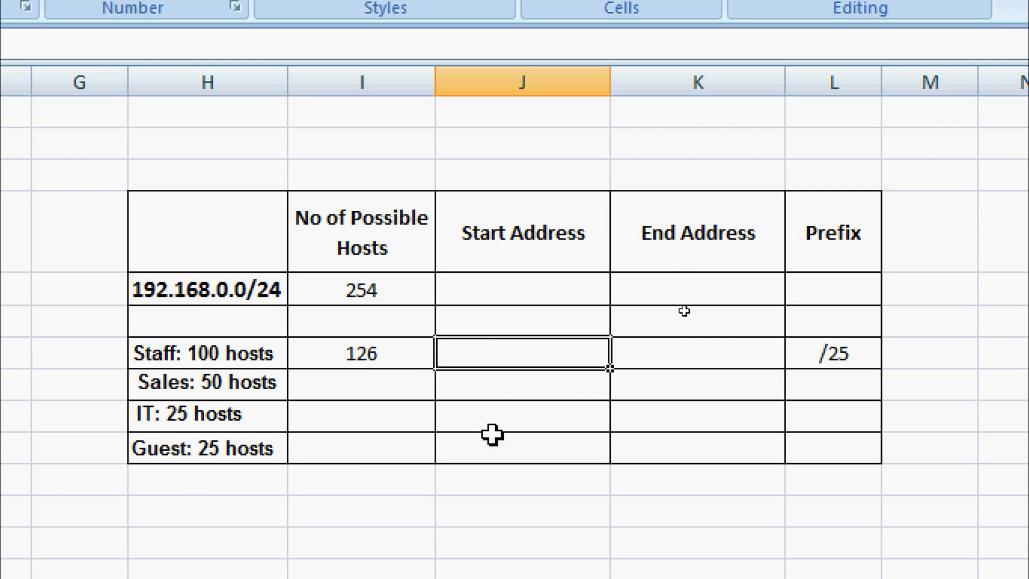
pyautogui.write('192.168.0.0')
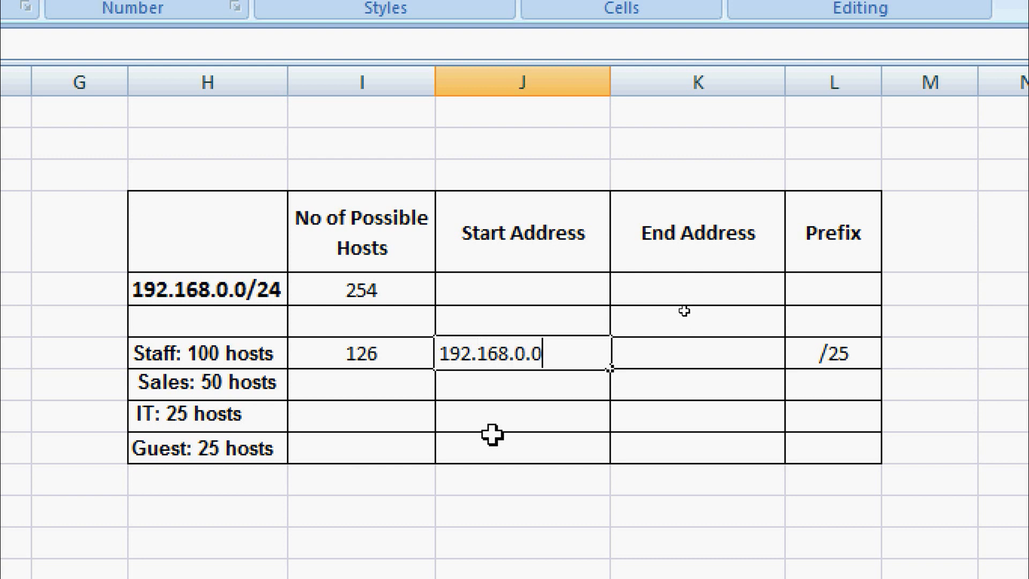
pyautogui.press('Tab')
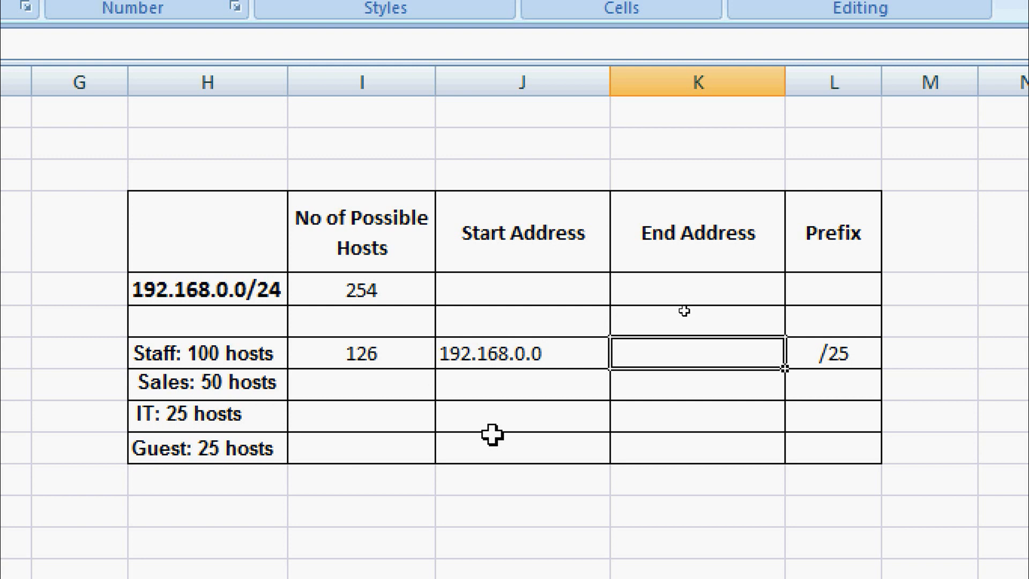
pyautogui.write('192.')
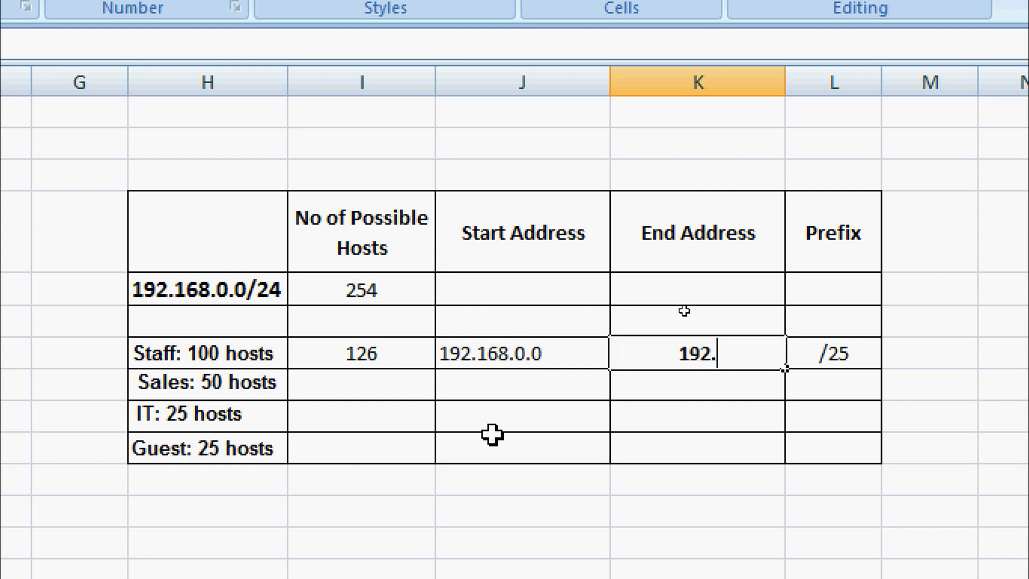
pyautogui.write('168')
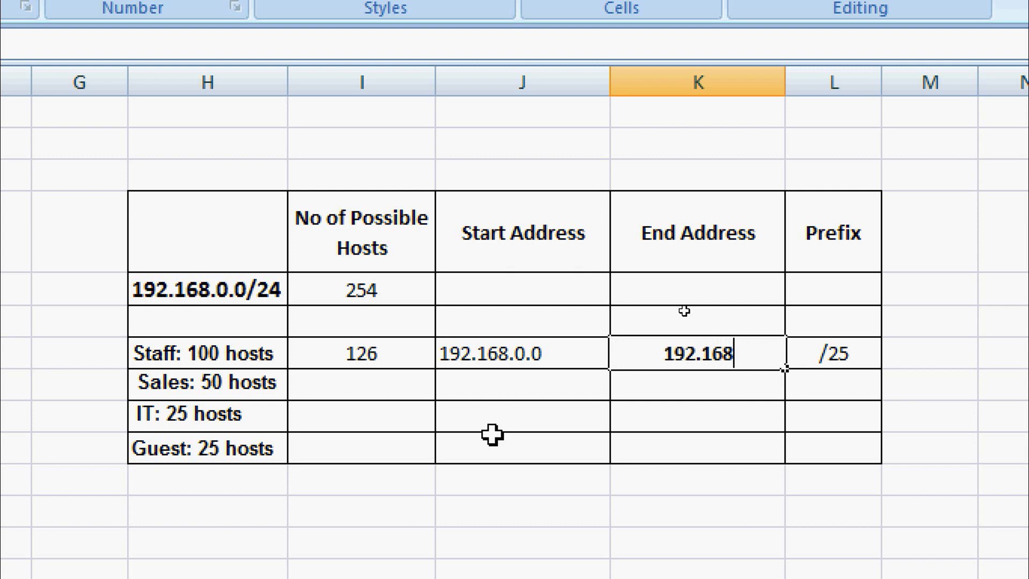
pyautogui.write('.0.127')
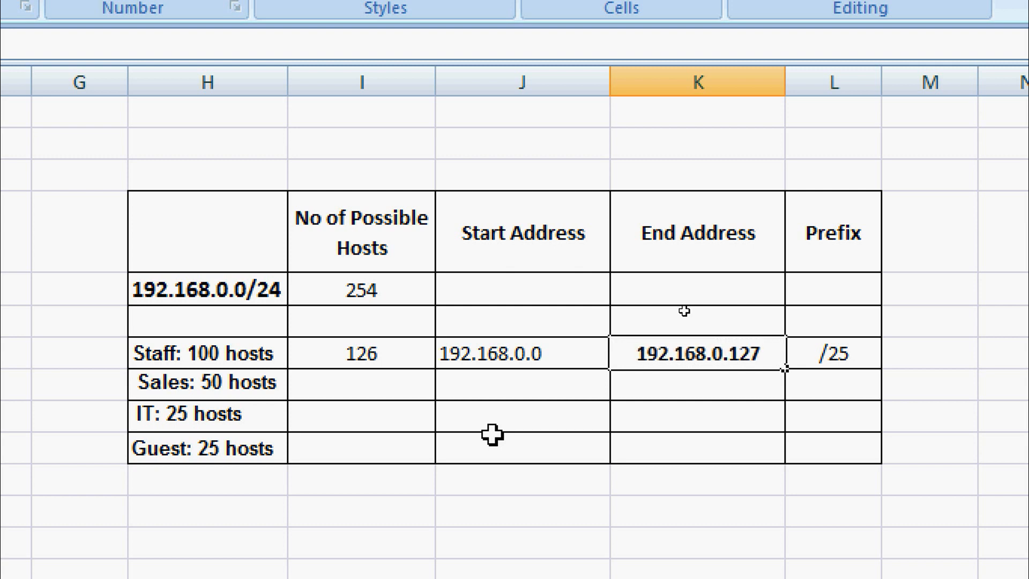
pyautogui.press('Return')
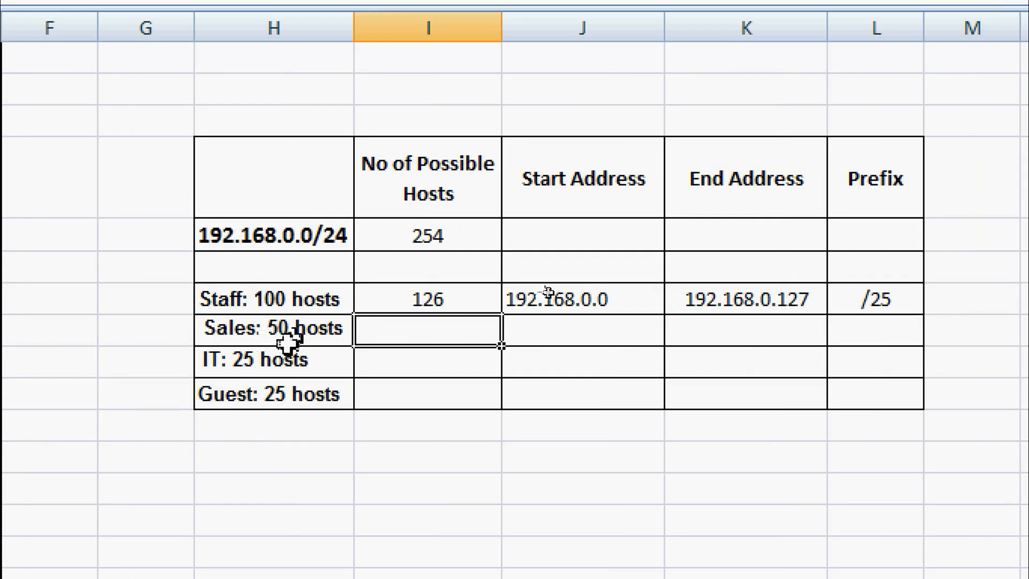
# Fill the Sales row: prefix /26, 62 hosts, 192.168.0.128 to 192.168.0.191.
pyautogui.click(866, 332)
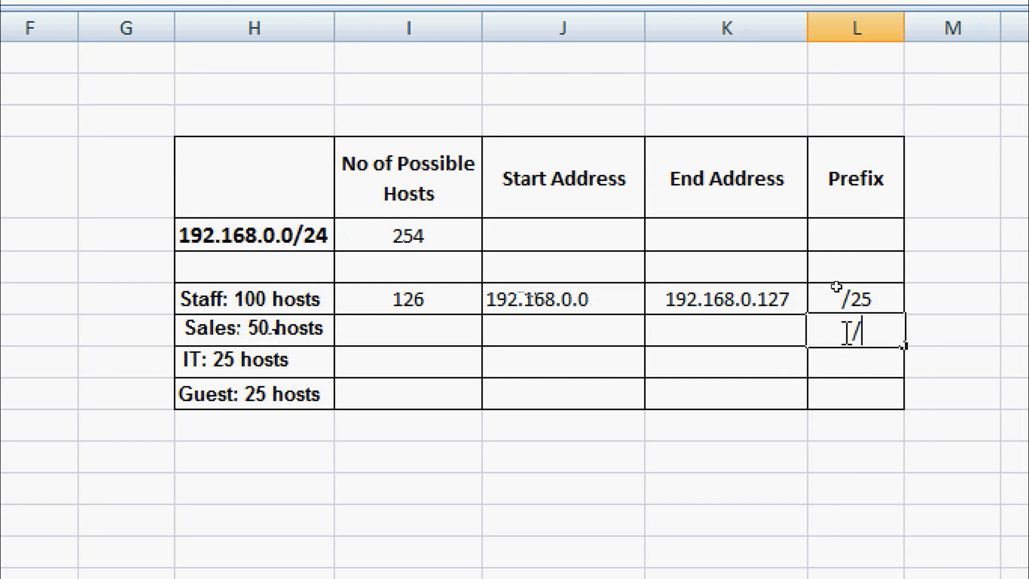
pyautogui.write('/26')
pyautogui.click(827, 358)
pyautogui.click(833, 335)
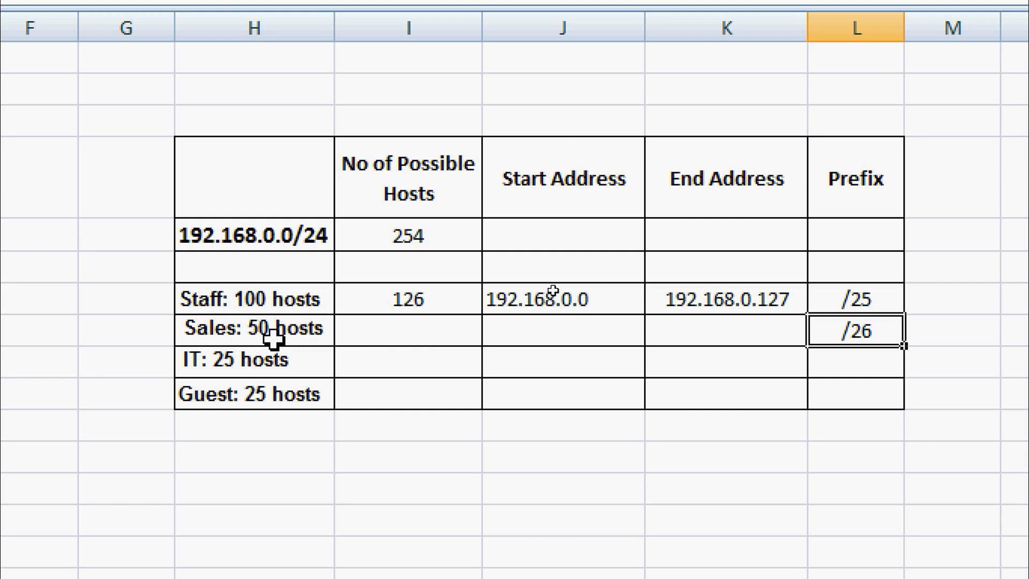
pyautogui.click(375, 328)
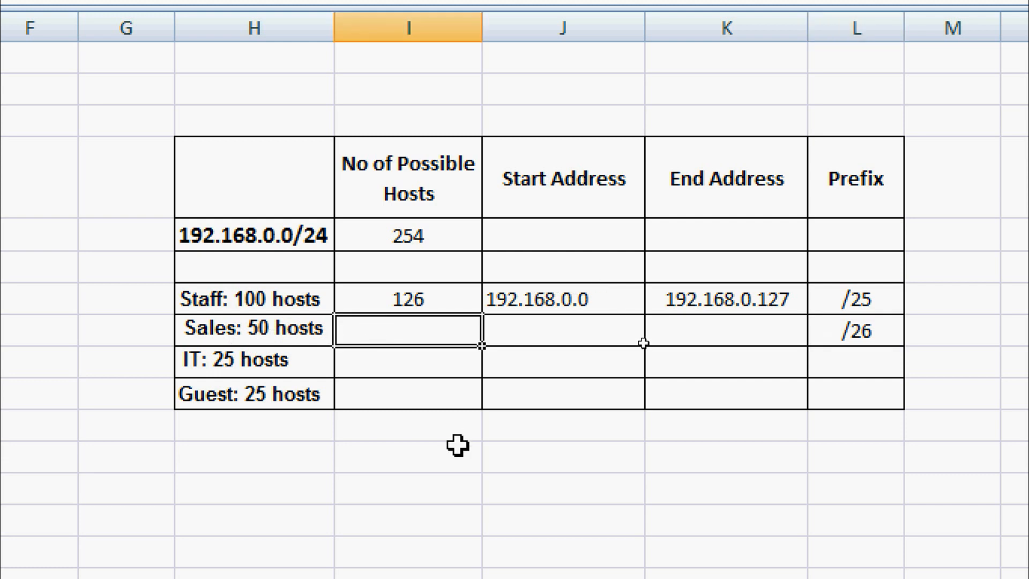
pyautogui.write('62')
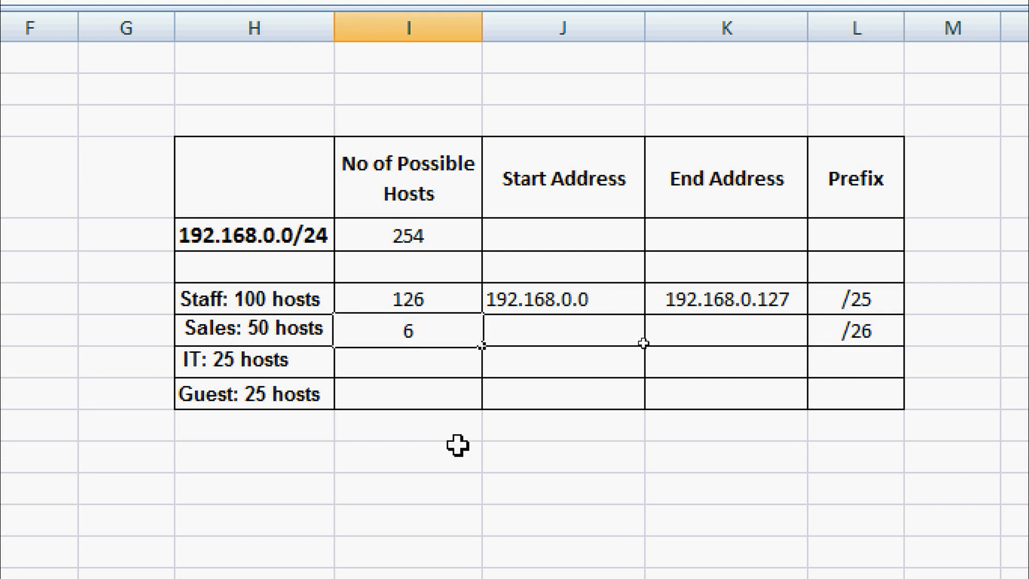
pyautogui.click(533, 327)
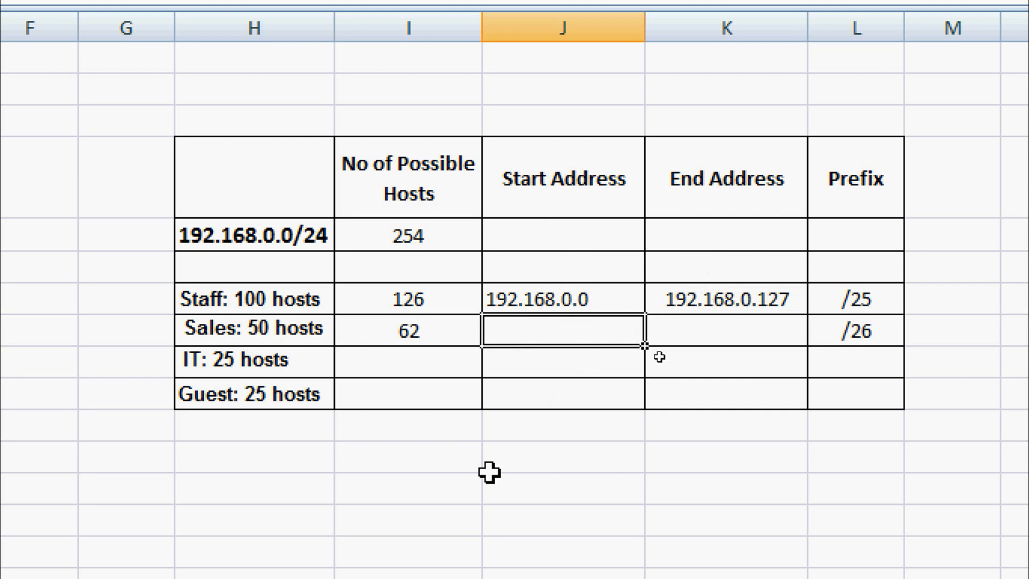
pyautogui.write('192.')
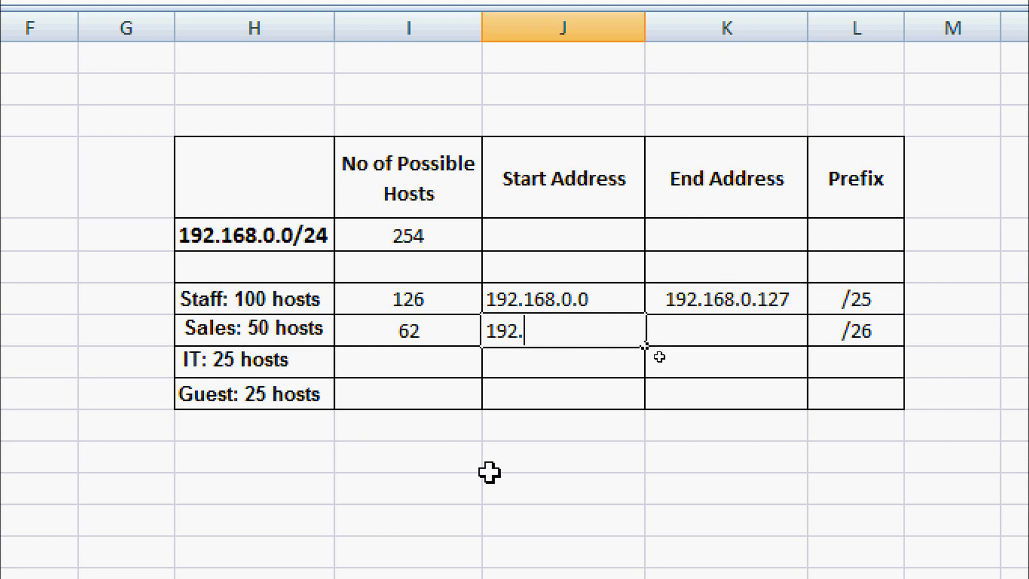
pyautogui.write('168.0.128')
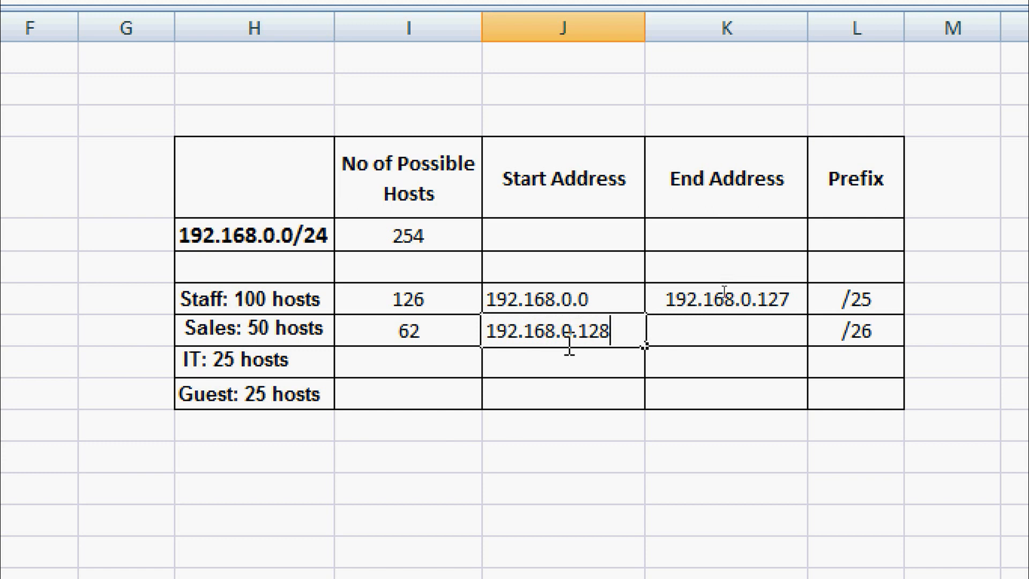
pyautogui.click(694, 327)
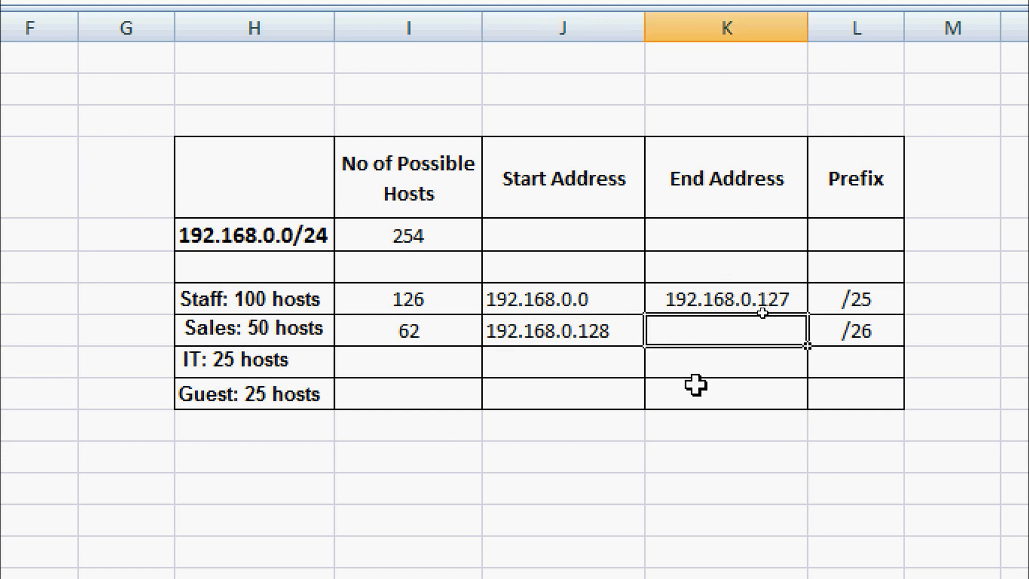
pyautogui.write('192.16')
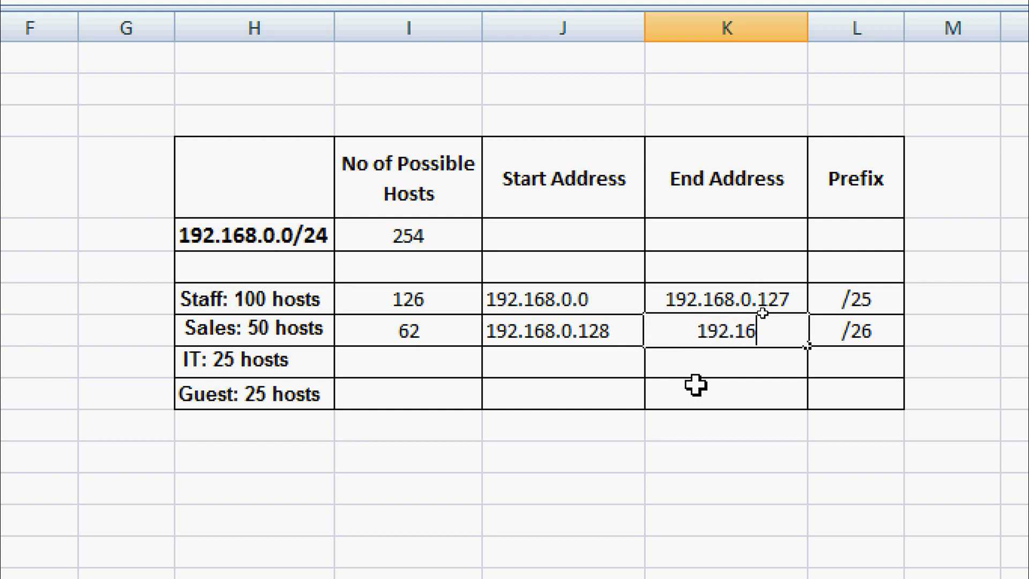
pyautogui.write('8')
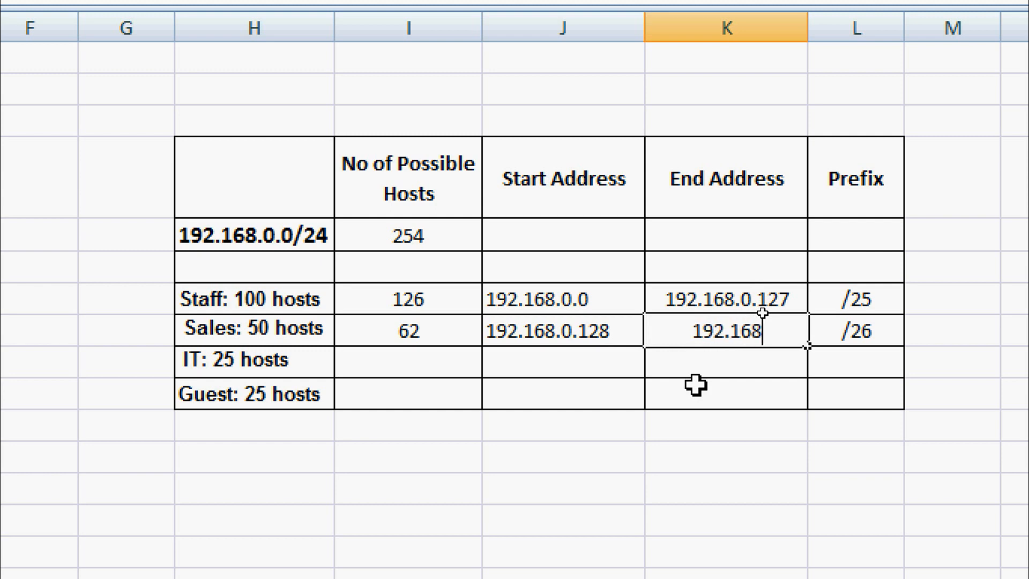
pyautogui.write('.0.')
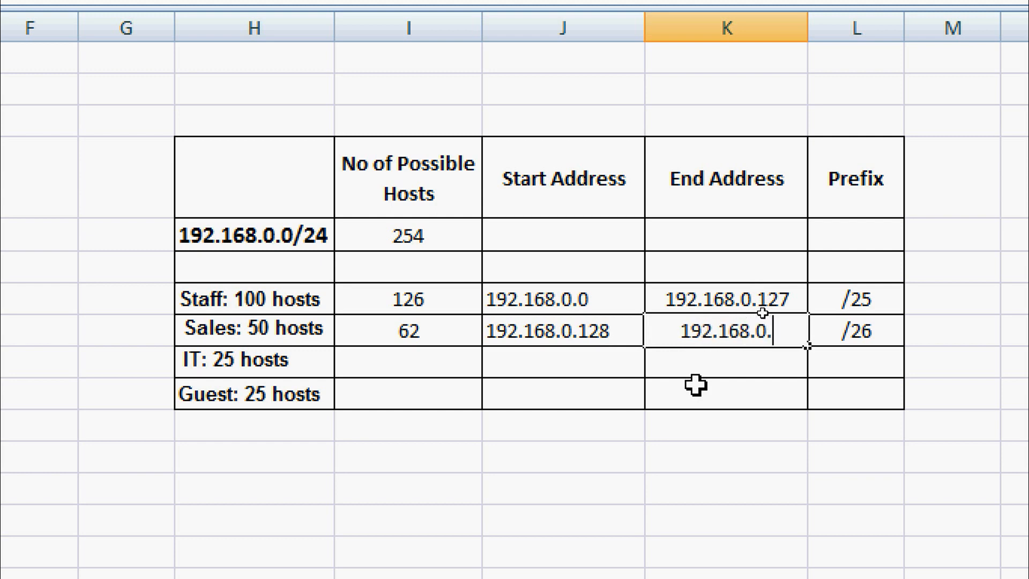
pyautogui.write('191')
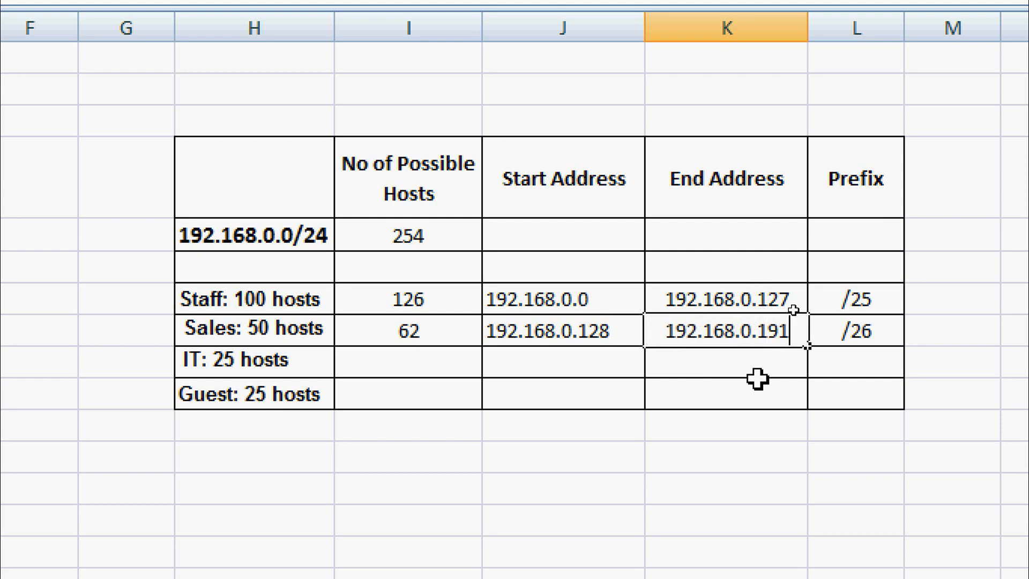
pyautogui.click(756, 382)
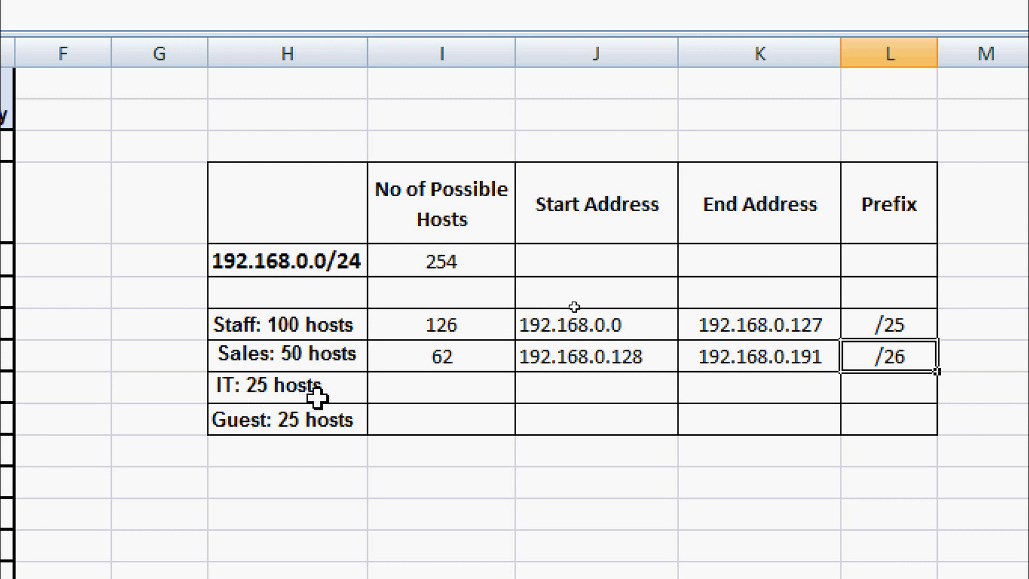
# Set the IT row's prefix to /27 and its host count to 30.
pyautogui.click(874, 385)
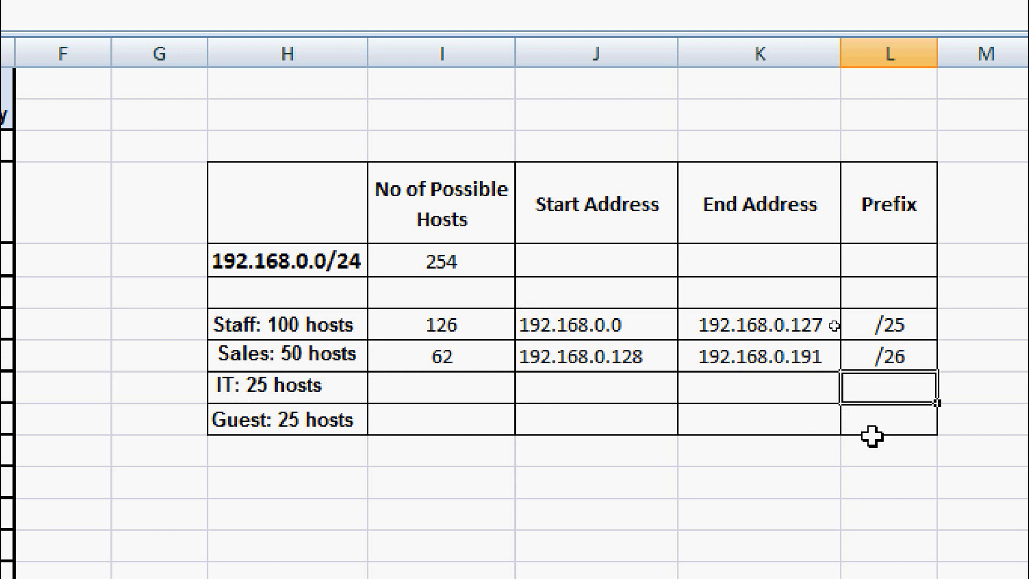
pyautogui.doubleClick(875, 384)
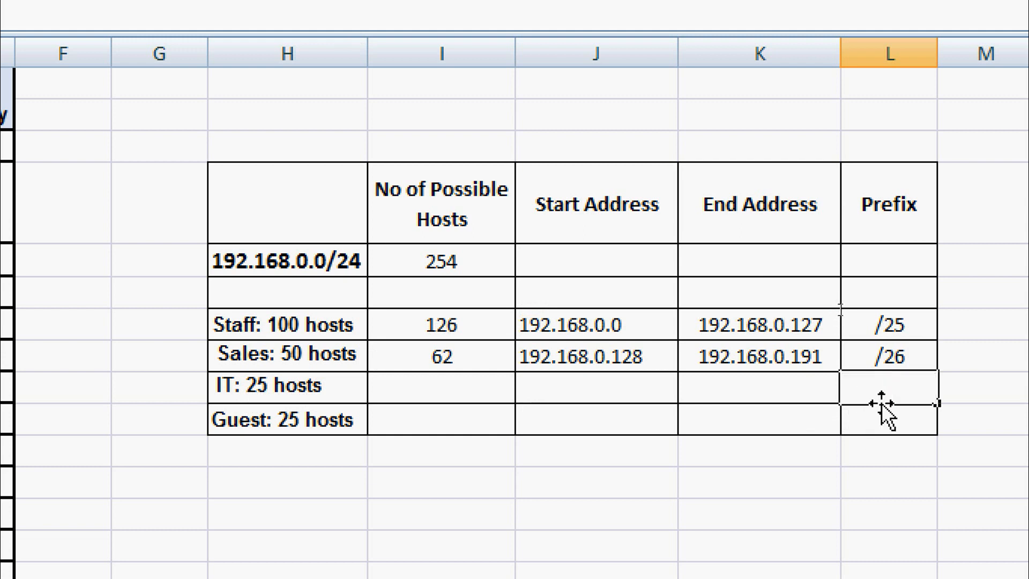
pyautogui.write('/27')
pyautogui.click(873, 418)
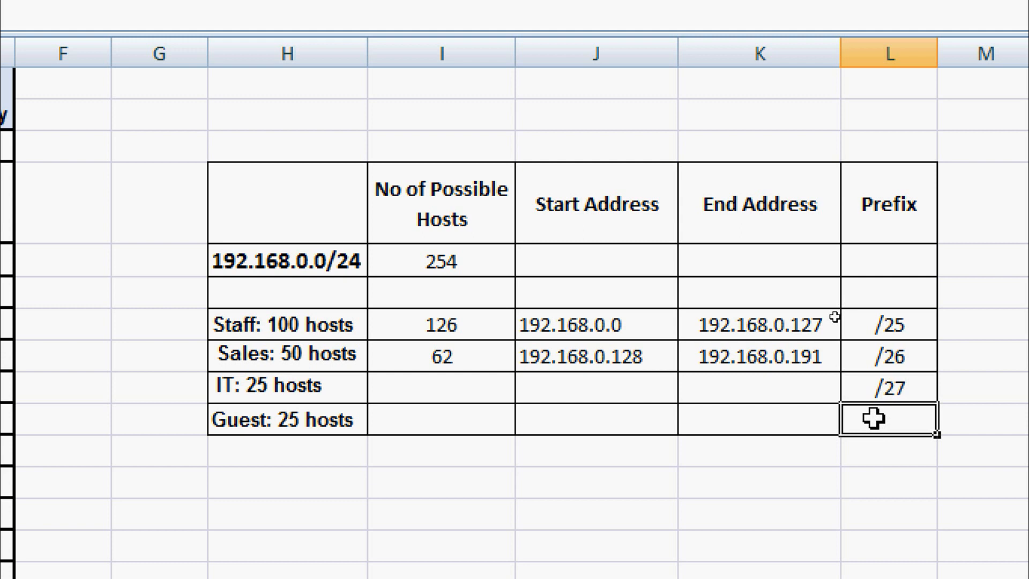
pyautogui.click(488, 388)
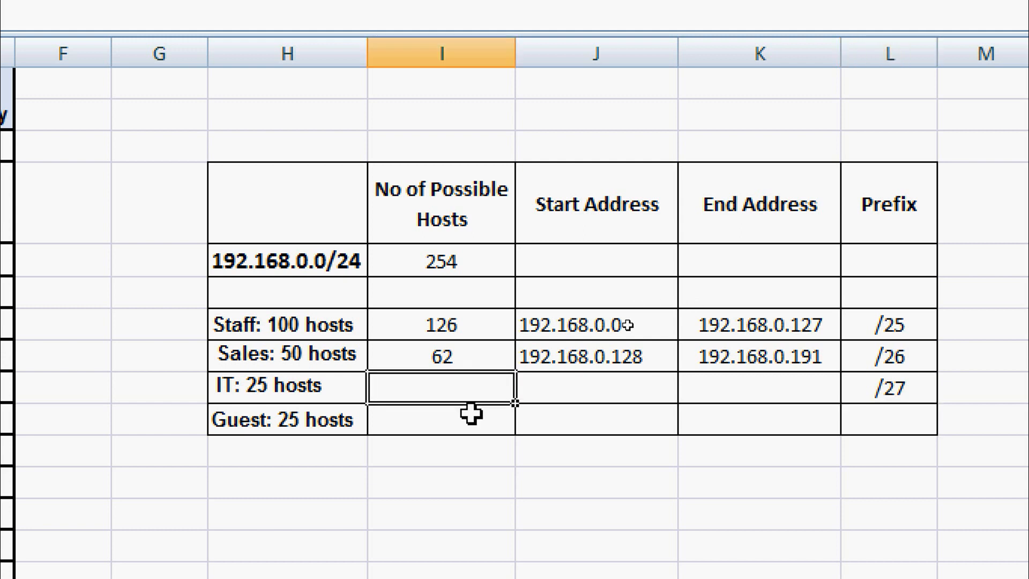
pyautogui.write('30')
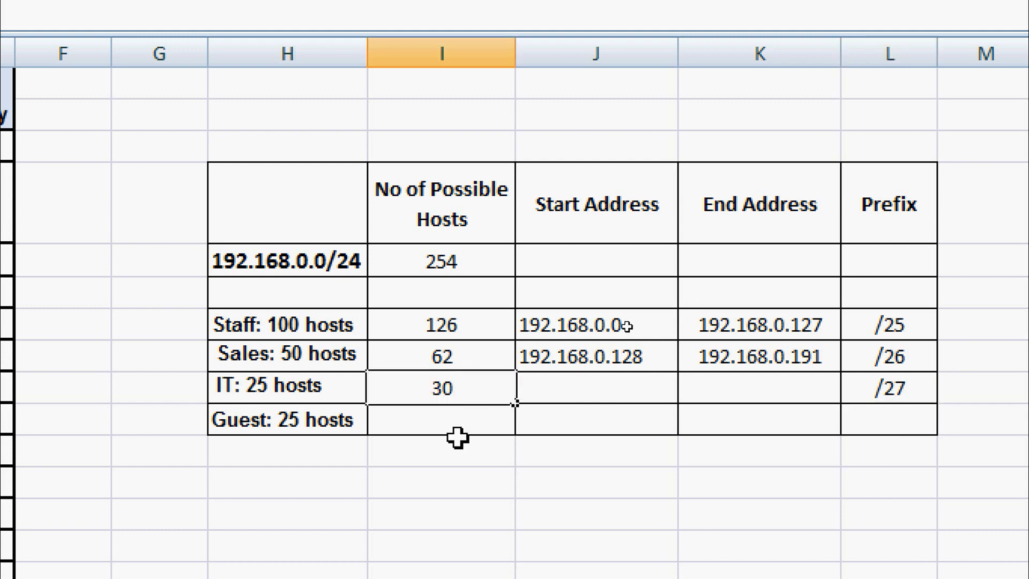
pyautogui.click(553, 381)
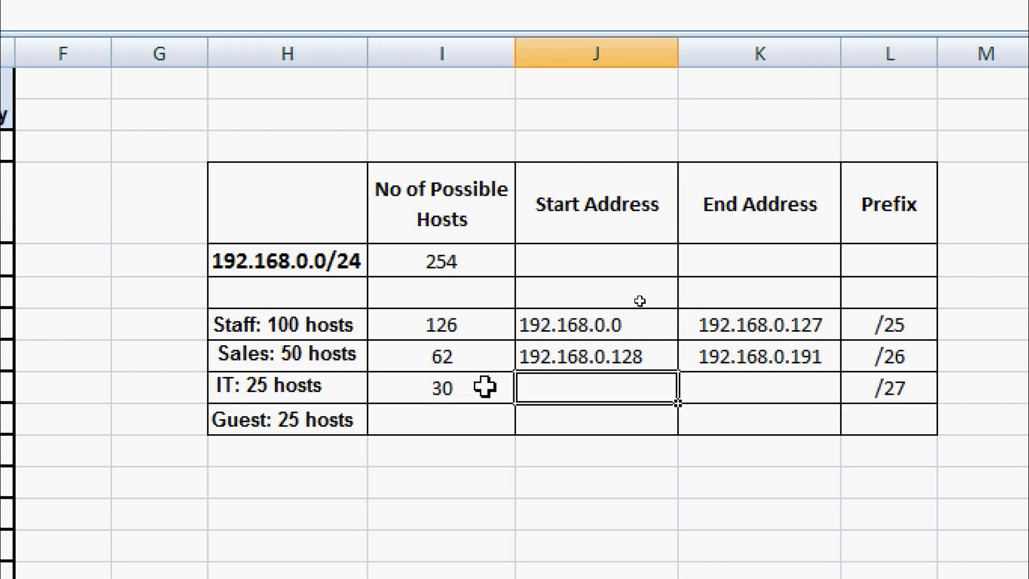
pyautogui.click(458, 385)
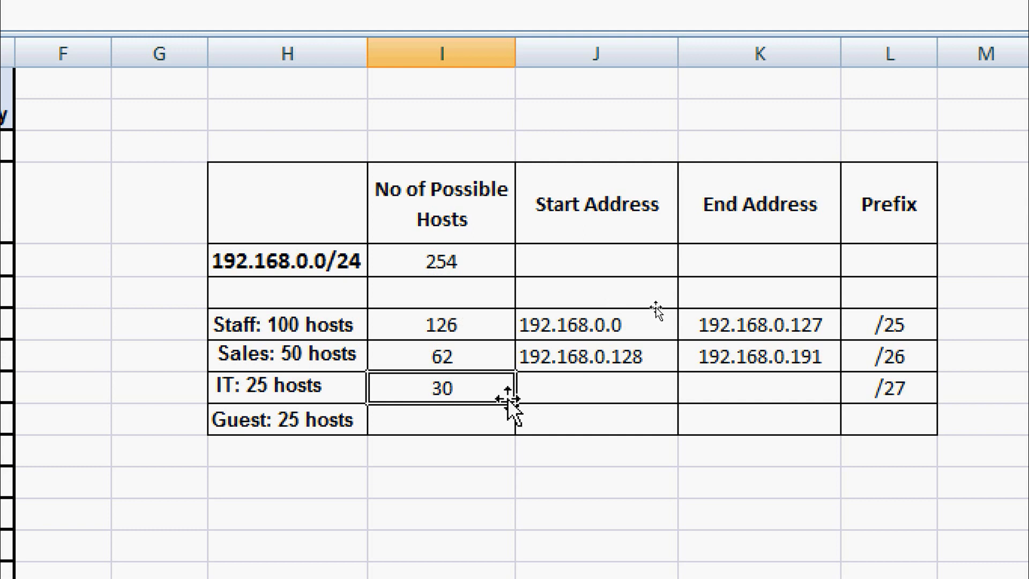
# Enter the IT address range 192.168.0.192 to 192.168.0.223.
pyautogui.click(552, 395)
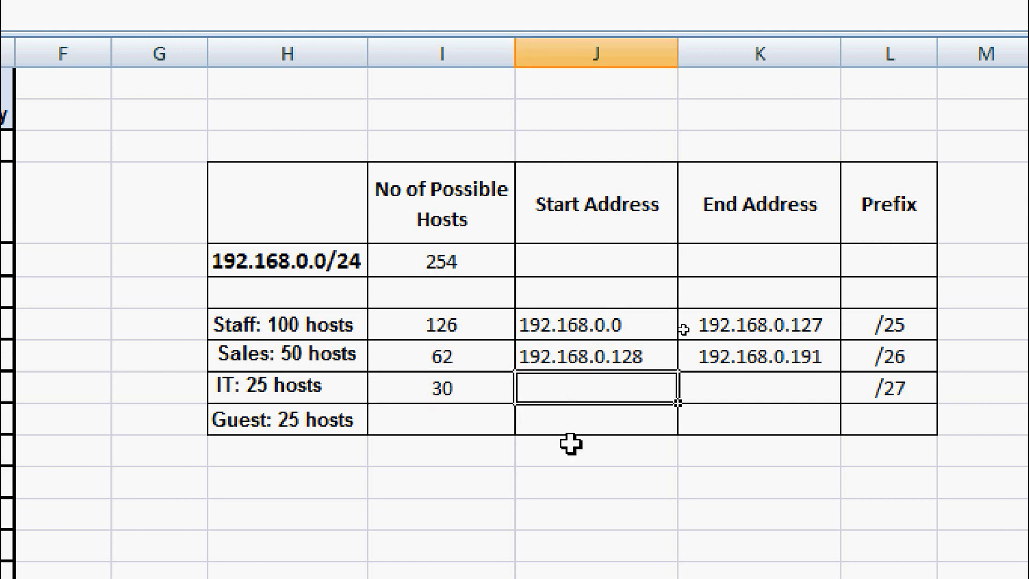
pyautogui.write('192.')
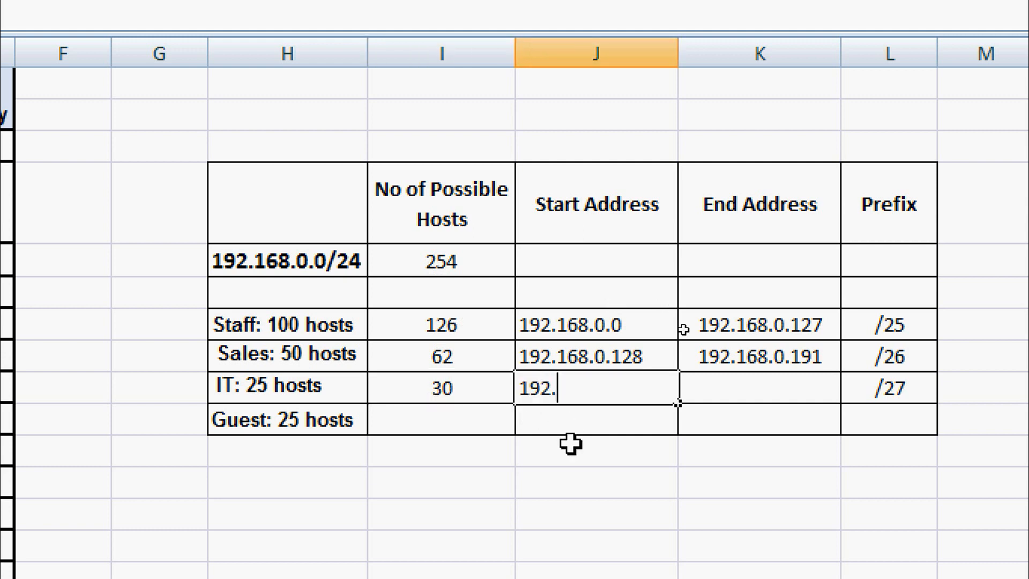
pyautogui.write('168.0.')
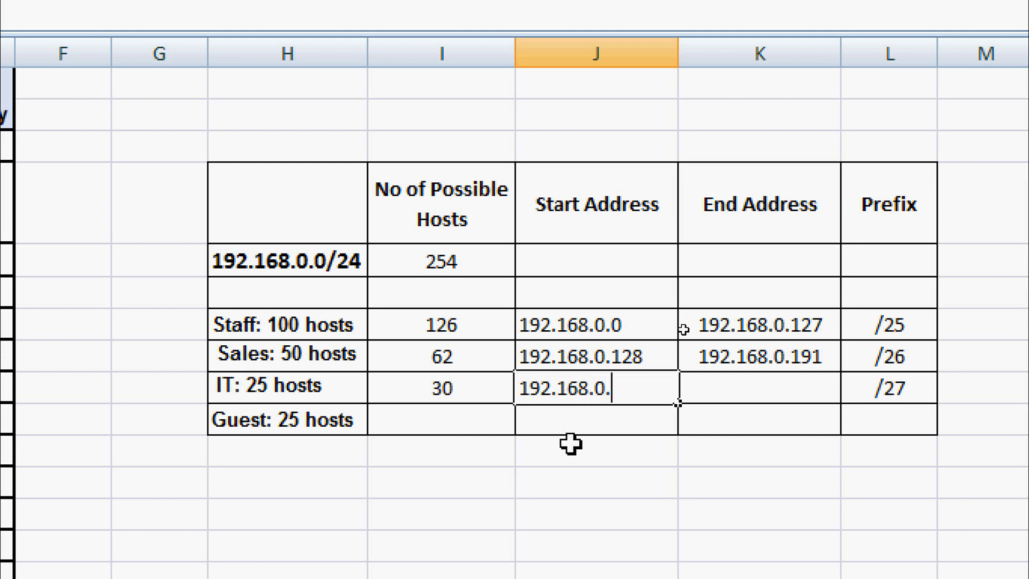
pyautogui.write('192')
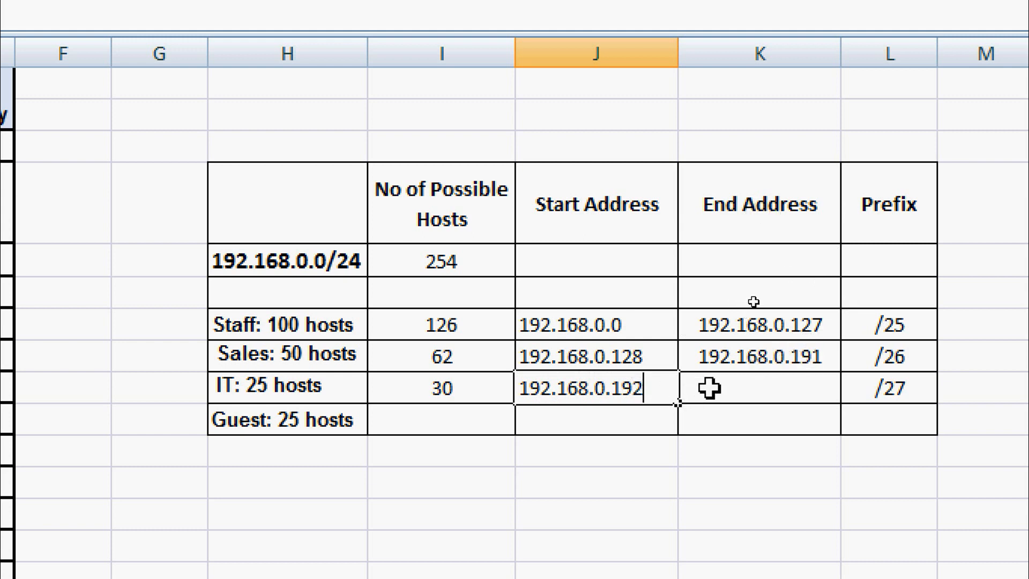
pyautogui.click(691, 387)
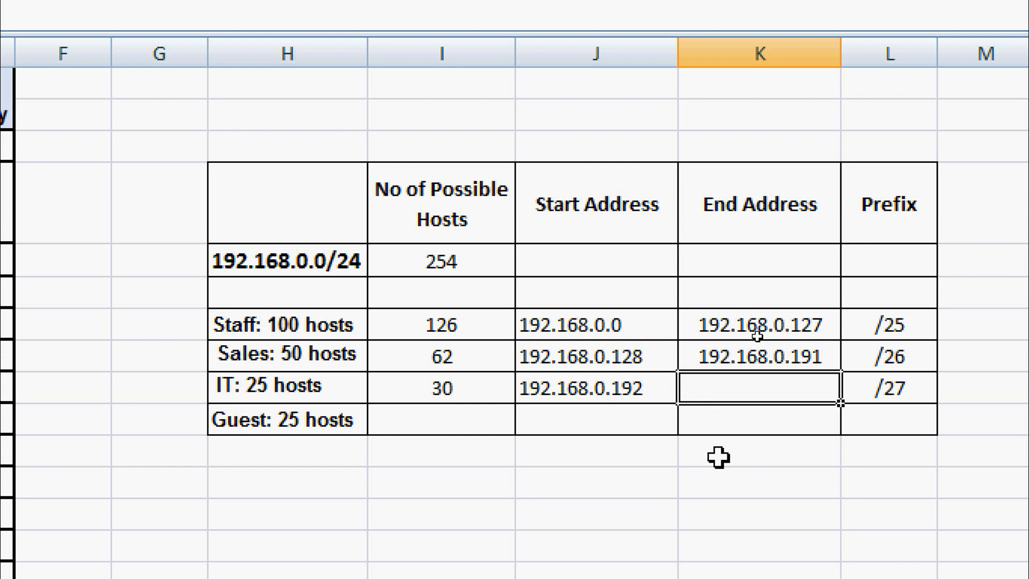
pyautogui.write('192.')
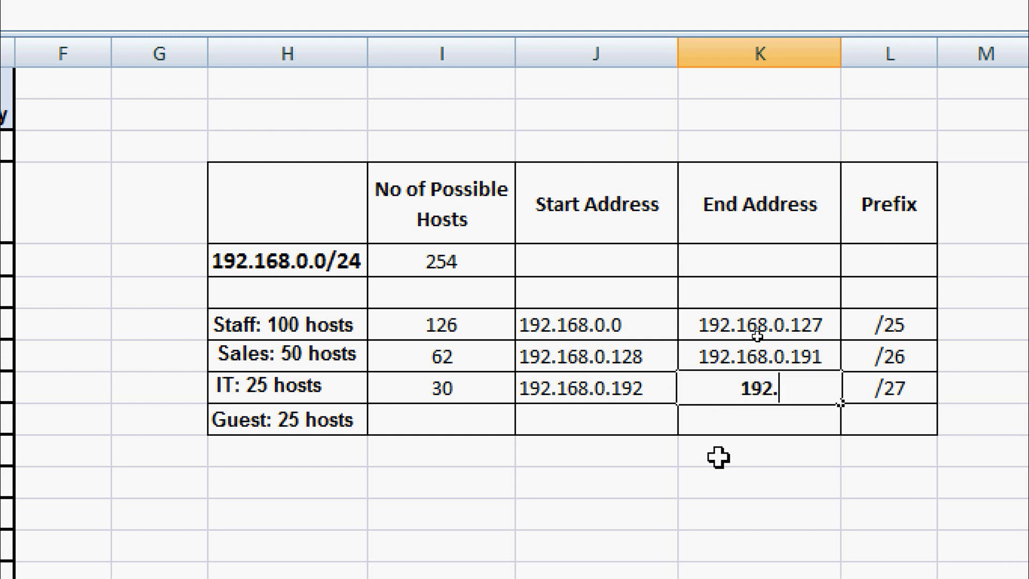
pyautogui.write('168.')
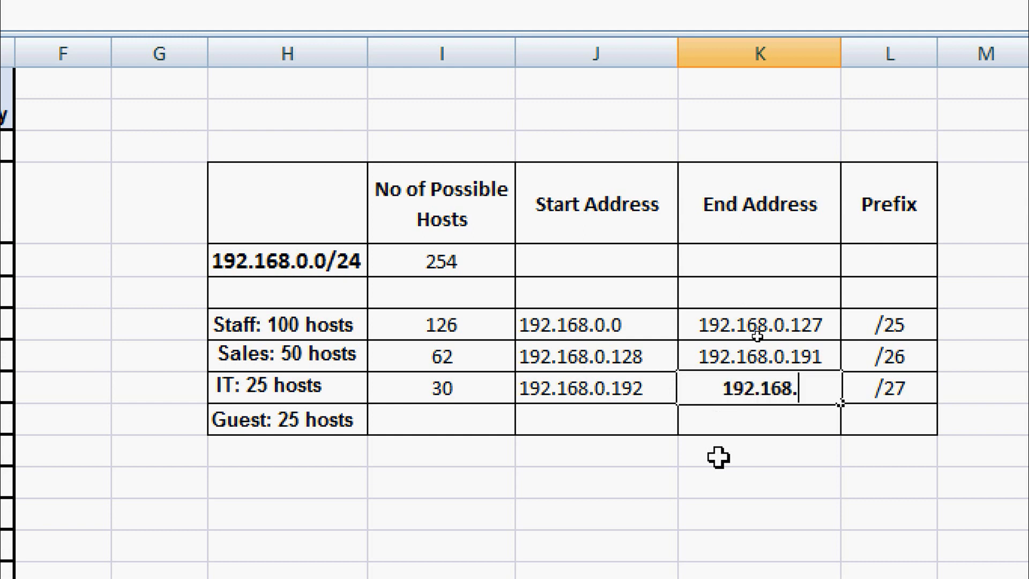
pyautogui.write('0.223')
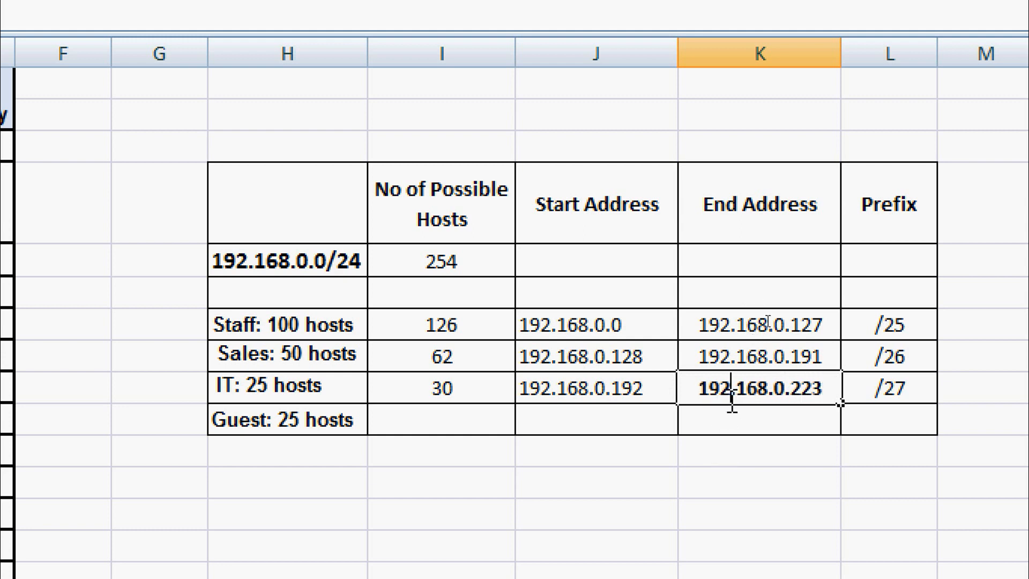
pyautogui.press('Return')
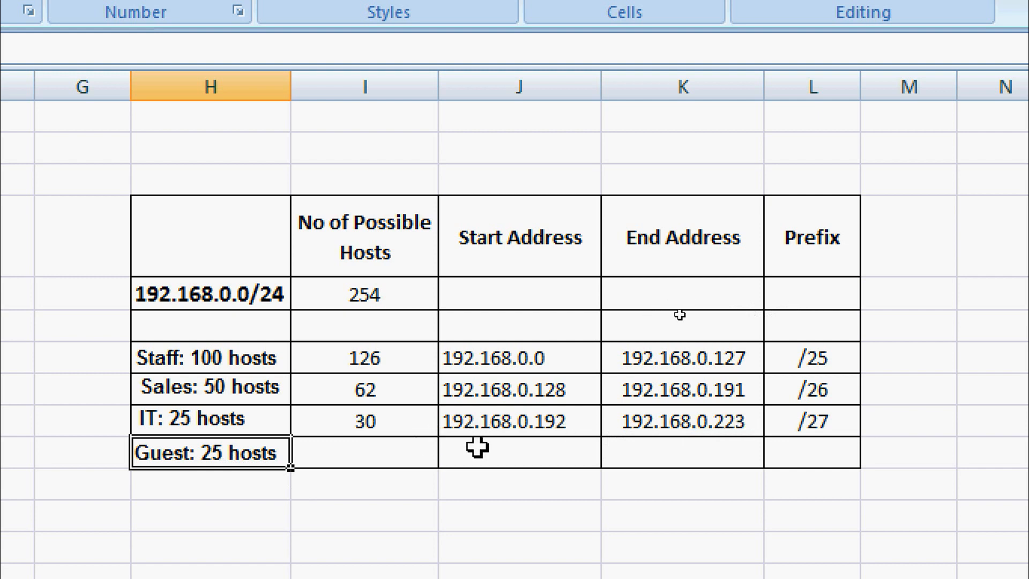
# Fill the Guest row with 192.168.0.224 to 192.168.0.225 and 30 hosts.
pyautogui.click(495, 450)
pyautogui.write('192')
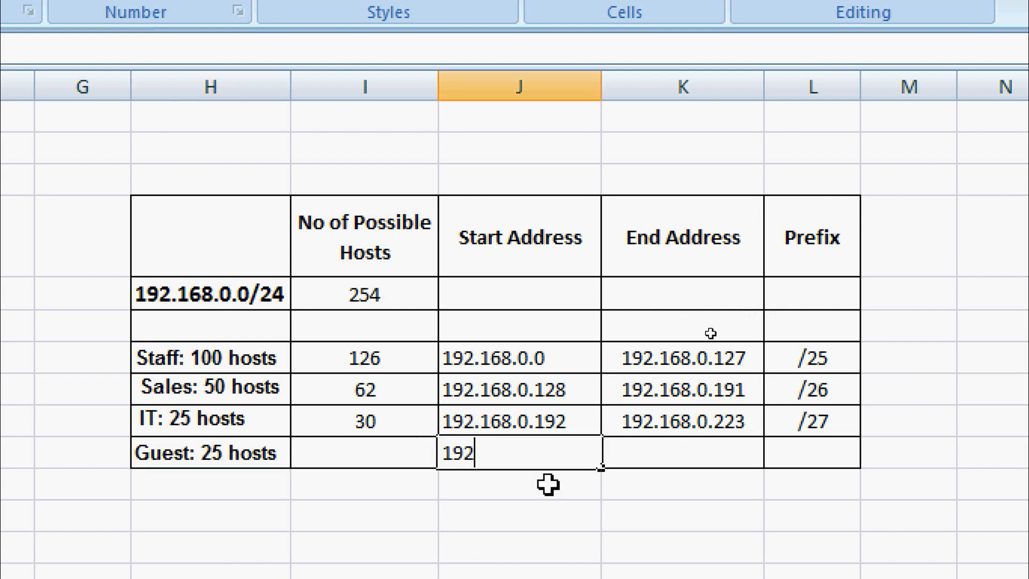
pyautogui.write('.168.0.')
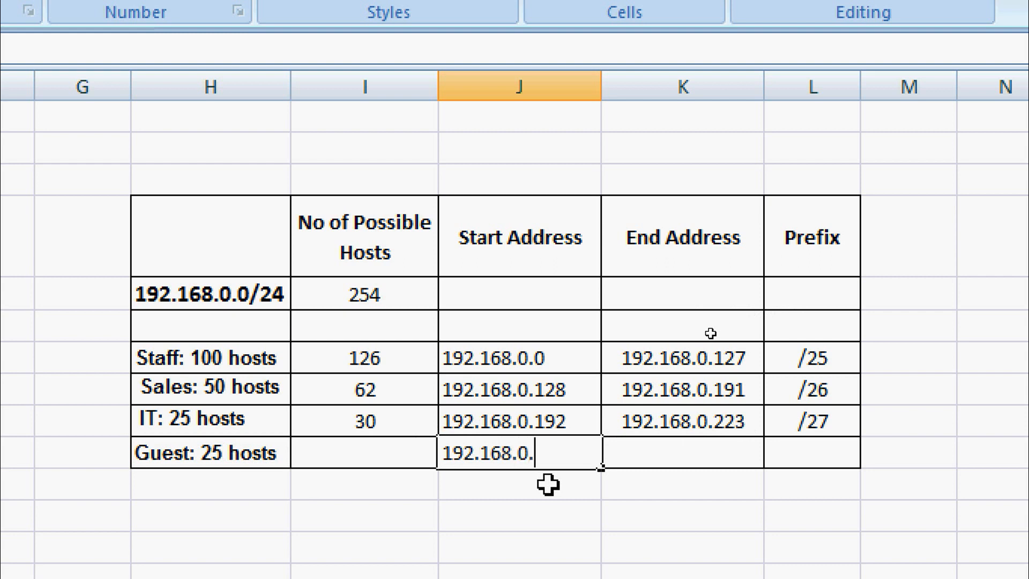
pyautogui.write('224')
pyautogui.press('Tab')
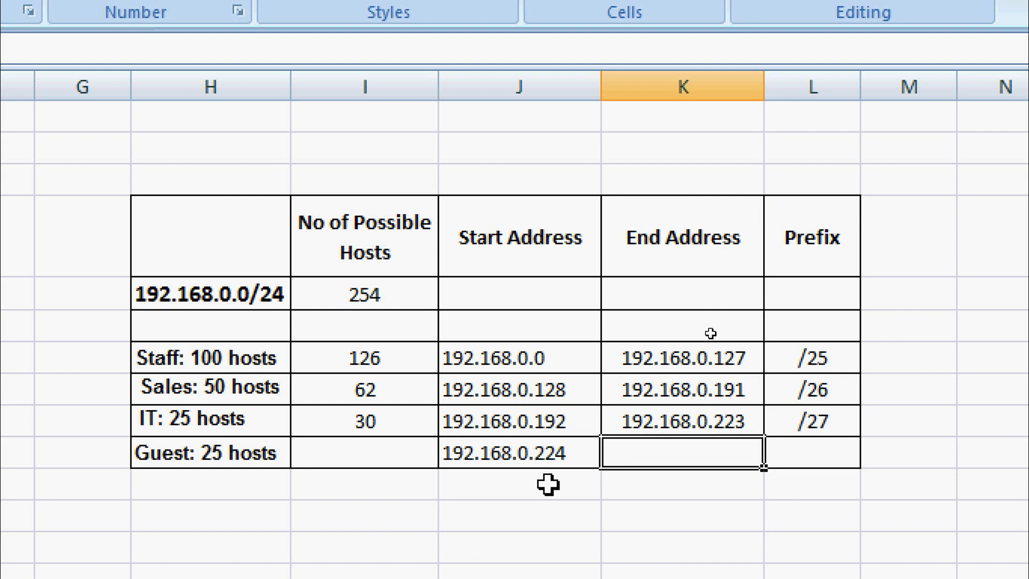
pyautogui.write('192.')
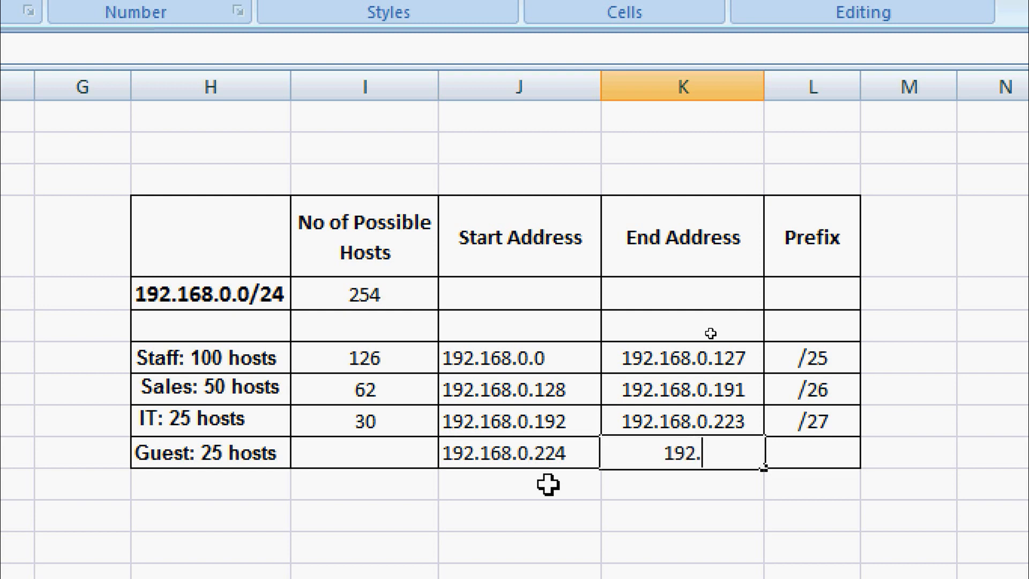
pyautogui.write('168')
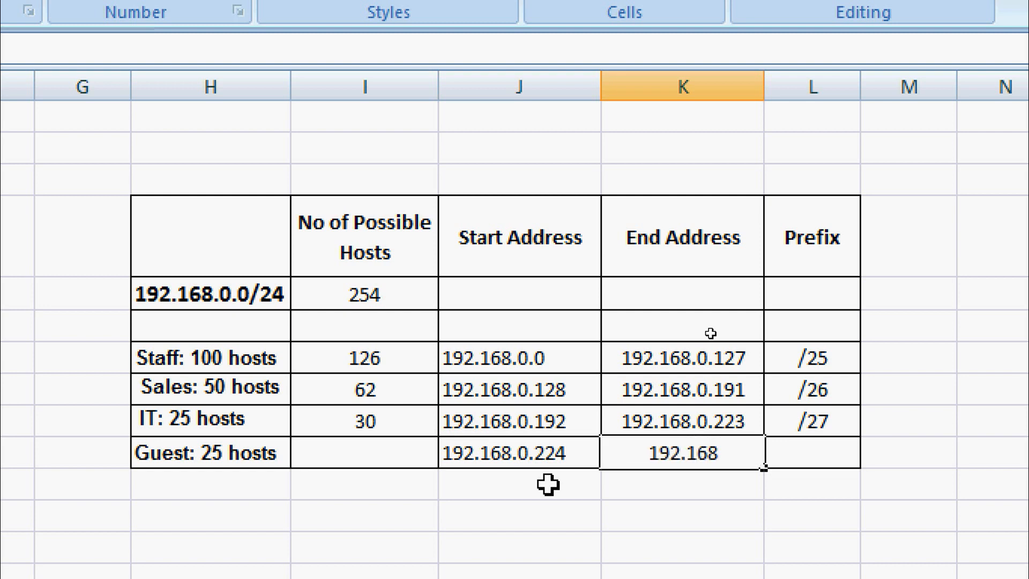
pyautogui.write('.0.225')
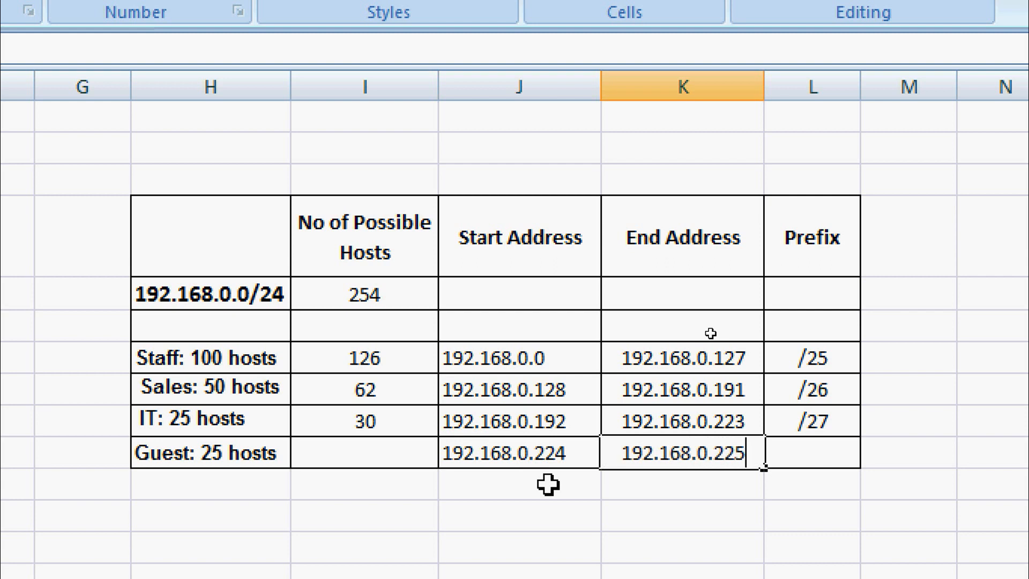
pyautogui.click(409, 454)
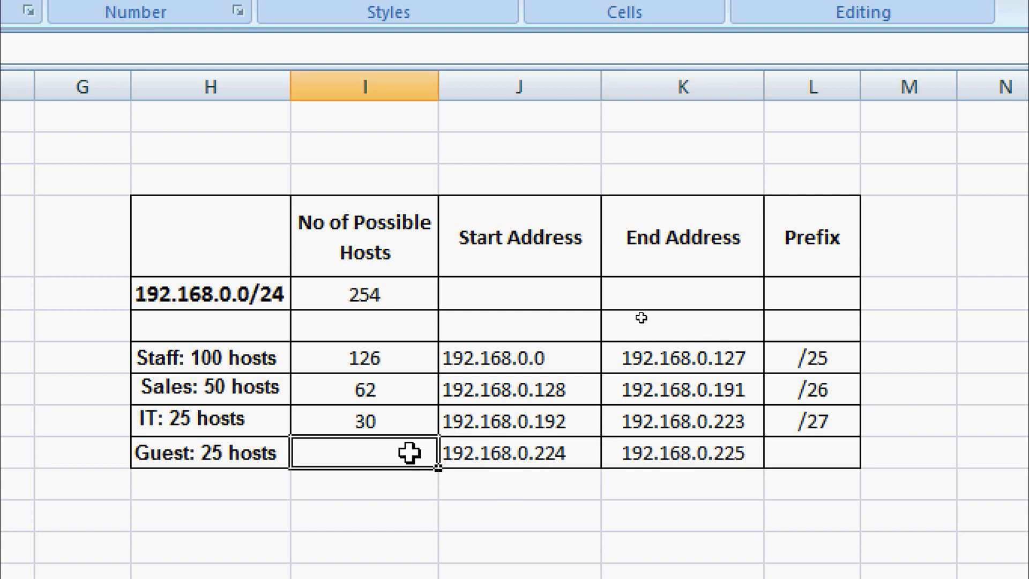
pyautogui.write('30')
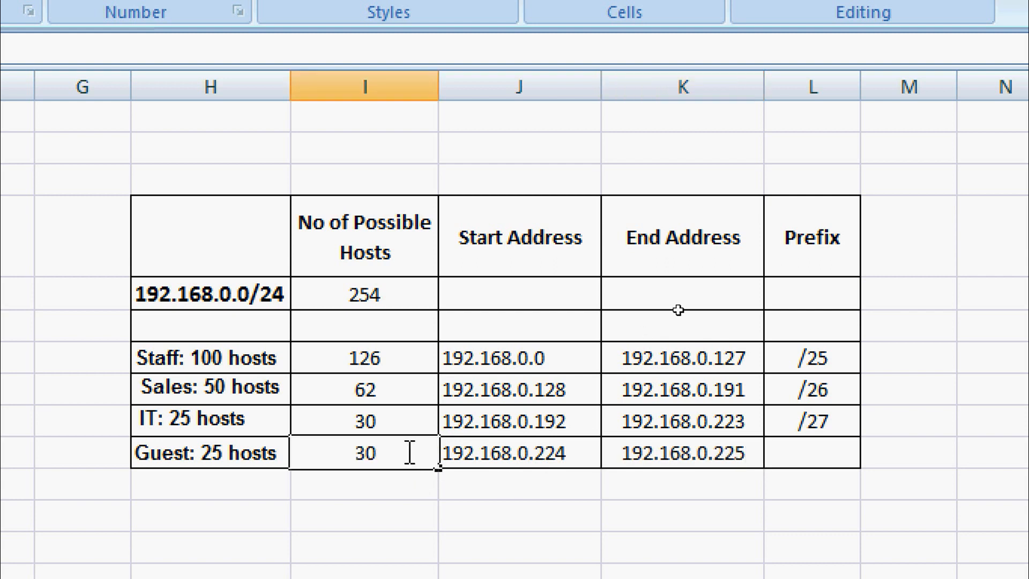
pyautogui.press('Return')
# Give the Guest row a /27 prefix and switch back to the Packet Tracer topology.
pyautogui.click(828, 458)
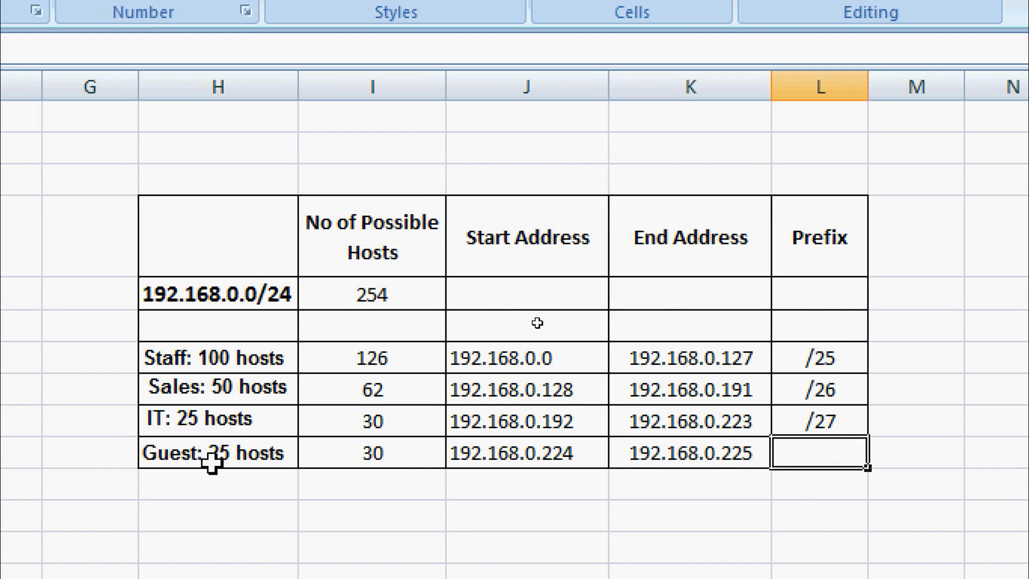
pyautogui.doubleClick(808, 452)
pyautogui.write('/2')
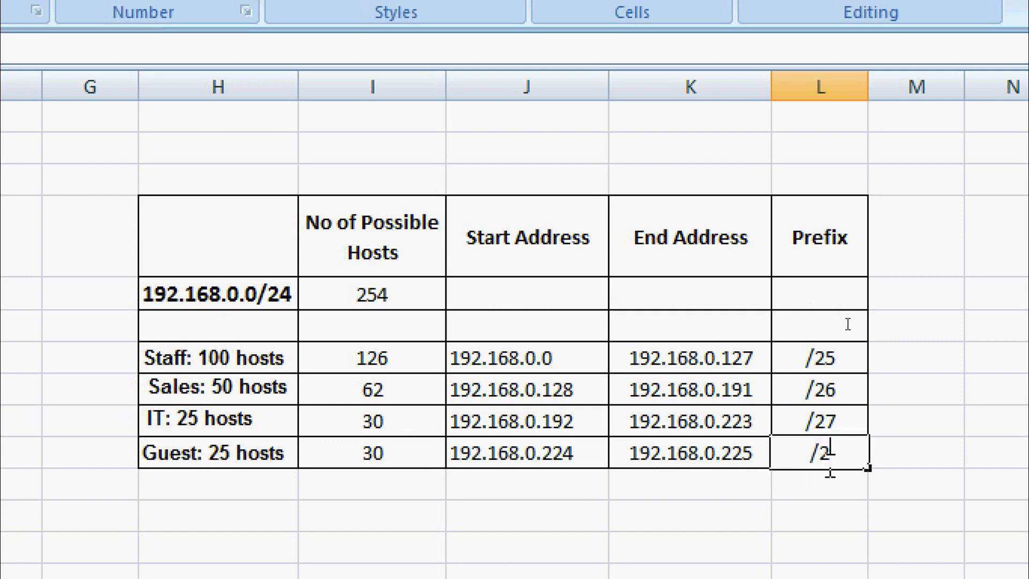
pyautogui.write('7')
pyautogui.press('Return')
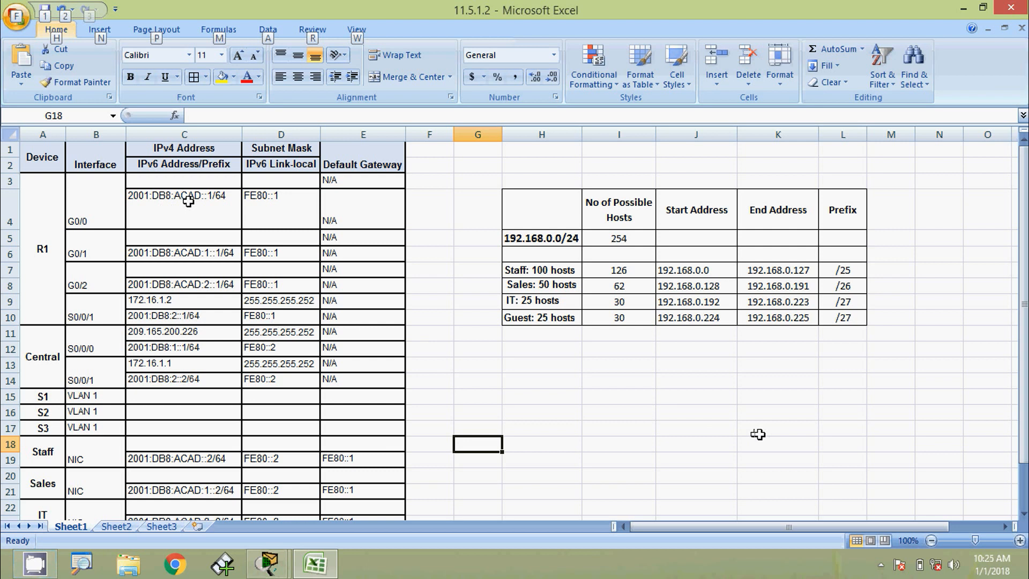
pyautogui.hotkey('alt', 'Tab')
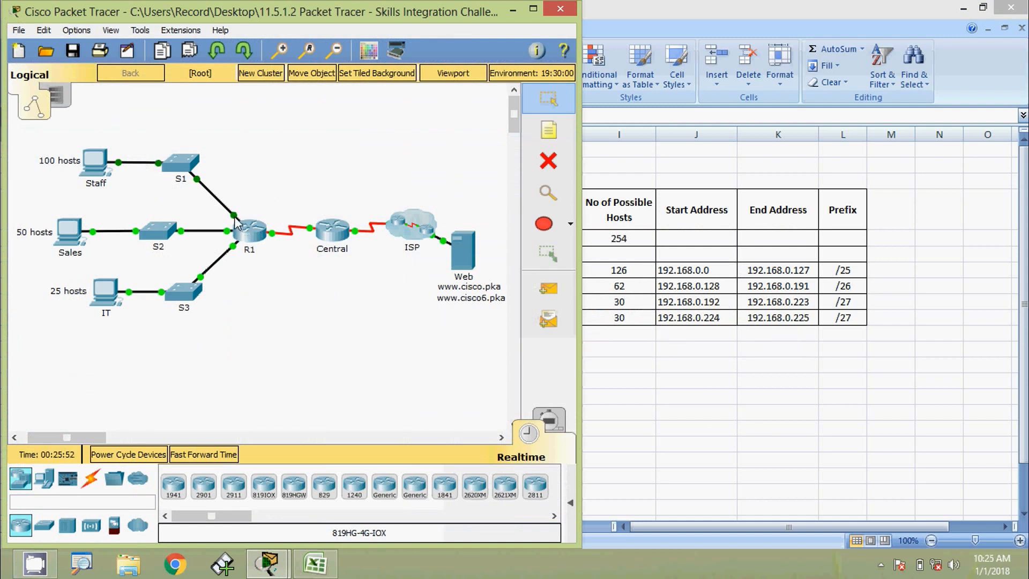
# Bring the spreadsheet forward and copy the Staff start address 192.168.0.0.
pyautogui.moveTo(235, 217)
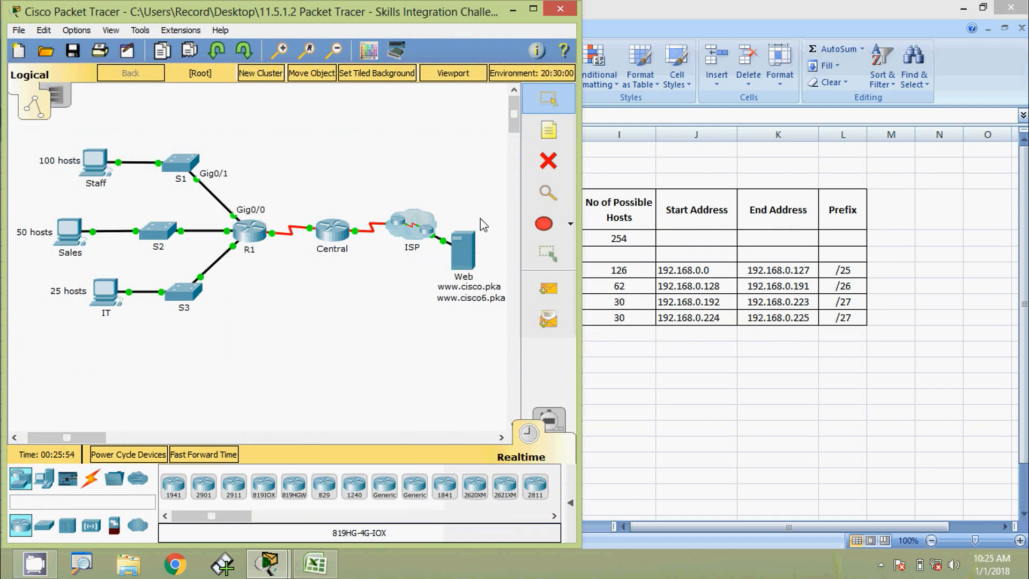
pyautogui.click(592, 227)
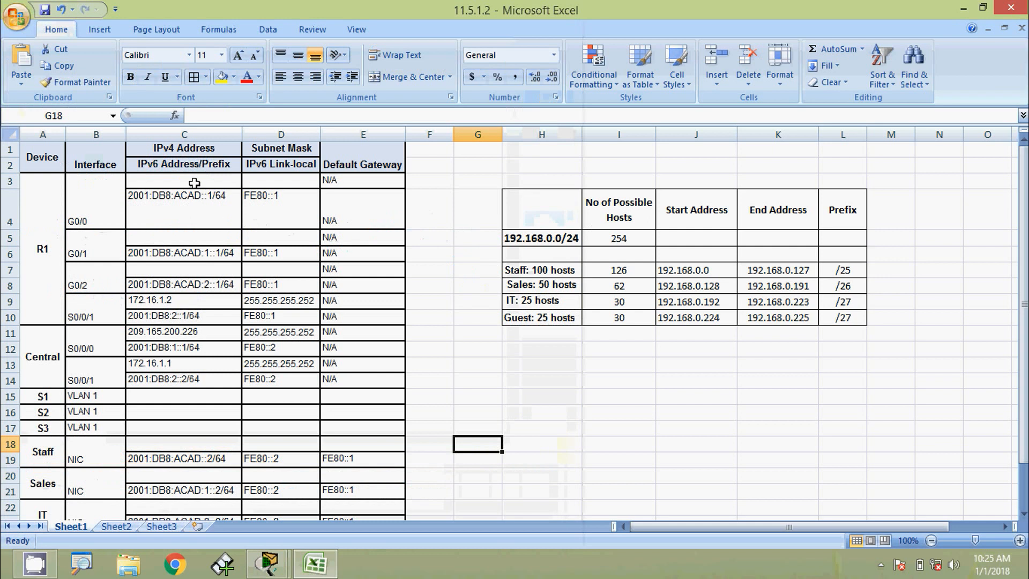
pyautogui.click(166, 182)
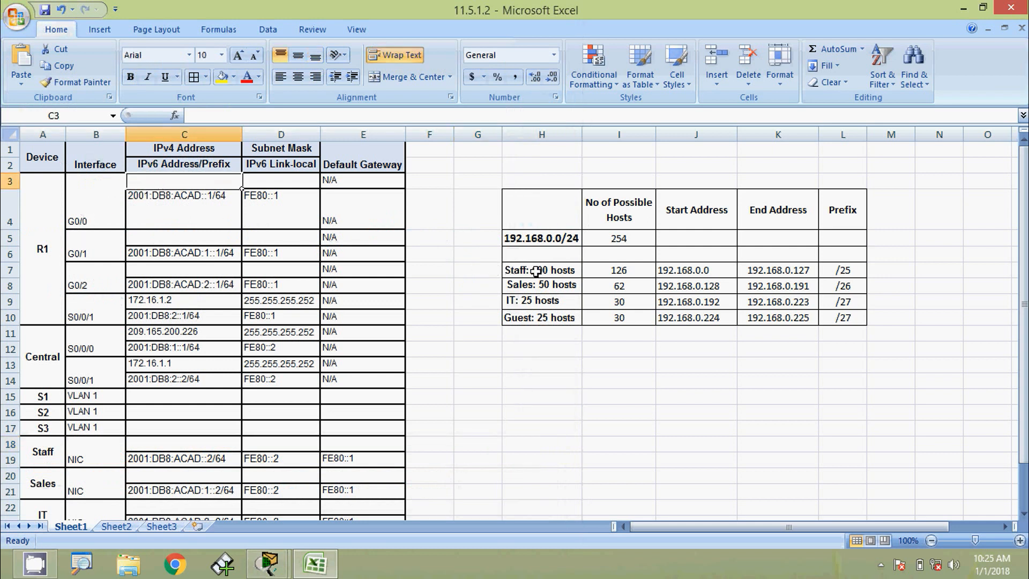
pyautogui.press('Right')
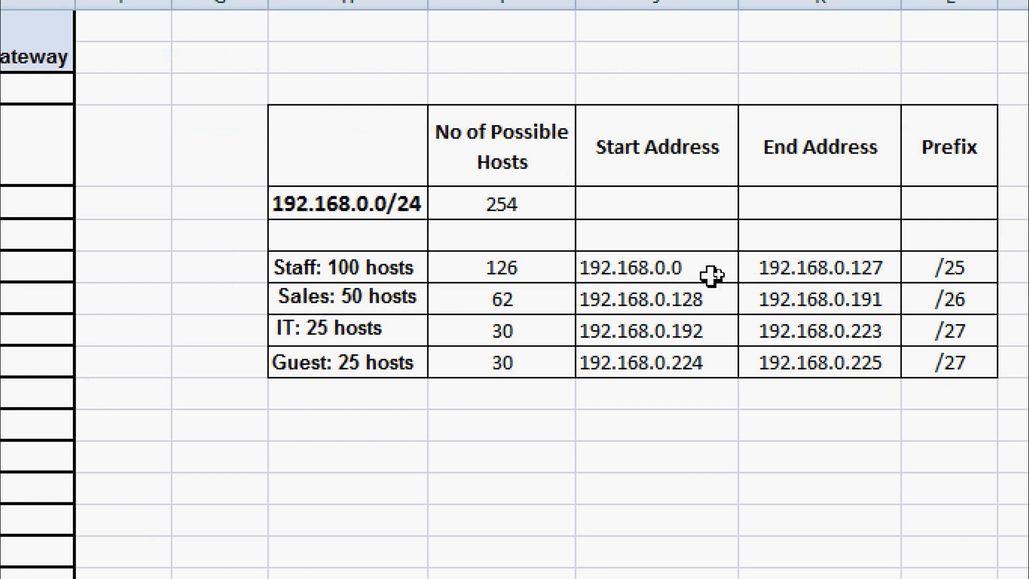
pyautogui.click(687, 270)
pyautogui.doubleClick(713, 270)
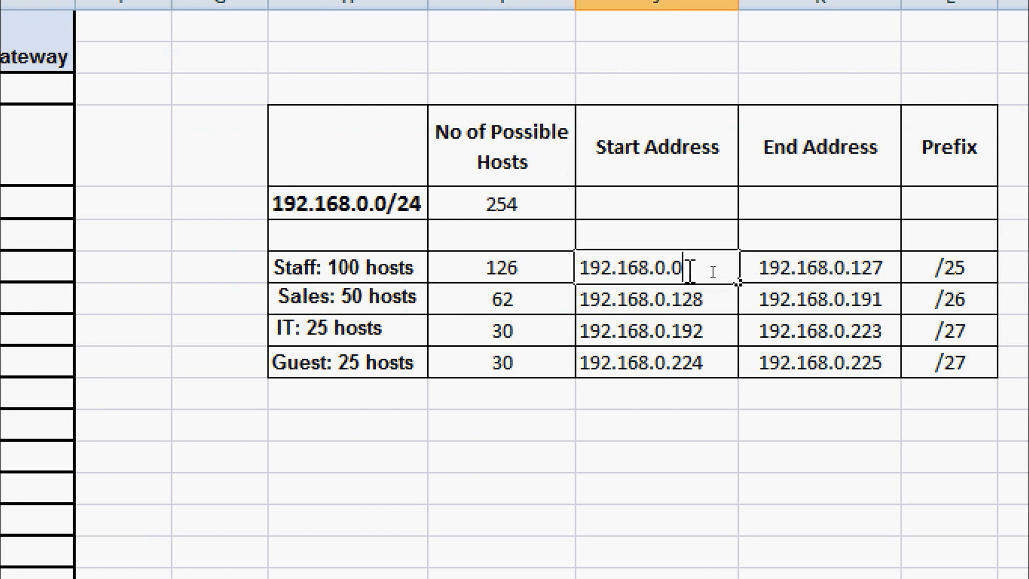
pyautogui.moveTo(713, 268); pyautogui.dragTo(570, 260)
pyautogui.hotkey('ctrl', 'c')
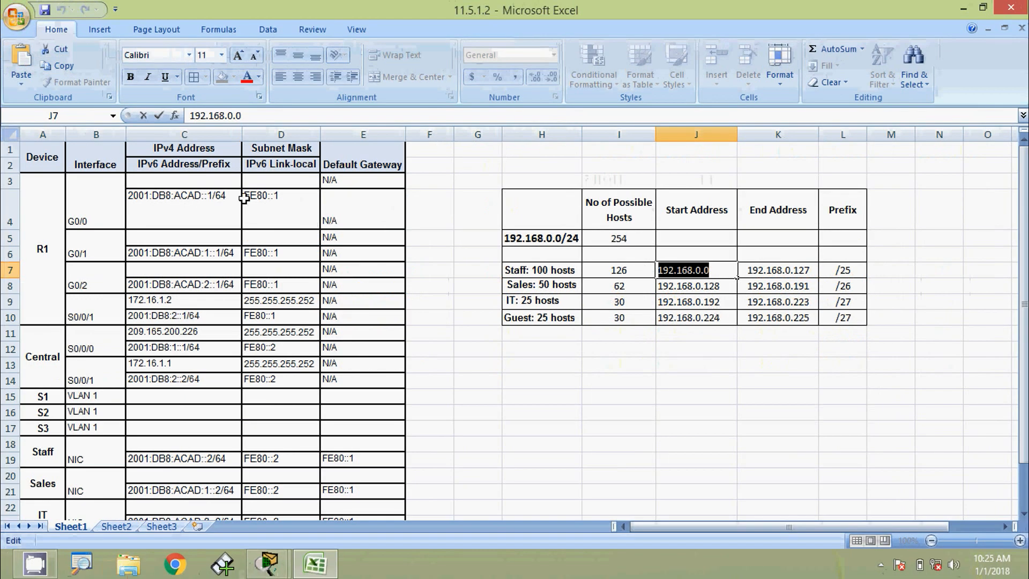
# Set R1 G0/0's IPv4 address to 192.168.0.1 with mask 255.255.255.128.
pyautogui.click(151, 182)
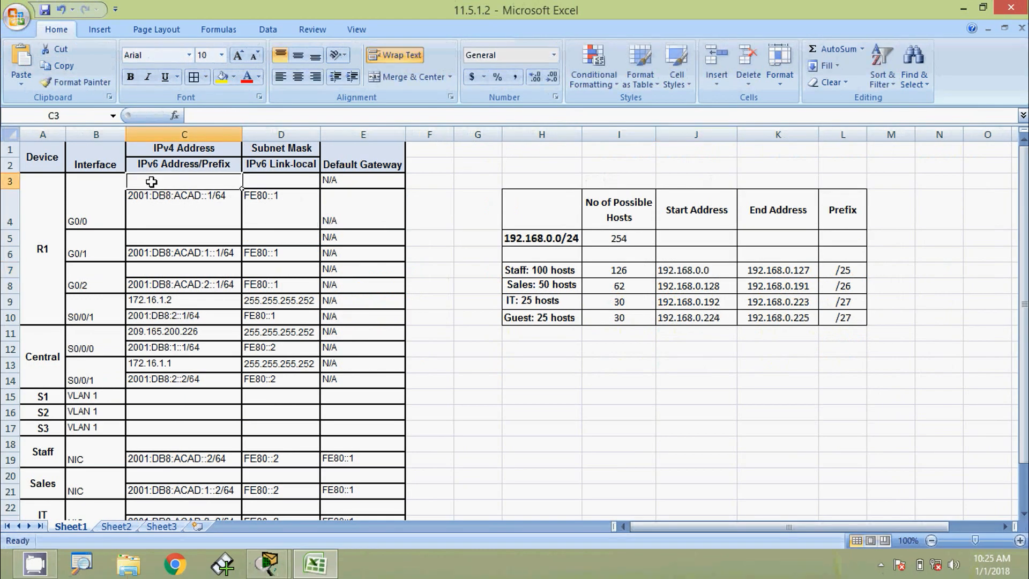
pyautogui.click(161, 191)
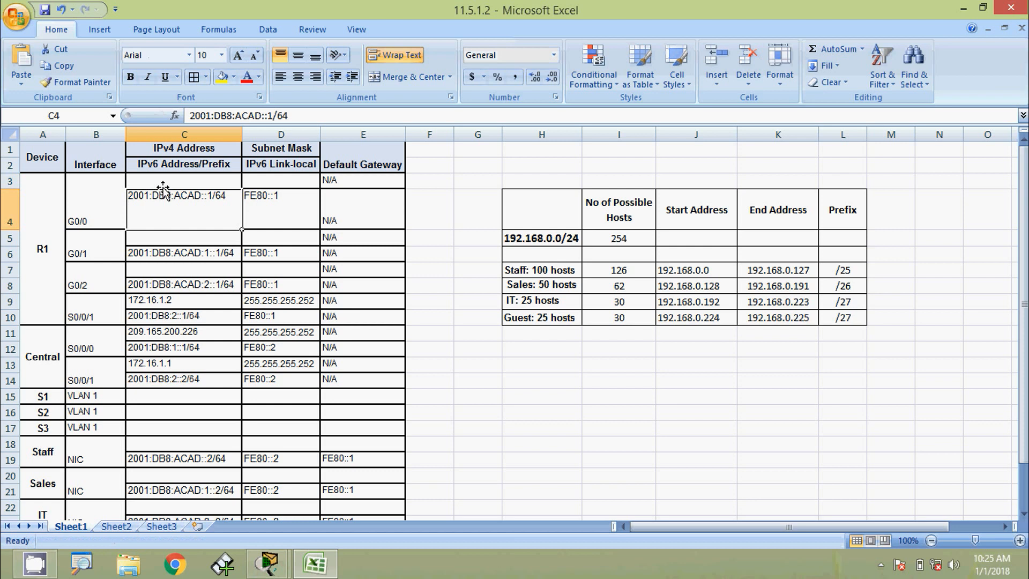
pyautogui.doubleClick(163, 180)
pyautogui.hotkey('ctrl', 'v')
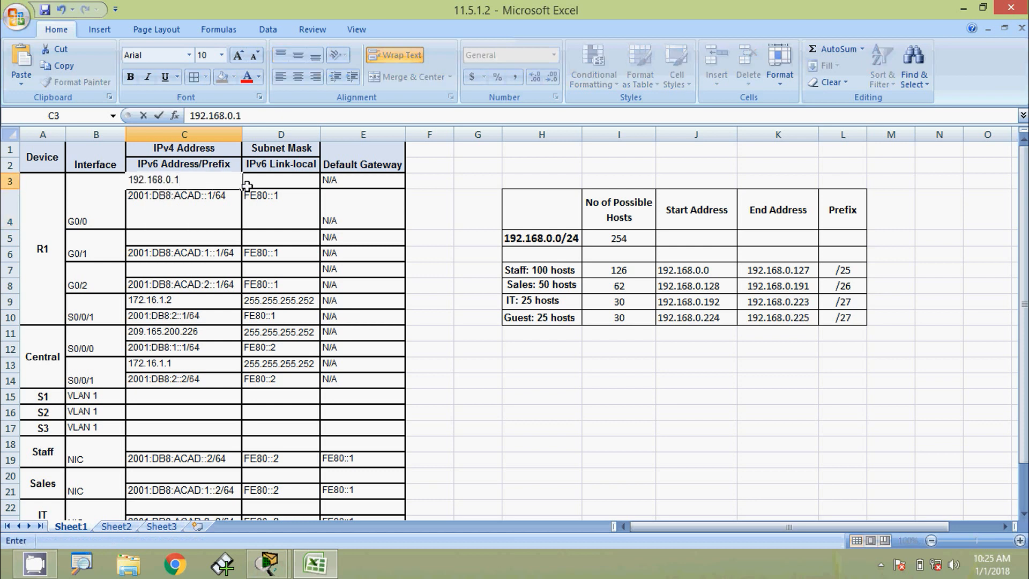
pyautogui.click(266, 181)
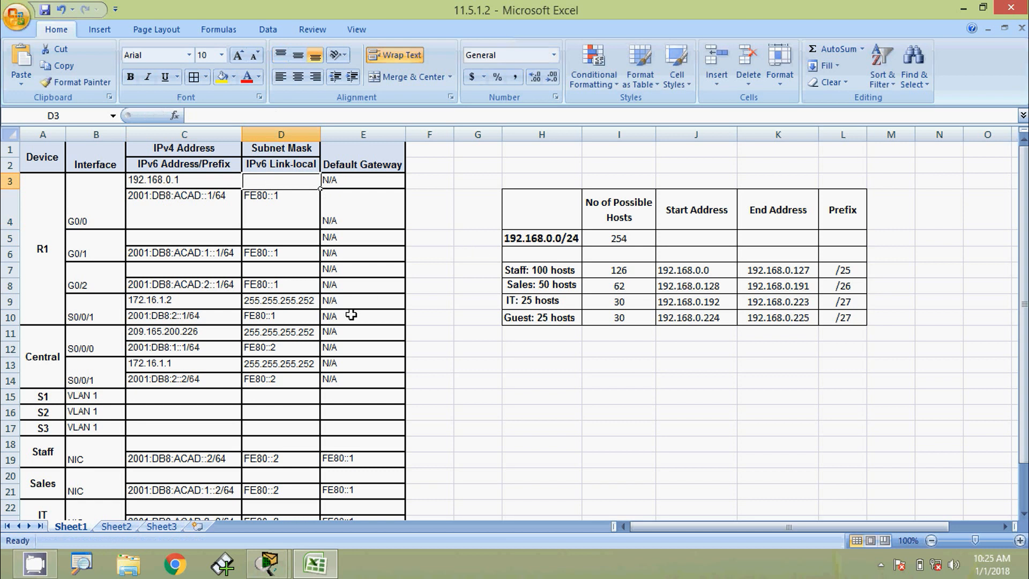
pyautogui.write('255.255.255')
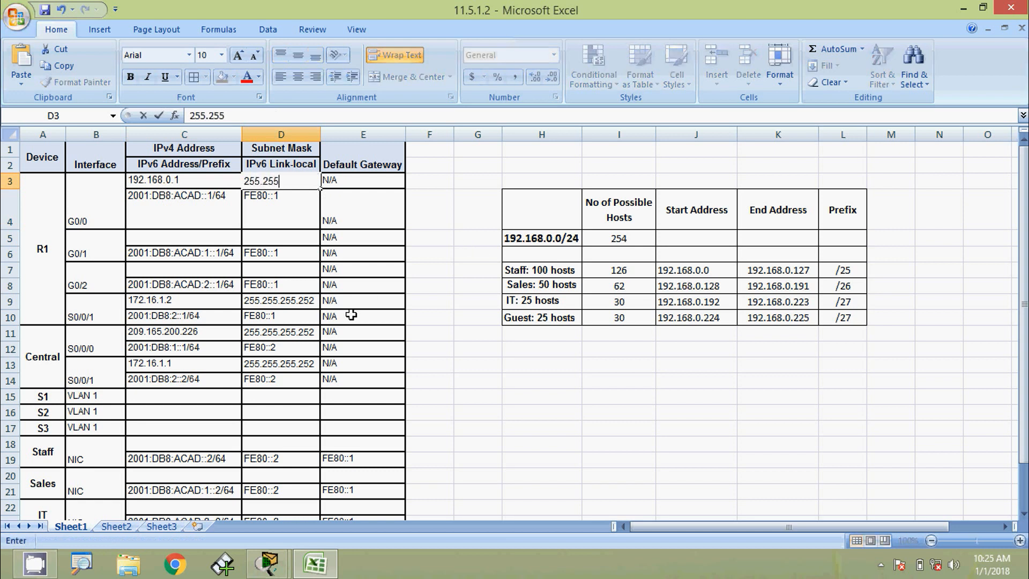
pyautogui.write('.1')
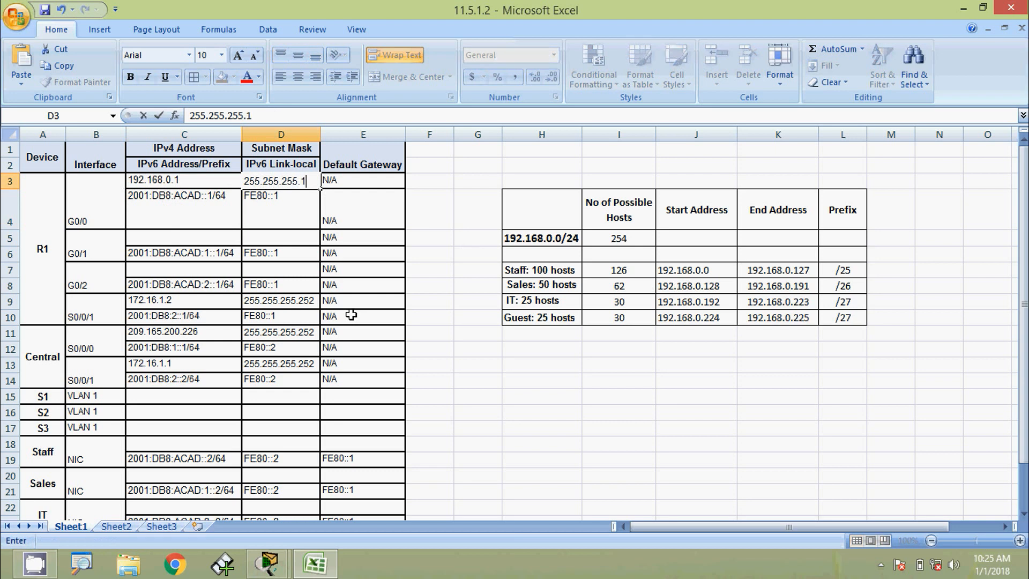
pyautogui.write('28')
pyautogui.click(445, 299)
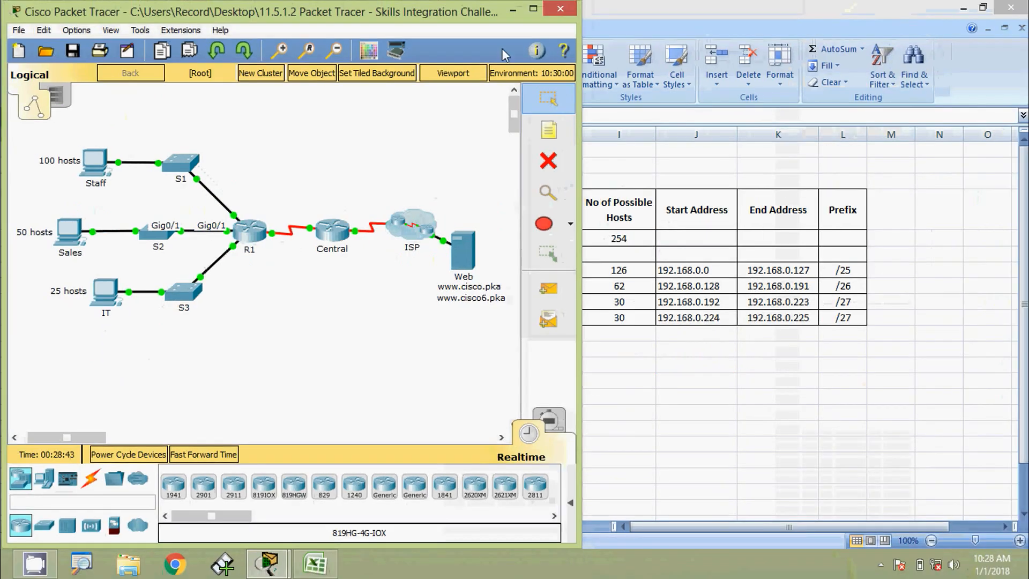
# Enter R1 G0/1's IPv4 address 192.168.0.129 with mask 255.255.255.192.
pyautogui.click(513, 10)
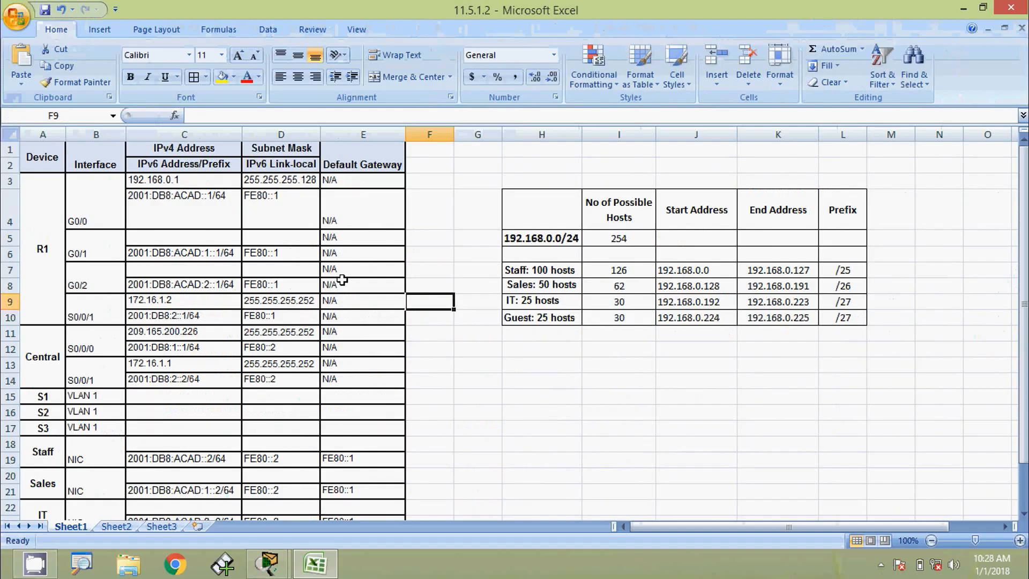
pyautogui.click(529, 289)
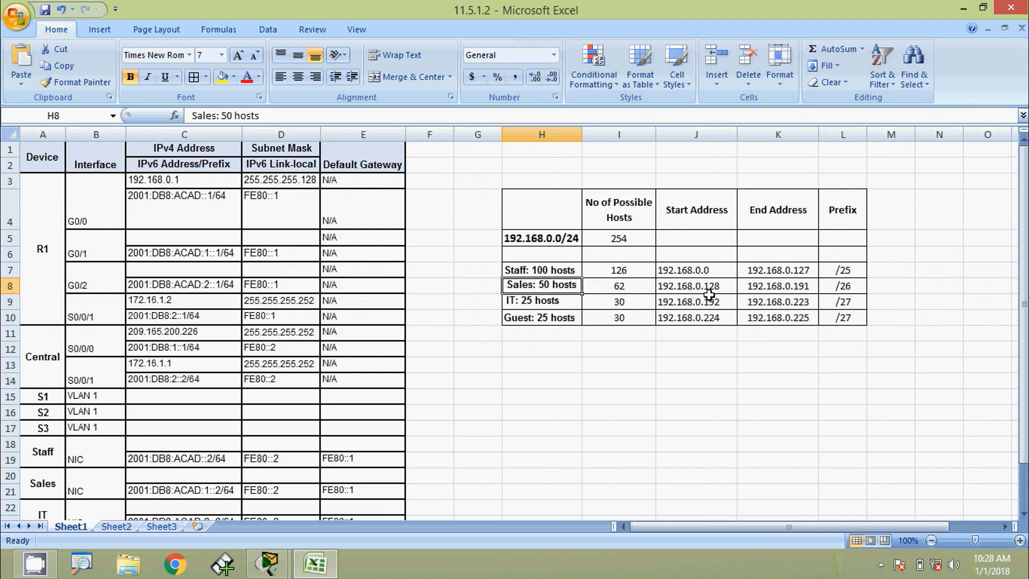
pyautogui.click(202, 237)
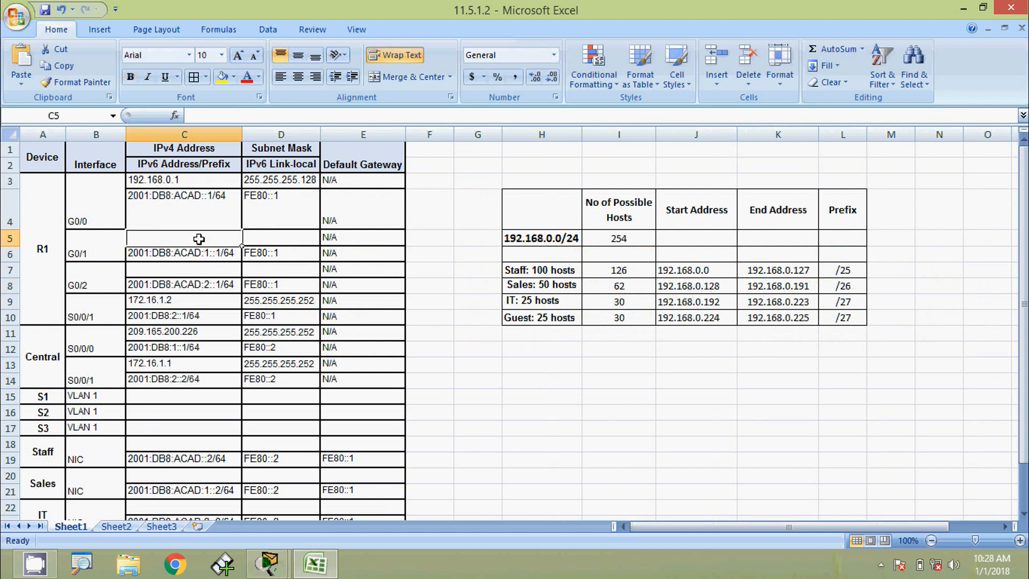
pyautogui.doubleClick(200, 239)
pyautogui.write('192.168.0.0')
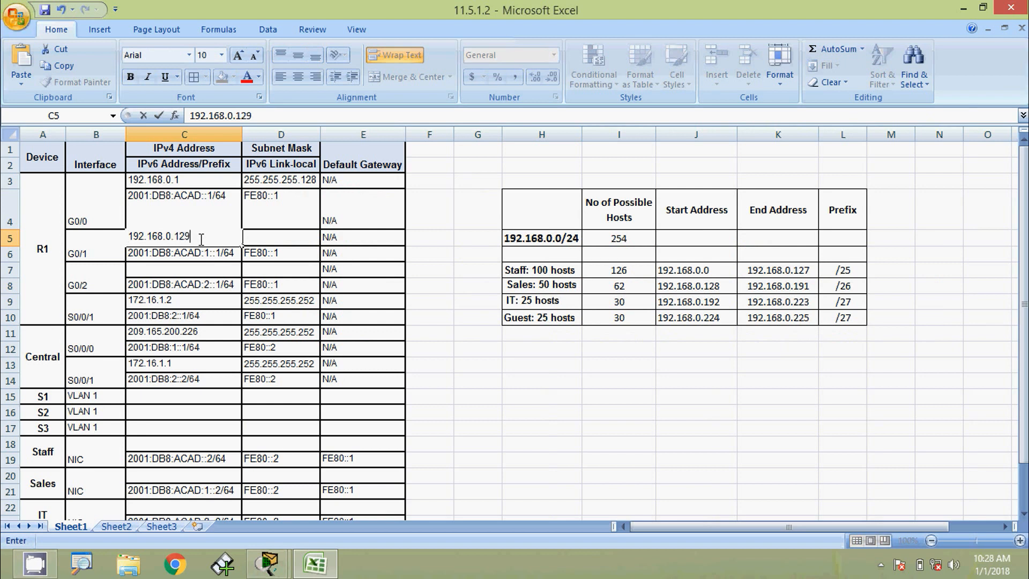
pyautogui.click(216, 263)
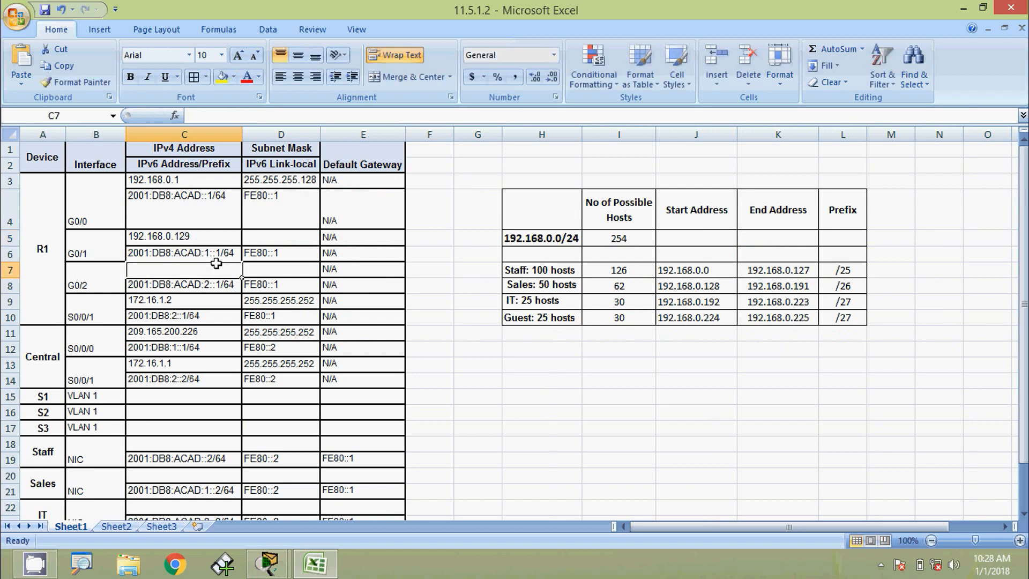
pyautogui.click(260, 240)
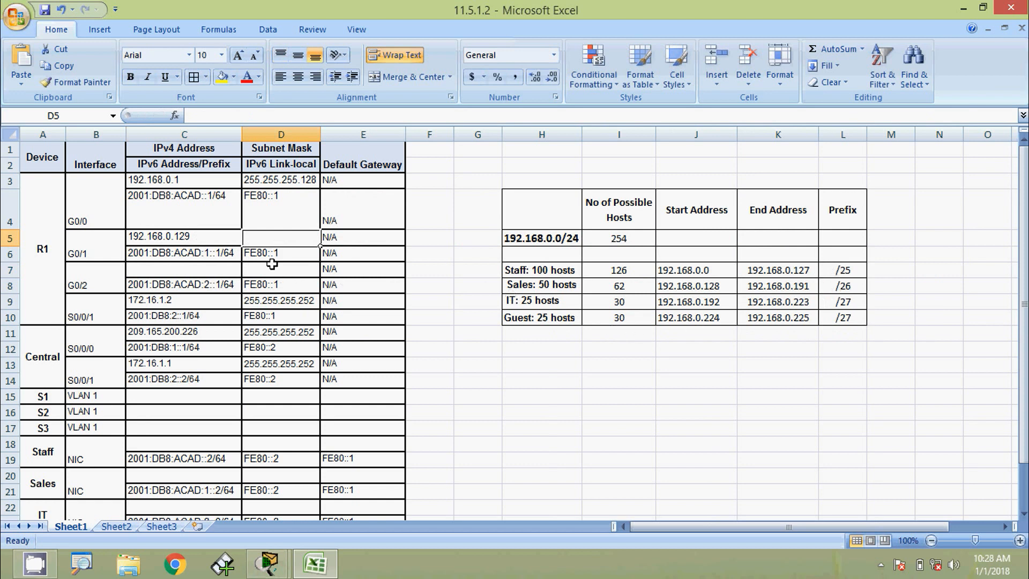
pyautogui.write('255.25')
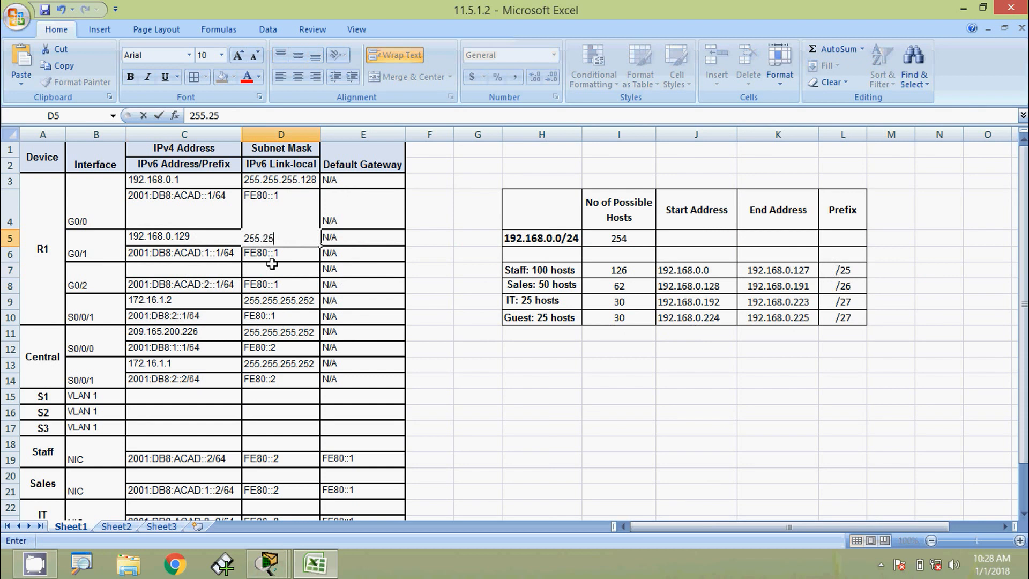
pyautogui.write('5.255')
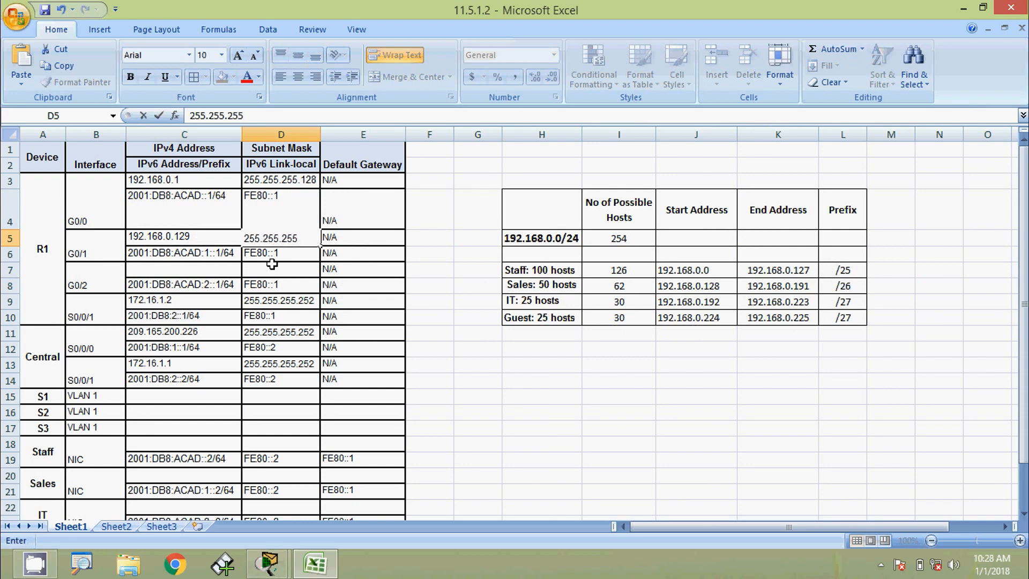
pyautogui.write('.192')
pyautogui.click(352, 272)
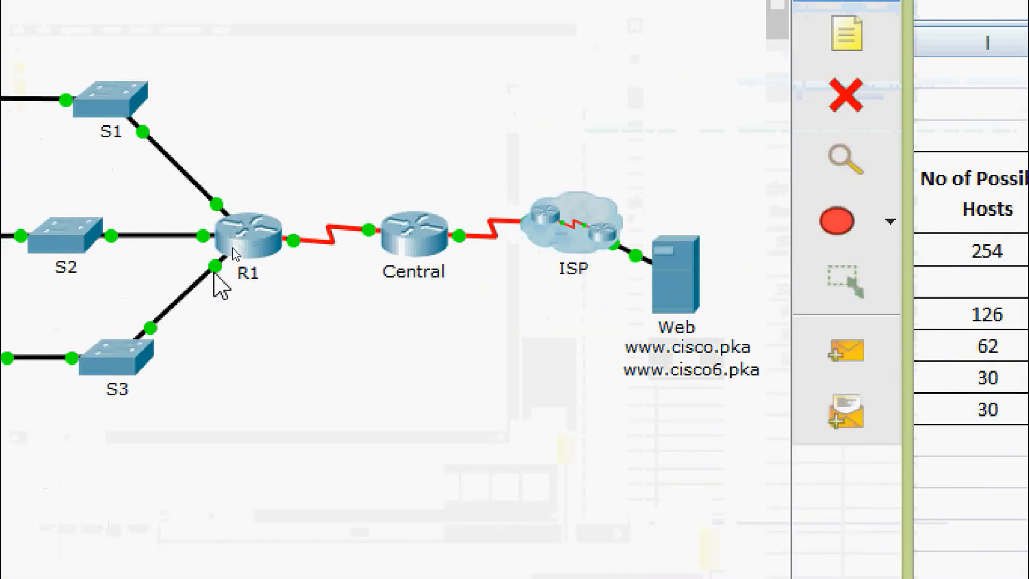
# Enter R1 G0/2's IPv4 address 192.168.0.193 with mask 255.255.255.224.
pyautogui.moveTo(214, 268)
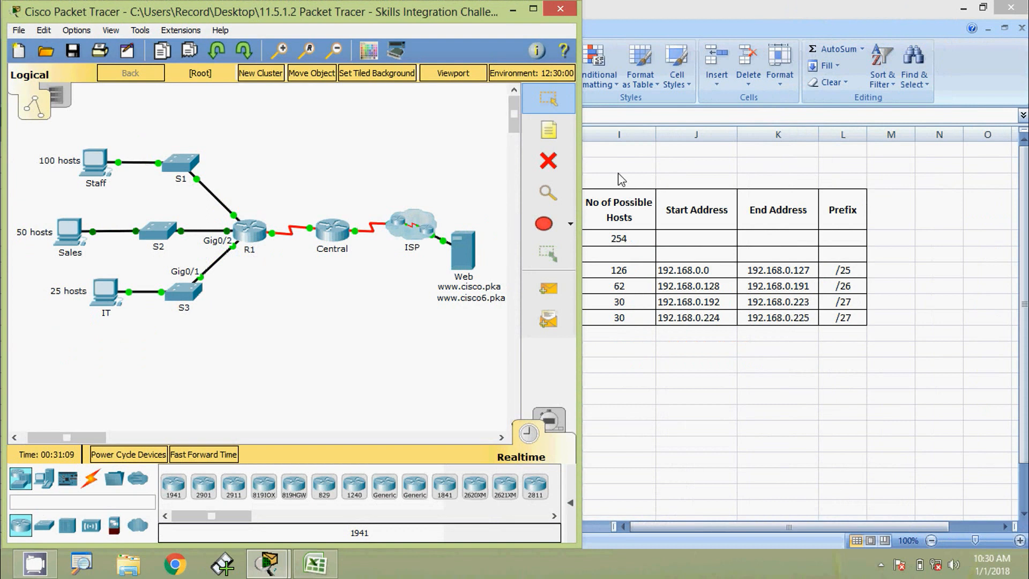
pyautogui.click(985, 121)
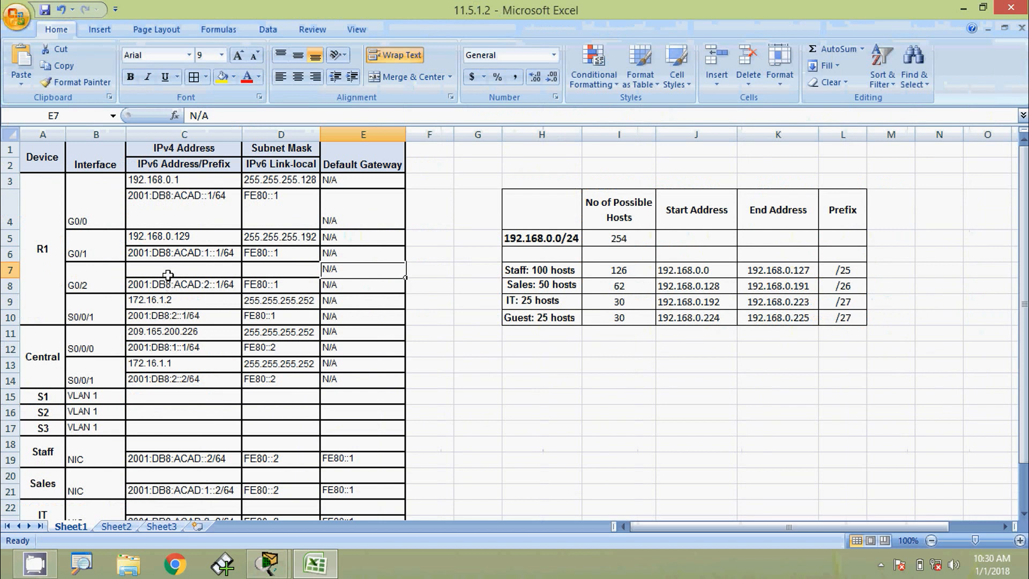
pyautogui.click(167, 268)
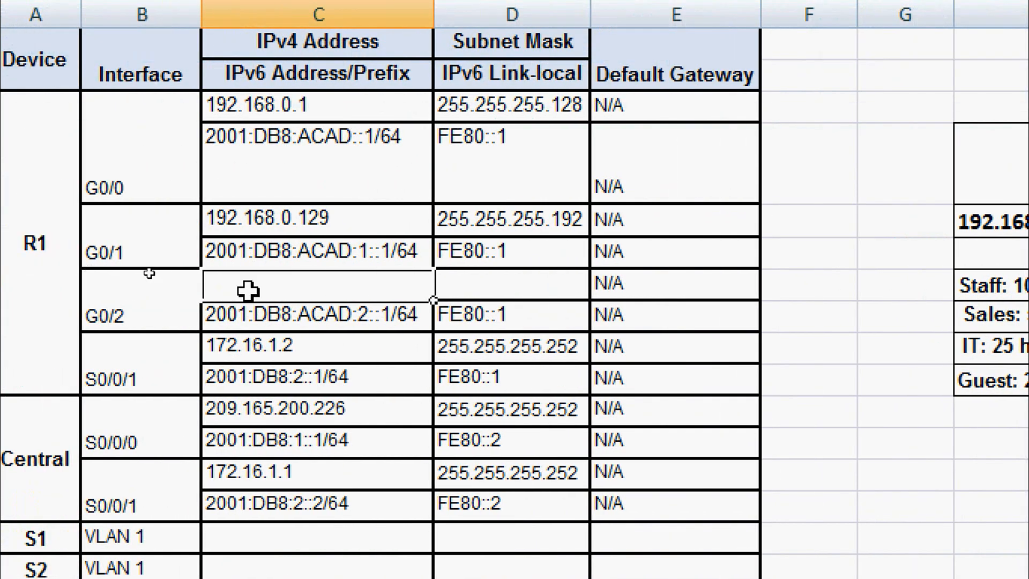
pyautogui.hotkey('ctrl', 'v')
pyautogui.doubleClick(336, 283)
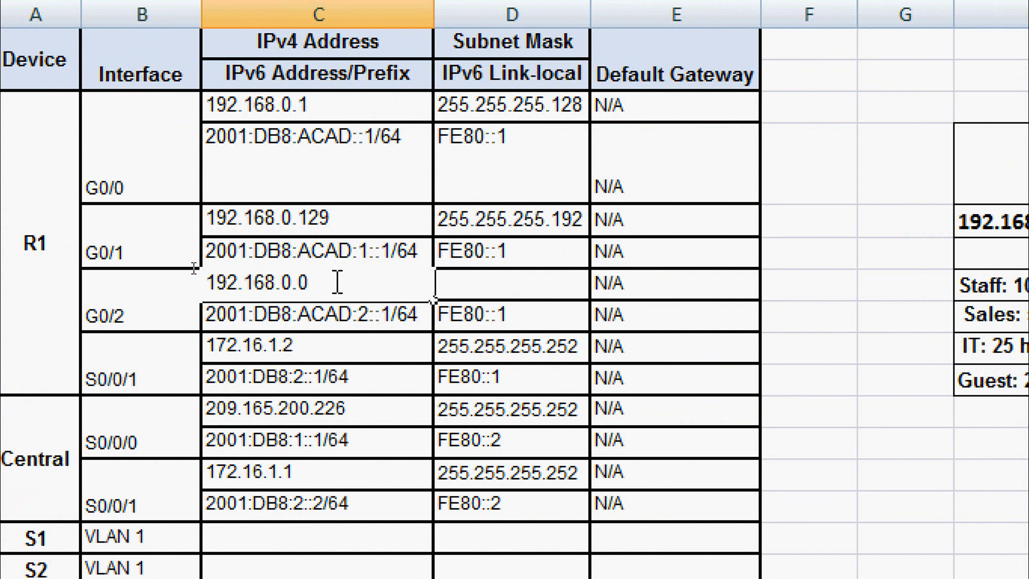
pyautogui.press('BackSpace')
pyautogui.write('193')
pyautogui.click(455, 282)
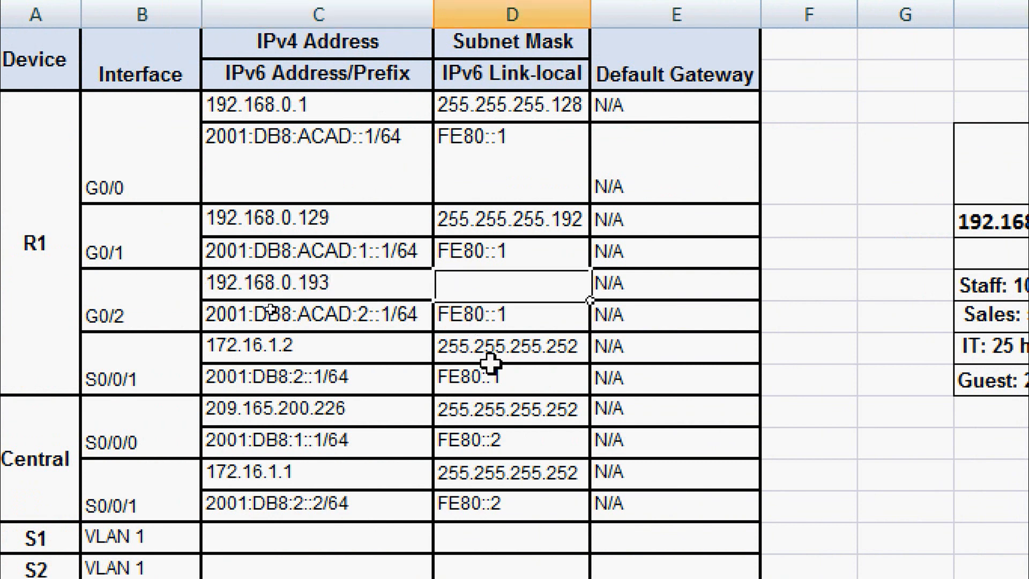
pyautogui.write('255.2')
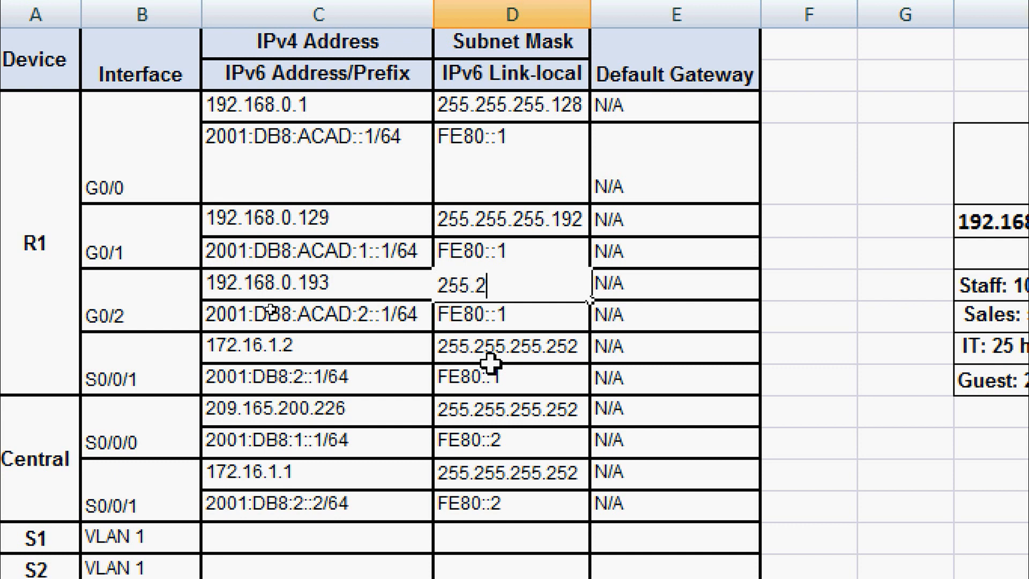
pyautogui.write('55.255')
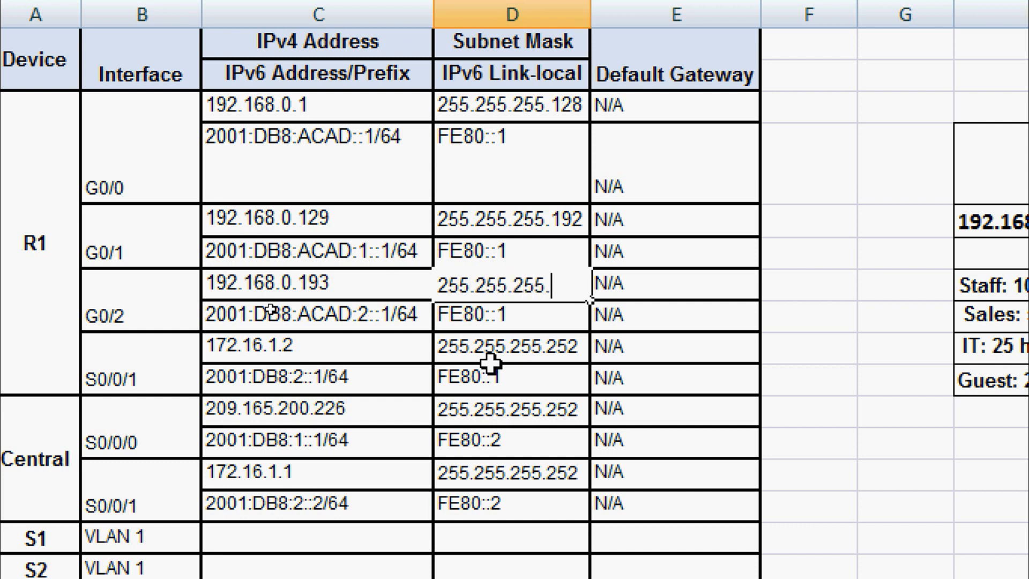
pyautogui.write('.224')
pyautogui.press('Return')
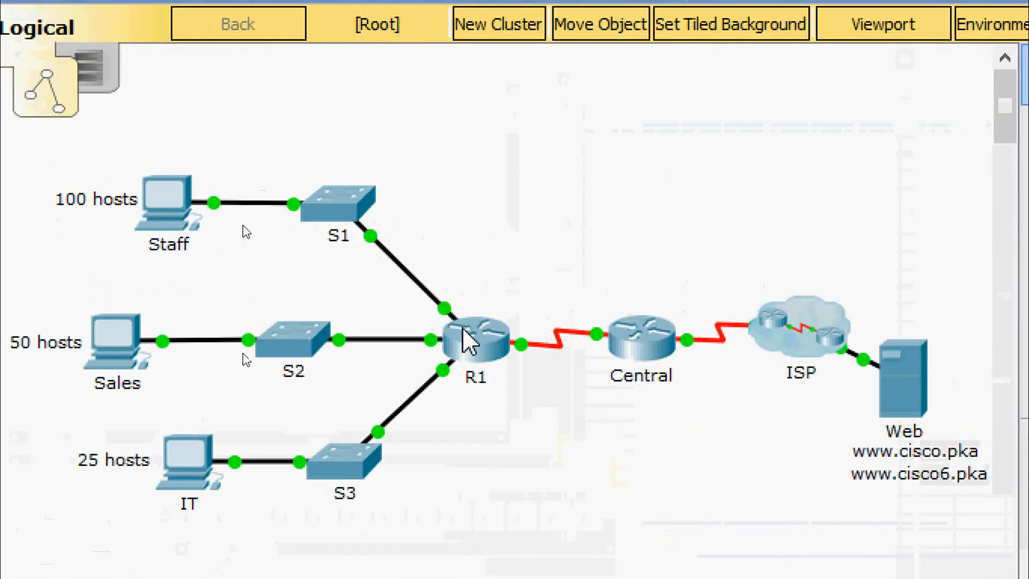
pyautogui.moveTo(446, 314)
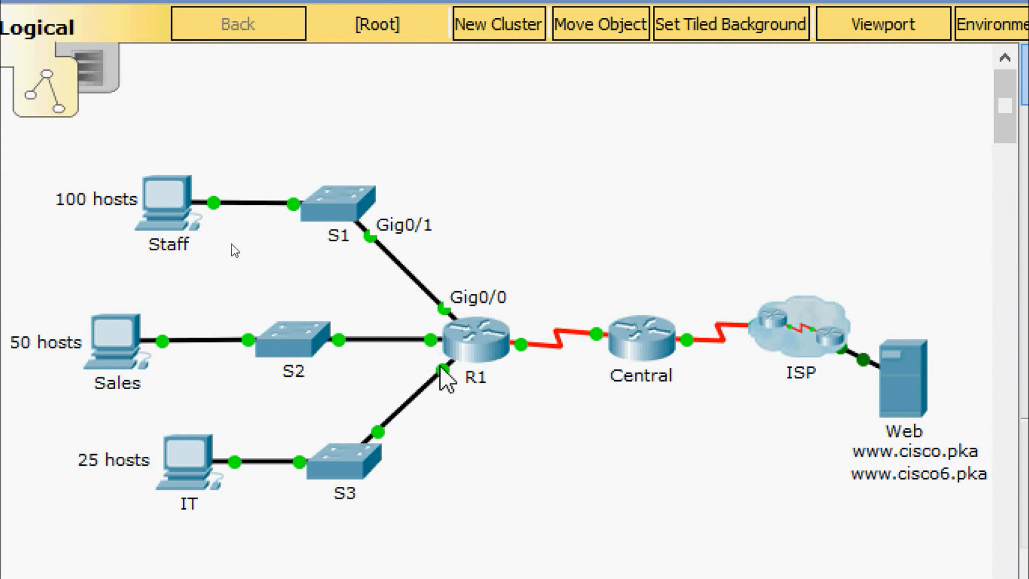
pyautogui.moveTo(444, 370)
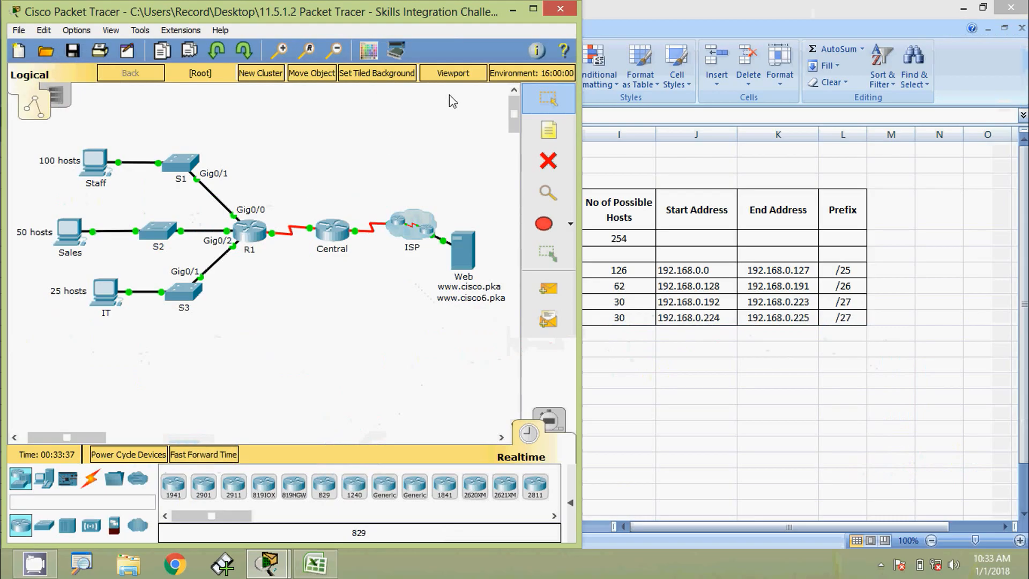
# Copy R1's 192.168.0.1 and set S1's VLAN 1 address to 192.168.0.2.
pyautogui.click(632, 173)
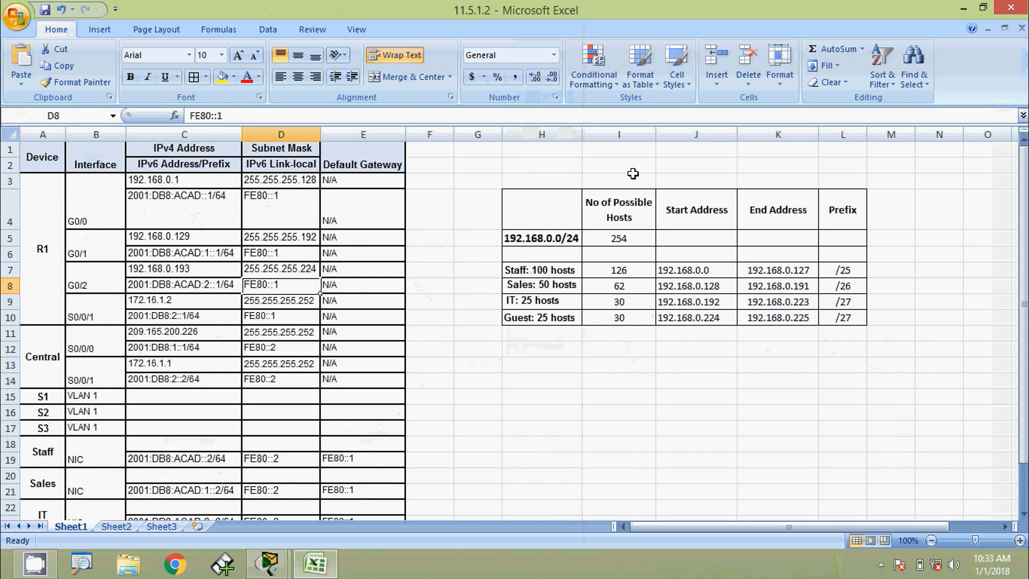
pyautogui.scroll(-1, 173, 426)
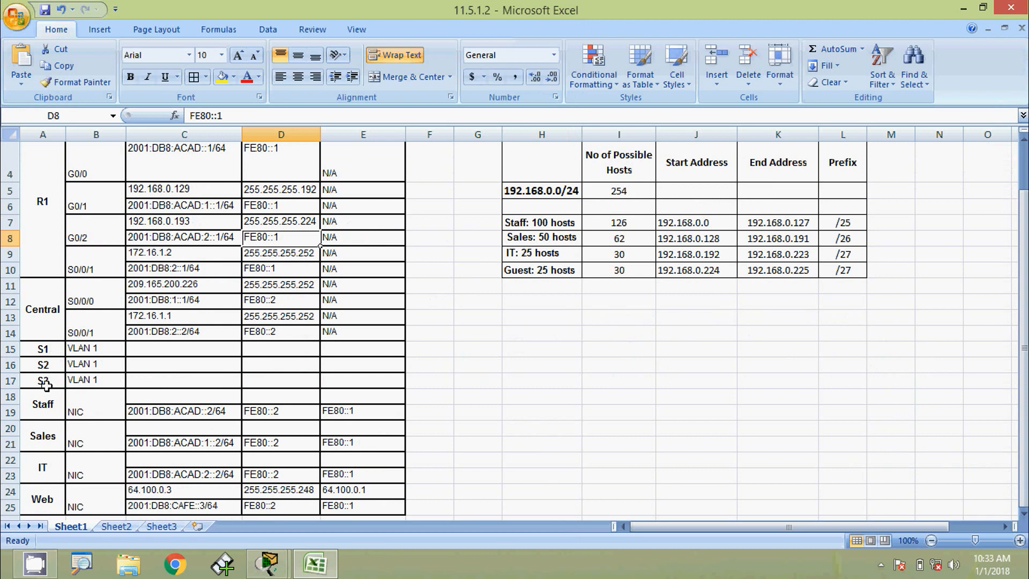
pyautogui.scroll(1, 47, 379)
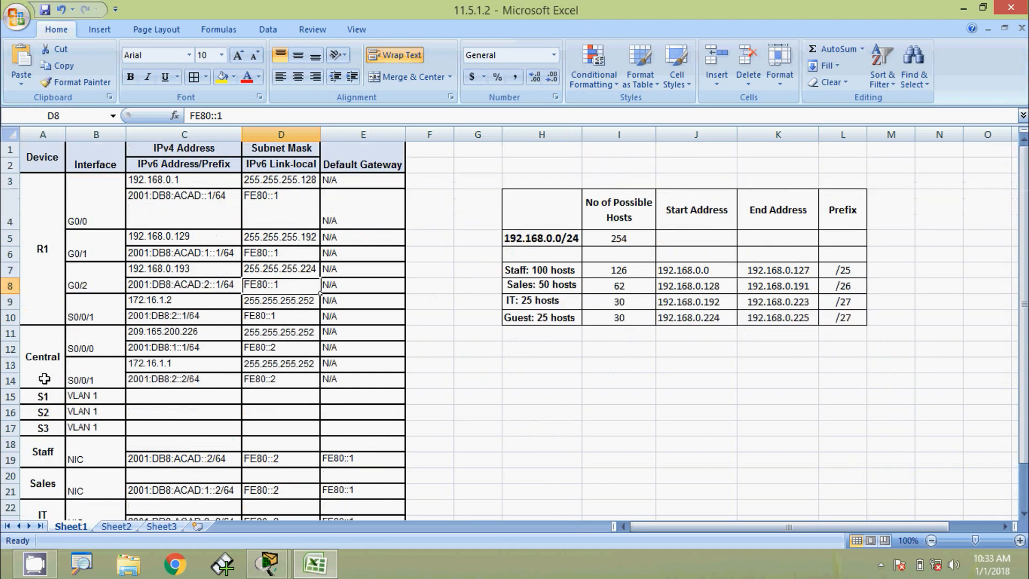
pyautogui.click(142, 180)
pyautogui.doubleClick(237, 116)
pyautogui.hotkey('ctrl', 'c')
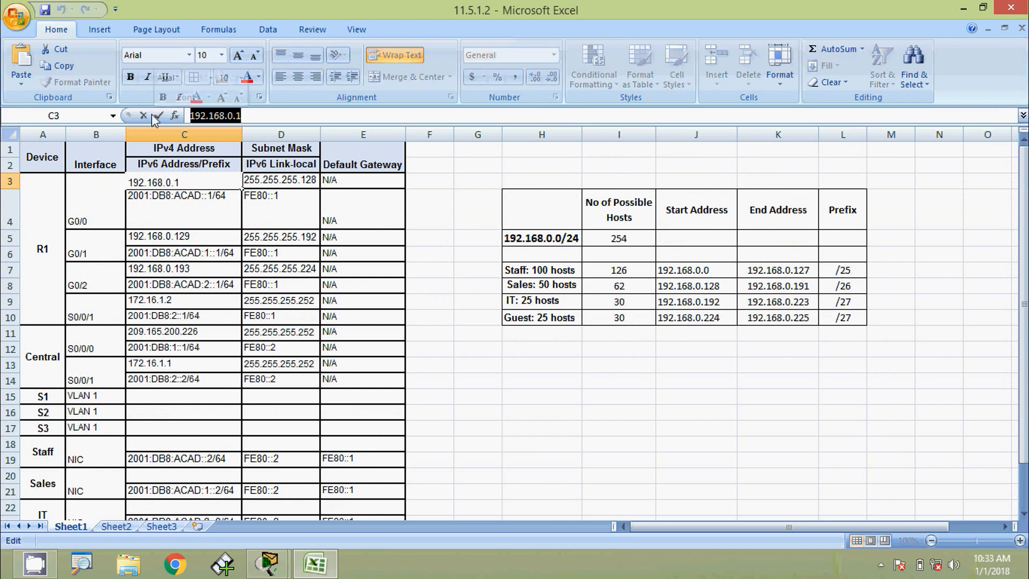
pyautogui.click(171, 395)
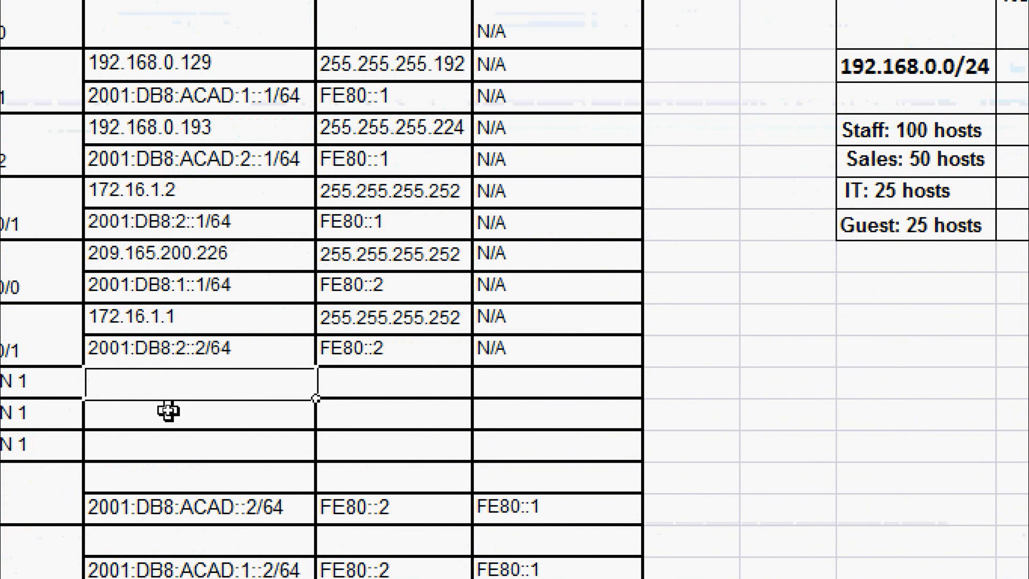
pyautogui.hotkey('ctrl', 'v')
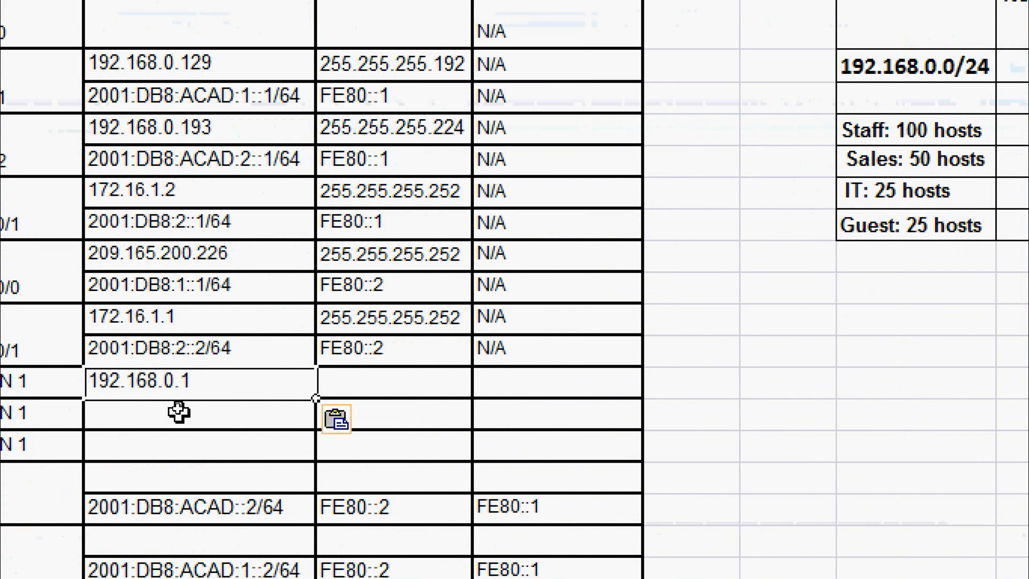
pyautogui.doubleClick(215, 382)
pyautogui.write('2')
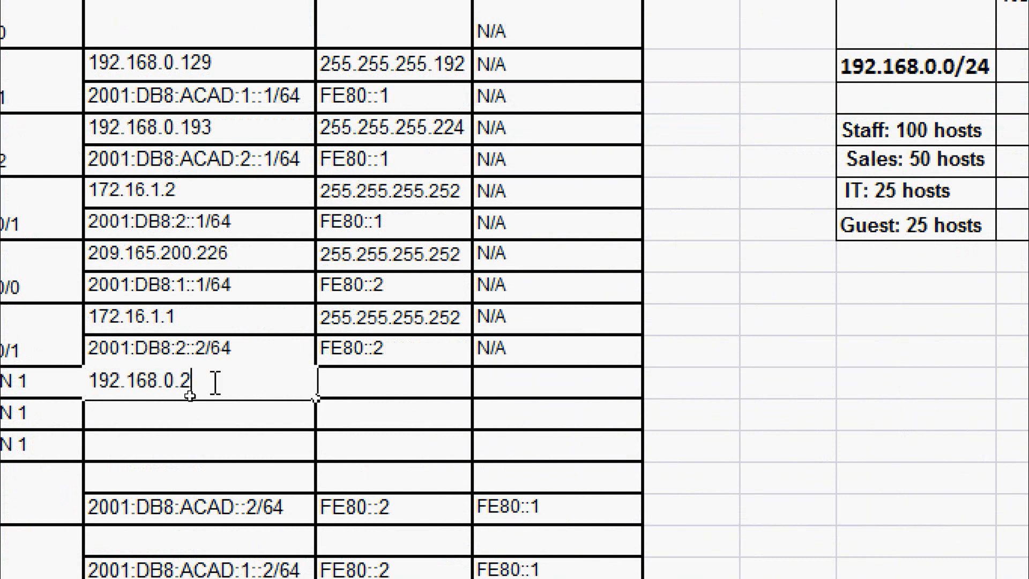
# Give S1 gateway 192.168.0.1 and mask 255.255.255.128, then paste 192.168.0.1 into S2's address cell.
pyautogui.click(507, 386)
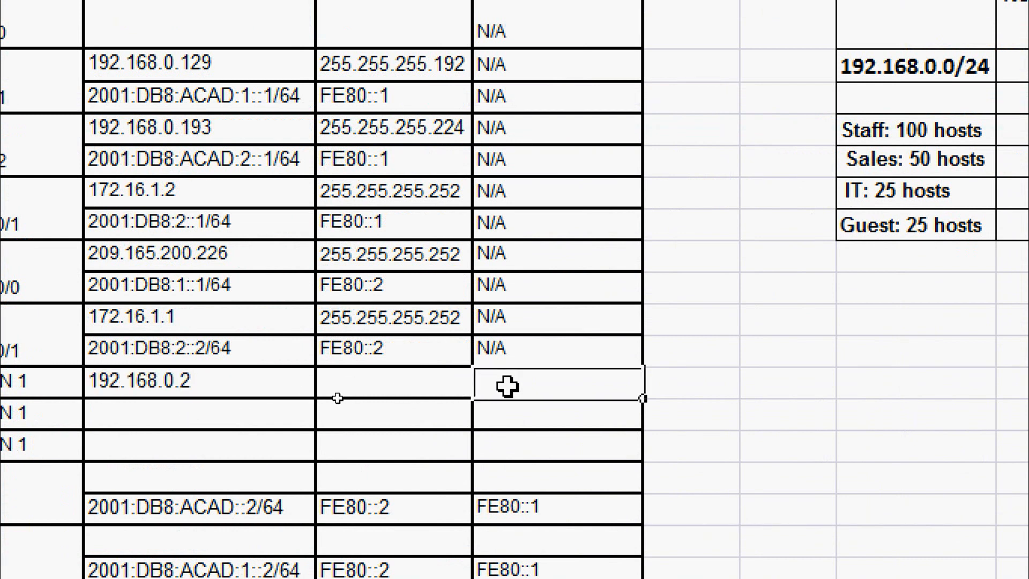
pyautogui.hotkey('ctrl', 'v')
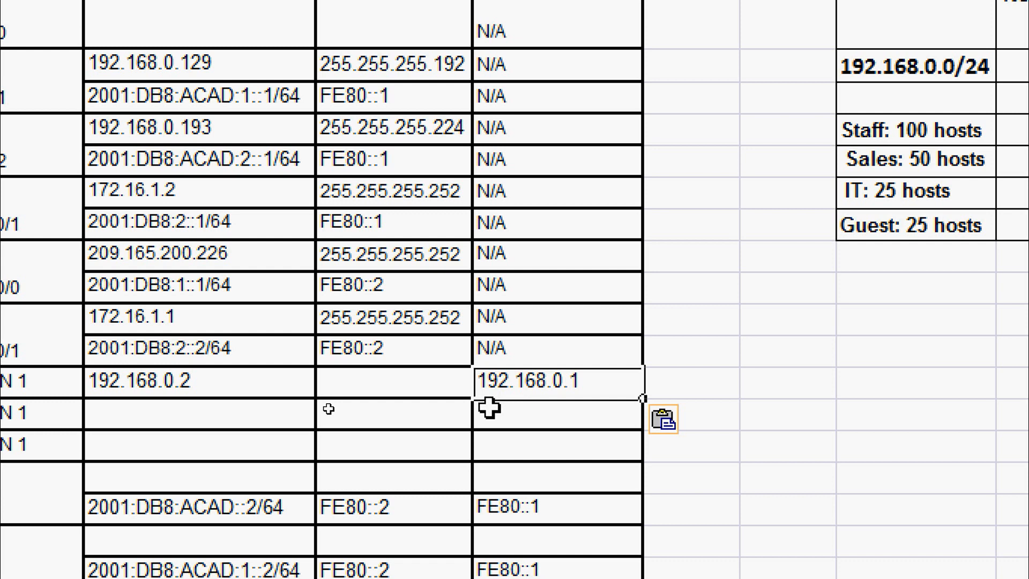
pyautogui.click(406, 382)
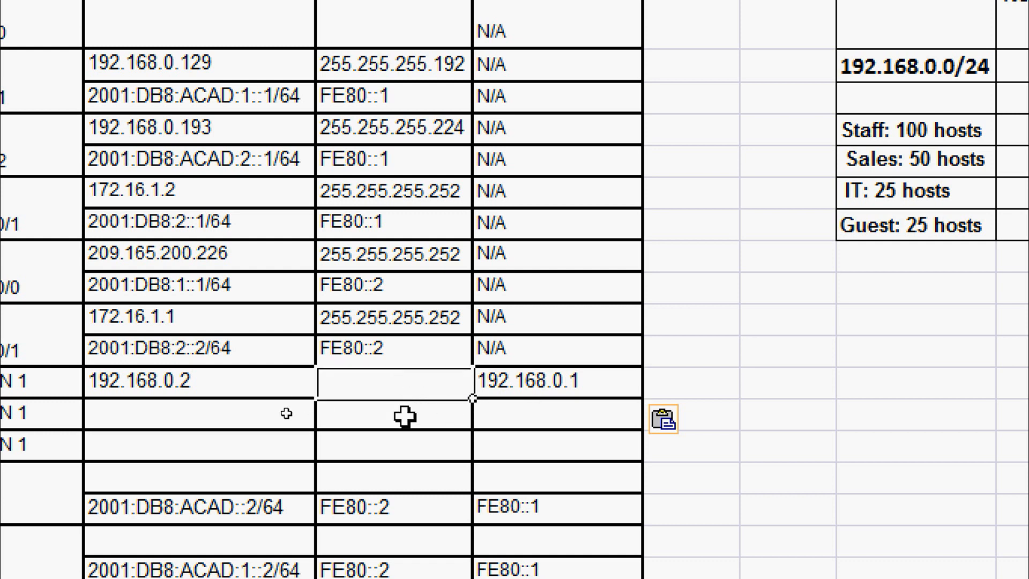
pyautogui.write('255.255')
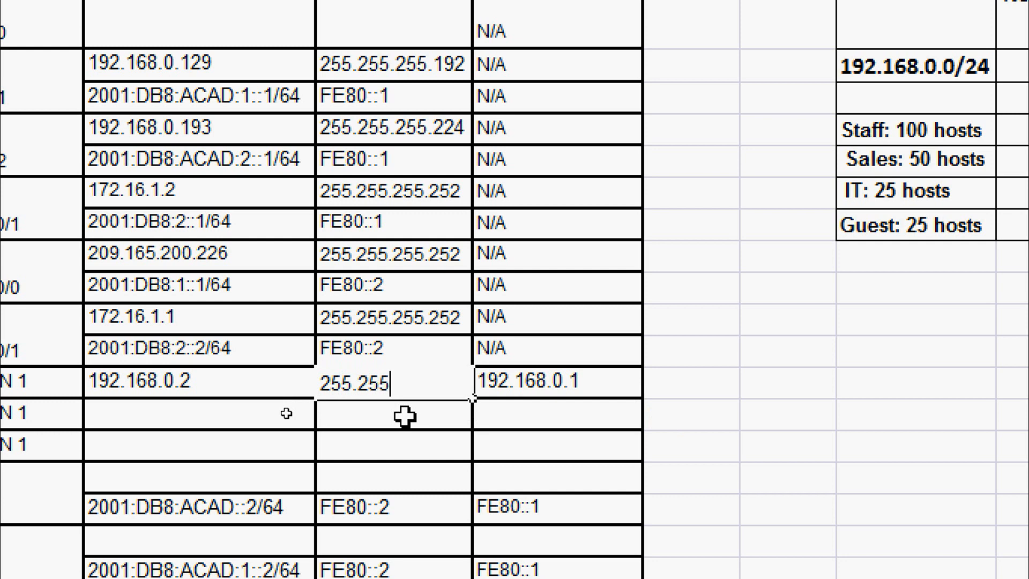
pyautogui.write('.255')
pyautogui.write('.128')
pyautogui.press('Return')
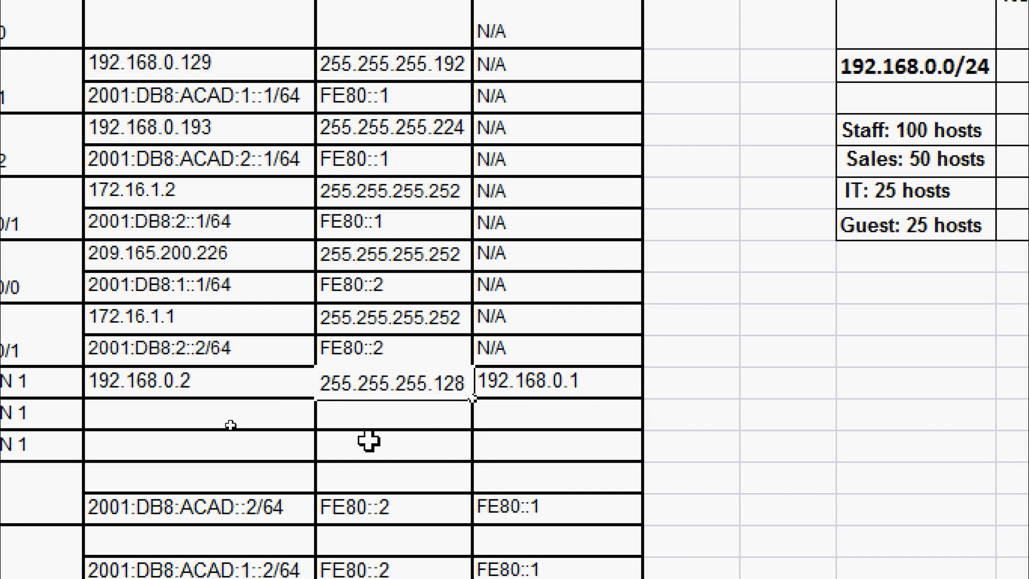
pyautogui.click(259, 415)
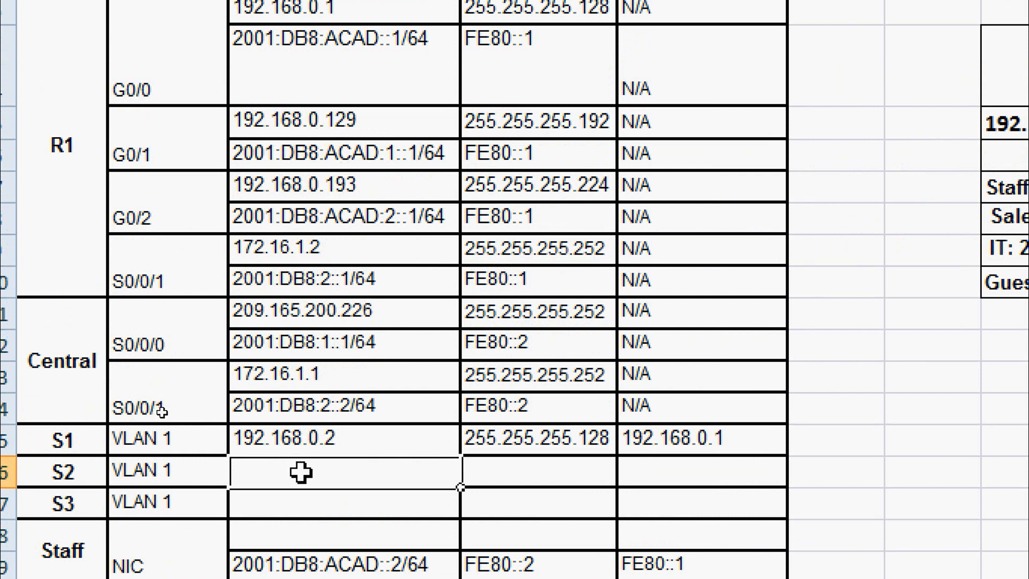
pyautogui.hotkey('ctrl', 'v')
# Complete S2's row: address 192.168.0.130, mask 255.255.255.192, gateway 192.168.0.129.
pyautogui.doubleClick(354, 469)
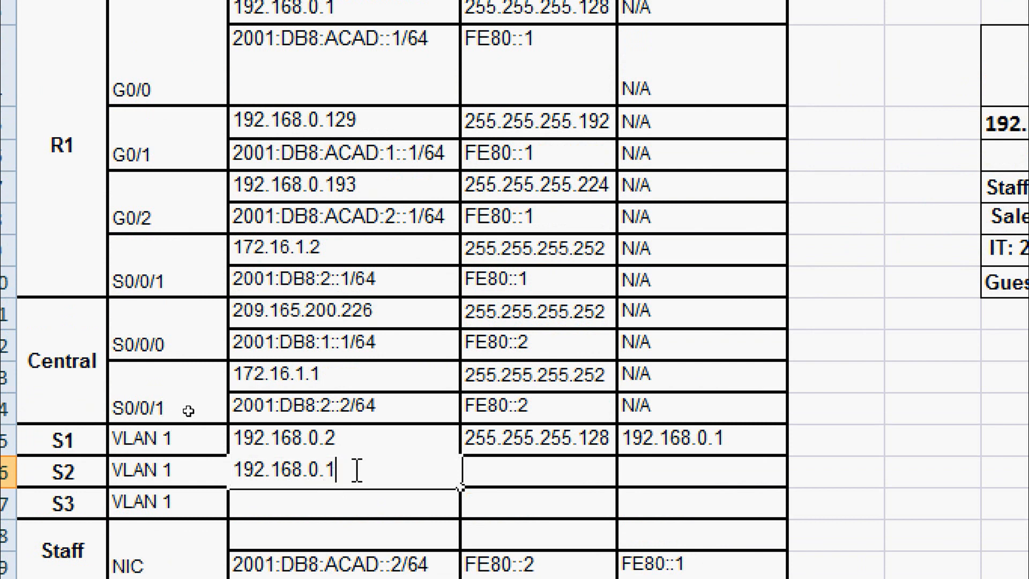
pyautogui.write('30')
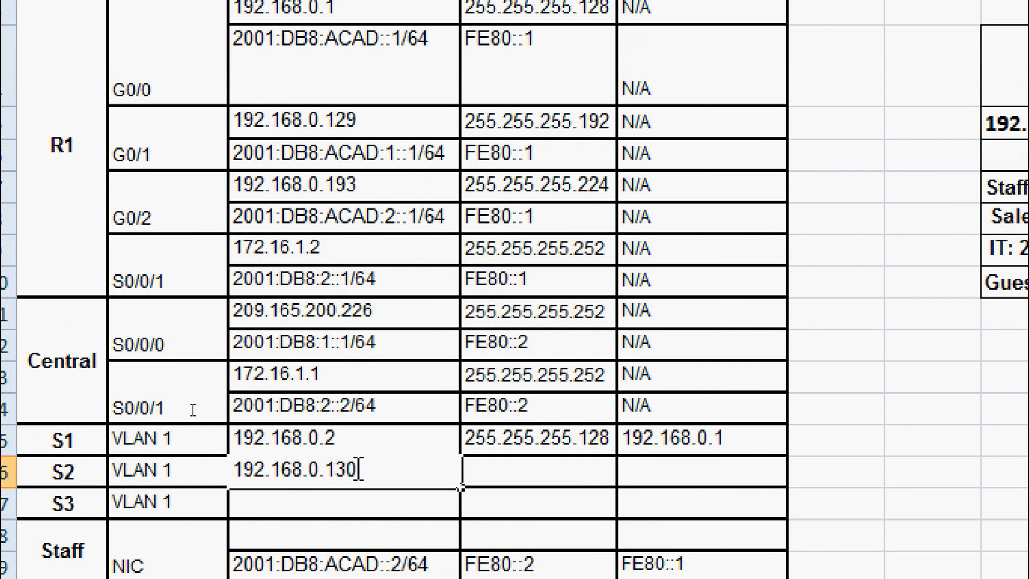
pyautogui.click(522, 473)
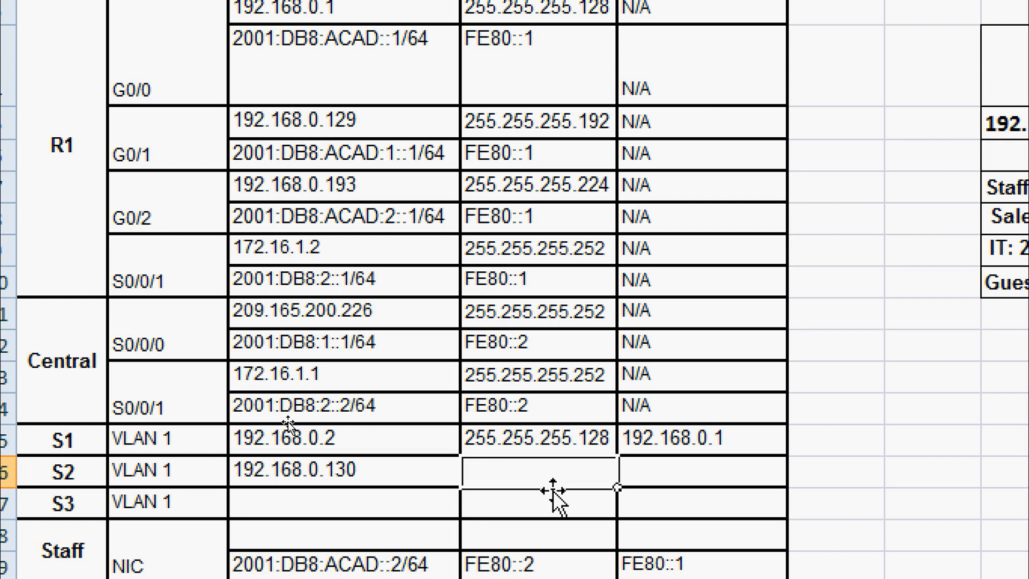
pyautogui.write('255')
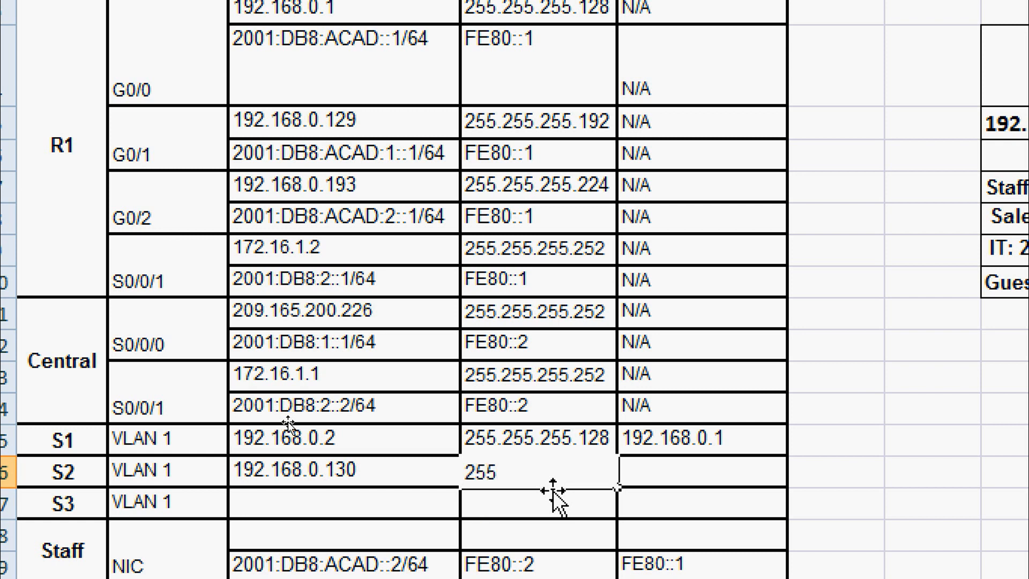
pyautogui.write('.255.255')
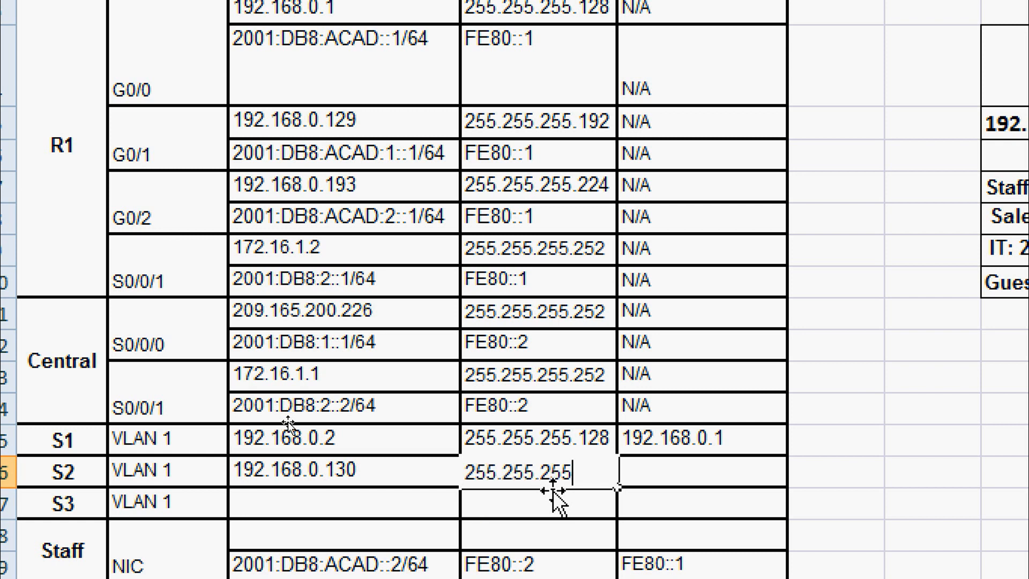
pyautogui.write('.192')
pyautogui.press('Tab')
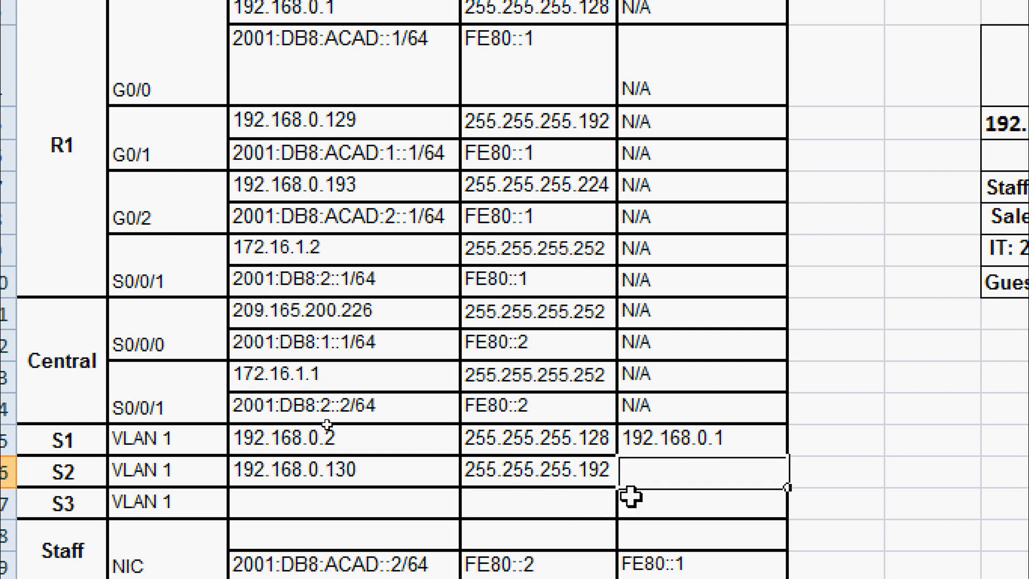
pyautogui.write('192.168')
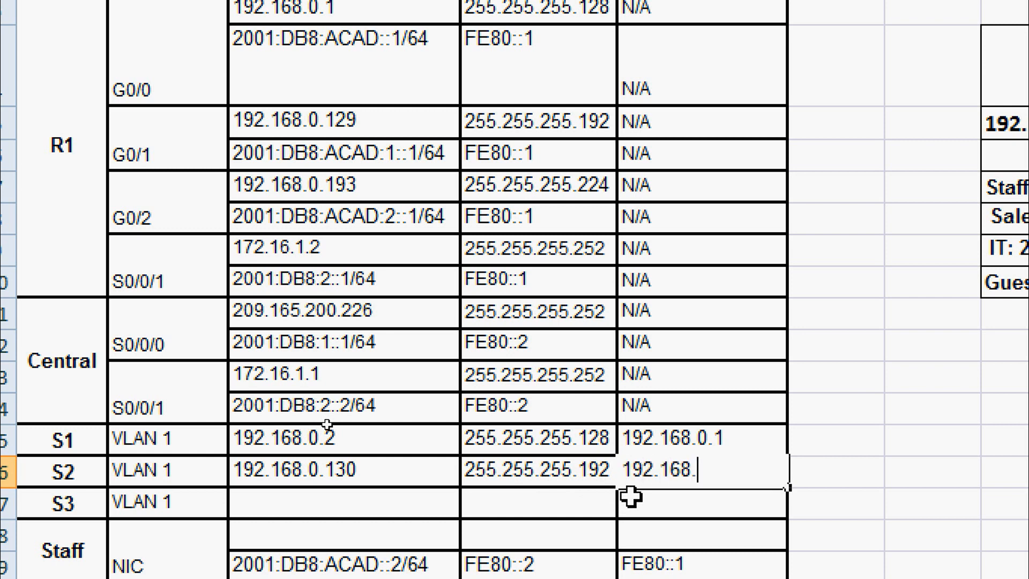
pyautogui.write('.0.129')
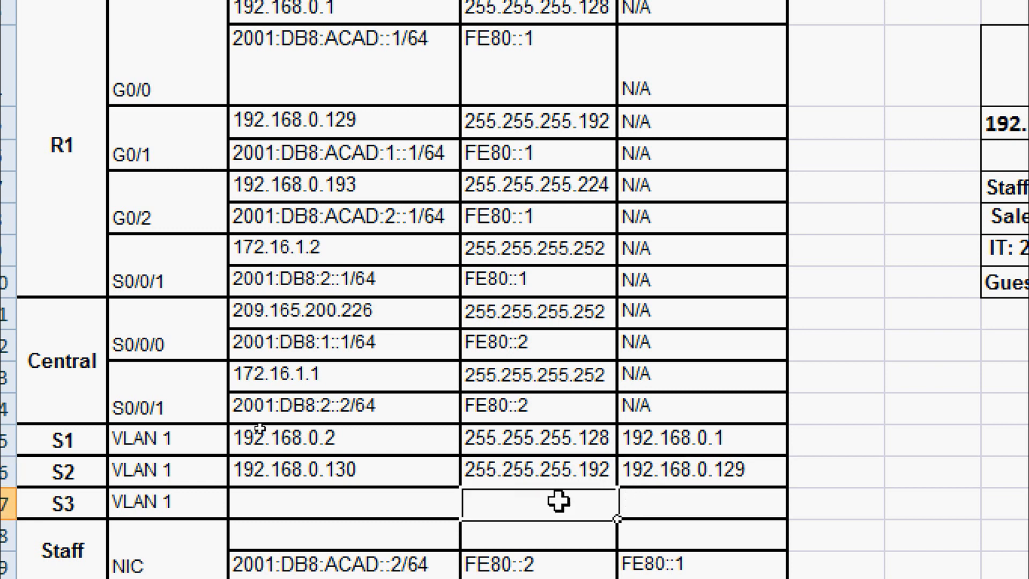
# Fill S3's address as 192.168.0.194 by copying R1's 192.168.0.193 and editing it.
pyautogui.click(403, 505)
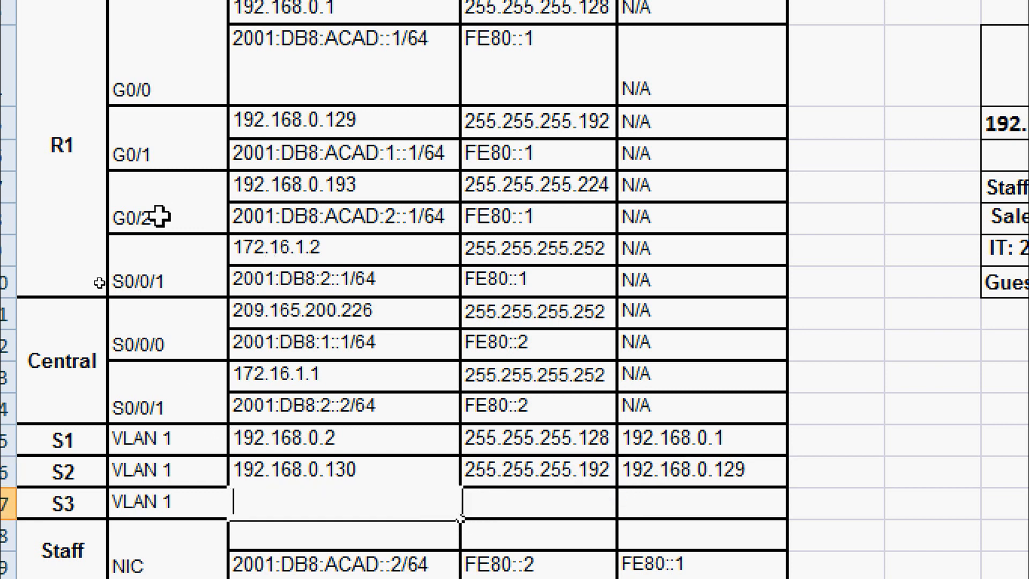
pyautogui.click(355, 187)
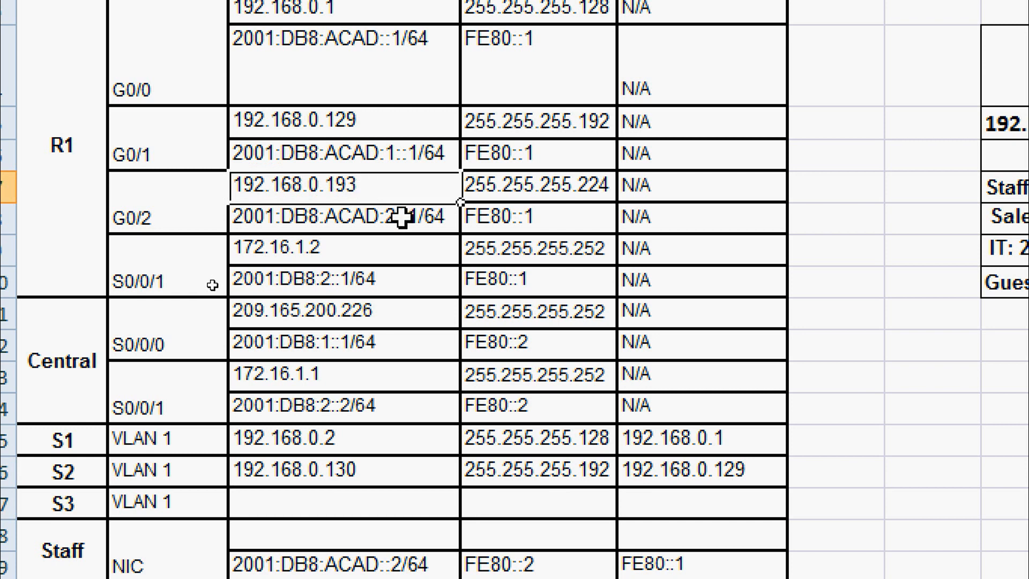
pyautogui.hotkey('ctrl', 'c')
pyautogui.click(304, 502)
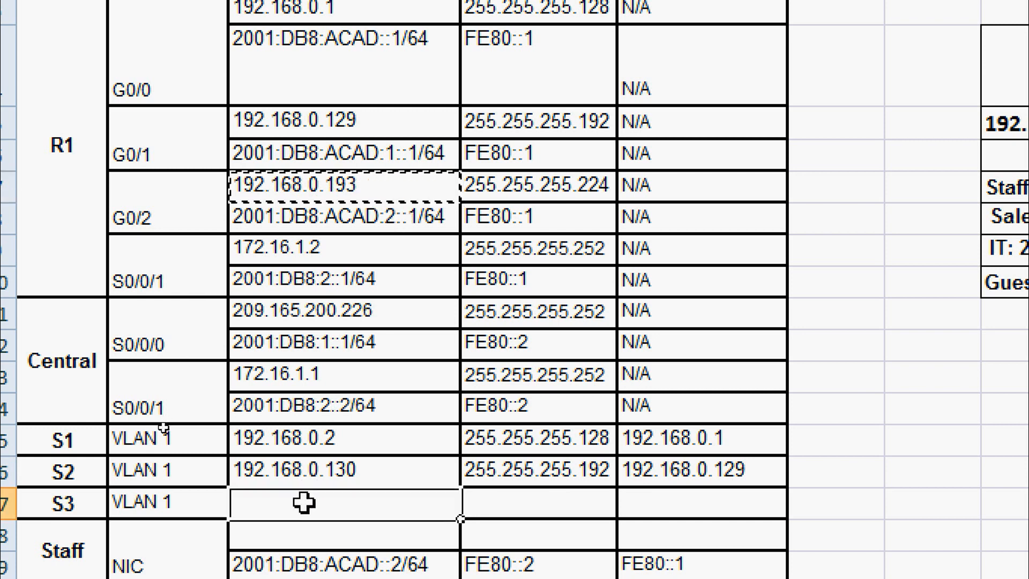
pyautogui.hotkey('ctrl', 'v')
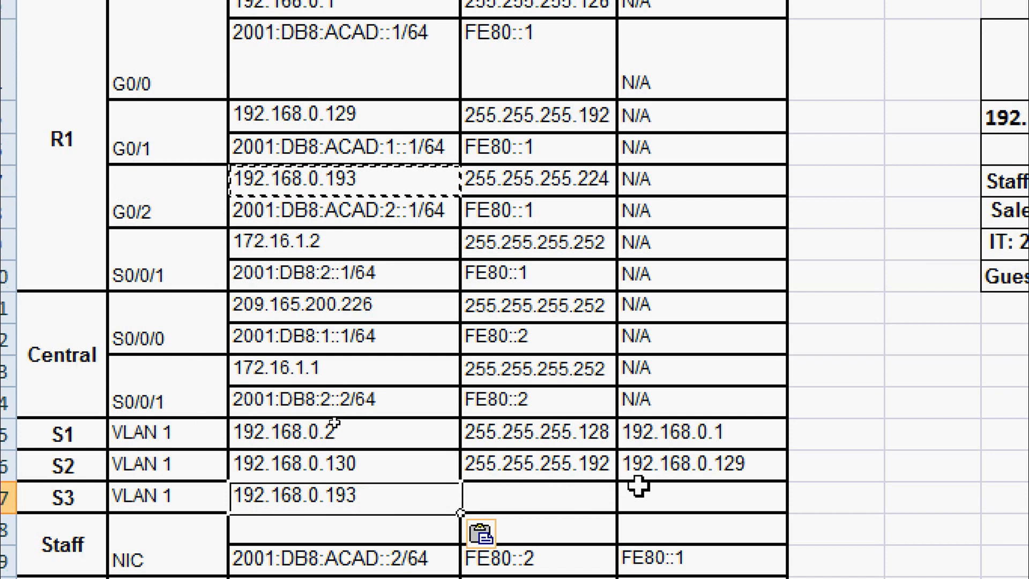
pyautogui.doubleClick(391, 500)
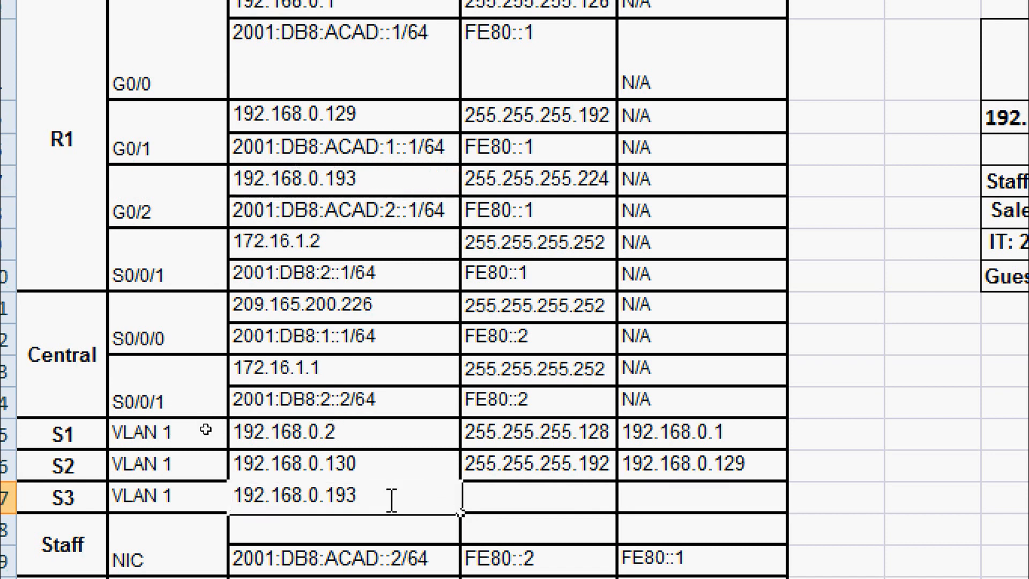
pyautogui.press('BackSpace')
pyautogui.write('4')
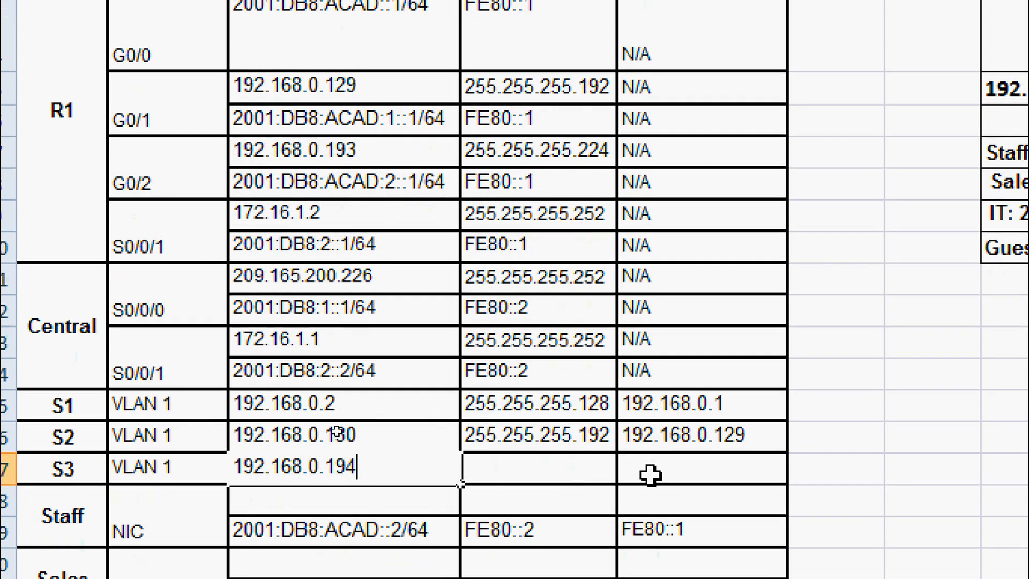
pyautogui.click(657, 495)
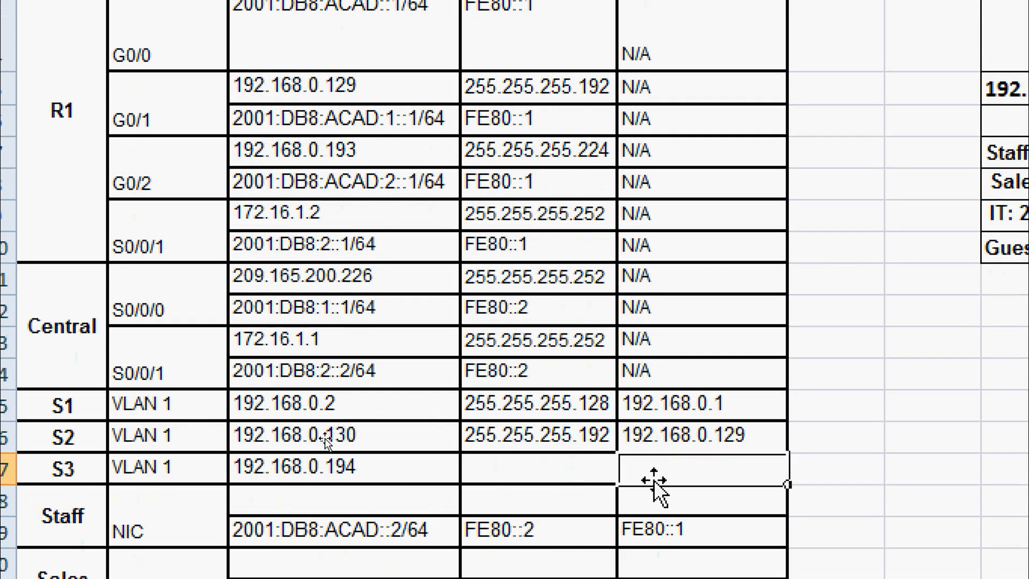
# Give S3 gateway 192.168.0.193 and subnet mask 255.255.255.224.
pyautogui.click(365, 467)
pyautogui.hotkey('ctrl', 'c')
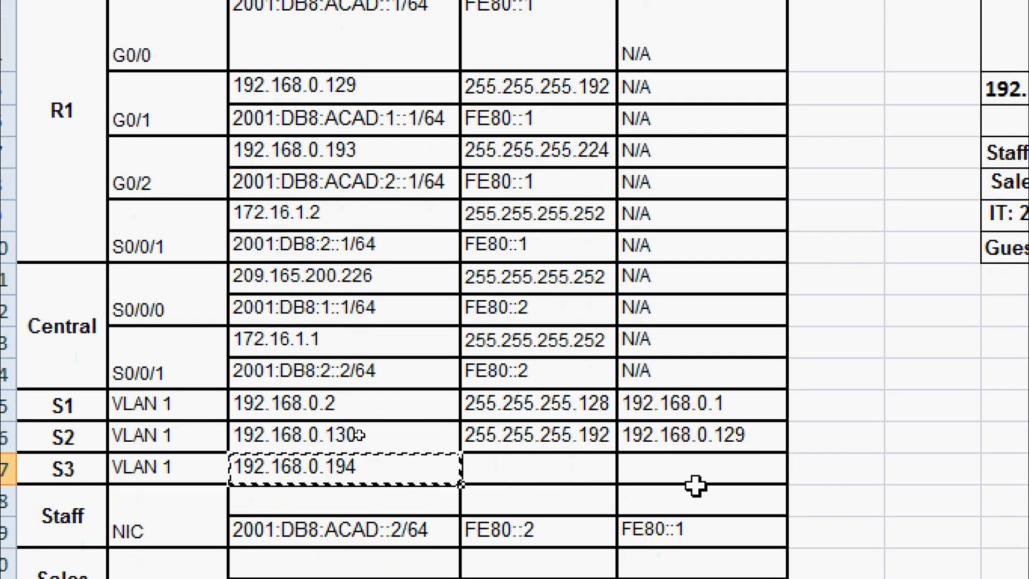
pyautogui.click(696, 469)
pyautogui.hotkey('ctrl', 'v')
pyautogui.doubleClick(767, 474)
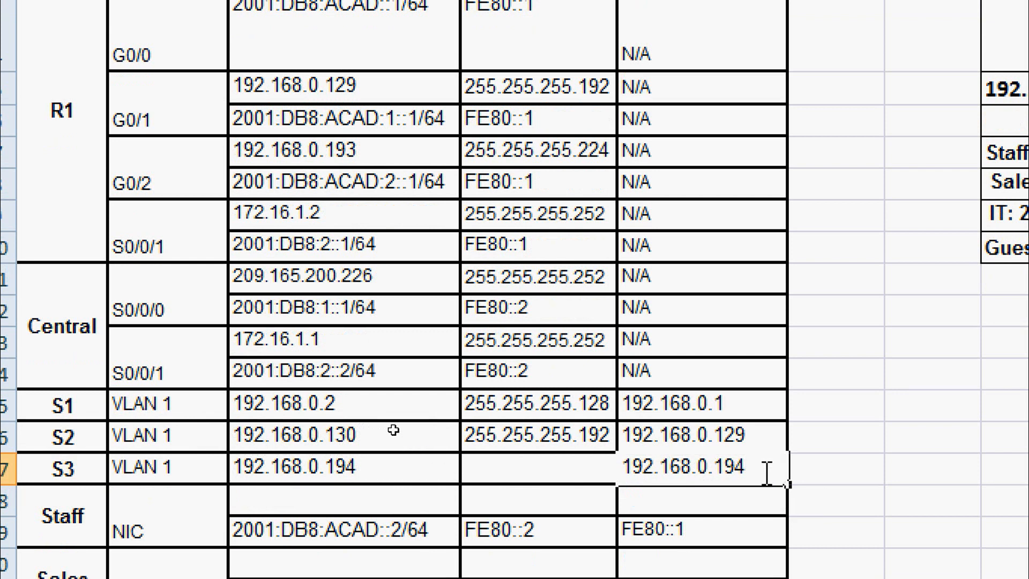
pyautogui.press('BackSpace')
pyautogui.write('3')
pyautogui.click(581, 465)
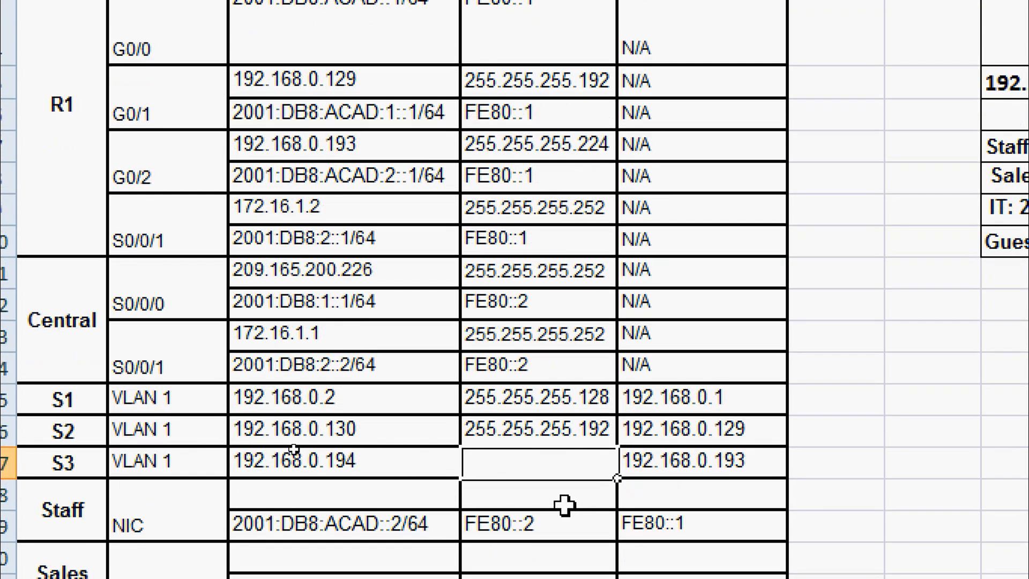
pyautogui.write('255.25')
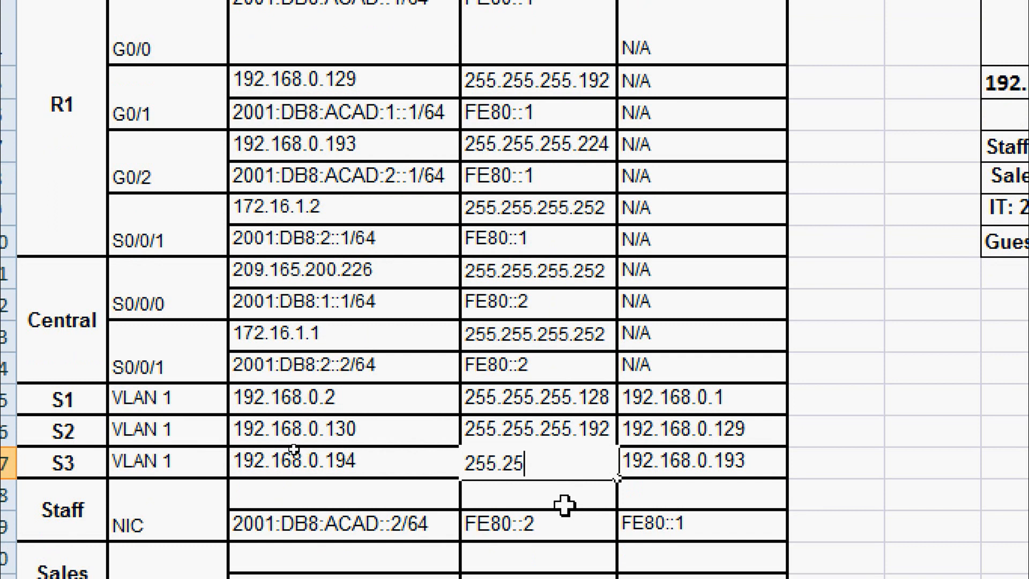
pyautogui.write('5.255')
pyautogui.write('.224')
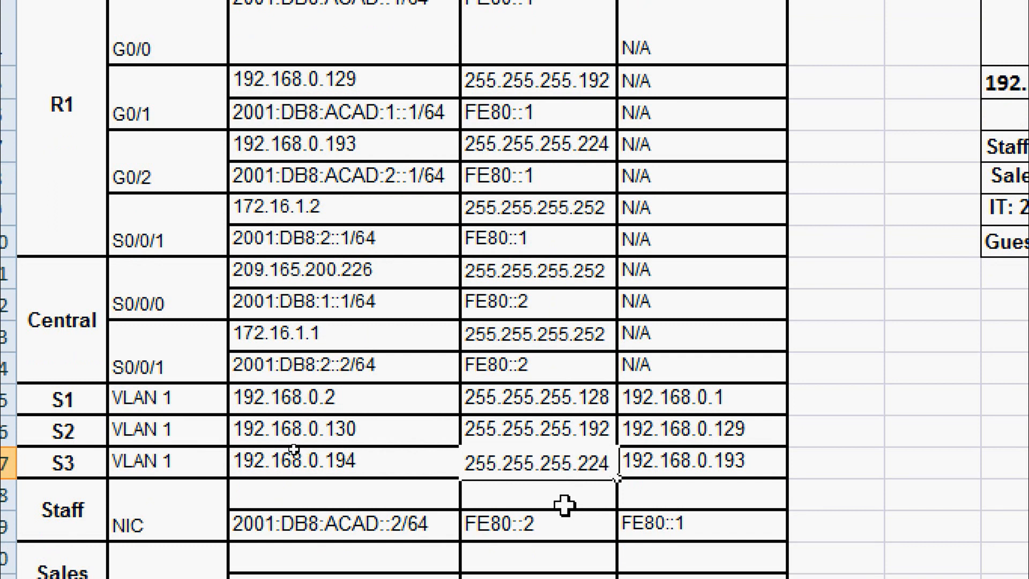
pyautogui.press('Return')
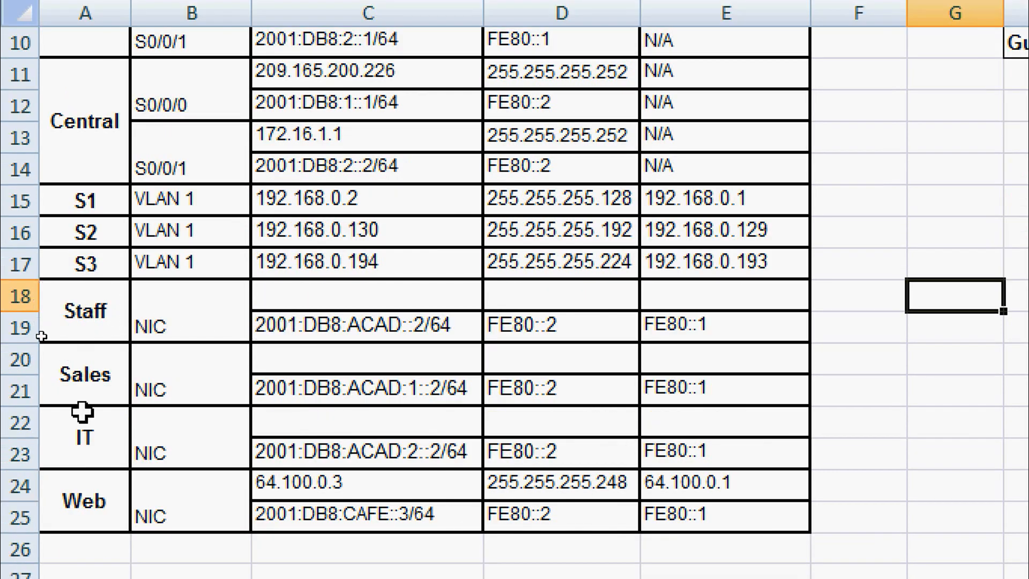
# Enter the Staff PC row: 192.168.0.3, mask 255.255.255.128, gateway 192.168.0.1.
pyautogui.click(279, 294)
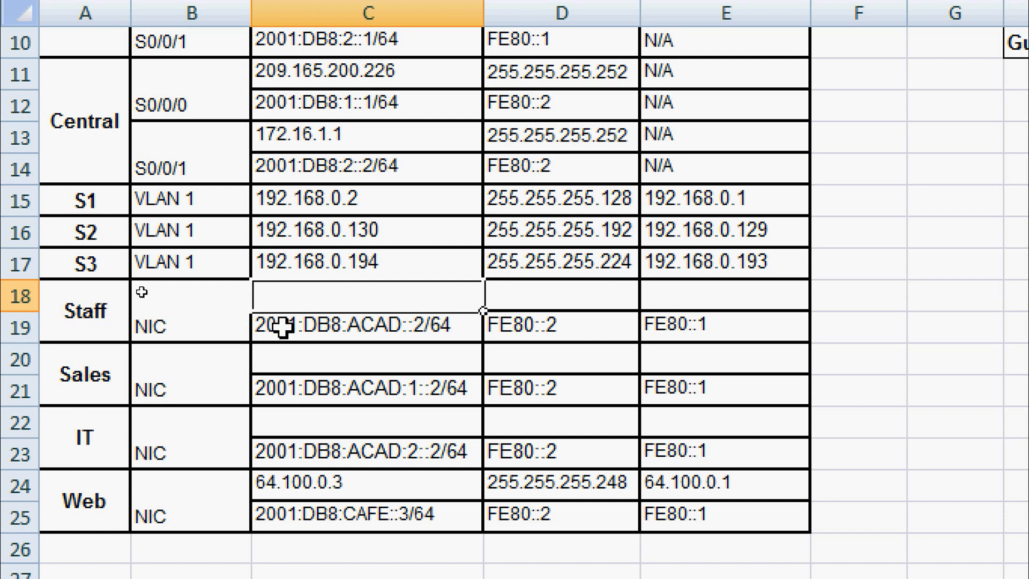
pyautogui.write('192.1')
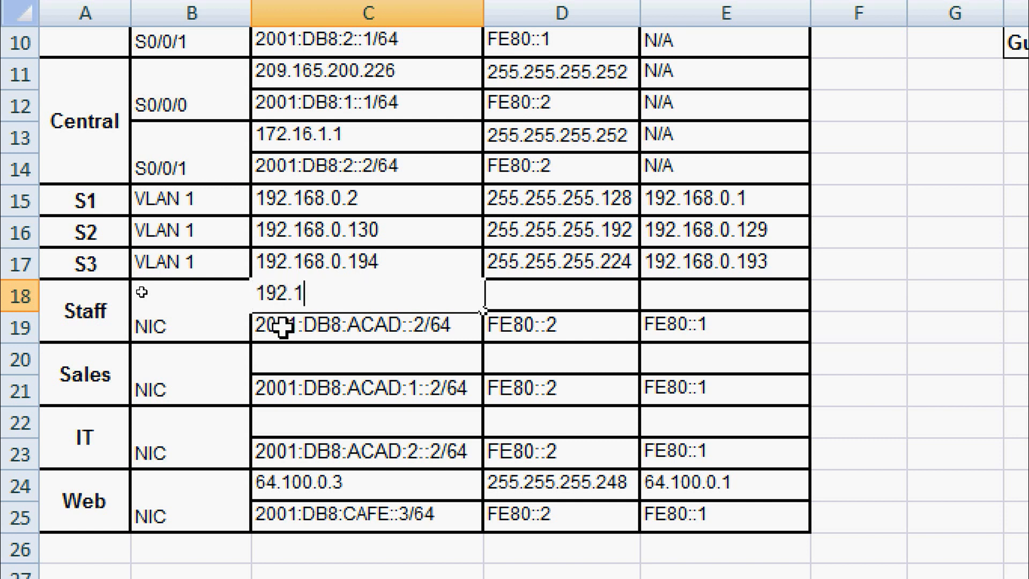
pyautogui.write('68.0.3')
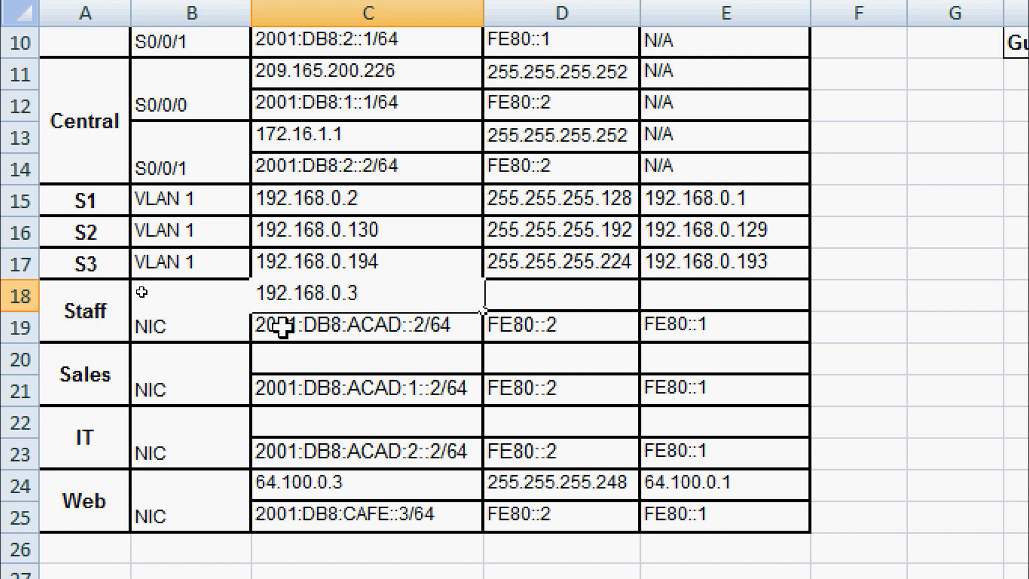
pyautogui.press('Tab')
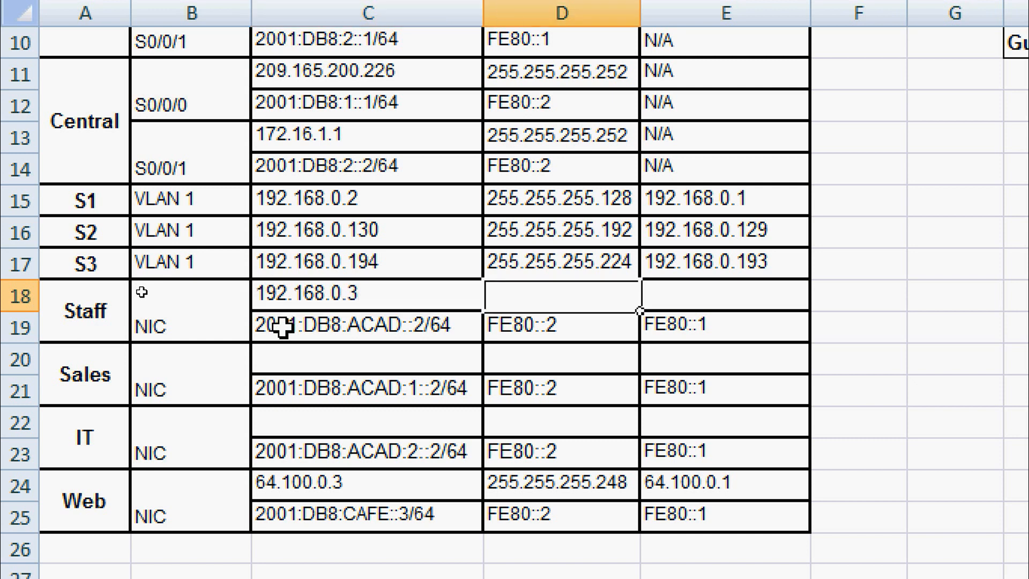
pyautogui.write('255.255')
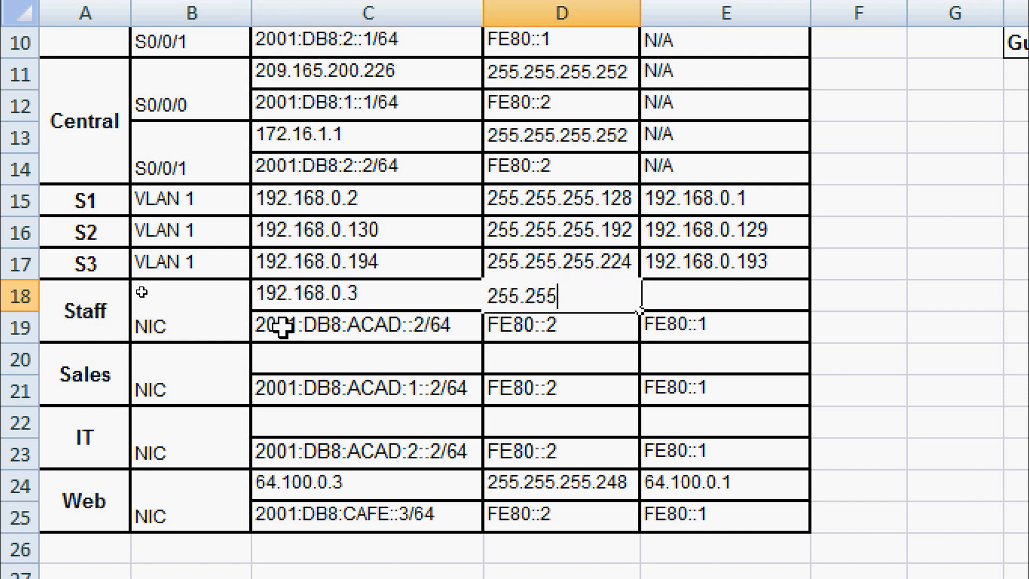
pyautogui.write('.255.128')
pyautogui.press('Tab')
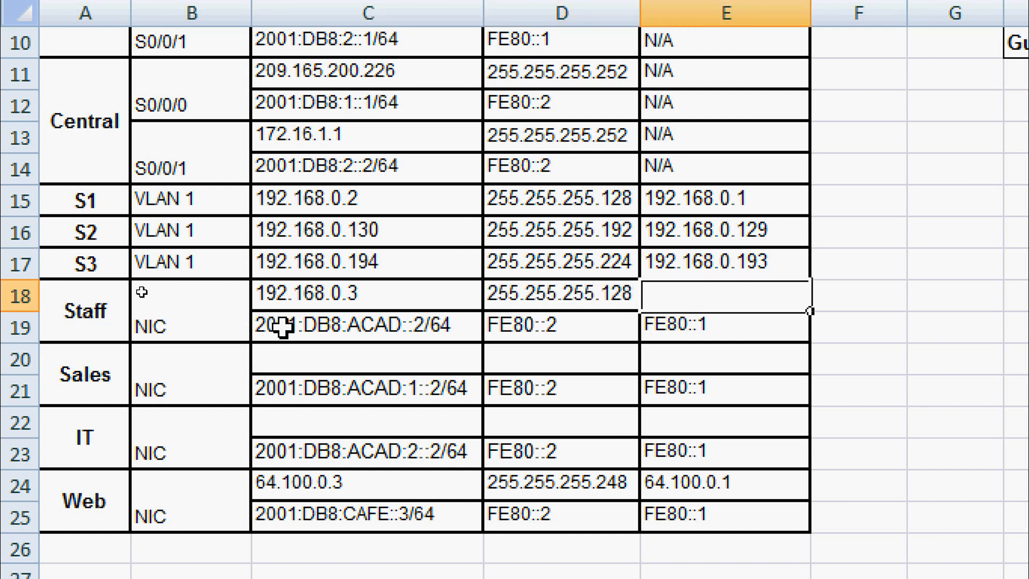
pyautogui.write('192.16')
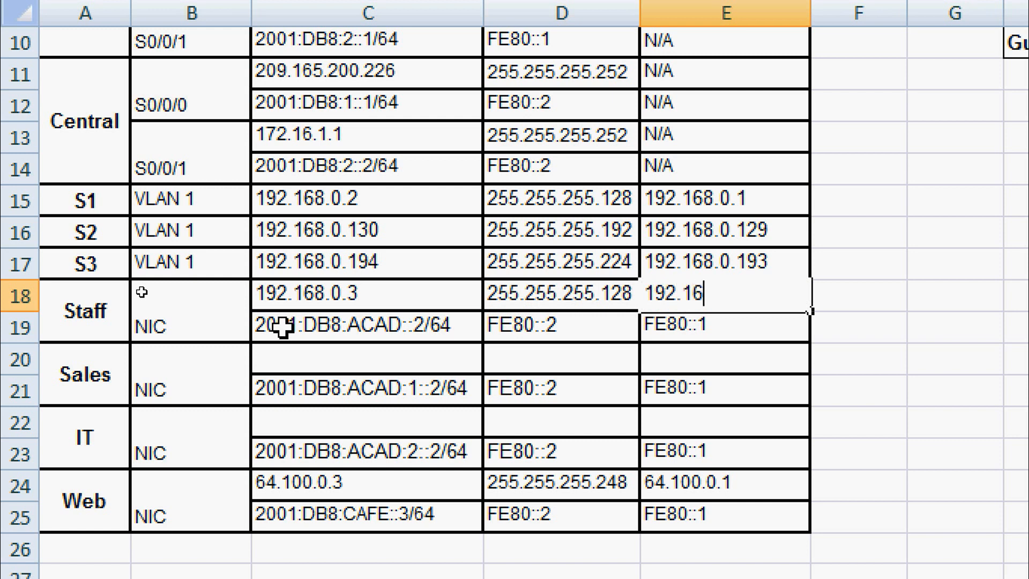
pyautogui.write('8.0.1')
# Enter the Sales PC row: 192.168.0.131, mask 255.255.255.192, gateway 192.168.0.129.
pyautogui.click(273, 355)
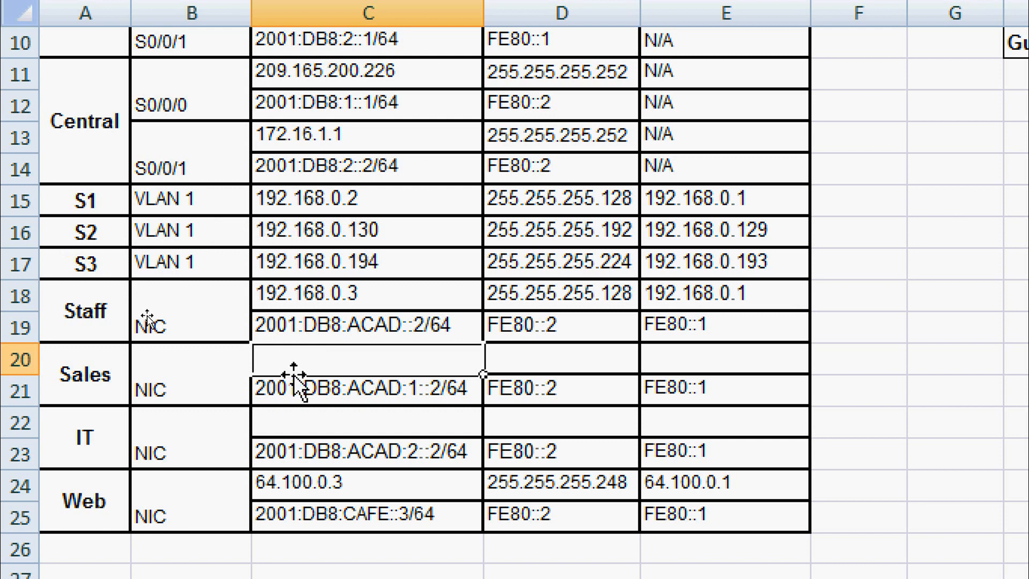
pyautogui.write('192.168')
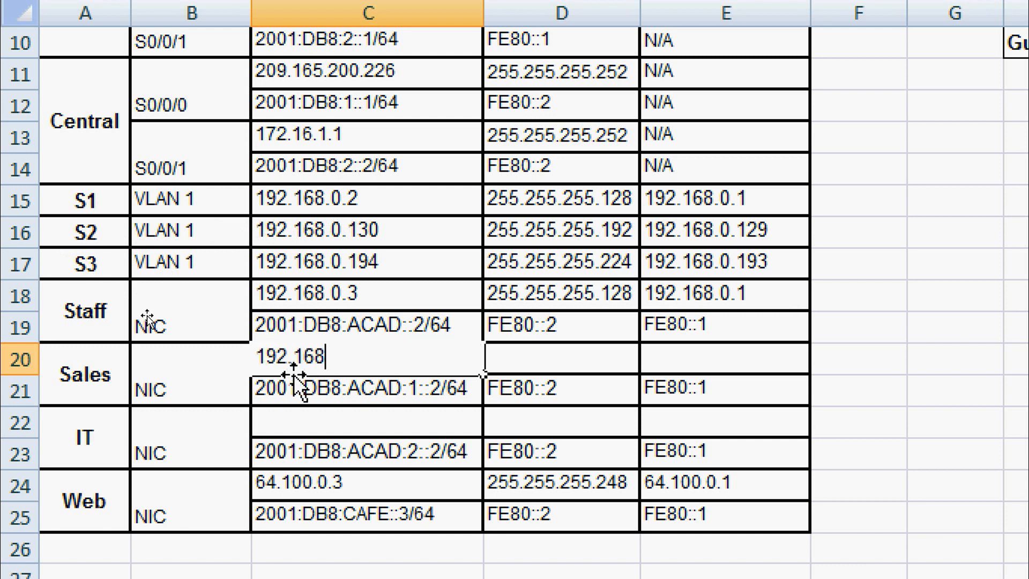
pyautogui.write('.0.131')
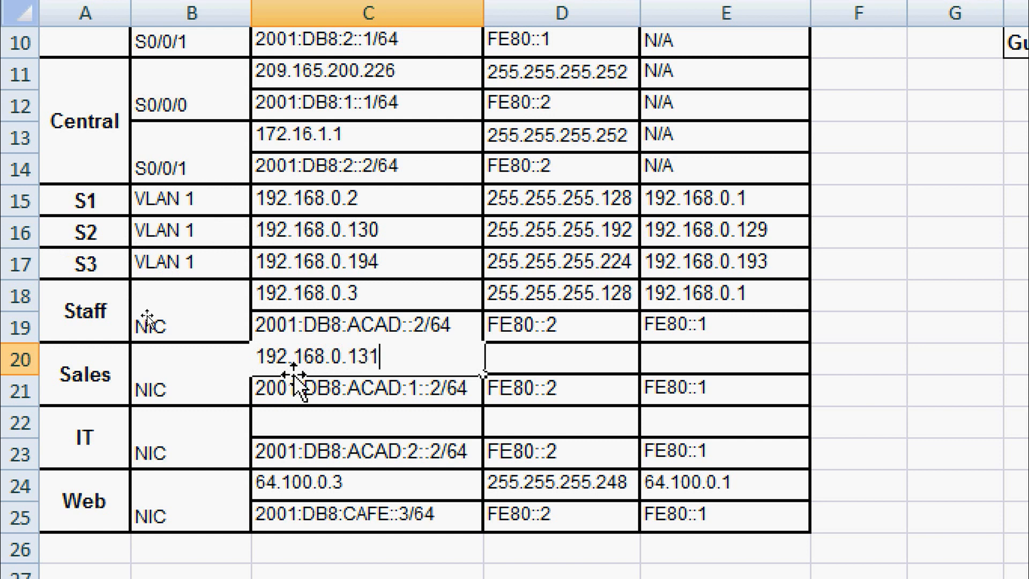
pyautogui.press('Tab')
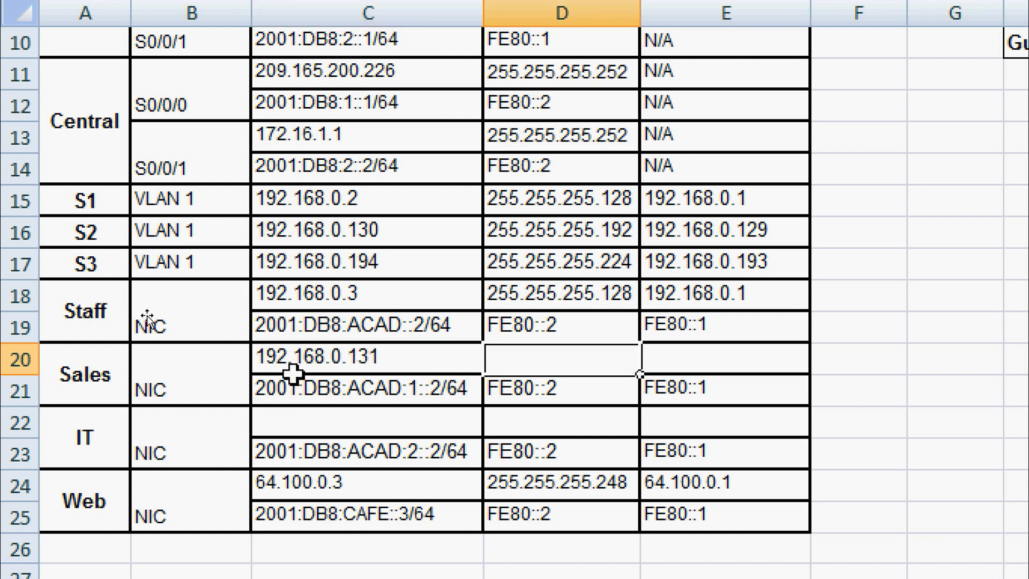
pyautogui.write('255.255')
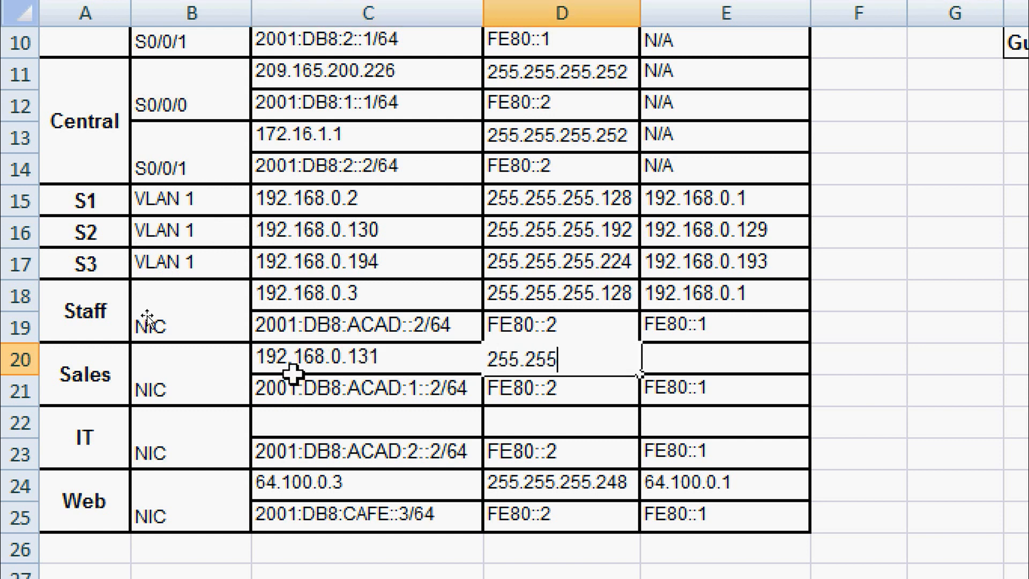
pyautogui.write('.255.192')
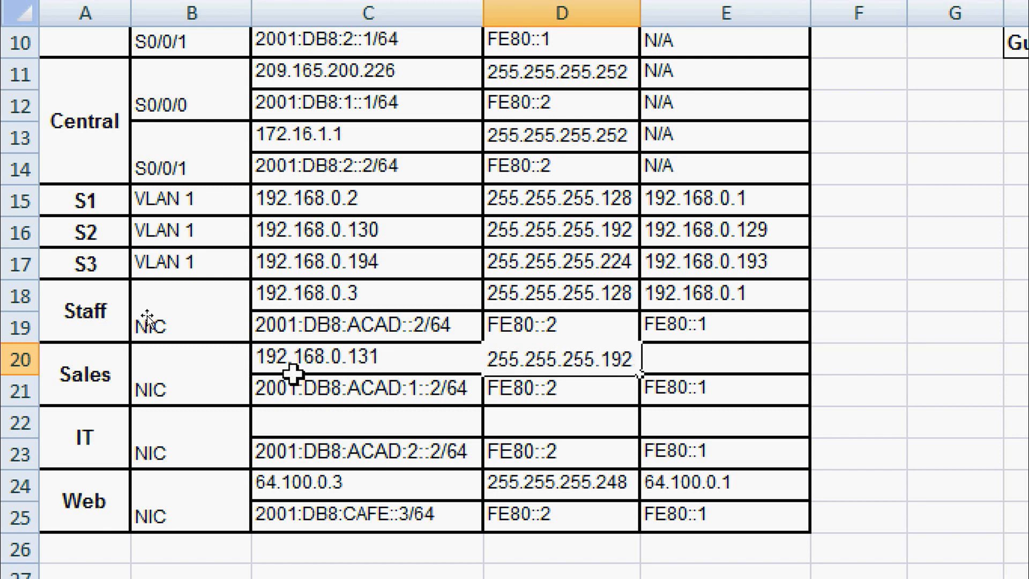
pyautogui.press('Tab')
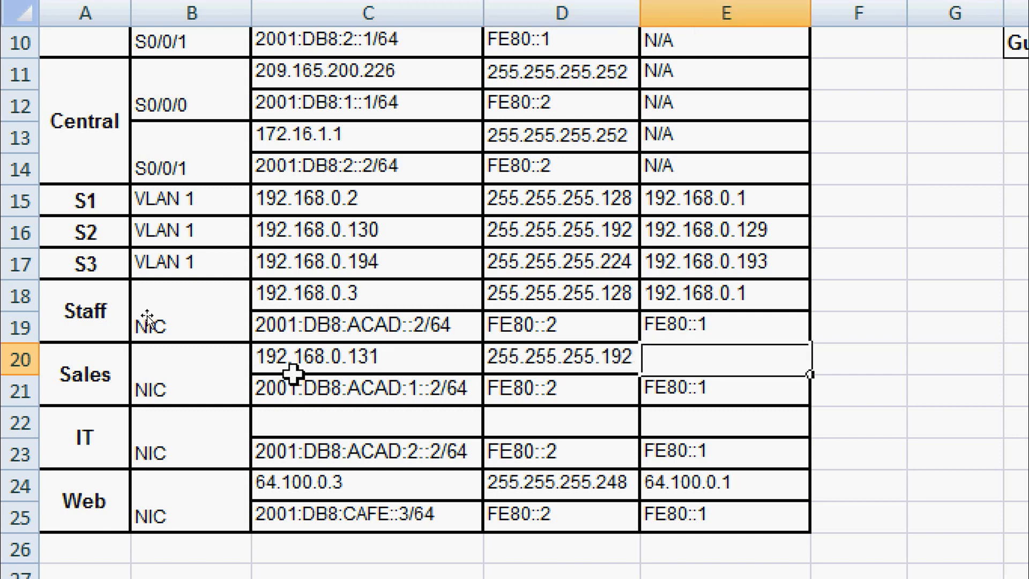
pyautogui.write('192.168.0')
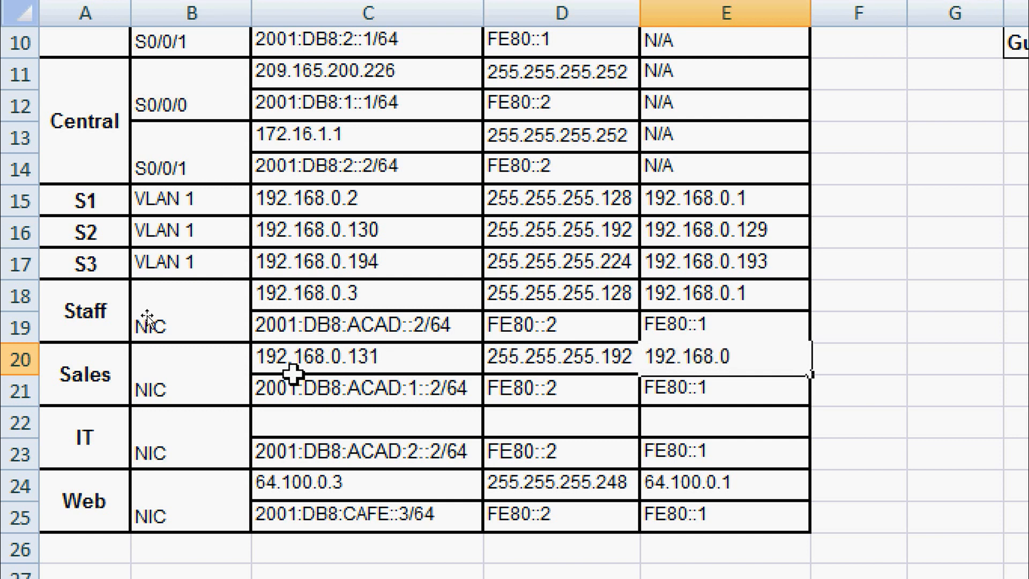
pyautogui.write('.129')
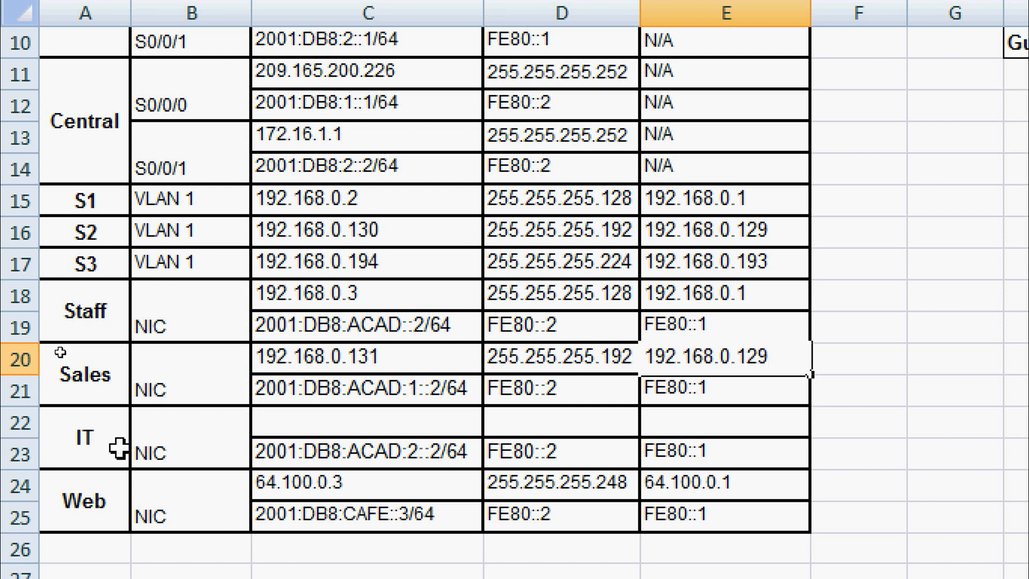
# Enter the IT PC row: 192.168.0.195, mask 255.255.255.224, gateway 192.168.0.193.
pyautogui.click(304, 426)
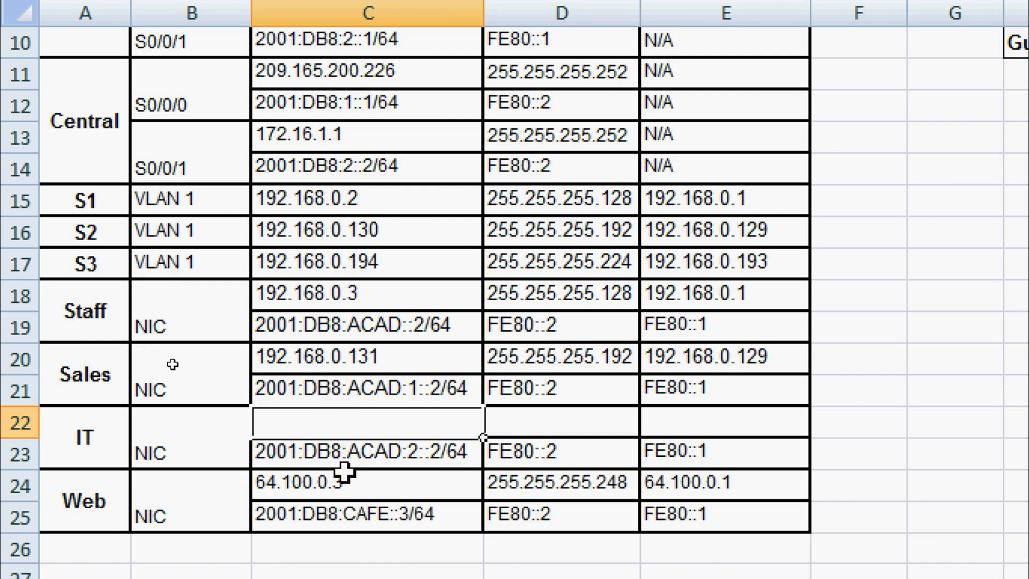
pyautogui.write('192.16')
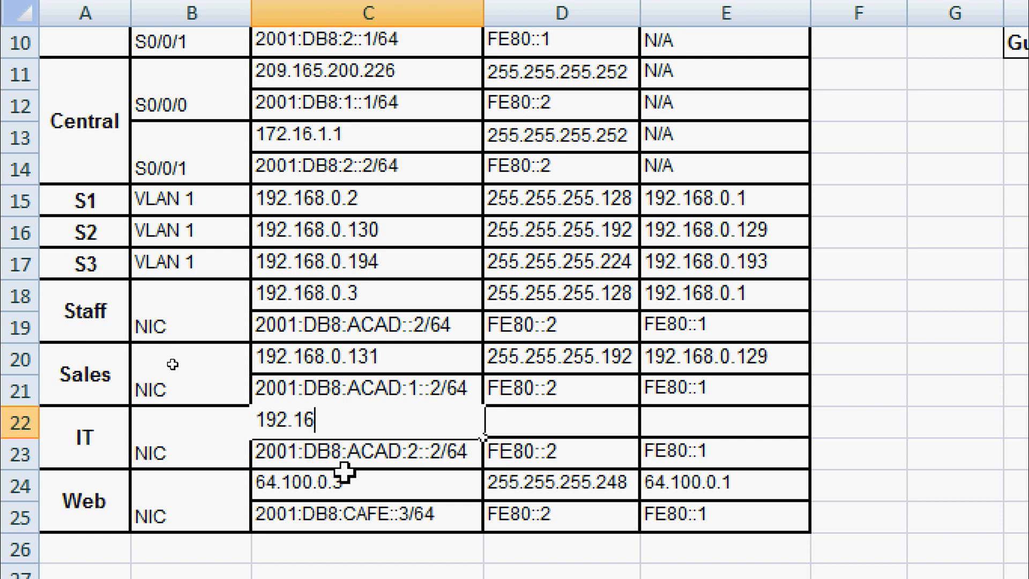
pyautogui.write('8.0.195')
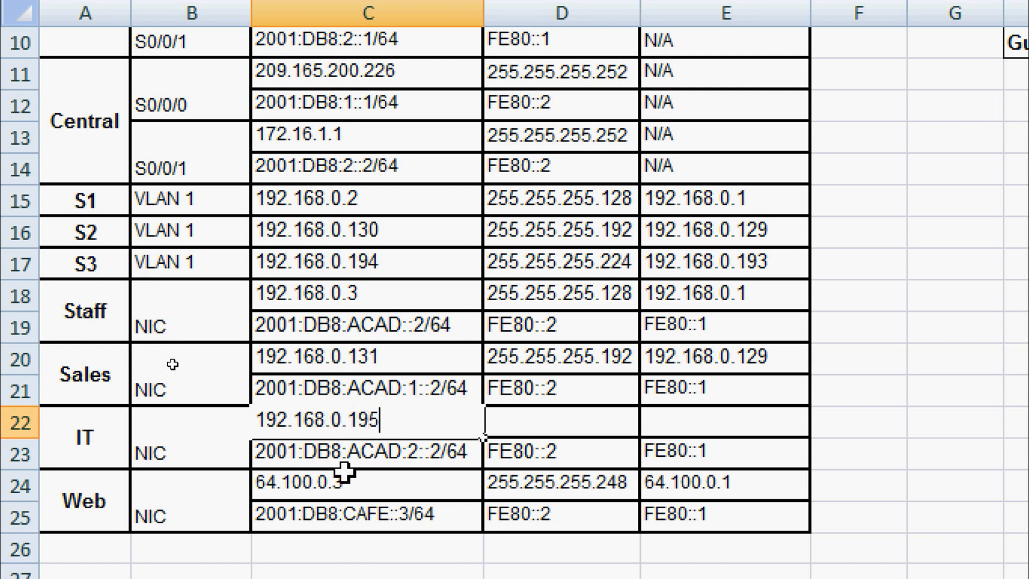
pyautogui.click(512, 422)
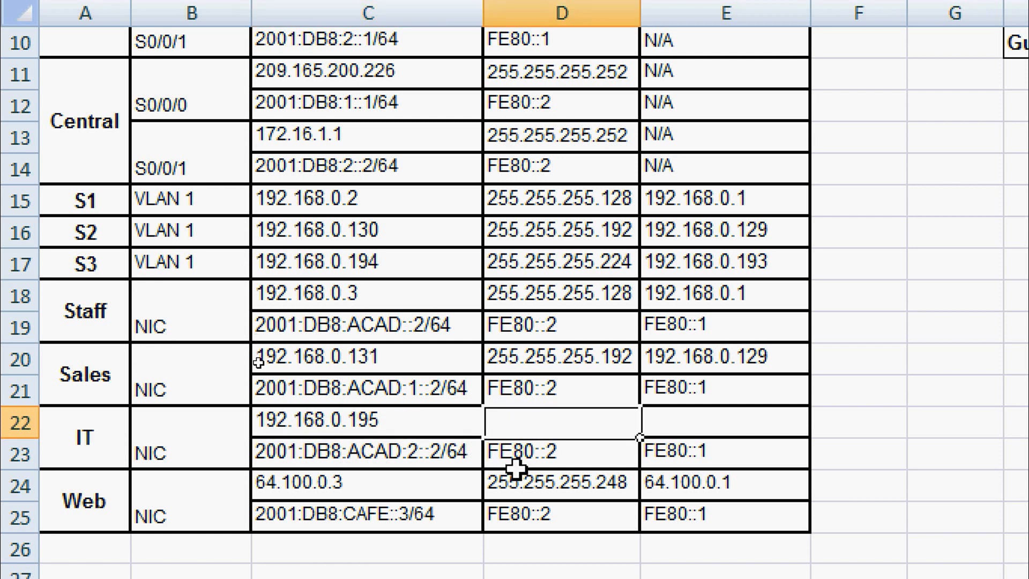
pyautogui.write('255.')
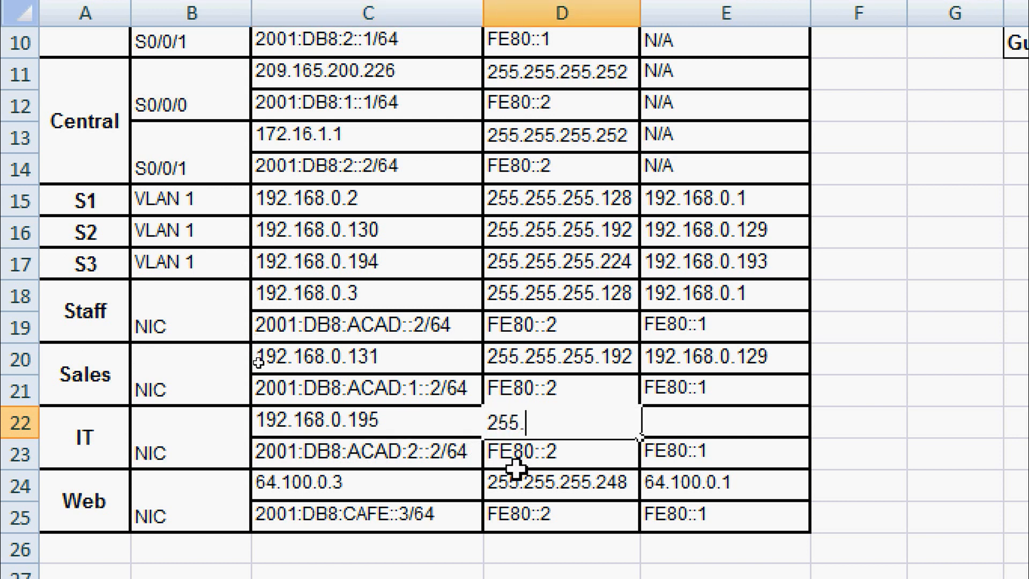
pyautogui.write('255.255.224')
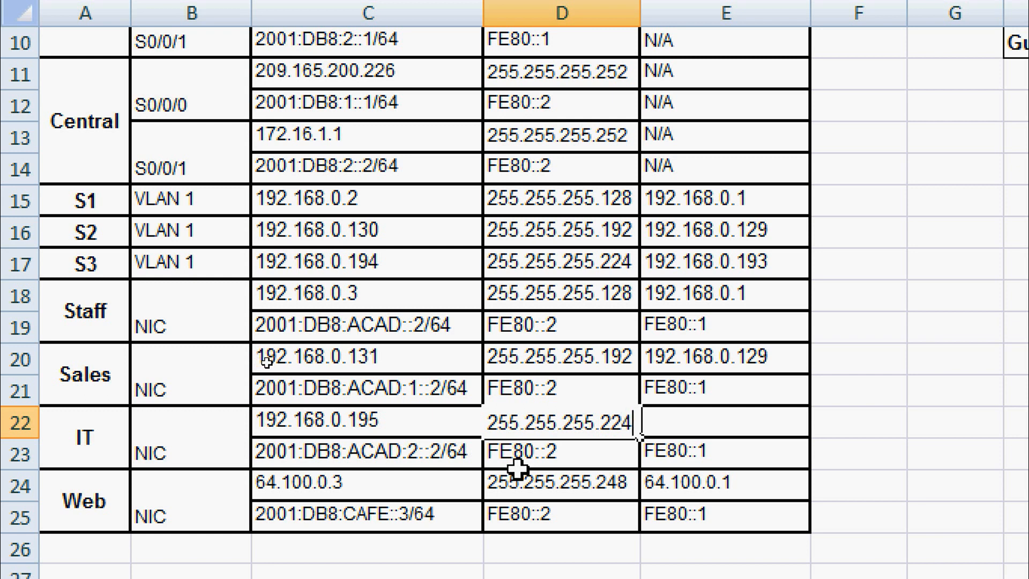
pyautogui.click(677, 423)
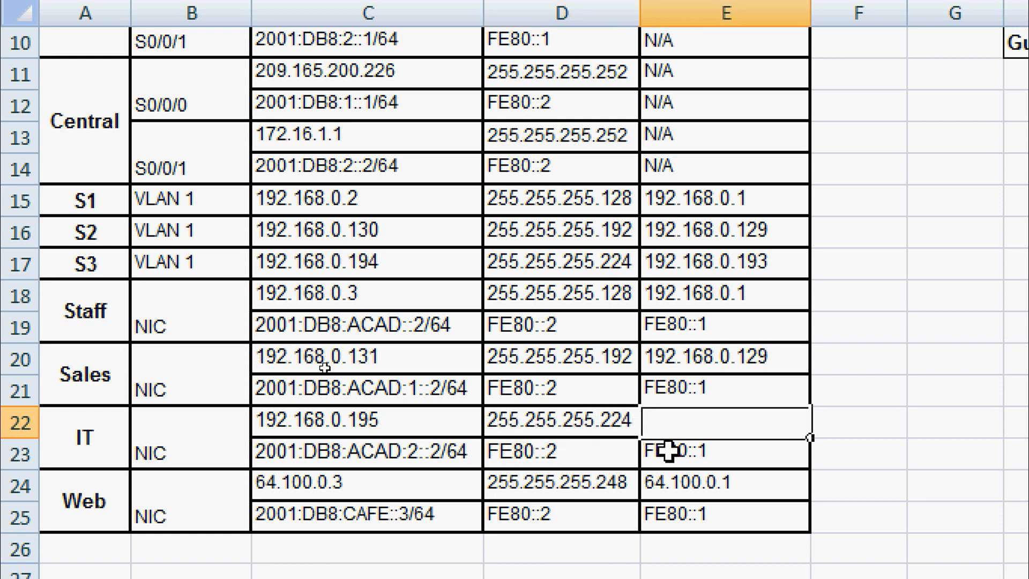
pyautogui.write('192.1')
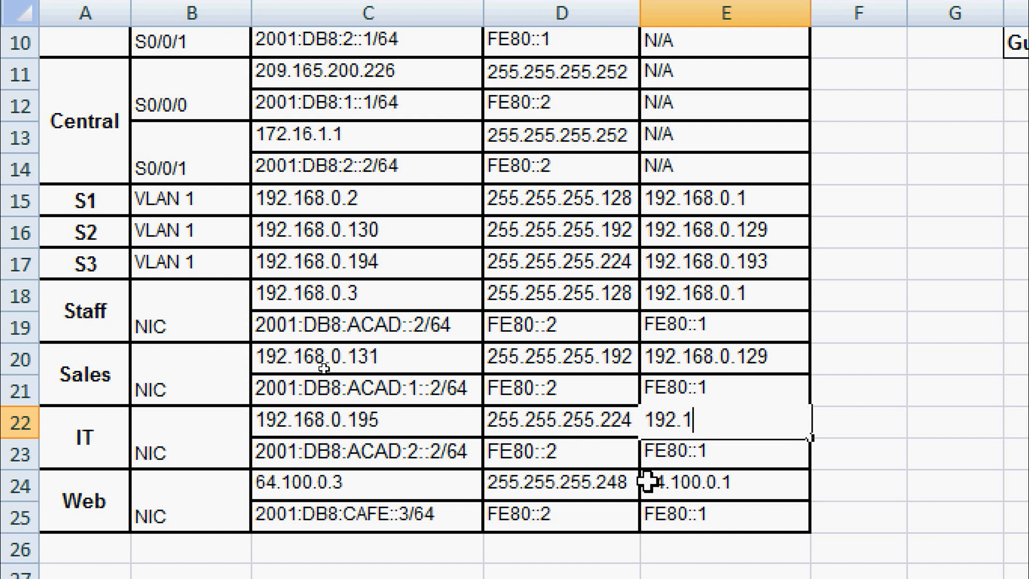
pyautogui.write('68.0.')
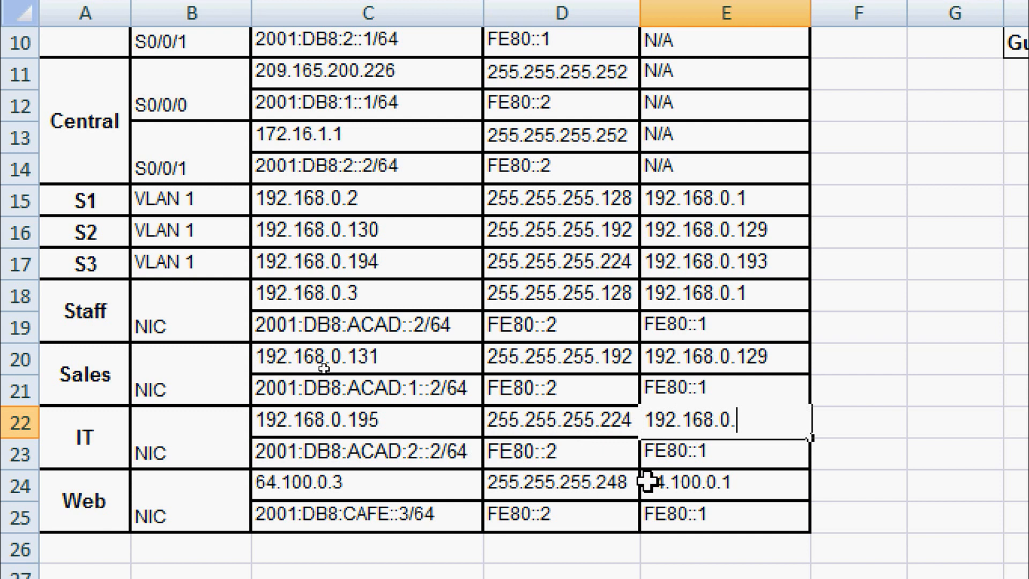
pyautogui.write('193')
pyautogui.press('Return')
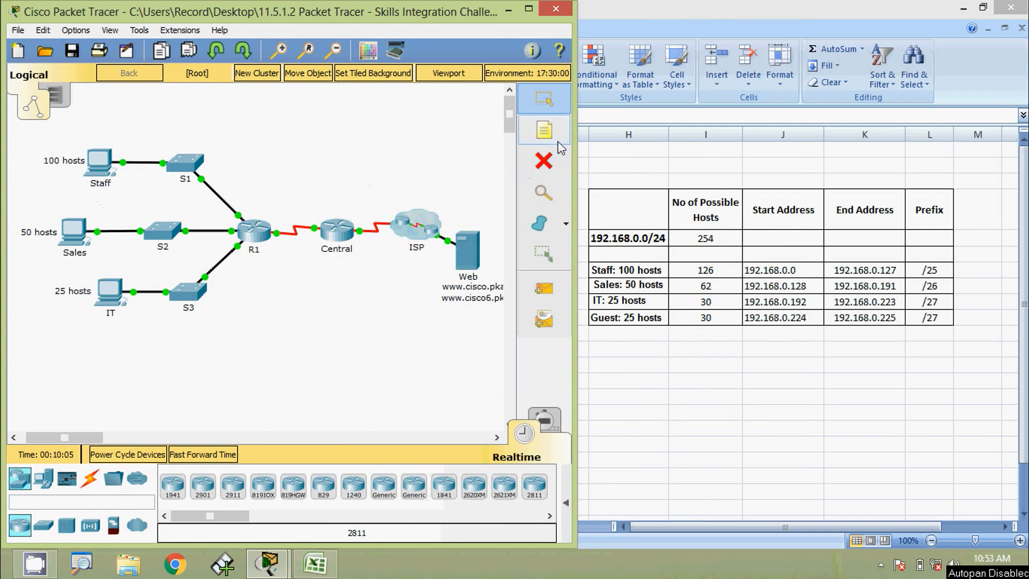
# Add 192.168.0.0, 192.168.0.128/26 and 192.168.0.192/27 to the Staff, Sales and IT host-count notes.
pyautogui.click(544, 131)
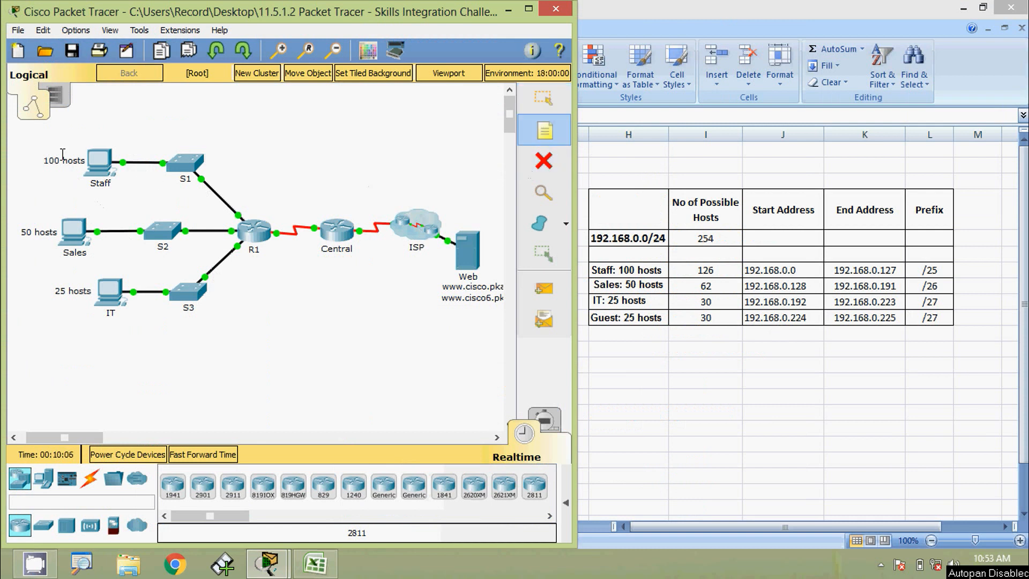
pyautogui.click(12, 143)
pyautogui.write('192')
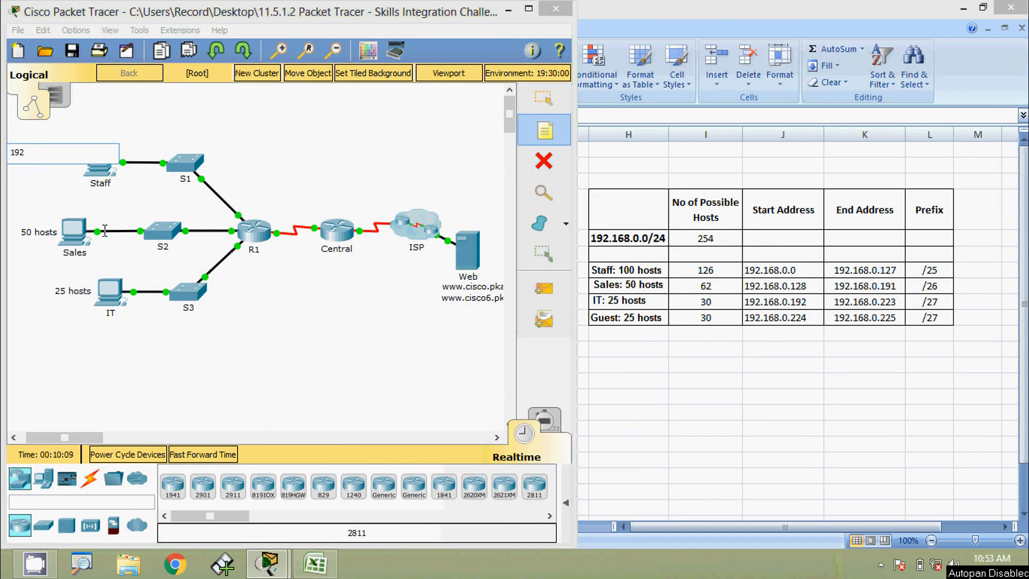
pyautogui.write('.168.0.0/25')
pyautogui.click(12, 213)
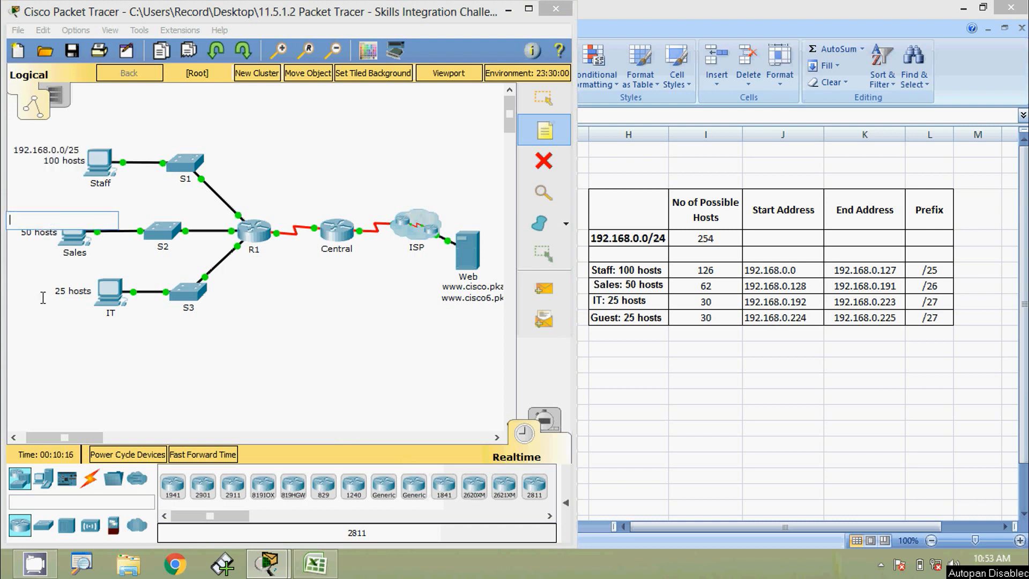
pyautogui.write('192.168.0.')
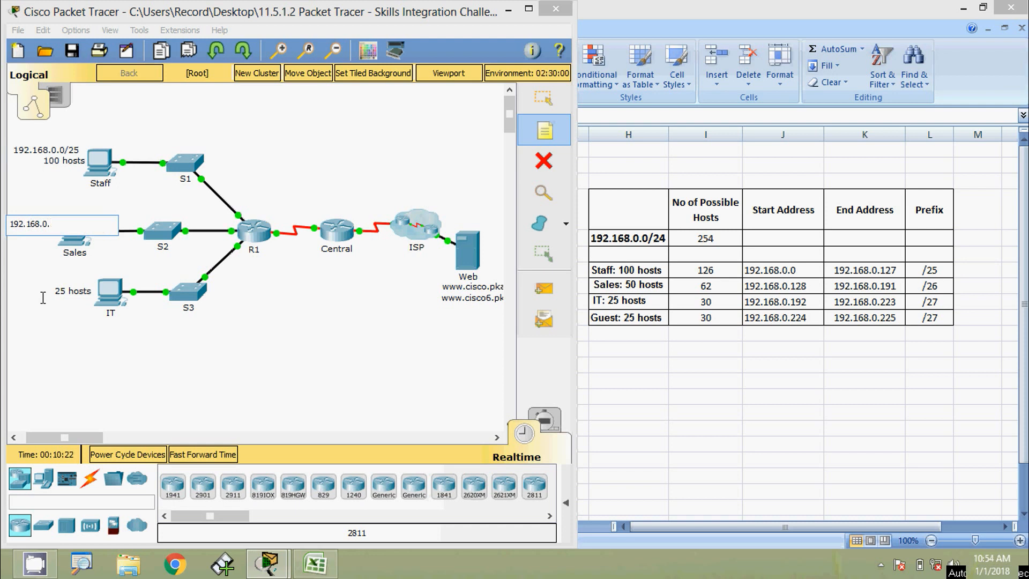
pyautogui.write('128/26')
pyautogui.click(13, 280)
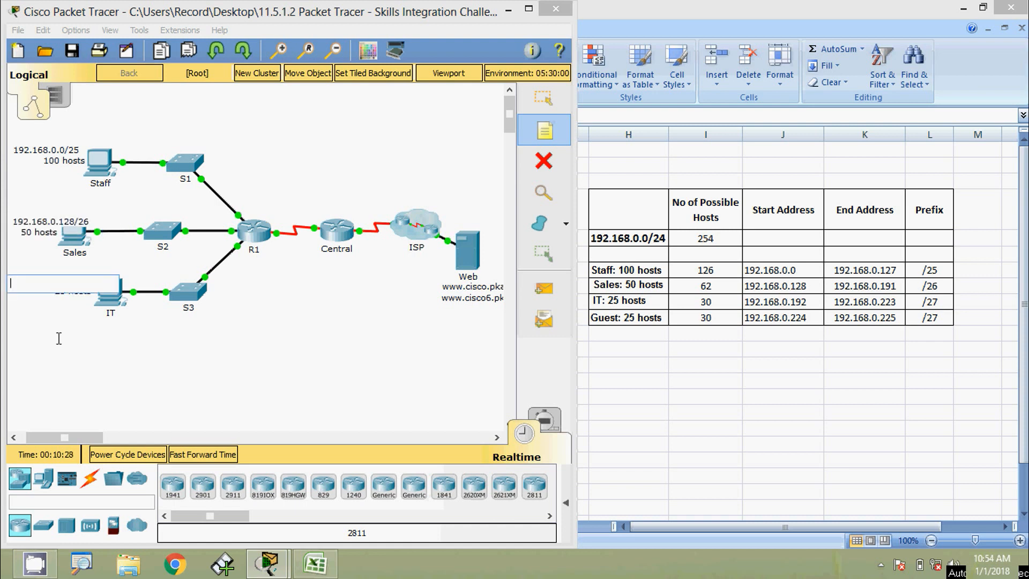
pyautogui.write('192.168')
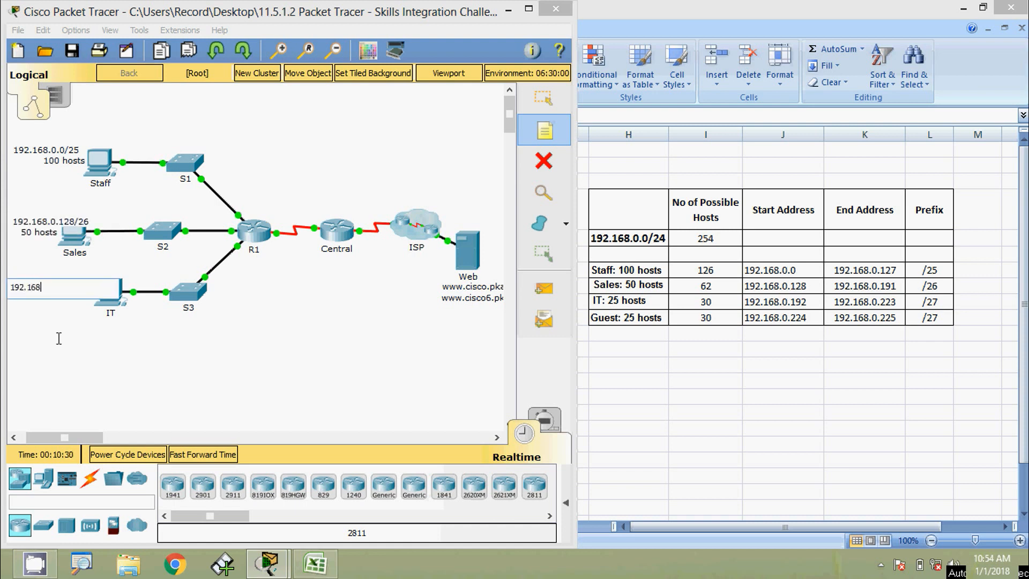
pyautogui.write('.0.192/27')
pyautogui.click(530, 102)
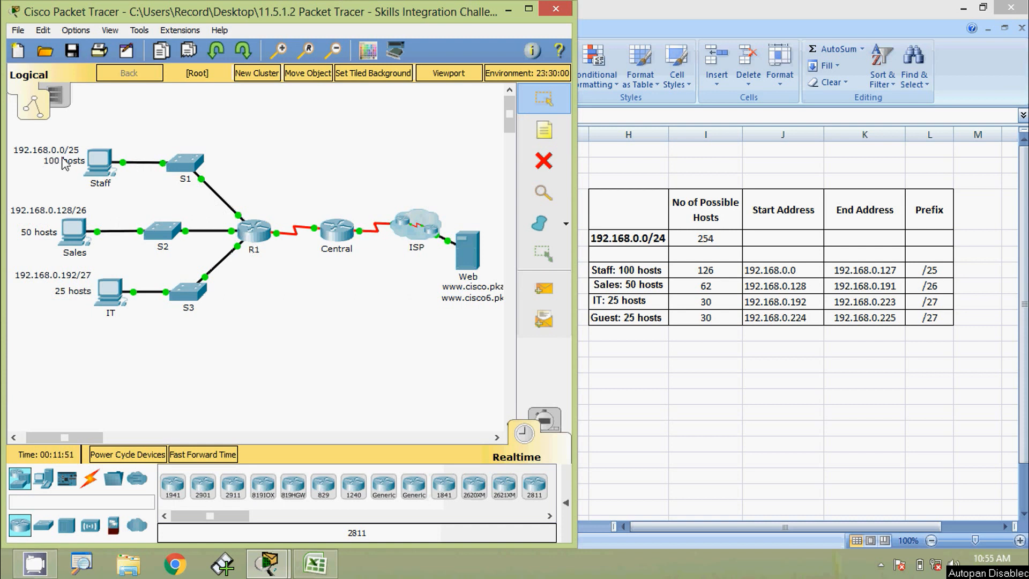
# Place address notes .1 at R1's S1 link, .2 above S1 and .3 above Staff.
pyautogui.click(543, 131)
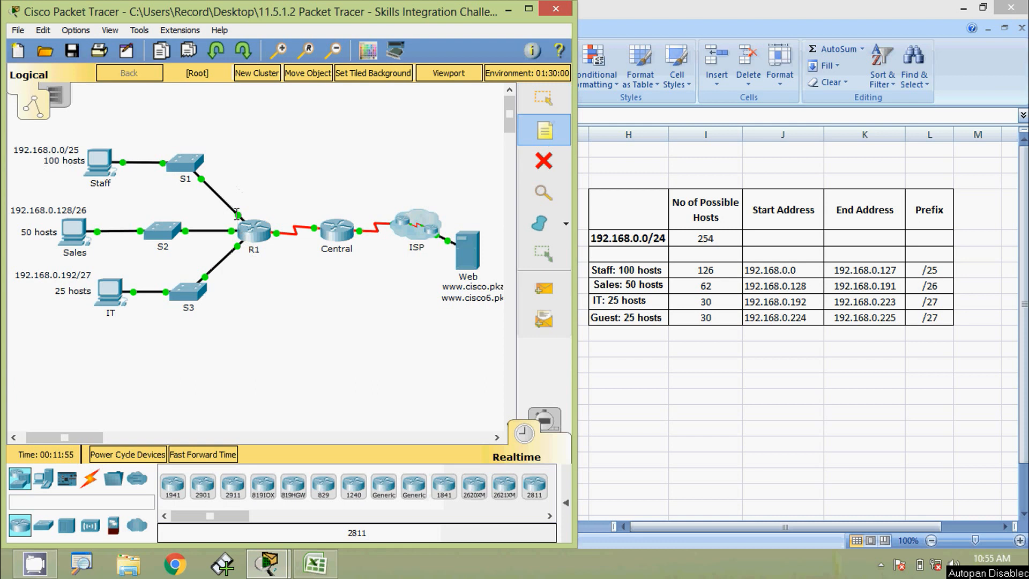
pyautogui.moveTo(236, 215)
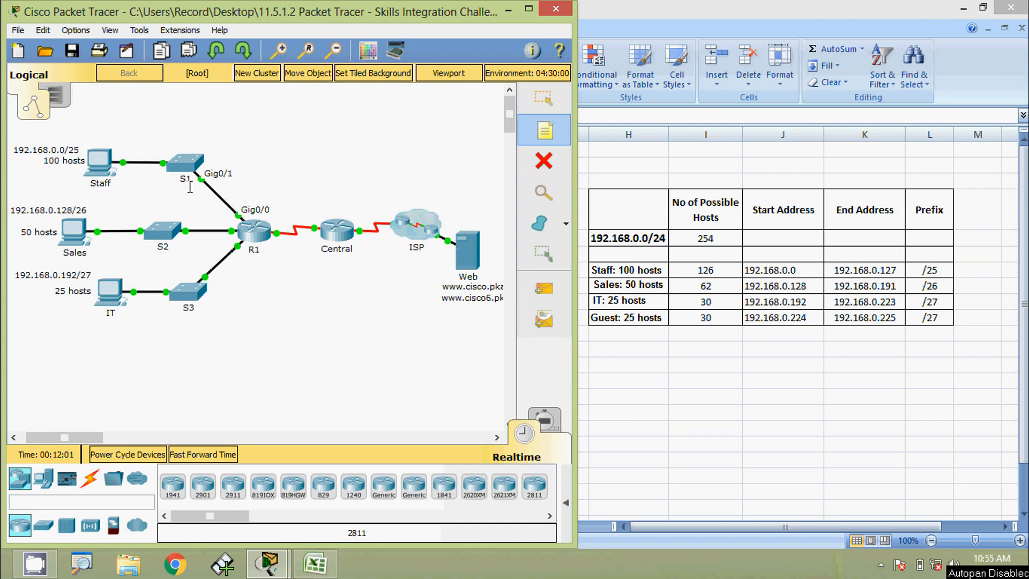
pyautogui.click(229, 200)
pyautogui.write('.1')
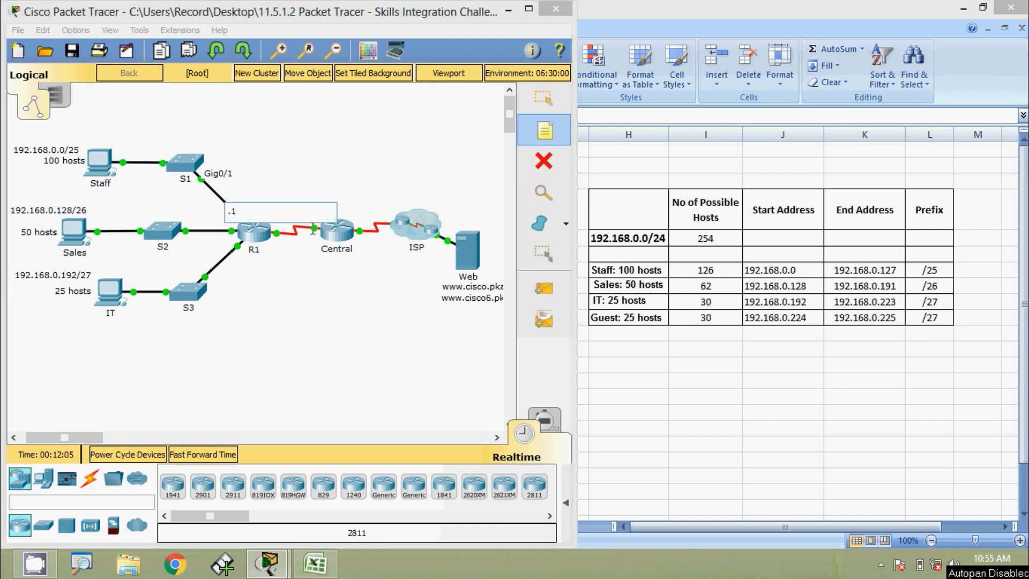
pyautogui.click(180, 145)
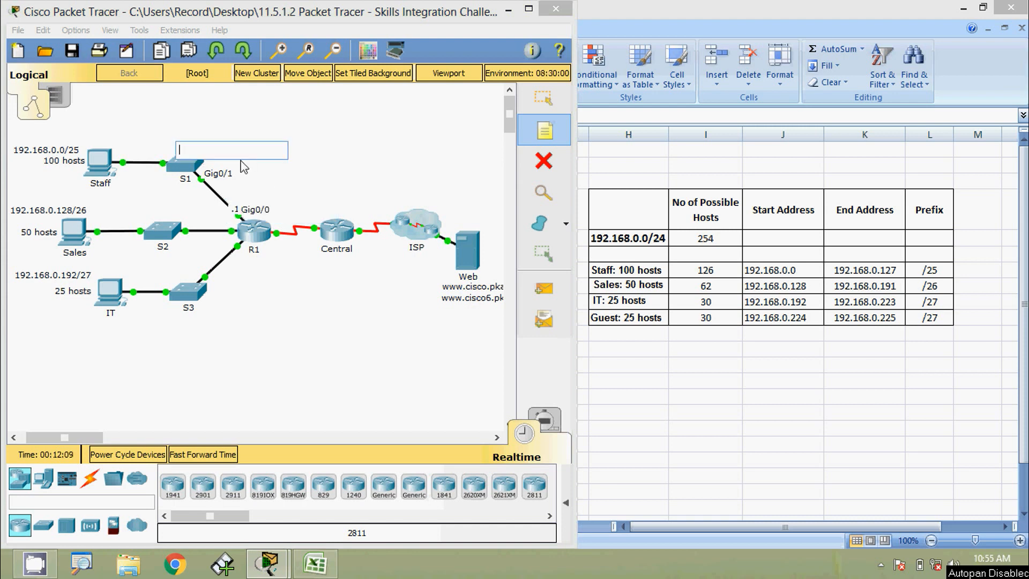
pyautogui.write('.2')
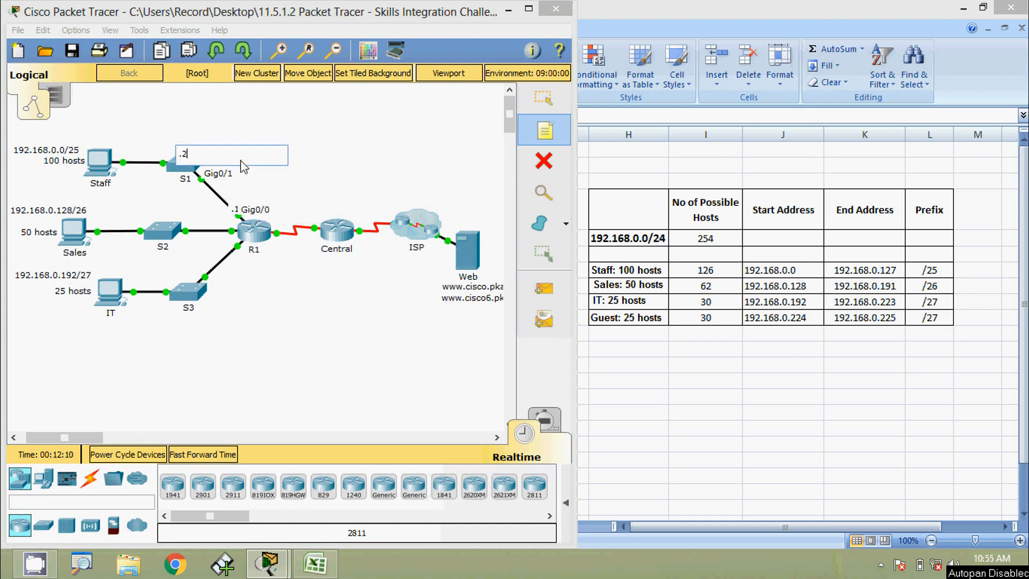
pyautogui.click(98, 141)
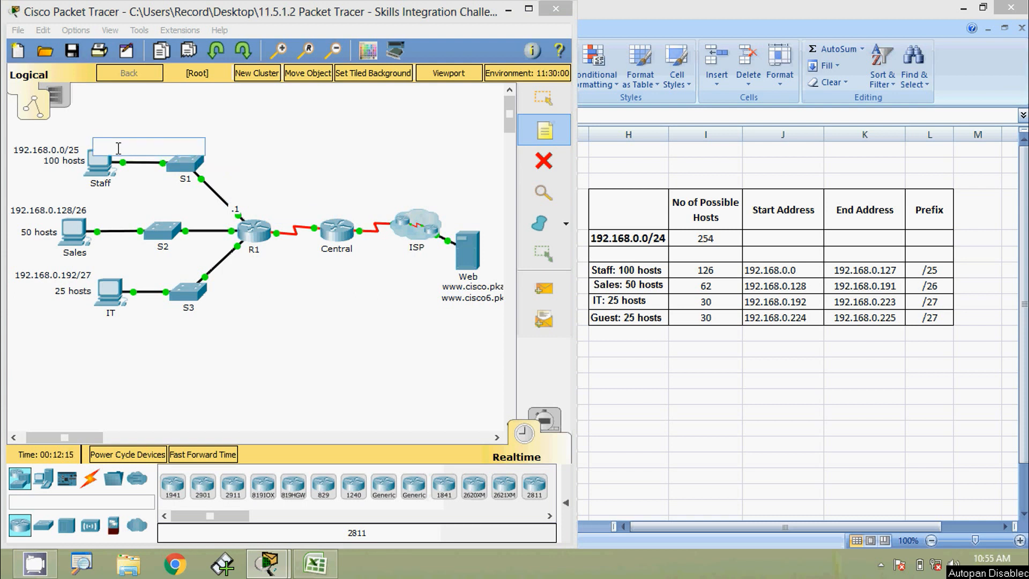
pyautogui.write('.3')
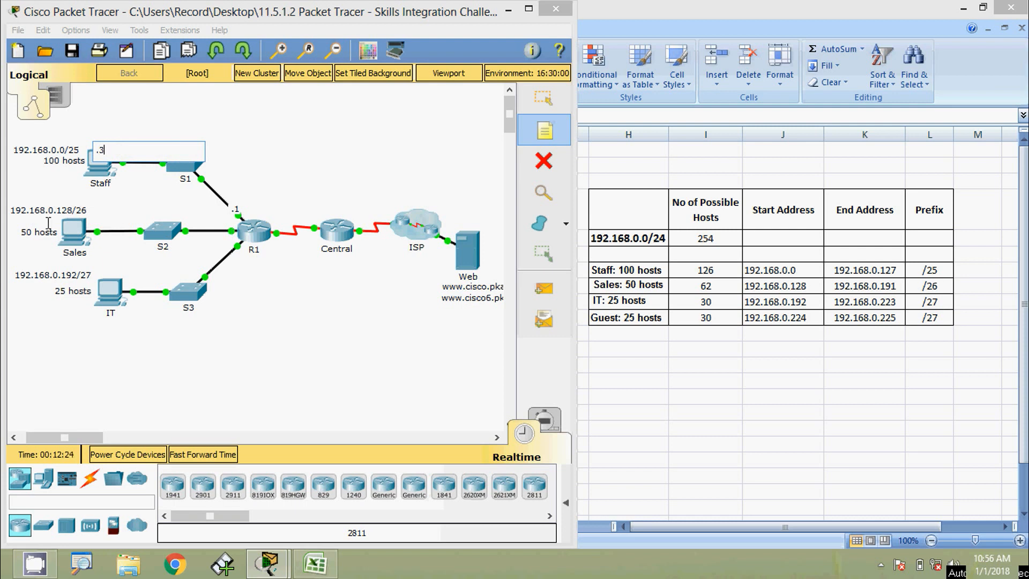
# Place address notes .129 by R1 and .130 above S2.
pyautogui.click(210, 229)
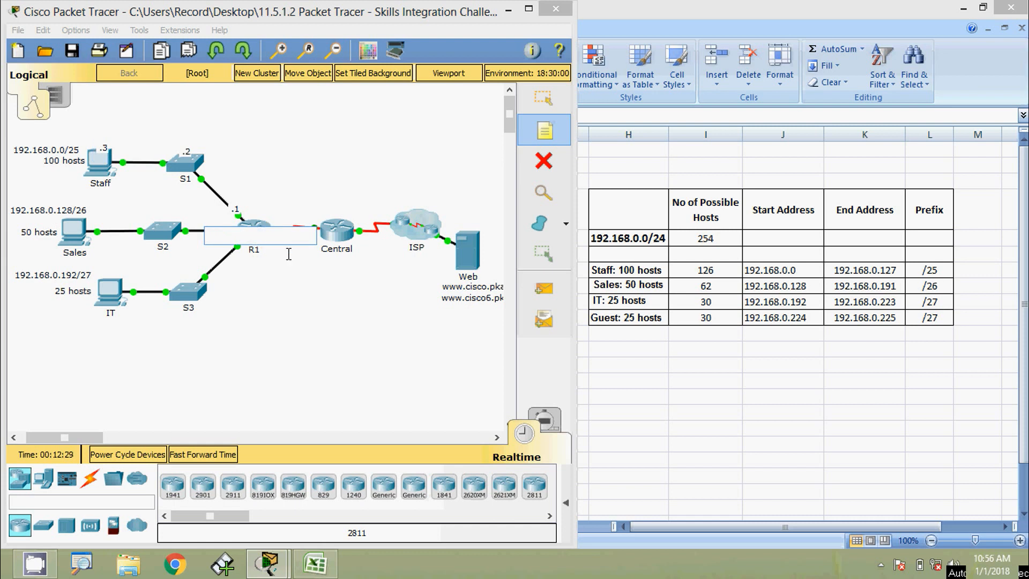
pyautogui.write('.129')
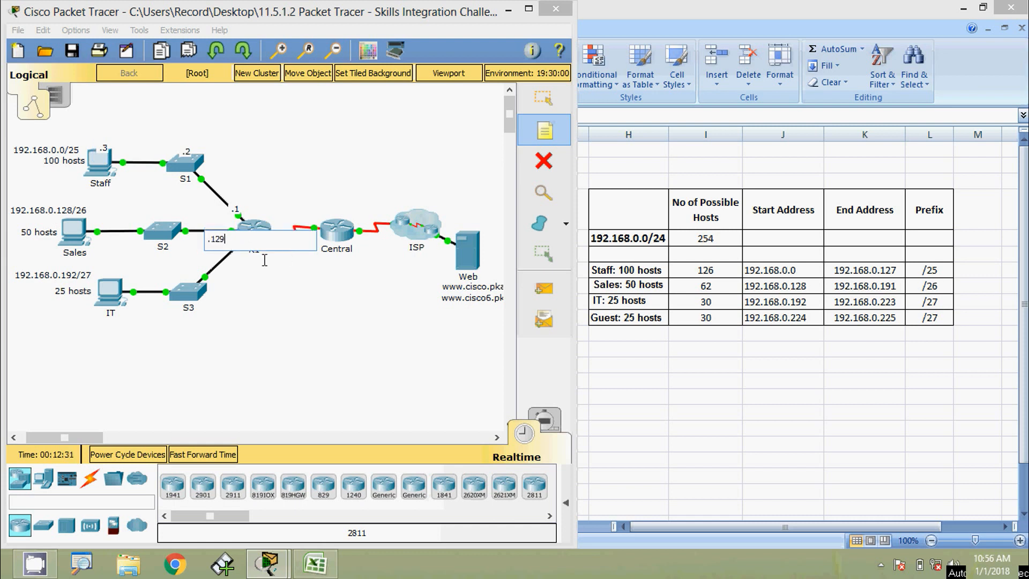
pyautogui.click(157, 212)
pyautogui.write('.130')
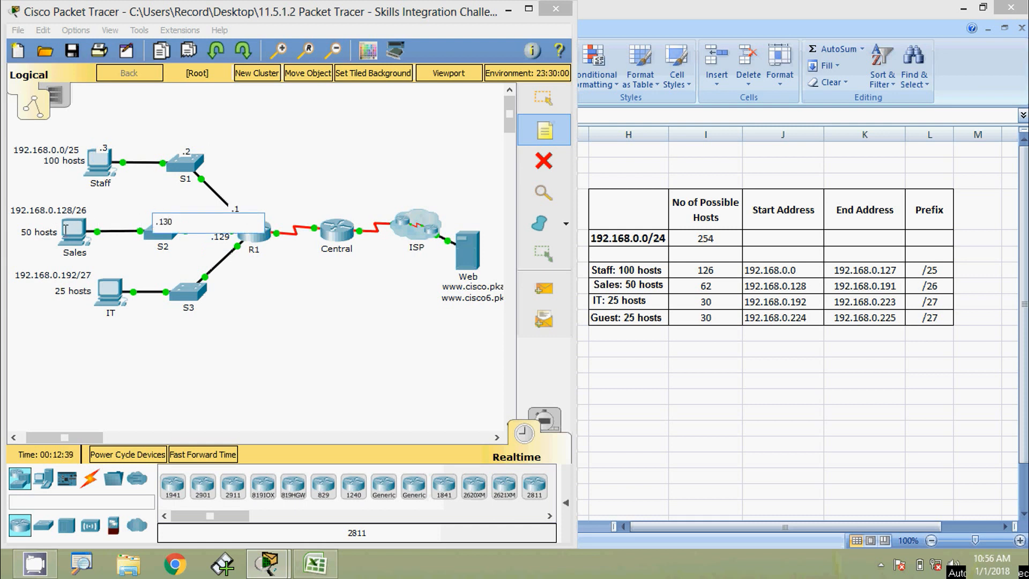
pyautogui.click(66, 230)
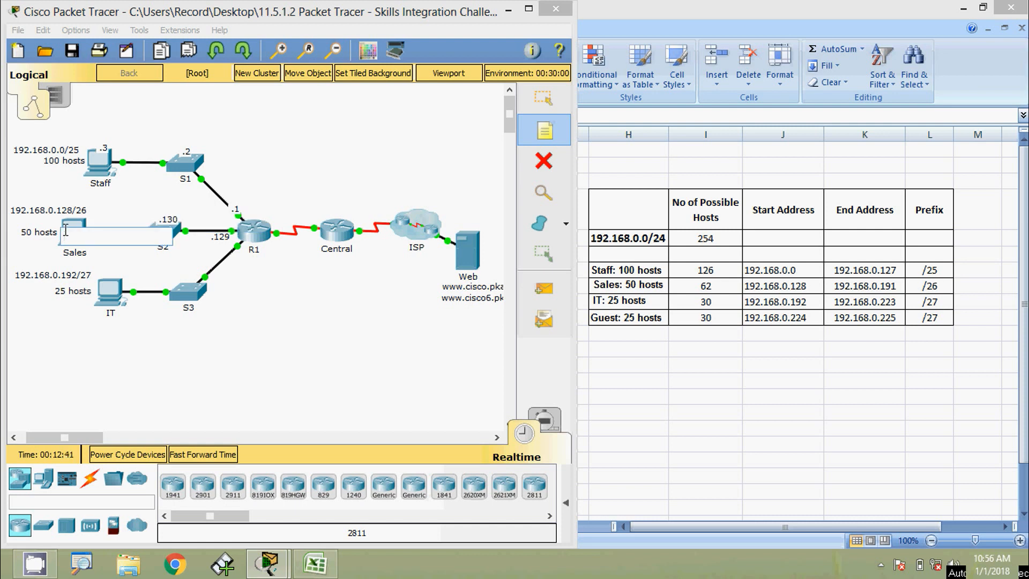
# Add notes .131 at Sales, .193 near R1, .194 at S3 and .195 at the IT PC.
pyautogui.write('.131')
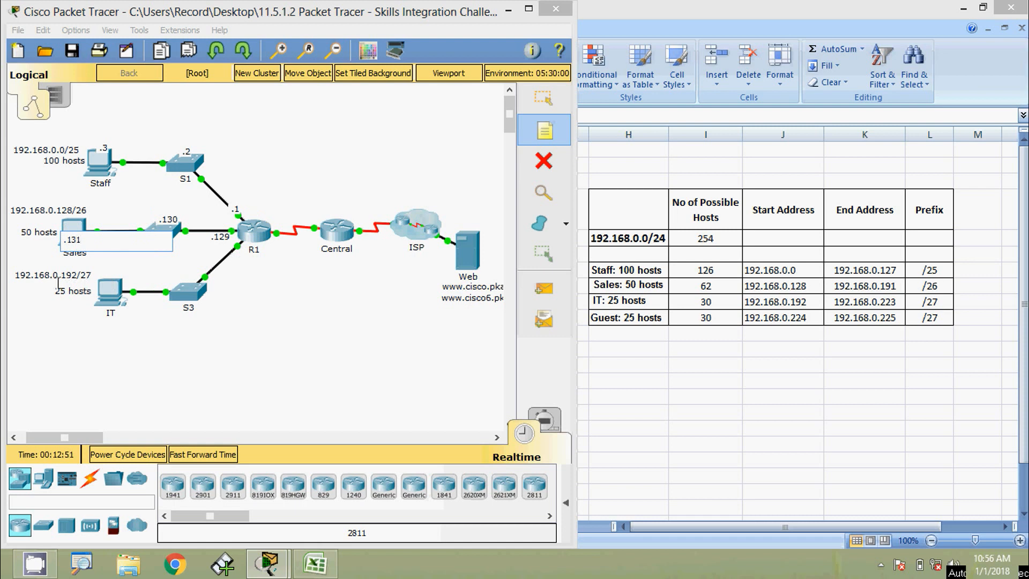
pyautogui.click(219, 260)
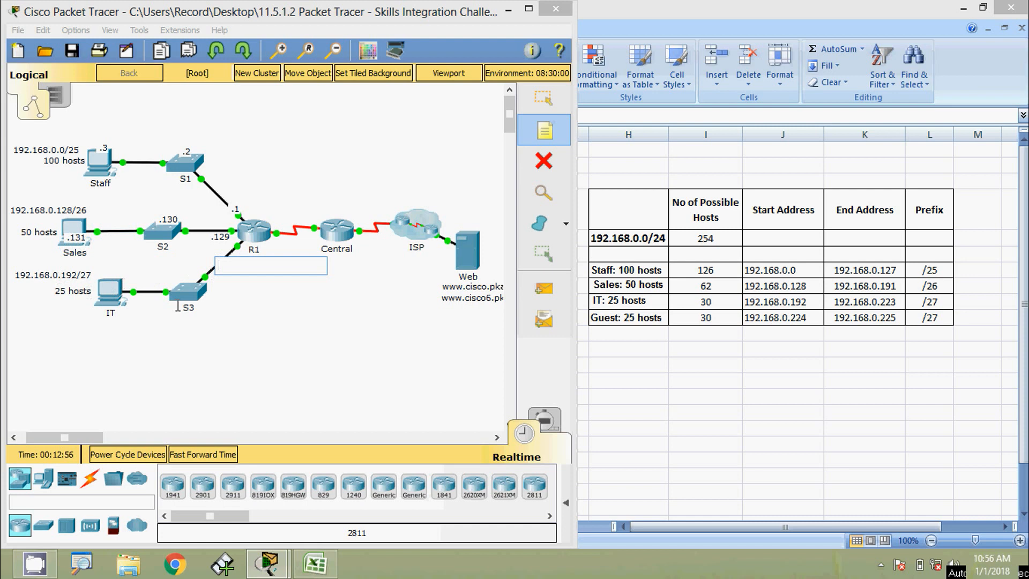
pyautogui.write('.193')
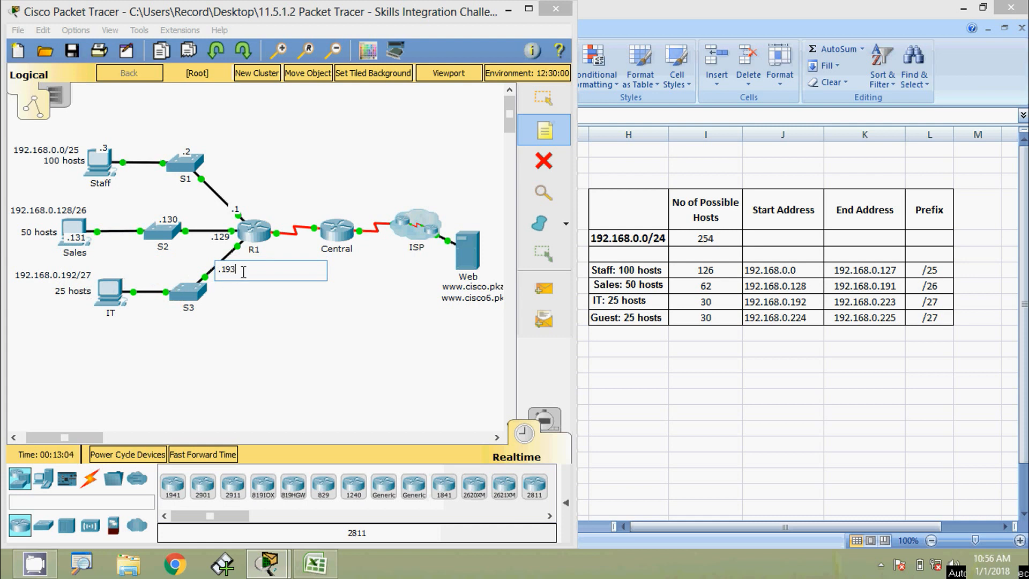
pyautogui.click(177, 292)
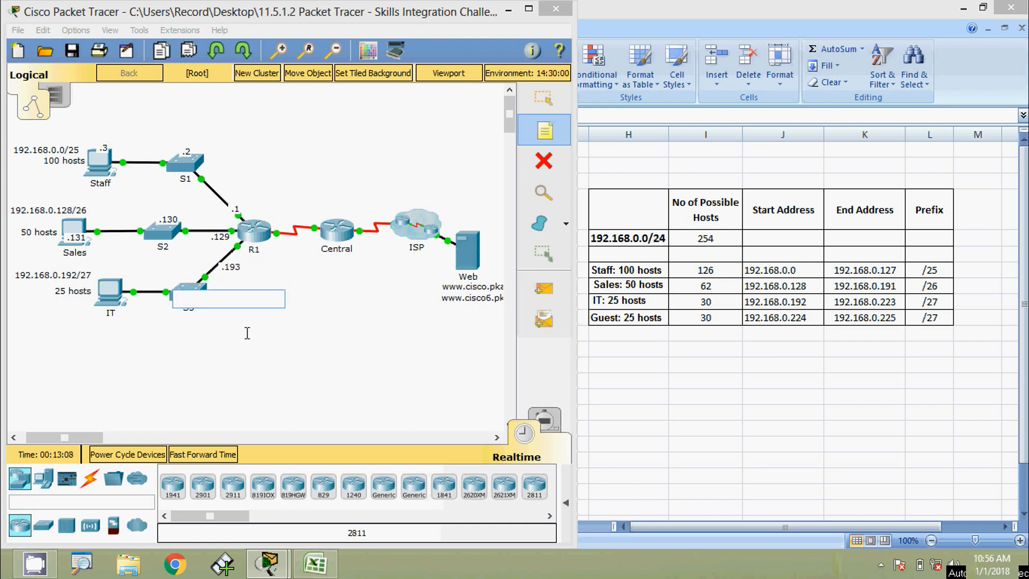
pyautogui.write('.')
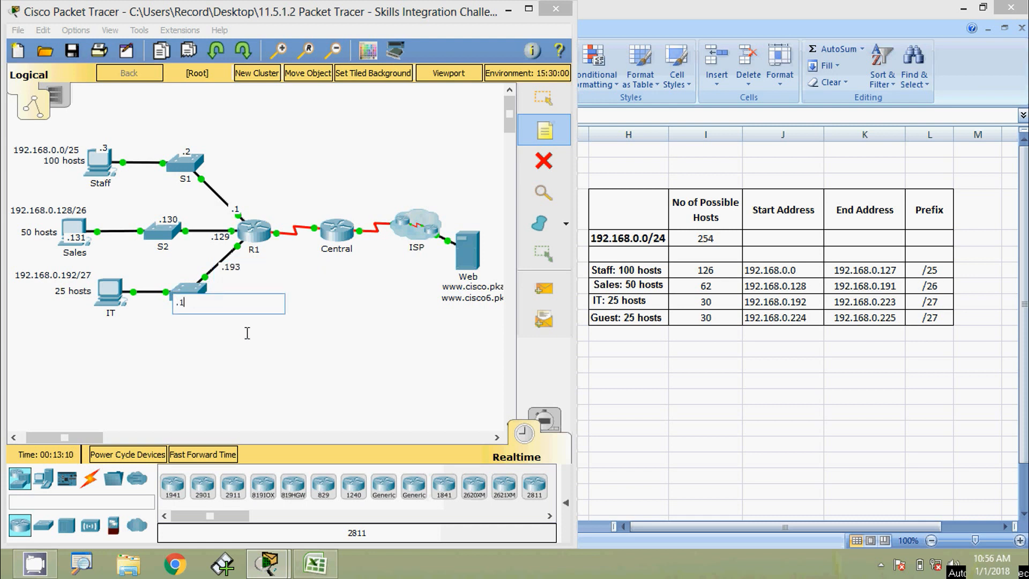
pyautogui.write('194')
pyautogui.click(99, 289)
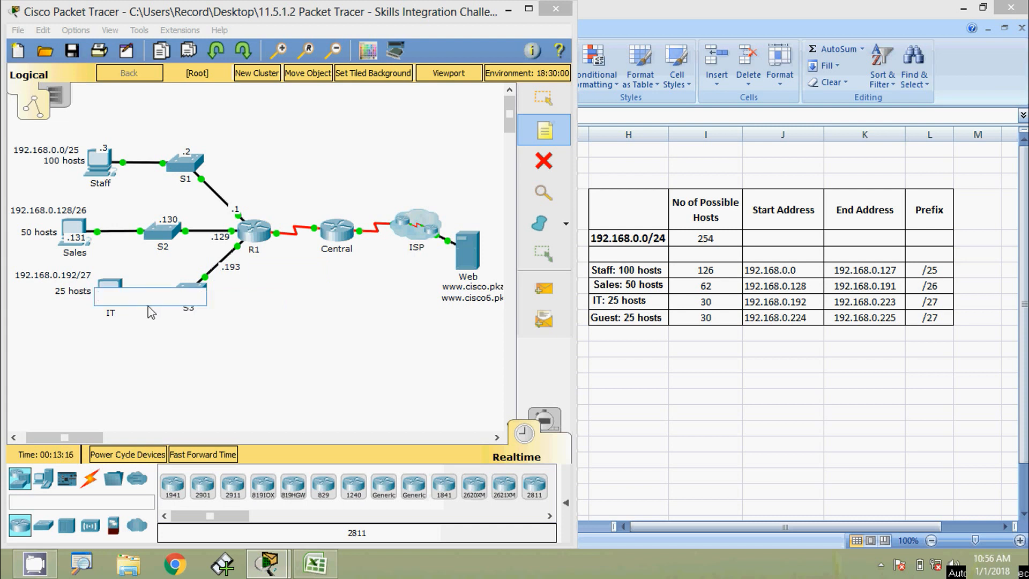
pyautogui.write('.')
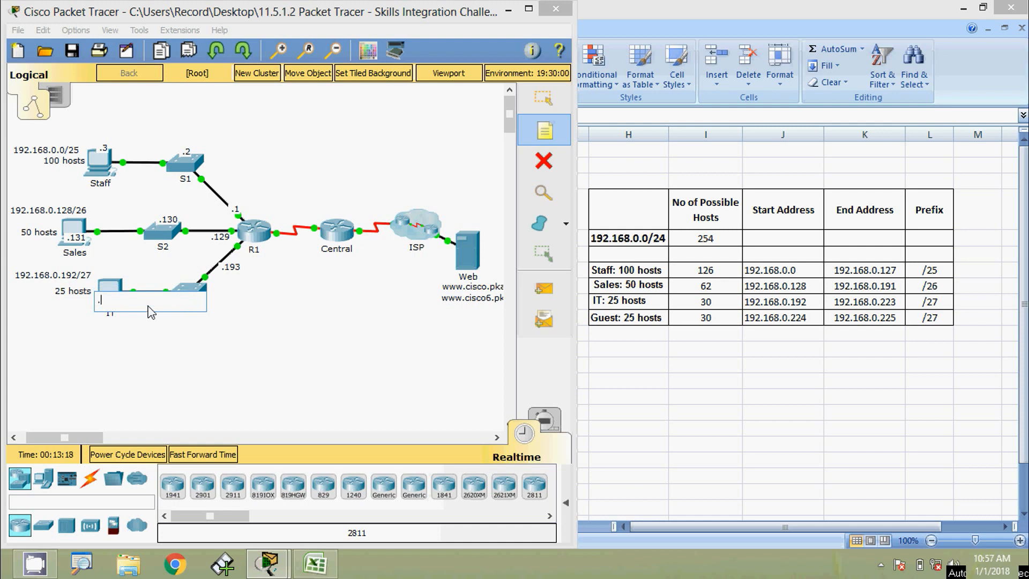
pyautogui.write('195')
pyautogui.press('Escape')
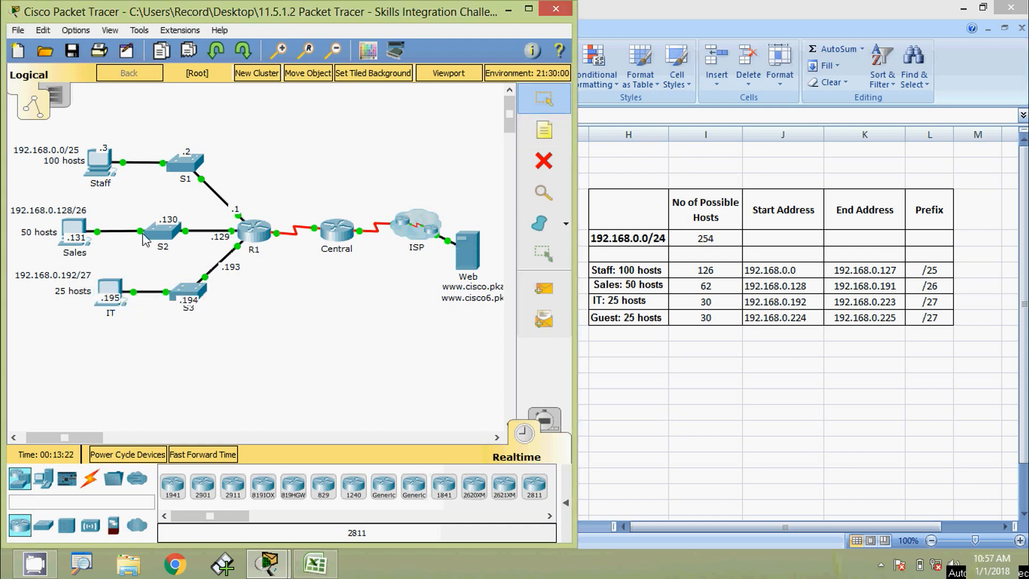
# Move the .3, .2, .130, .131, .195 and .194 notes onto Staff, S1, S2, Sales, IT and S3.
pyautogui.moveTo(104, 149); pyautogui.dragTo(98, 165)
pyautogui.moveTo(187, 153); pyautogui.dragTo(185, 164)
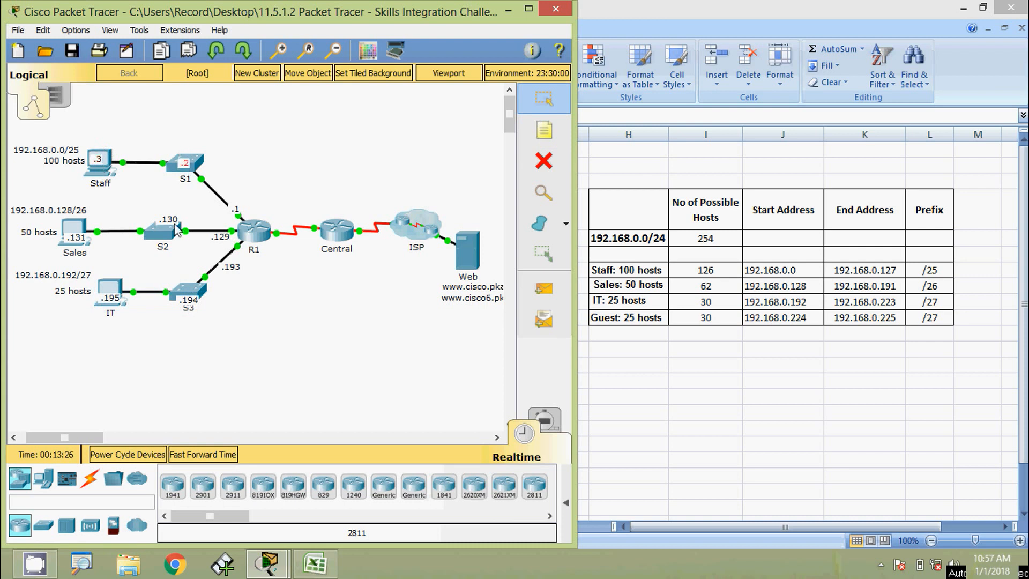
pyautogui.moveTo(175, 222); pyautogui.dragTo(169, 232)
pyautogui.moveTo(80, 239); pyautogui.dragTo(79, 231)
pyautogui.moveTo(114, 300); pyautogui.dragTo(111, 292)
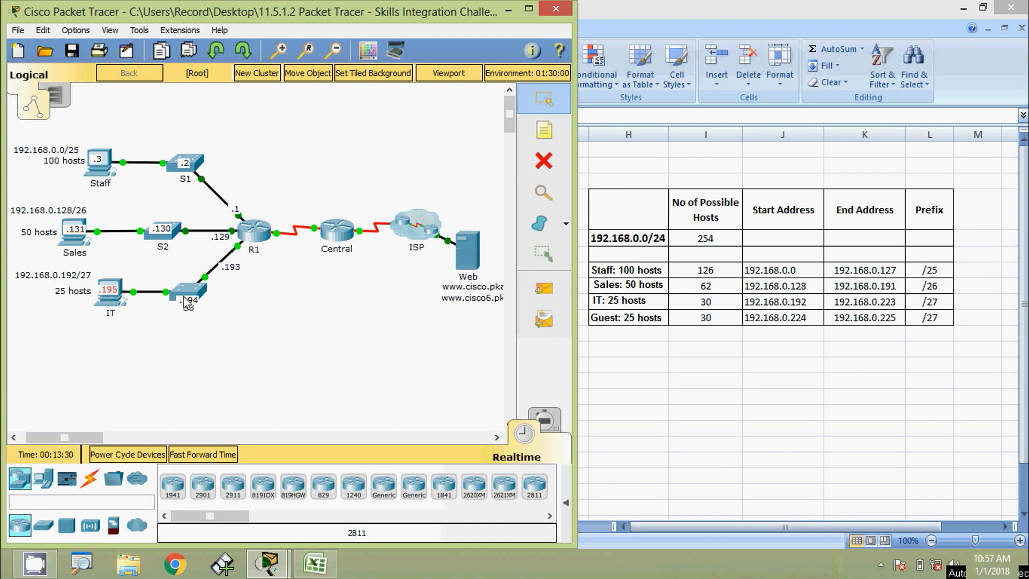
pyautogui.moveTo(196, 299); pyautogui.dragTo(229, 259)
pyautogui.click(359, 408)
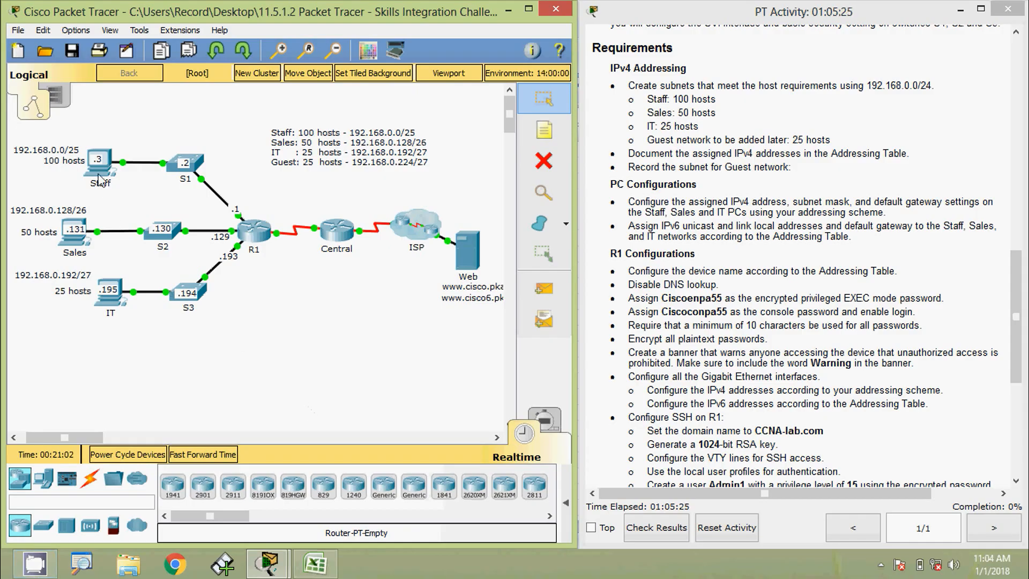
# Open the Staff PC's IP Configuration and position the window beside the topology.
pyautogui.click(99, 163)
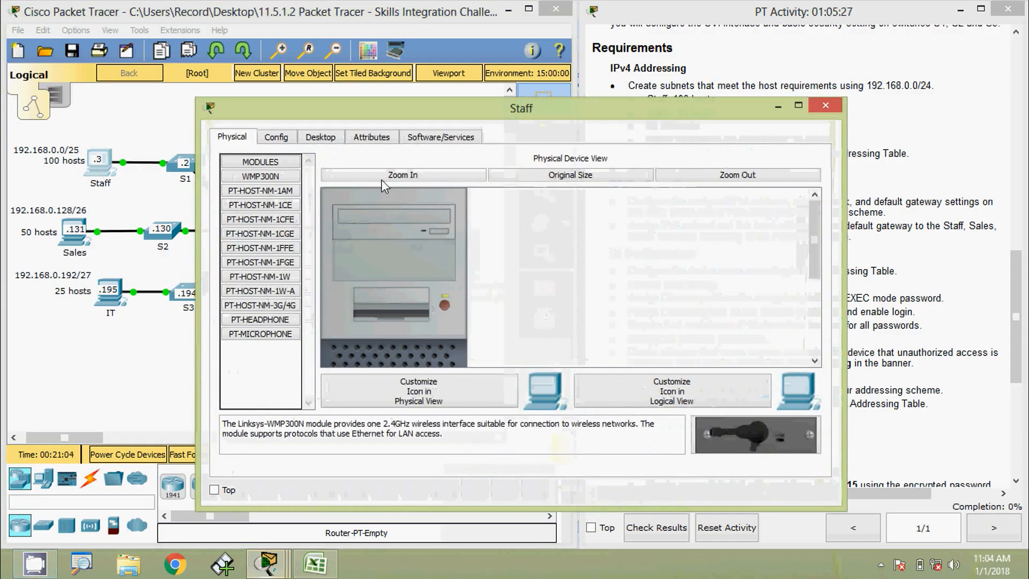
pyautogui.click(320, 136)
pyautogui.click(285, 187)
pyautogui.moveTo(404, 109); pyautogui.dragTo(482, 104)
pyautogui.moveTo(279, 254); pyautogui.dragTo(438, 254)
pyautogui.moveTo(546, 112); pyautogui.dragTo(537, 71)
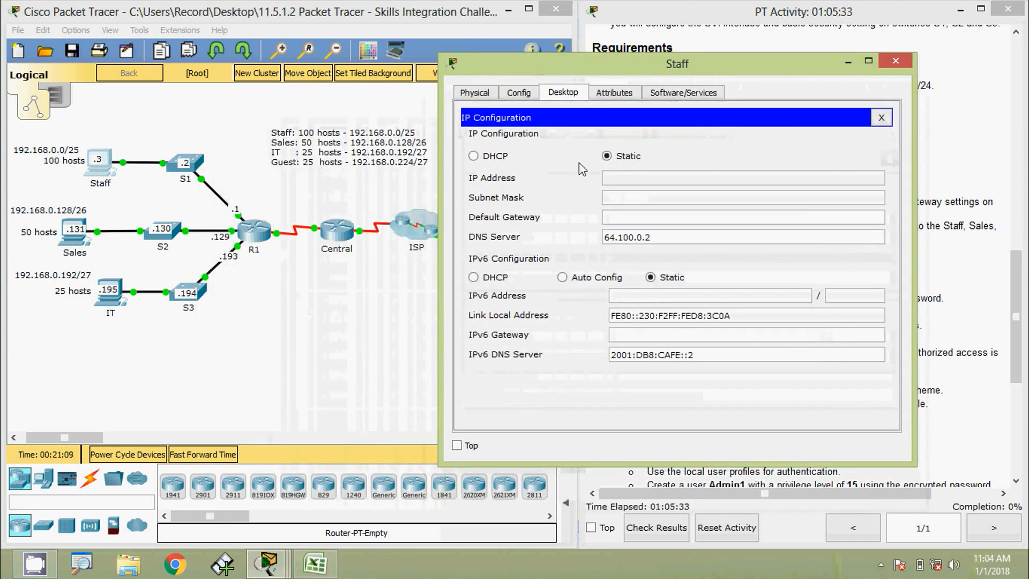
# Enter IP 192.168.0.3, mask 255.255.255.128 and gateway 192.168.0.1 on the Staff PC.
pyautogui.click(616, 177)
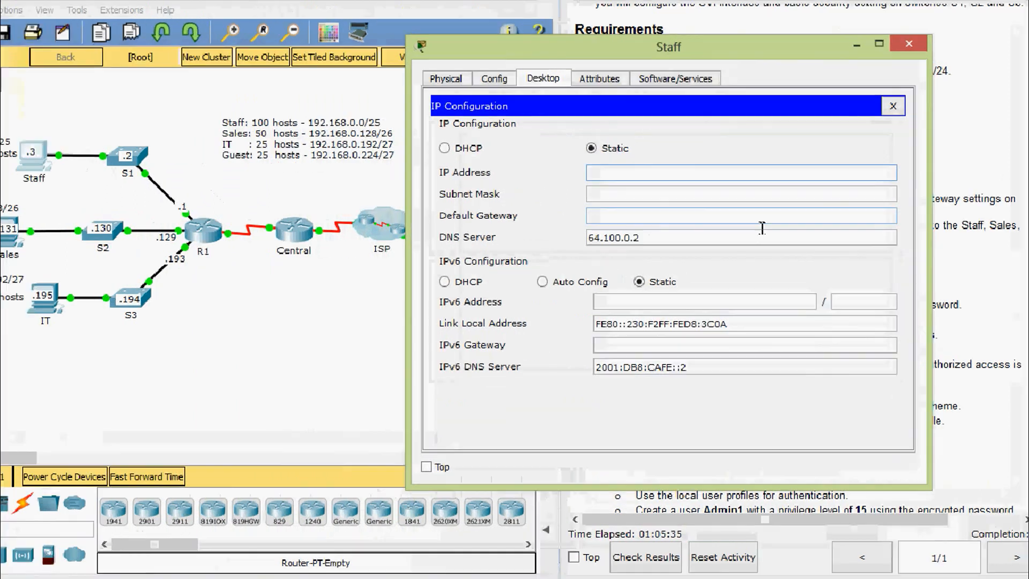
pyautogui.write('192')
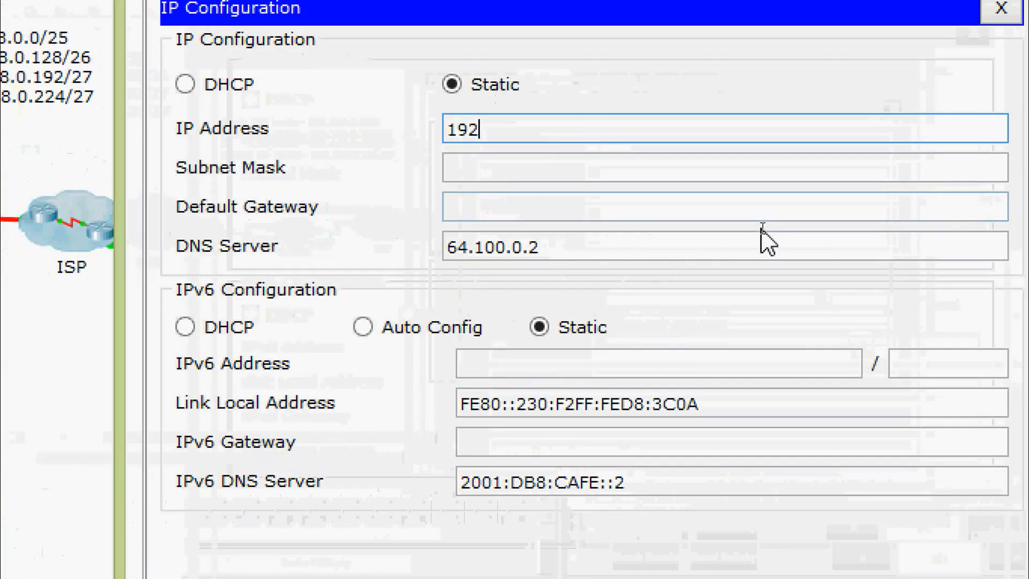
pyautogui.write('.168.0.1')
pyautogui.press('BackSpace')
pyautogui.write('3')
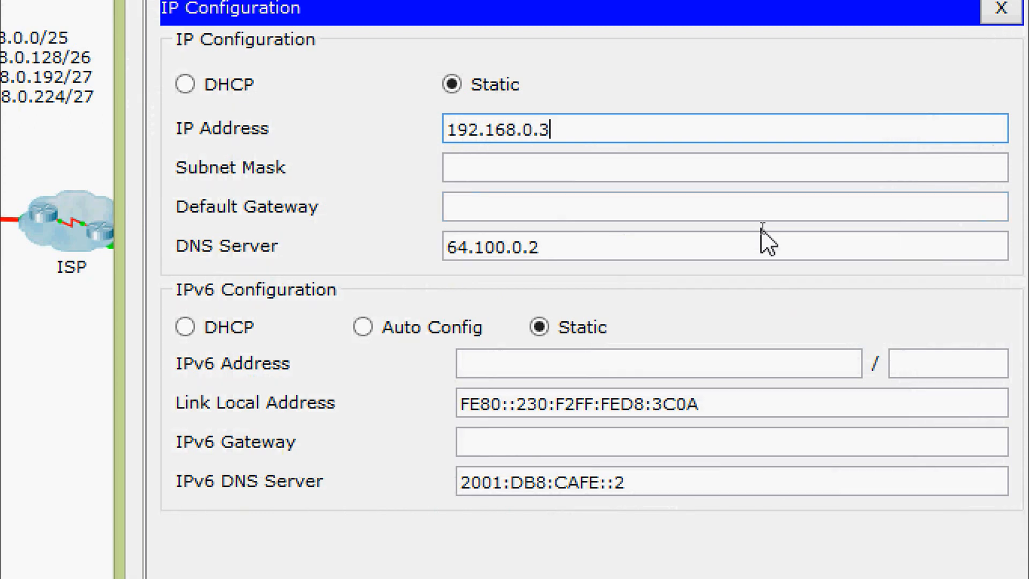
pyautogui.press('Tab')
pyautogui.press('End')
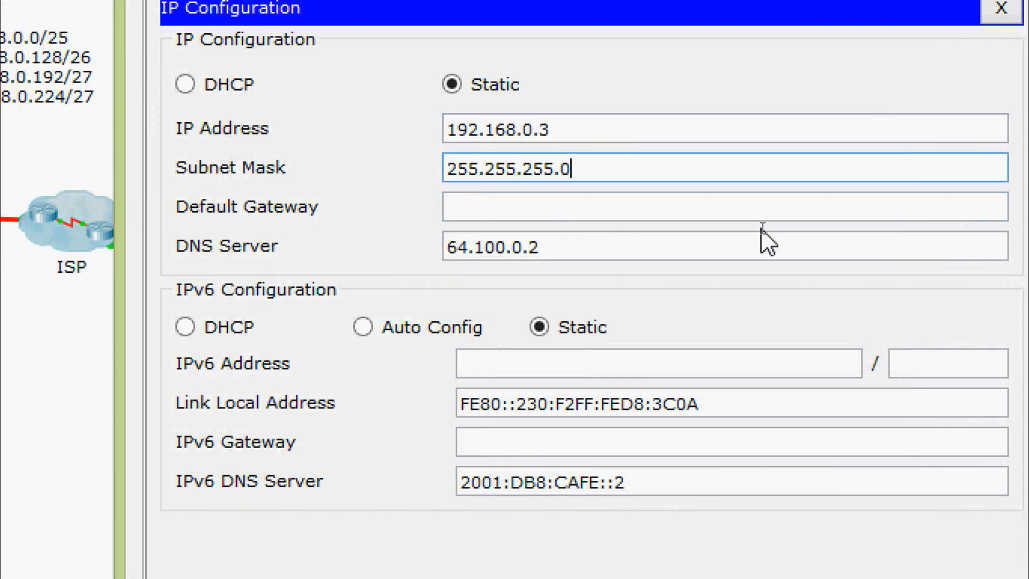
pyautogui.press('BackSpace')
pyautogui.write('128')
pyautogui.press('Tab')
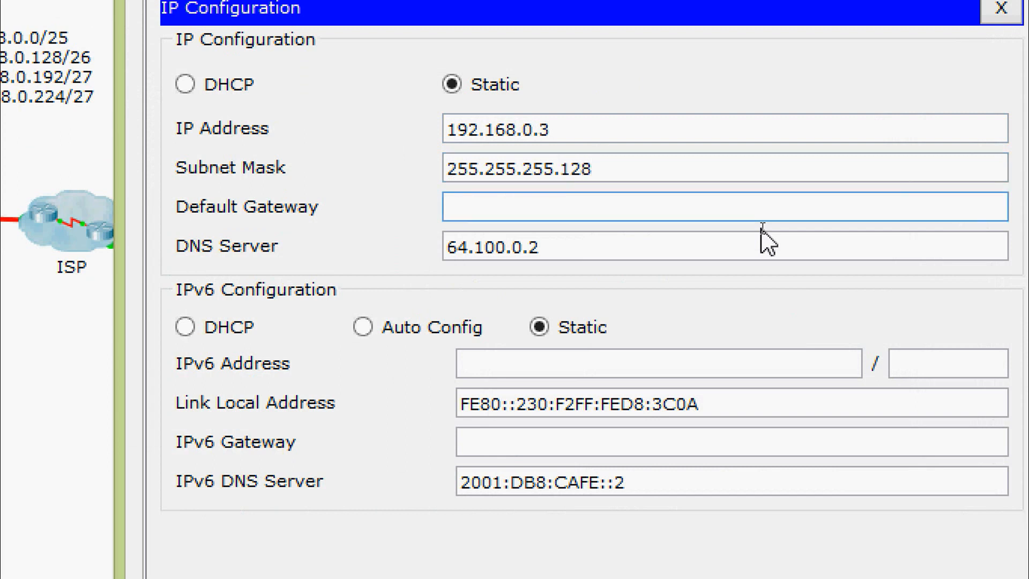
pyautogui.write('192.169')
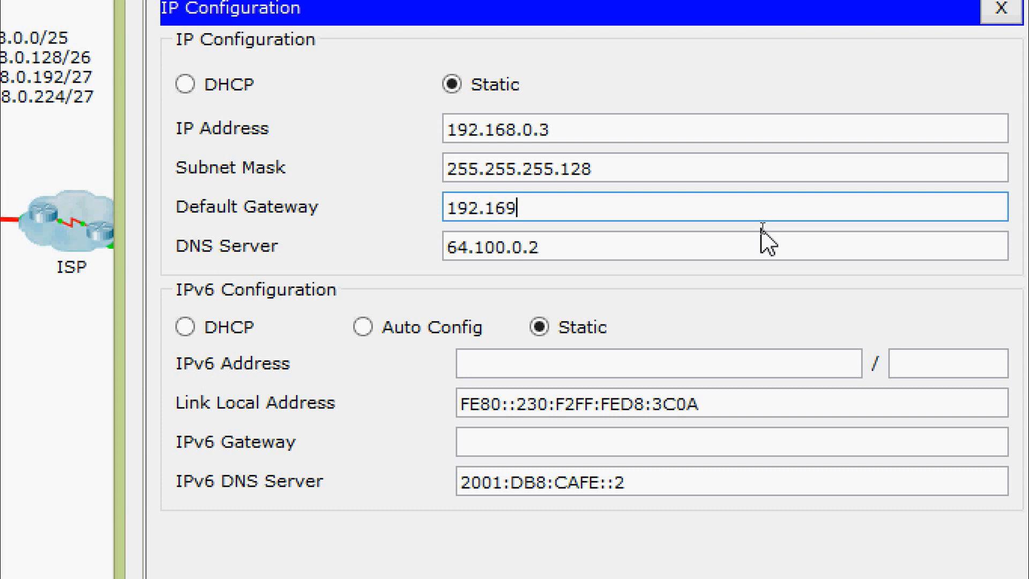
pyautogui.press('BackSpace')
pyautogui.write('8.0.1')
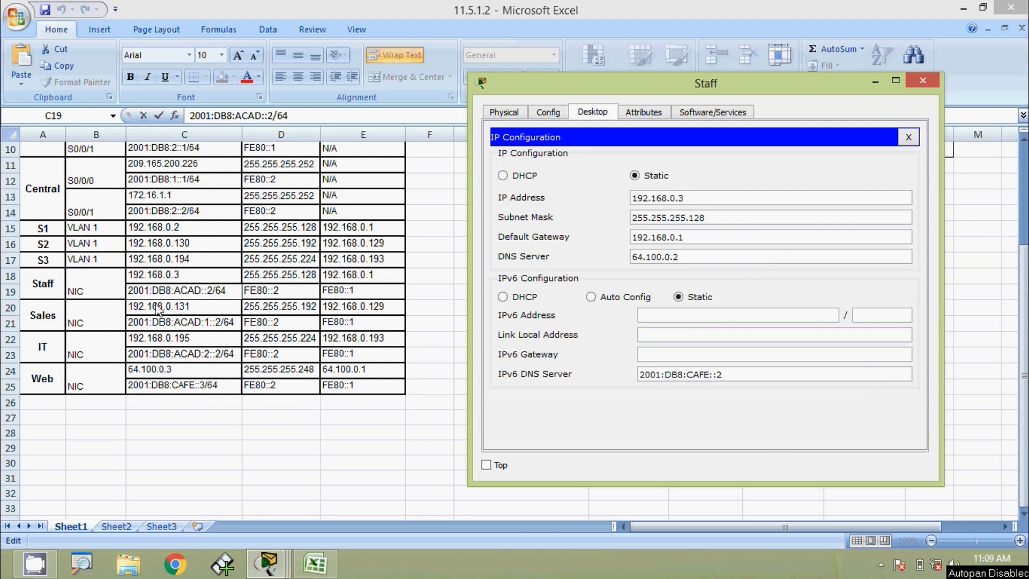
# Copy 2001:DB8:ACAD::2 from Excel into the Staff PC's IPv6 address, /64, with gateway FE80::1.
pyautogui.click(173, 294)
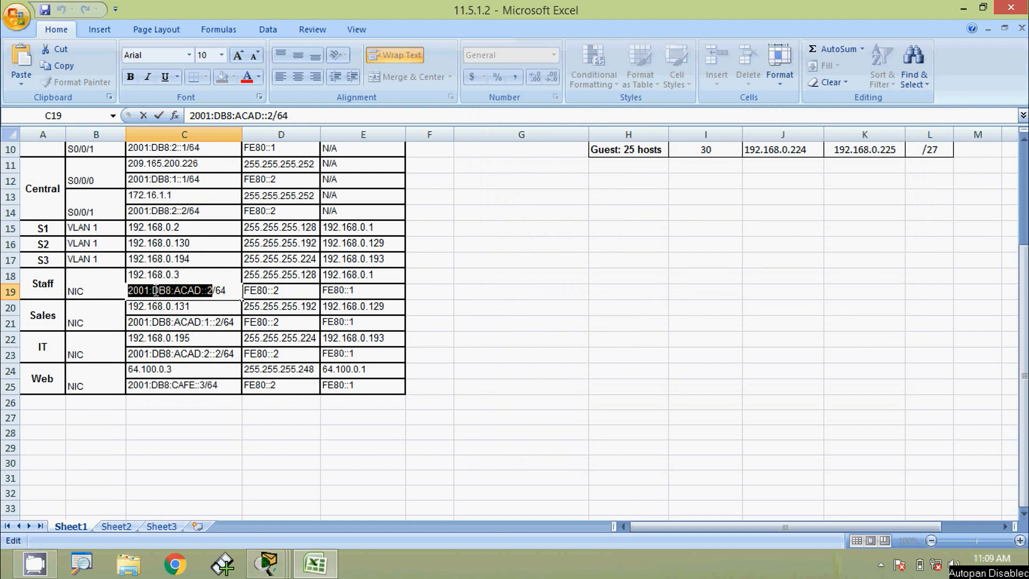
pyautogui.rightClick(156, 290)
pyautogui.click(180, 318)
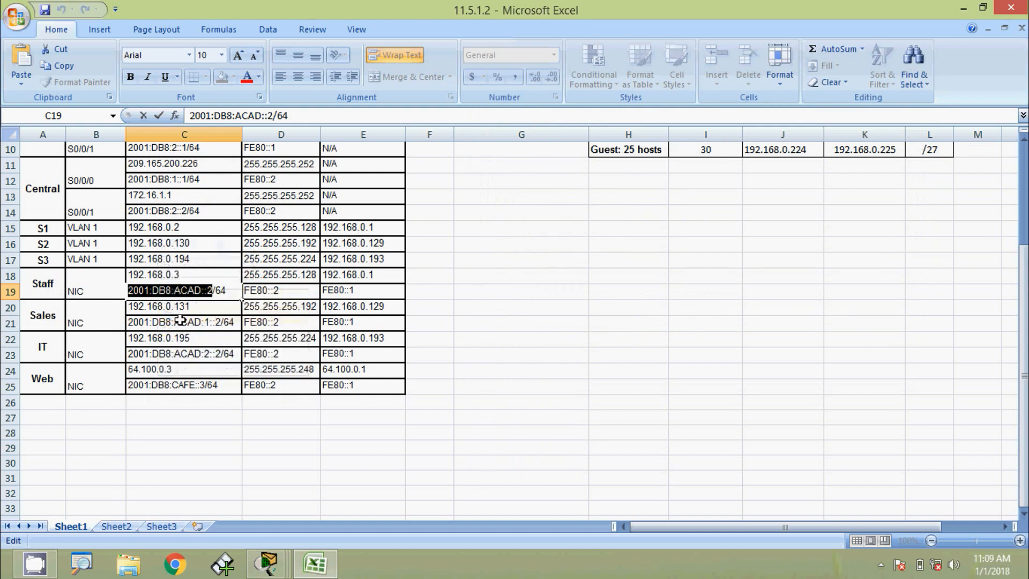
pyautogui.hotkey('alt', 'Tab')
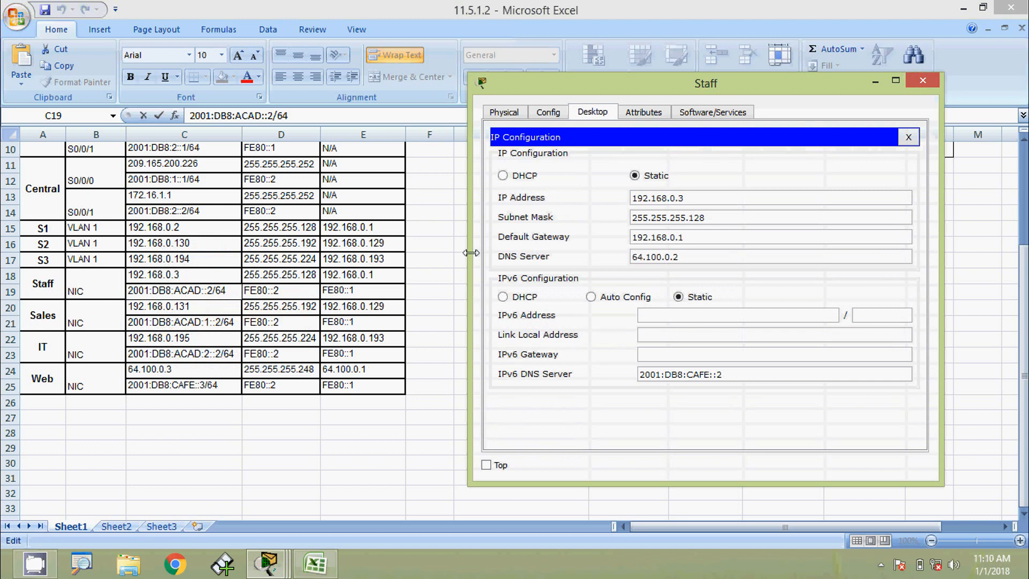
pyautogui.click(653, 315)
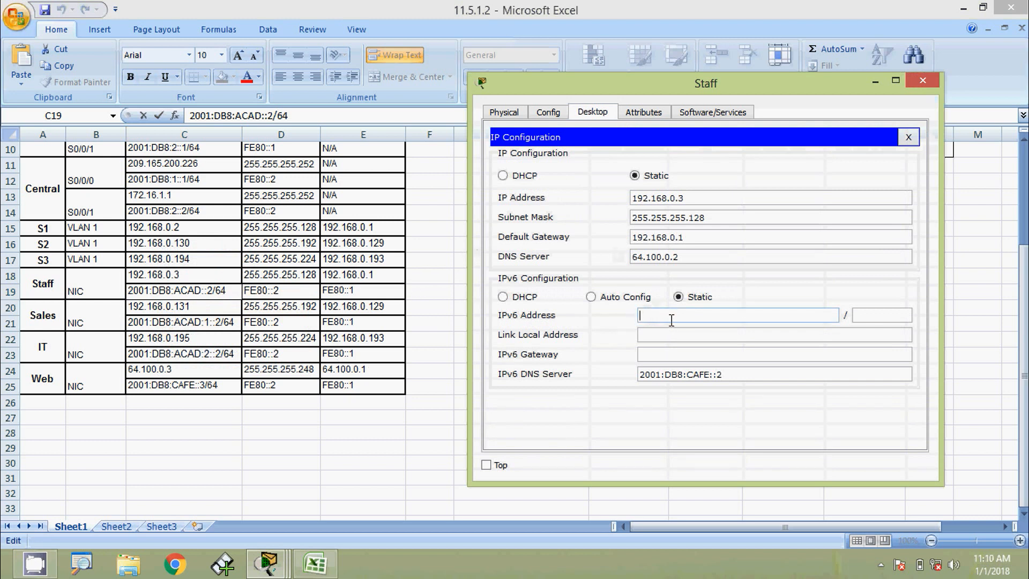
pyautogui.hotkey('ctrl', 'v')
pyautogui.click(887, 315)
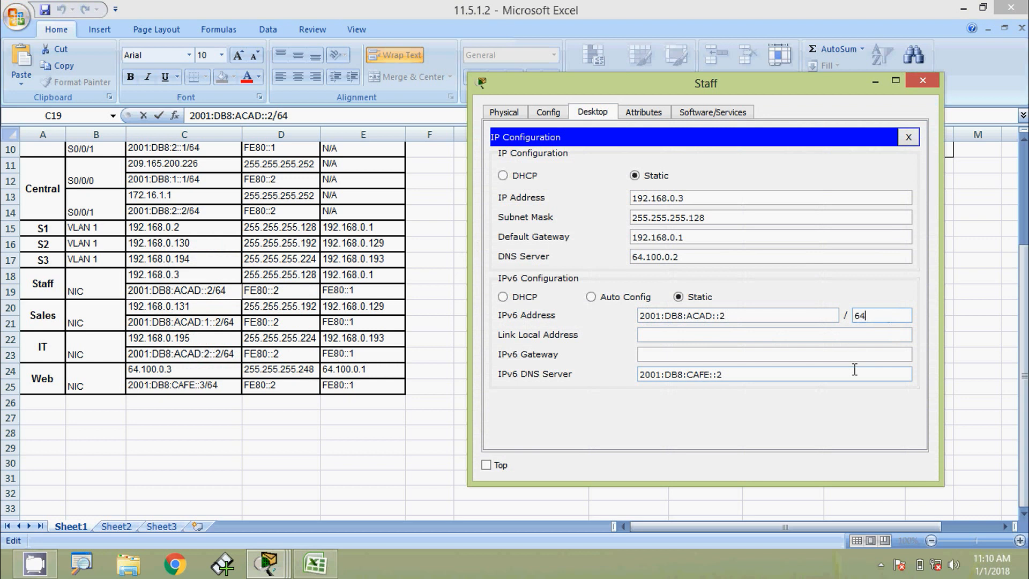
pyautogui.click(745, 353)
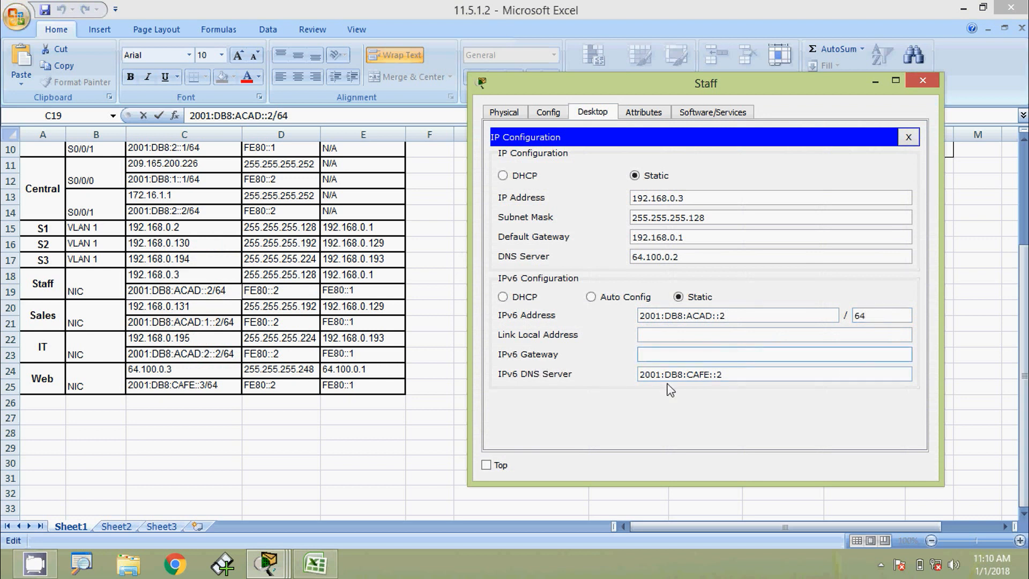
pyautogui.write('FE80::1')
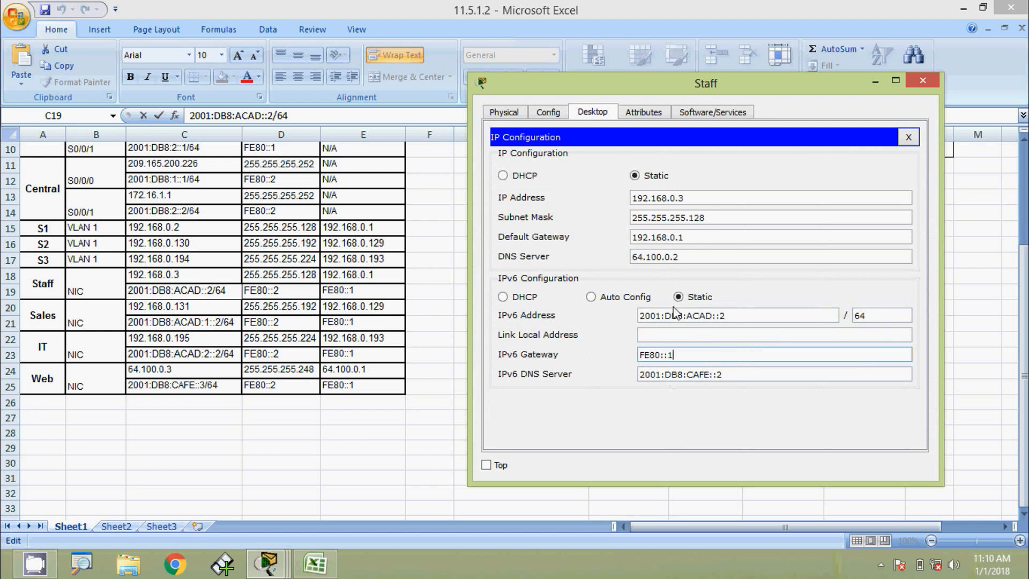
pyautogui.click(666, 287)
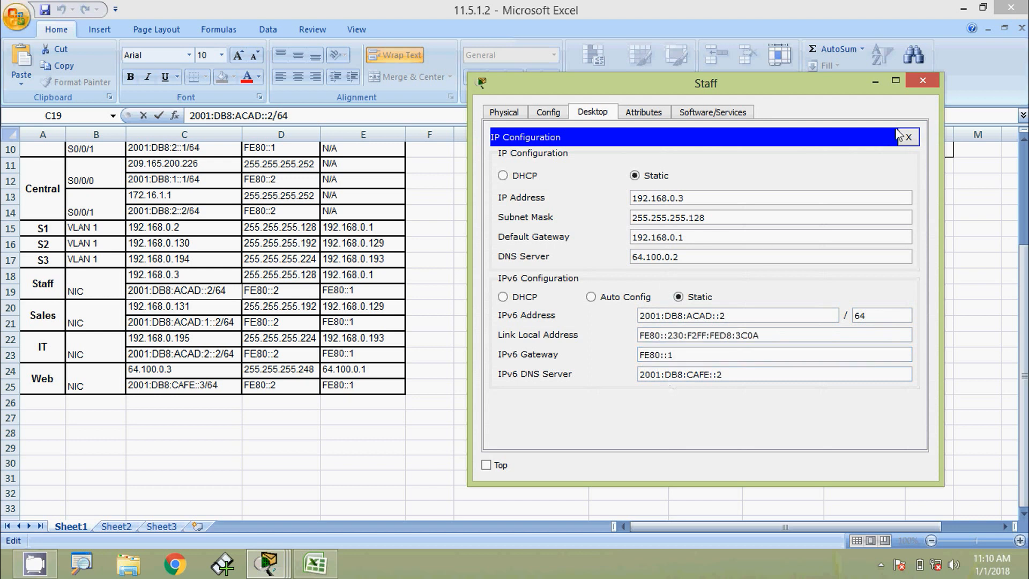
# Close the Staff PC window and open the Sales PC's IP Configuration beside the topology.
pyautogui.click(921, 81)
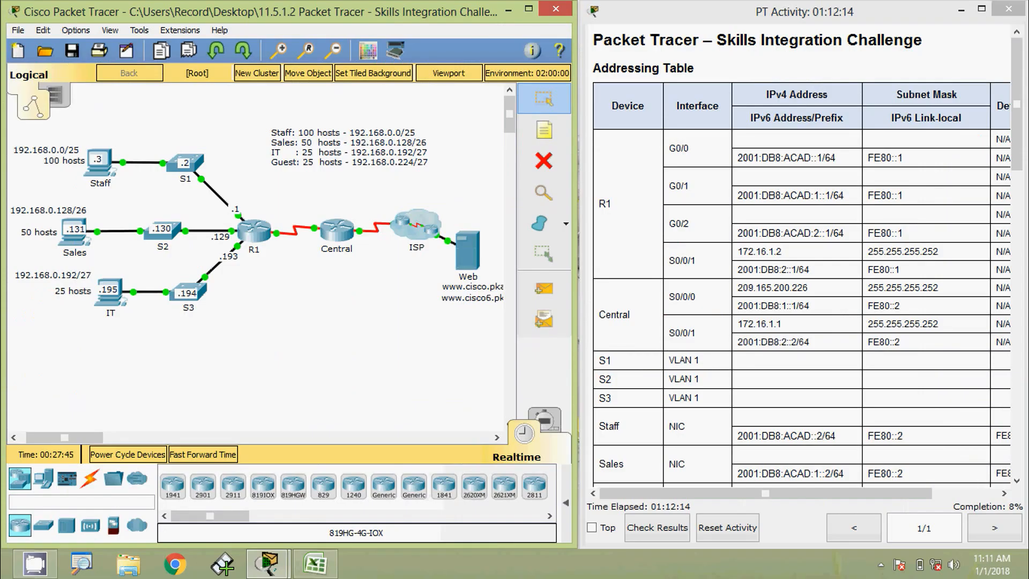
pyautogui.click(75, 246)
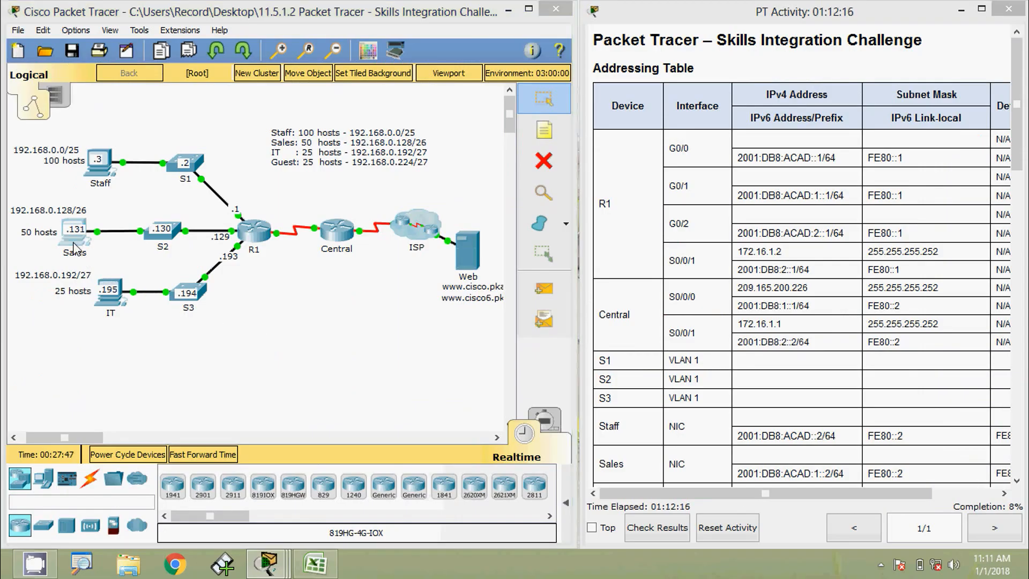
pyautogui.click(322, 137)
pyautogui.click(291, 187)
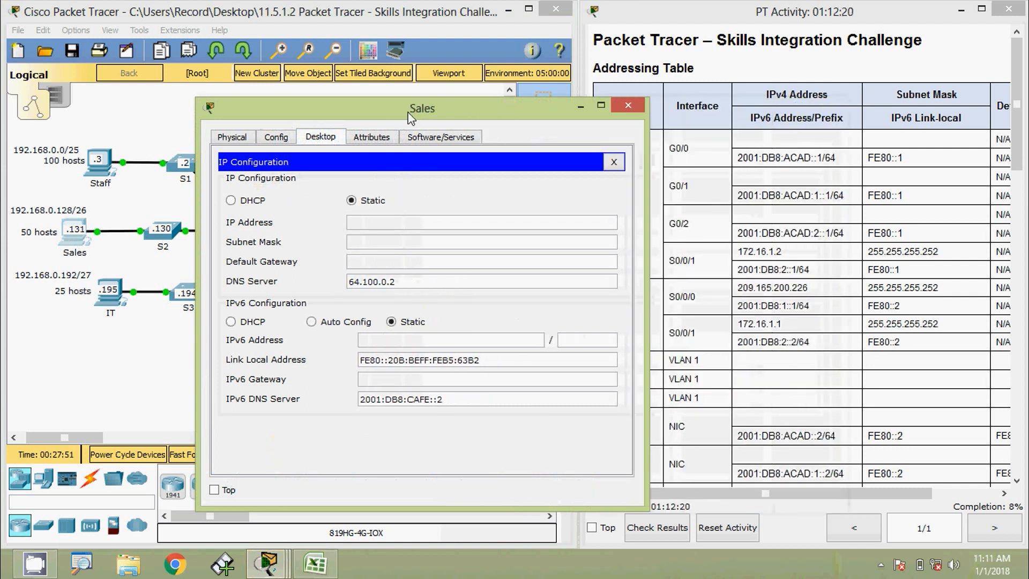
pyautogui.moveTo(383, 115); pyautogui.dragTo(699, 94)
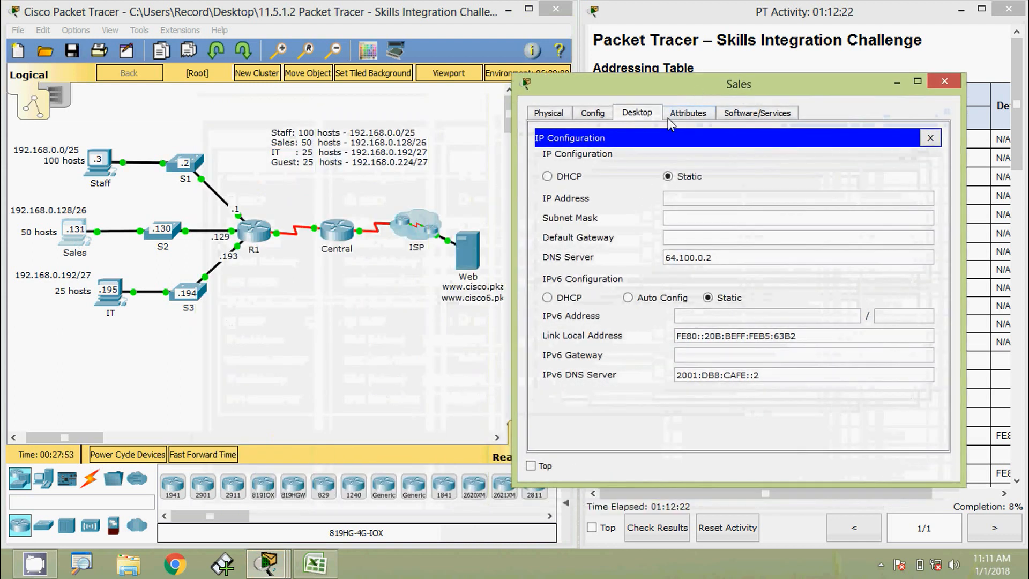
# Enter IP 192.168.0.131, mask 255.255.255.192 and gateway 192.168.0.129 on the Sales PC.
pyautogui.click(690, 198)
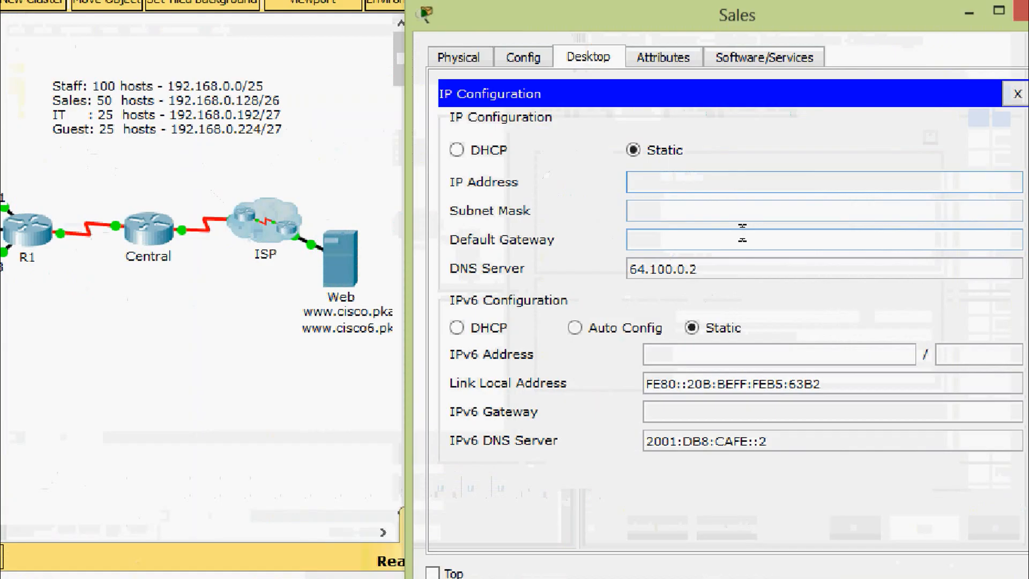
pyautogui.write('192')
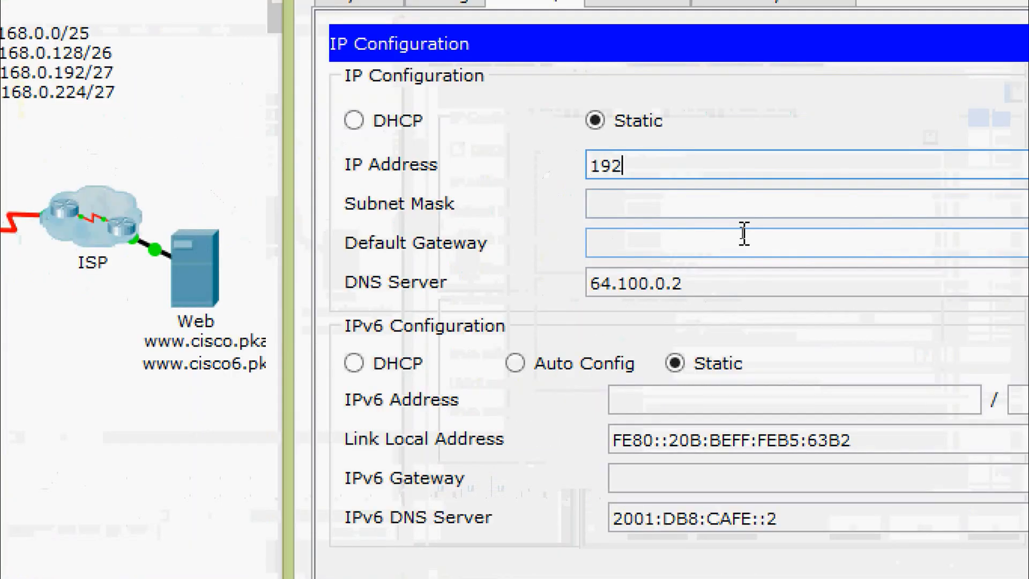
pyautogui.write('.168.0.131')
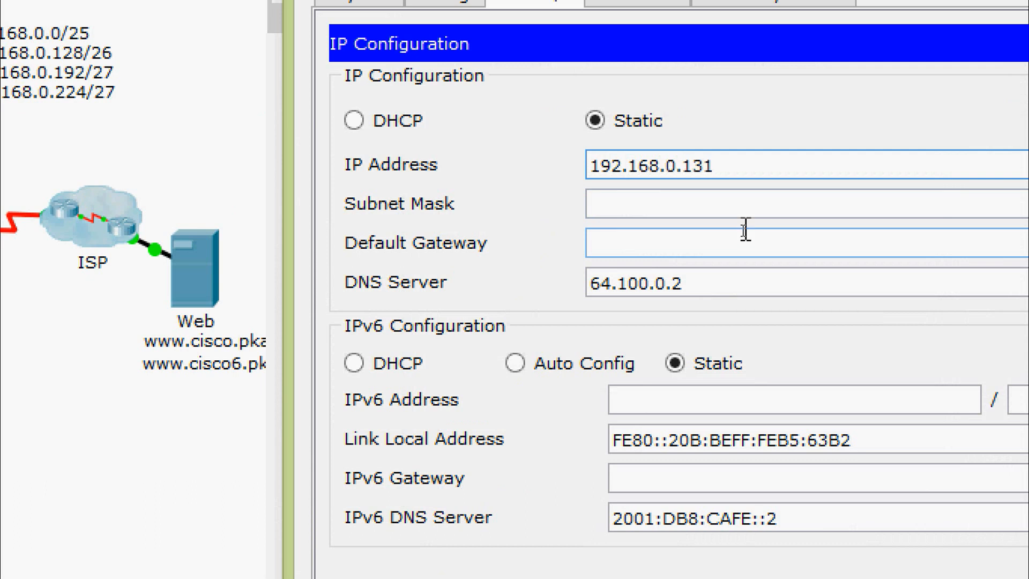
pyautogui.click(745, 209)
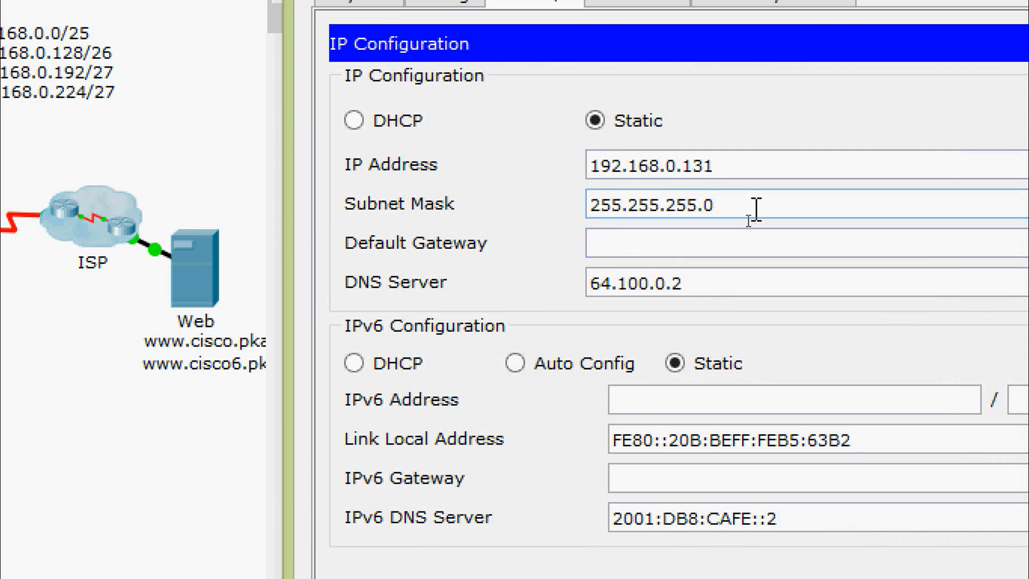
pyautogui.press('BackSpace')
pyautogui.write('192')
pyautogui.press('Tab')
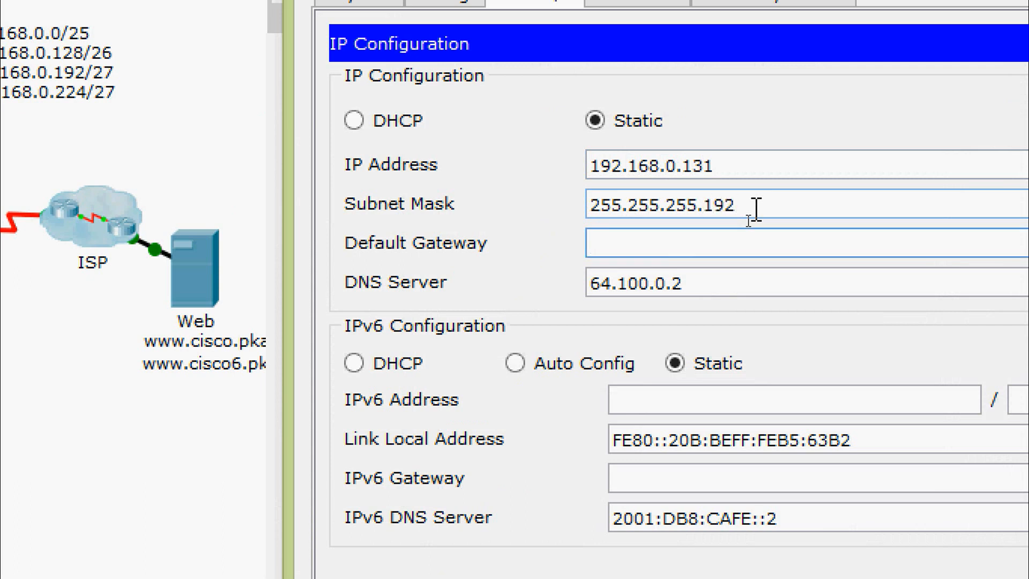
pyautogui.write('192')
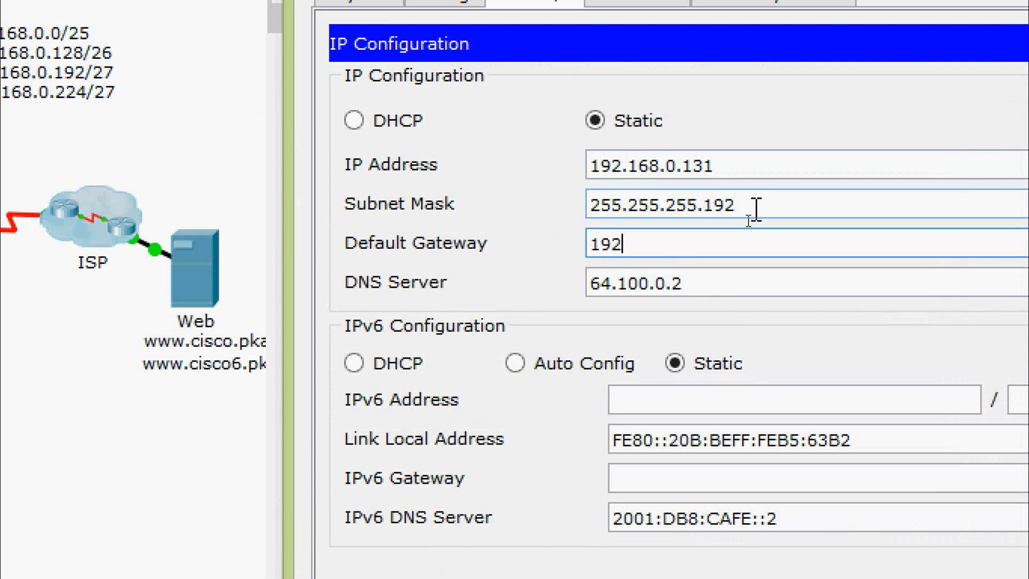
pyautogui.write('.168.0.1')
pyautogui.write('29')
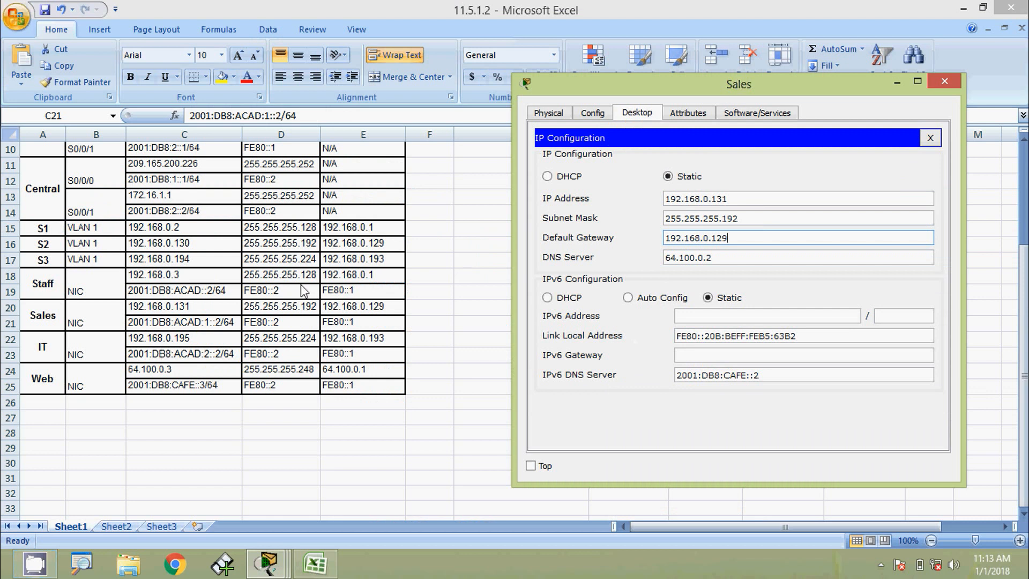
# Copy 2001:DB8:ACAD:1::2 from cell C21 into the Sales PC's IPv6 address, gateway FE80::1.
pyautogui.click(184, 325)
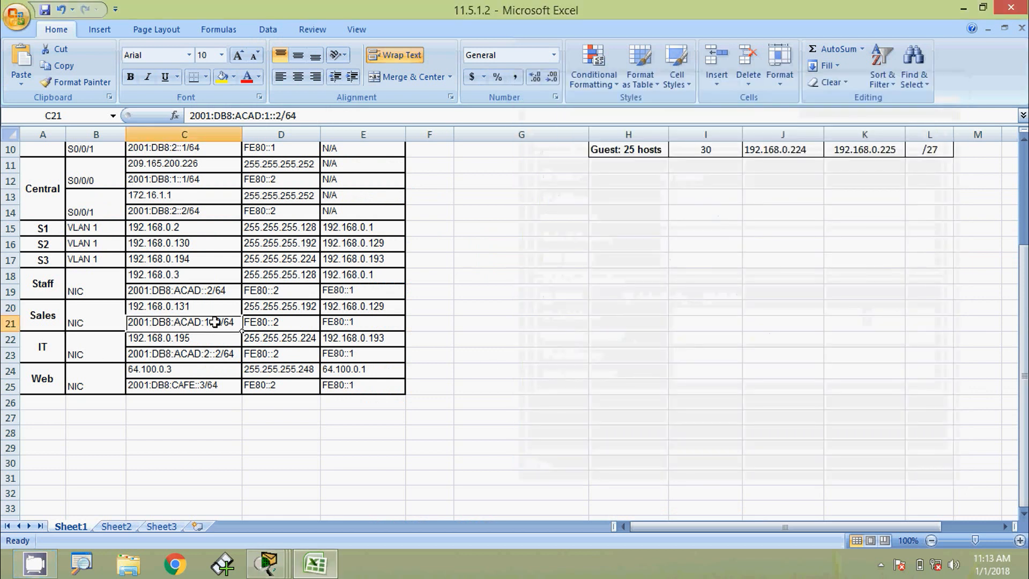
pyautogui.doubleClick(216, 322)
pyautogui.moveTo(220, 324); pyautogui.dragTo(130, 325)
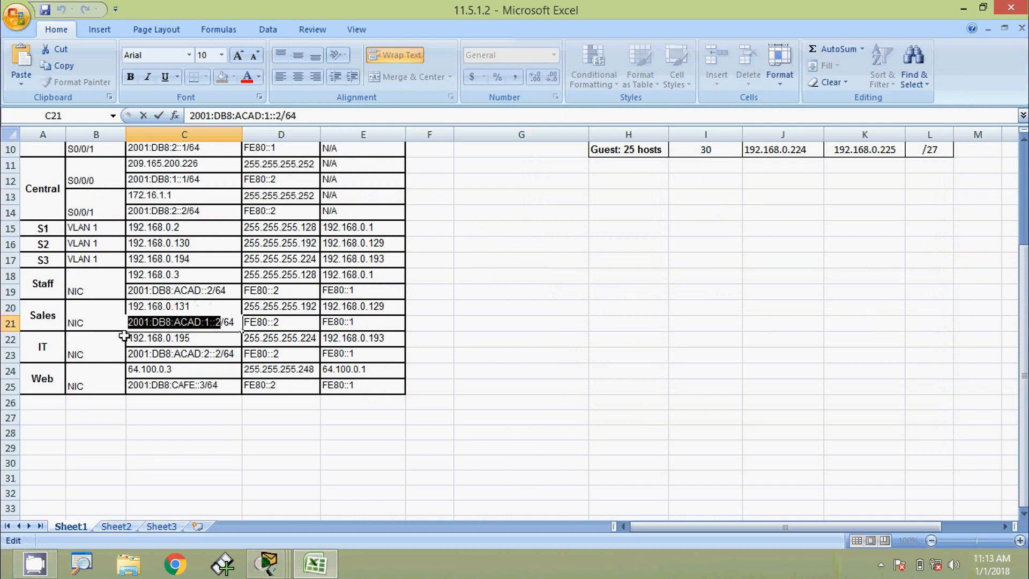
pyautogui.hotkey('alt', 'Tab')
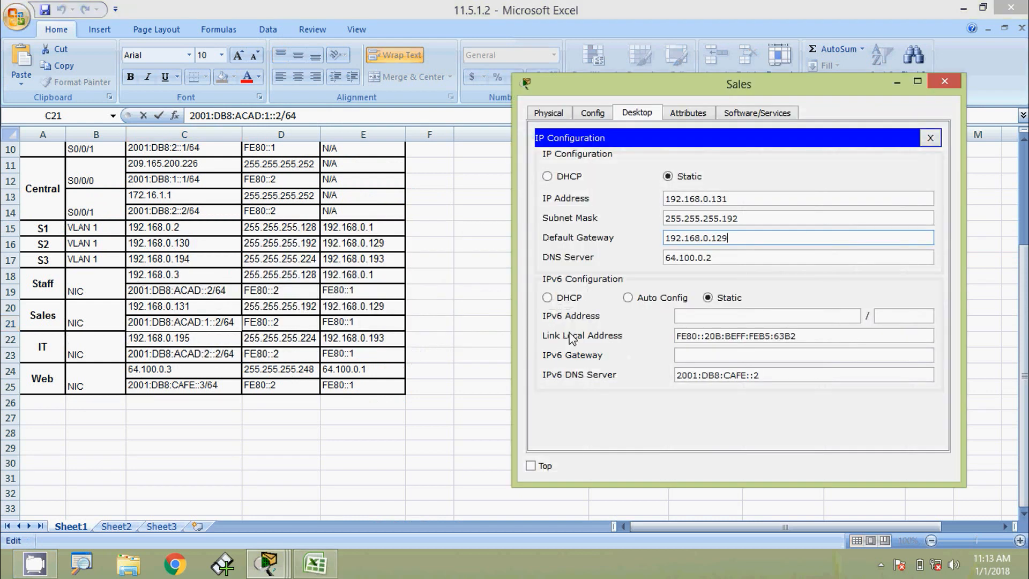
pyautogui.click(707, 319)
pyautogui.hotkey('ctrl', 'v')
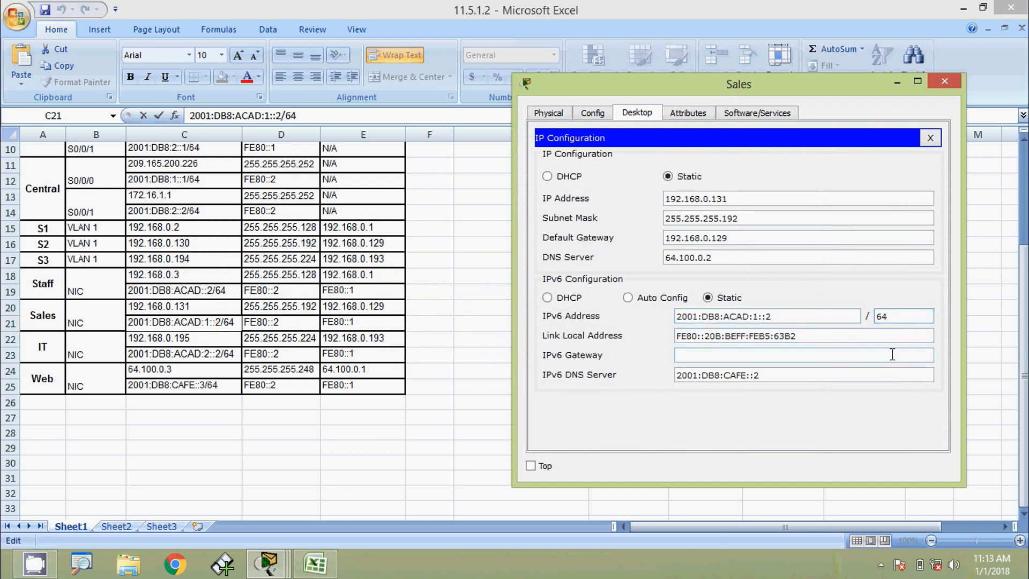
pyautogui.click(798, 356)
pyautogui.write('FE80::')
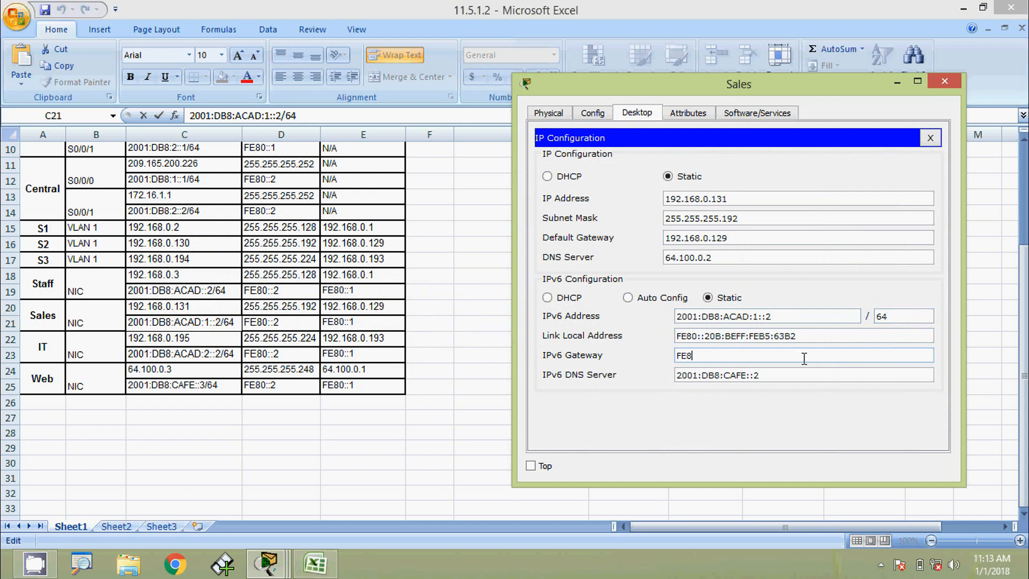
pyautogui.write('1')
pyautogui.click(815, 338)
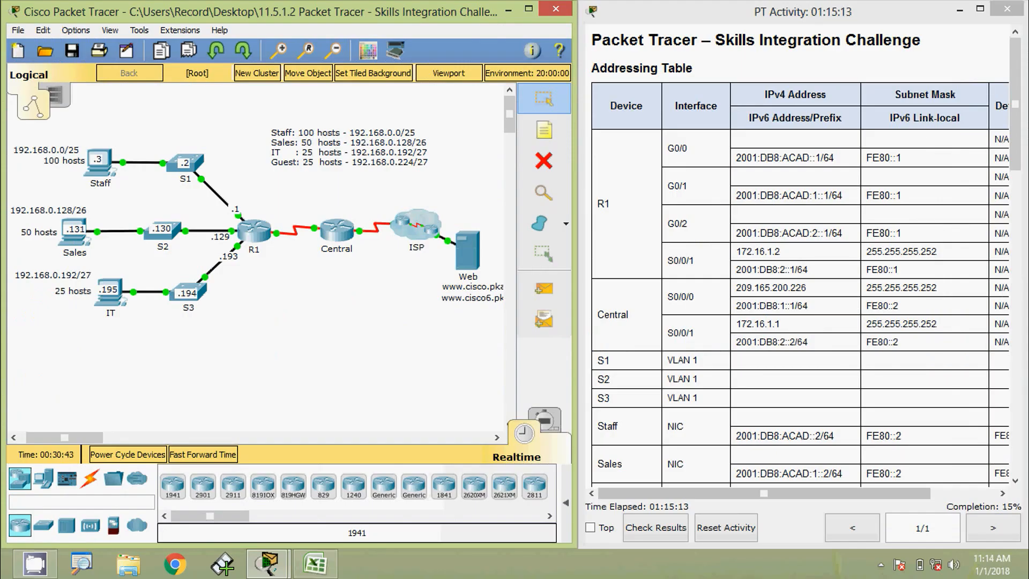
# Open the IT PC's Desktop IP Configuration and move its window aside.
pyautogui.click(112, 300)
pyautogui.click(322, 135)
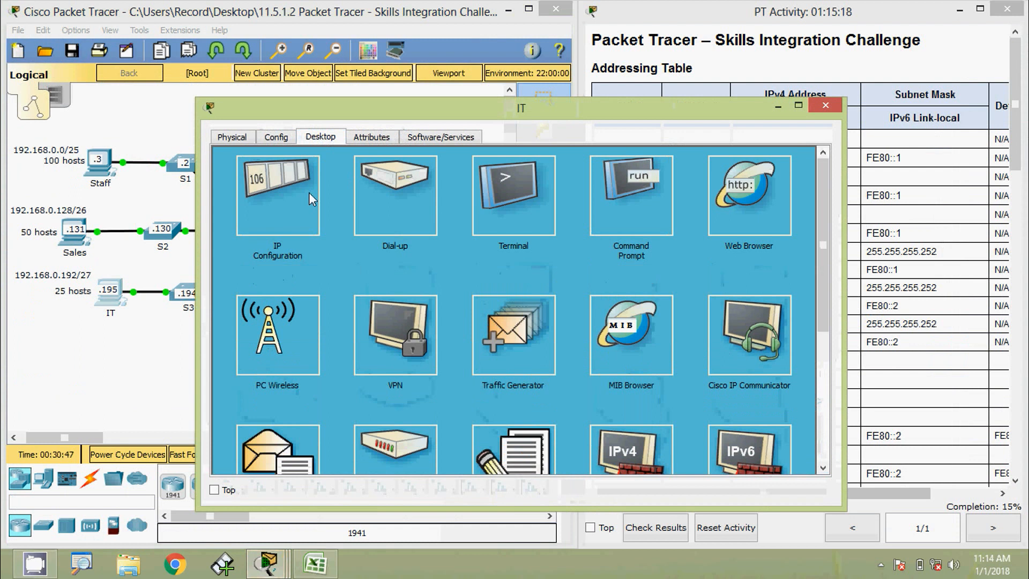
pyautogui.click(300, 195)
pyautogui.moveTo(341, 108); pyautogui.dragTo(472, 73)
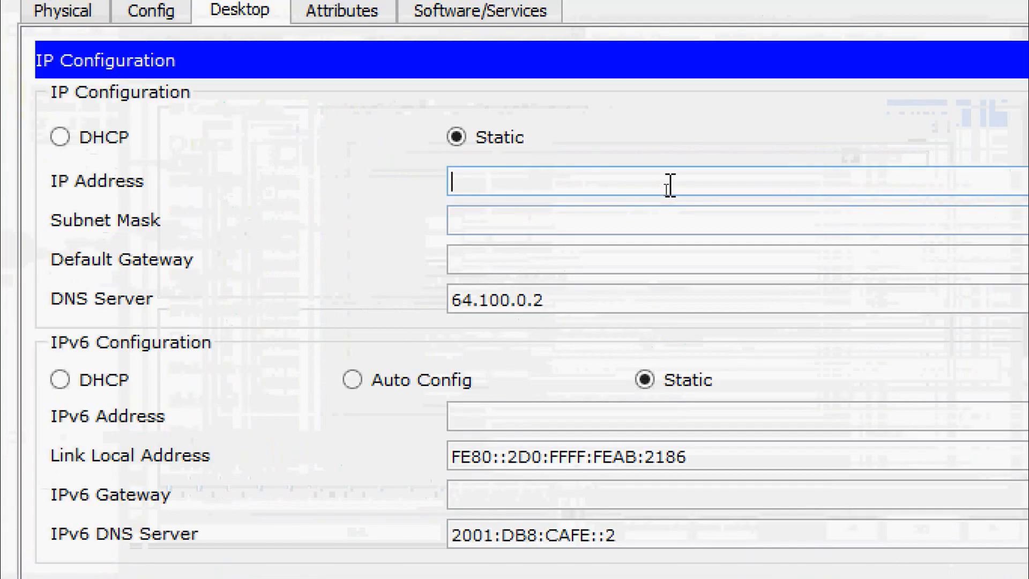
# Enter IPv4 192.168.0.195, change the mask to 255.255.255.224, and type gateway 192.168.0.193.
pyautogui.write('192.1')
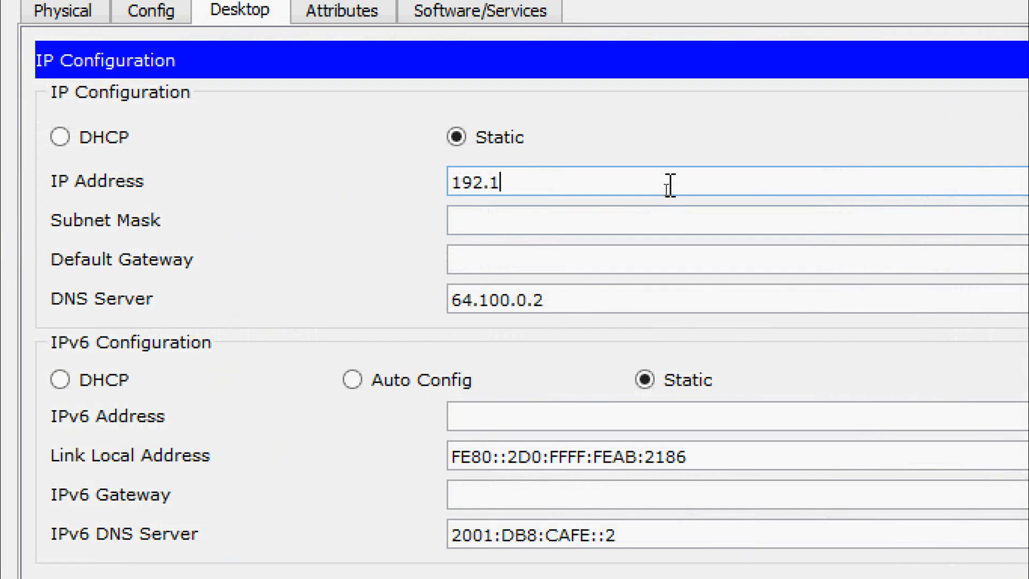
pyautogui.write('68.0.195')
pyautogui.press('Tab')
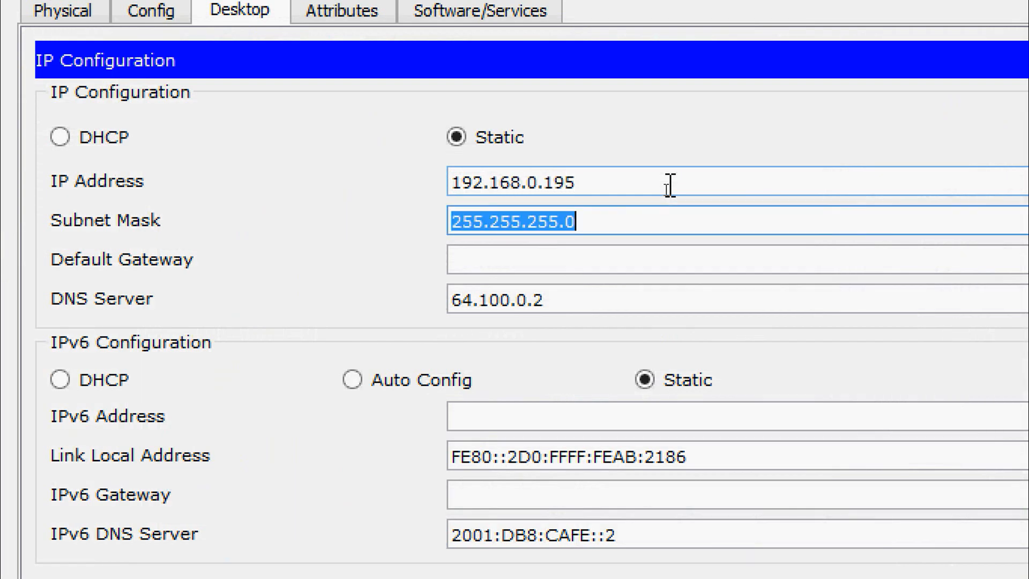
pyautogui.click(618, 232)
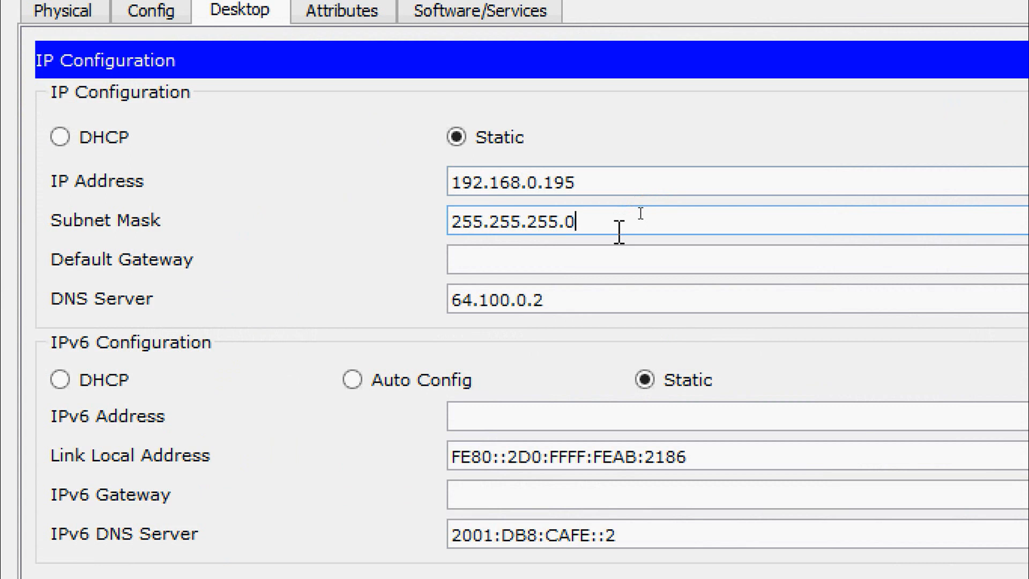
pyautogui.press('BackSpace')
pyautogui.write('224')
pyautogui.press('Tab')
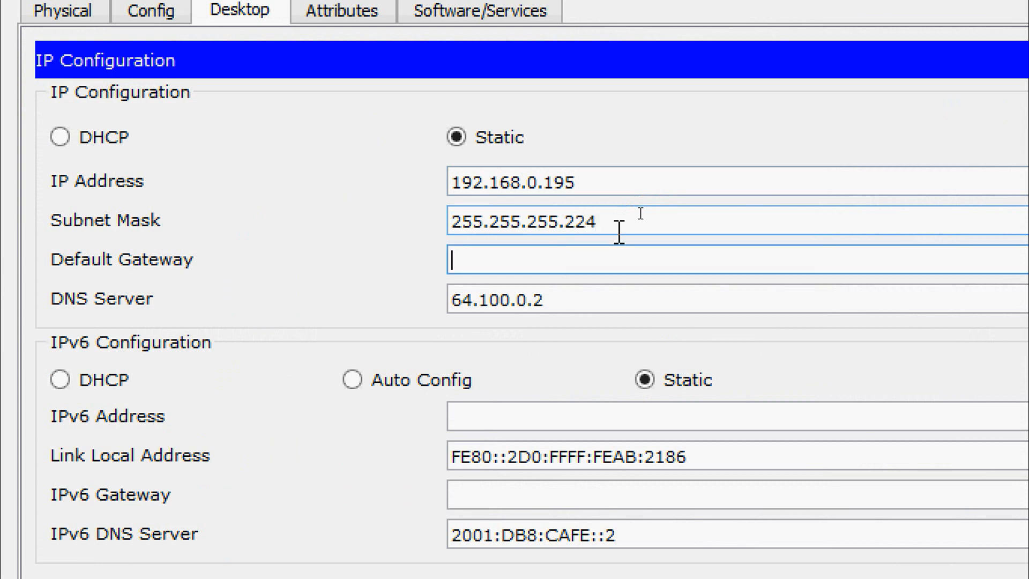
pyautogui.write('192.168')
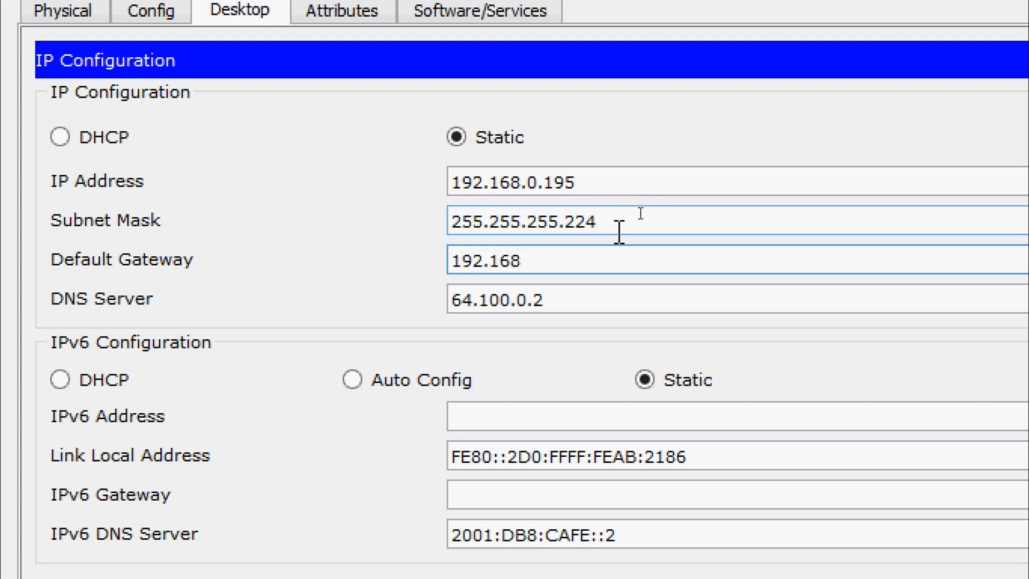
pyautogui.write('.0.193')
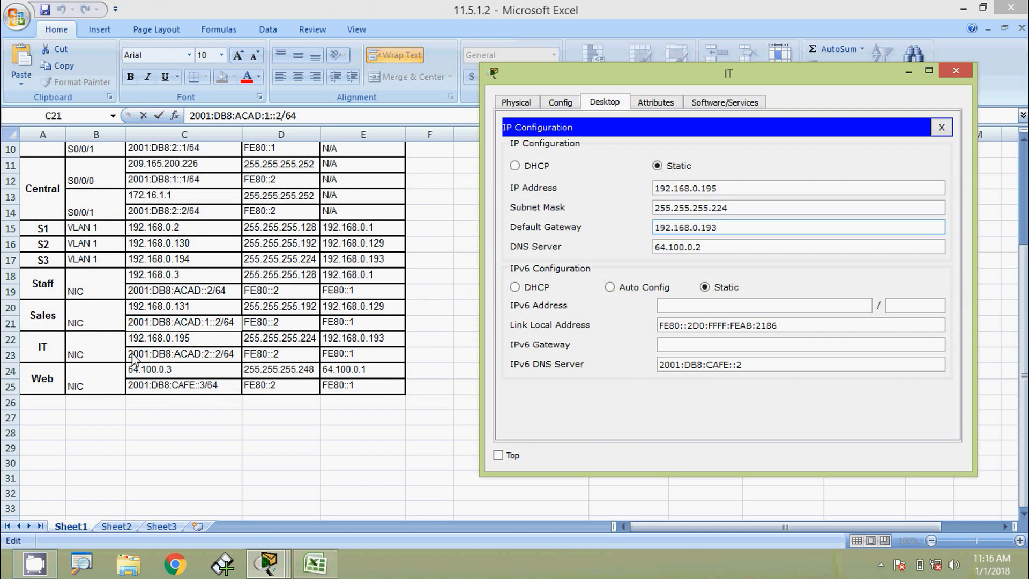
# Copy the IPv6 address 2001:DB8:ACAD:2::2 from Excel cell C23.
pyautogui.click(148, 354)
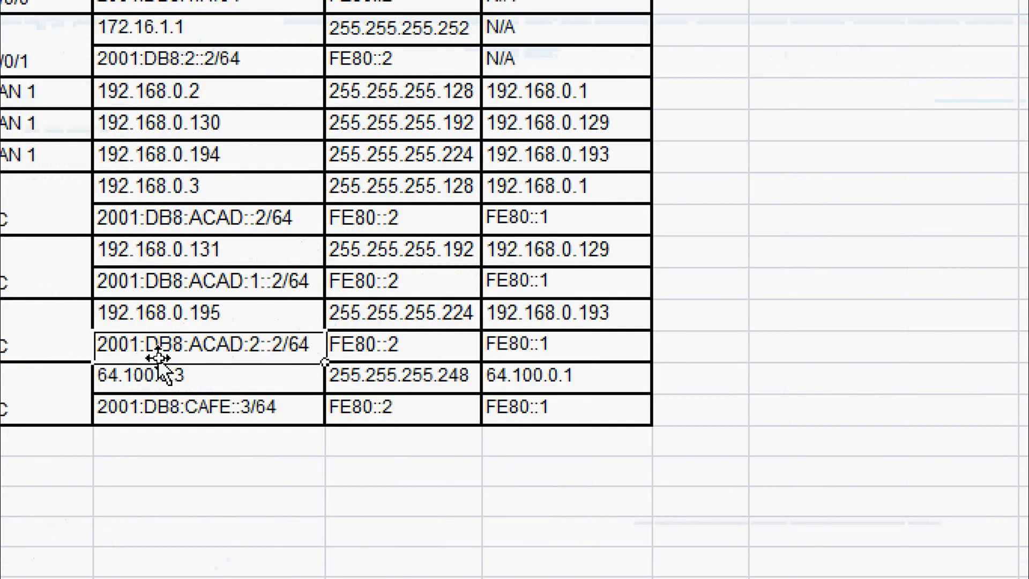
pyautogui.doubleClick(158, 358)
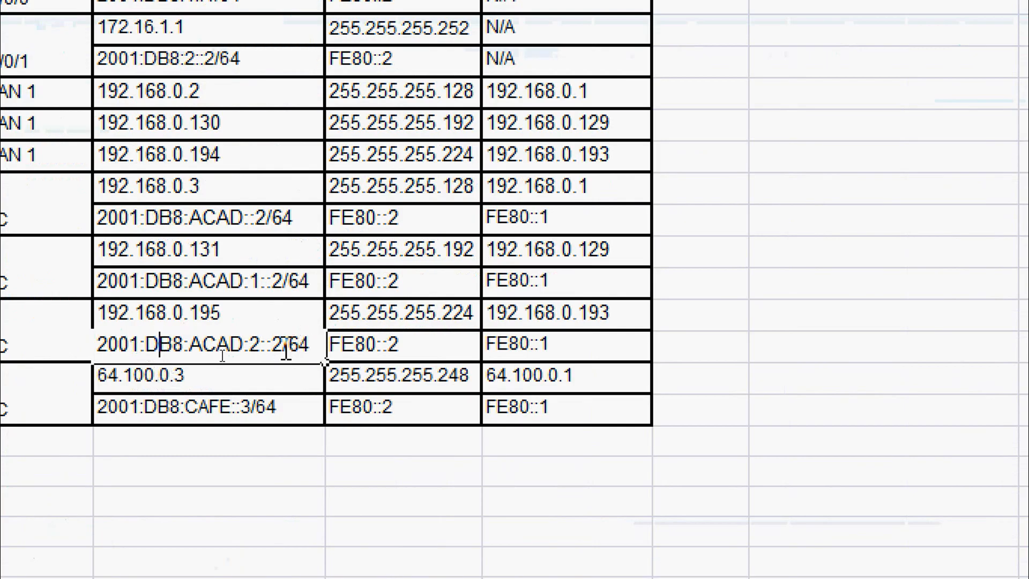
pyautogui.moveTo(283, 353); pyautogui.dragTo(98, 356)
pyautogui.hotkey('ctrl', 'c')
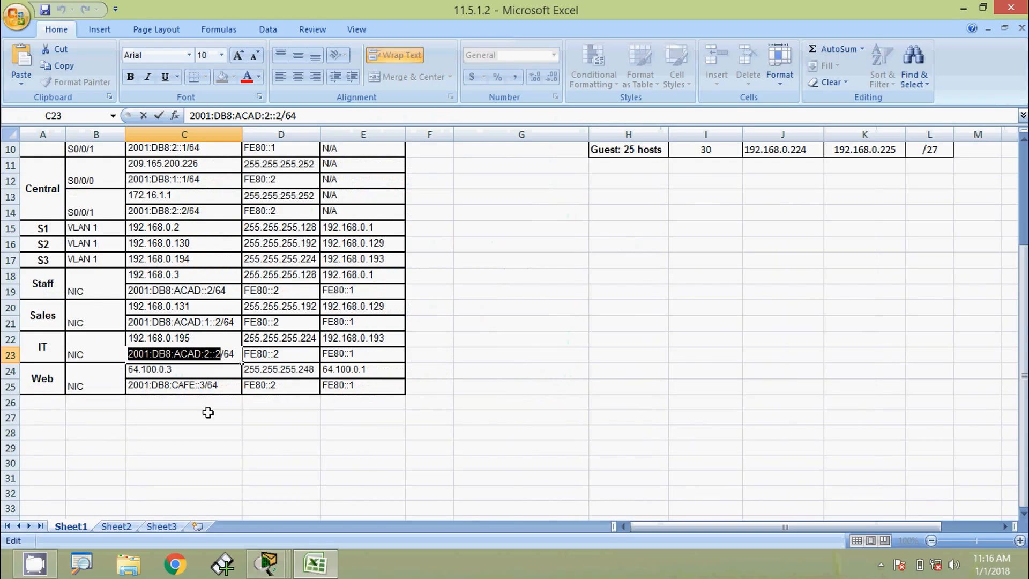
pyautogui.hotkey('alt', 'Tab')
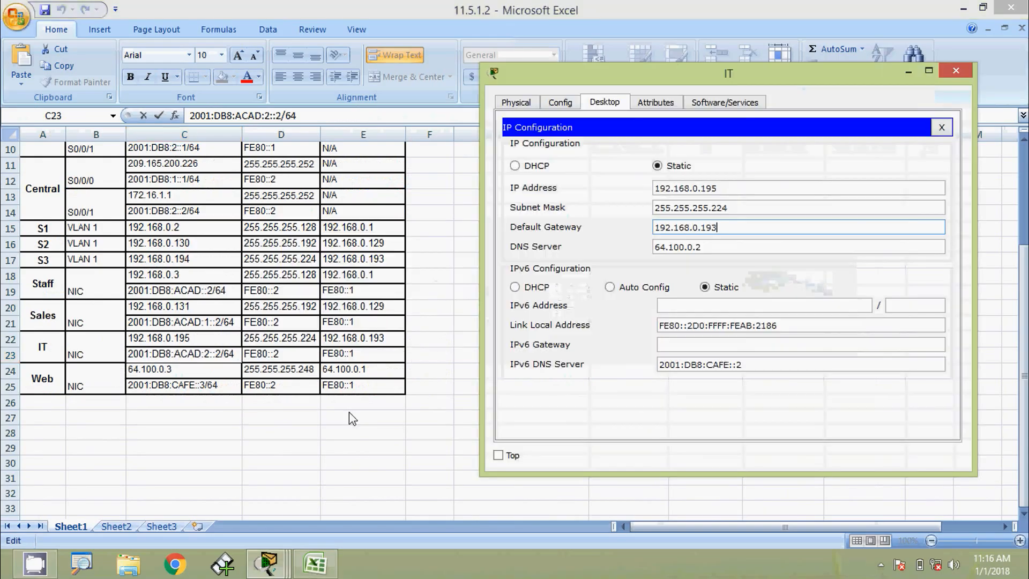
# Paste it as the IT PC's IPv6 address with prefix 64 and gateway FE80::1.
pyautogui.click(671, 306)
pyautogui.hotkey('ctrl', 'v')
pyautogui.click(898, 307)
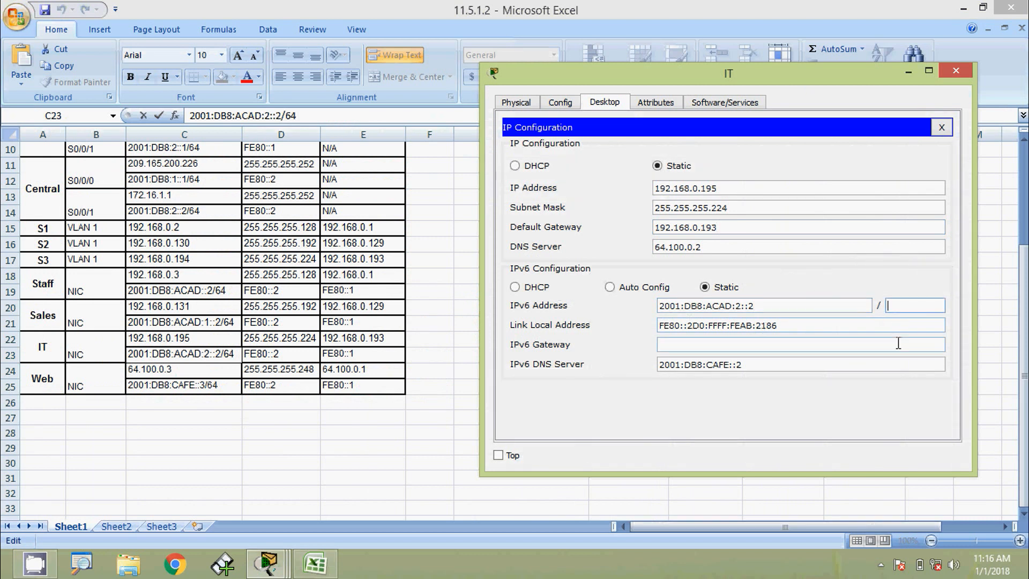
pyautogui.click(757, 343)
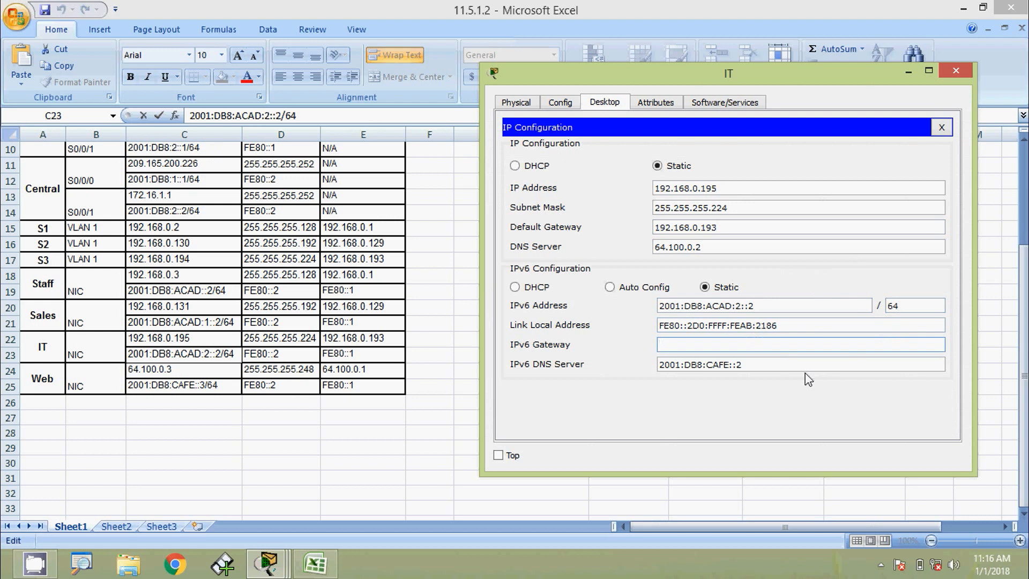
pyautogui.write('FE80::1')
pyautogui.click(787, 325)
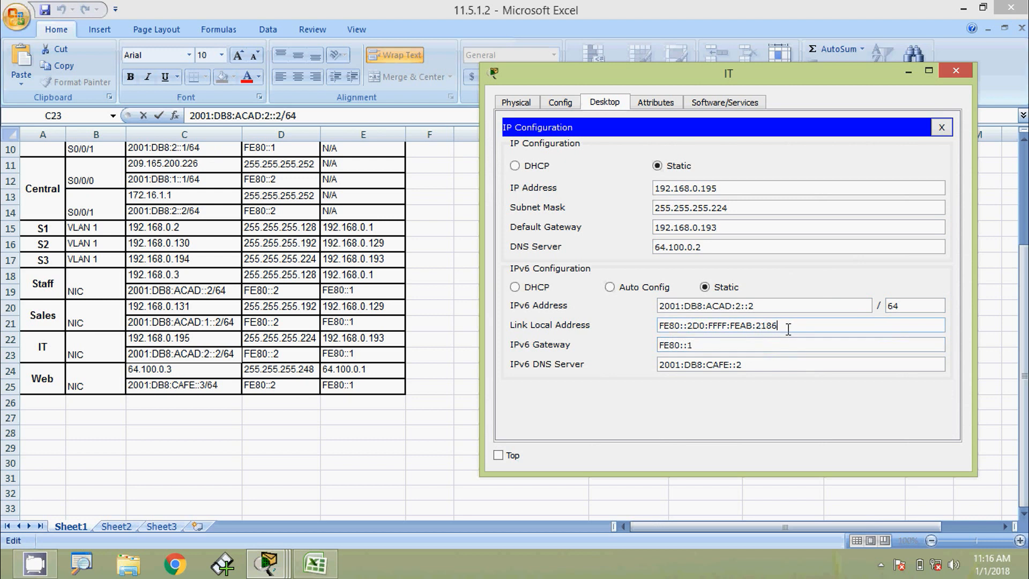
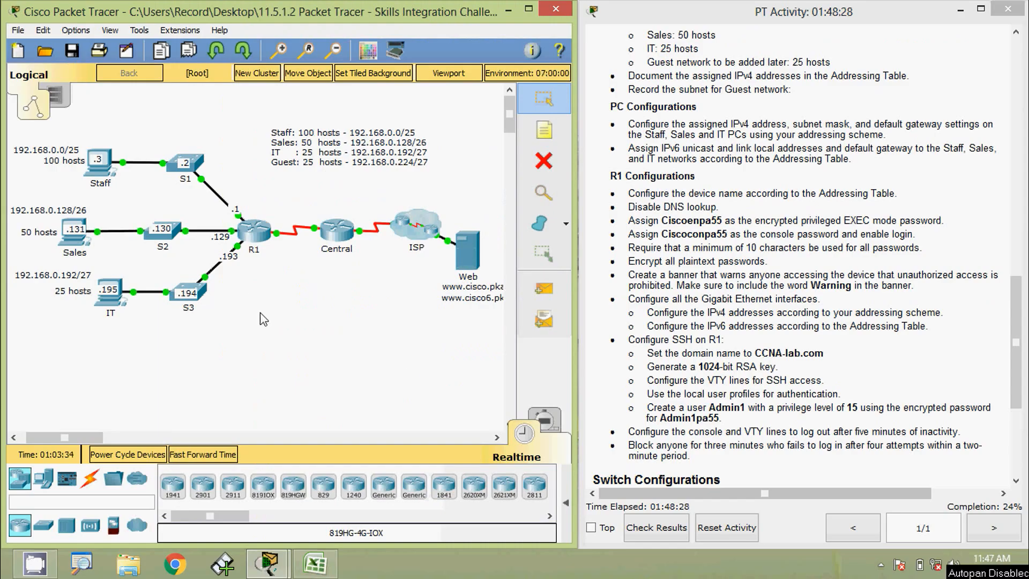
# Open R1's CLI and enter privileged and global configuration mode.
pyautogui.click(254, 229)
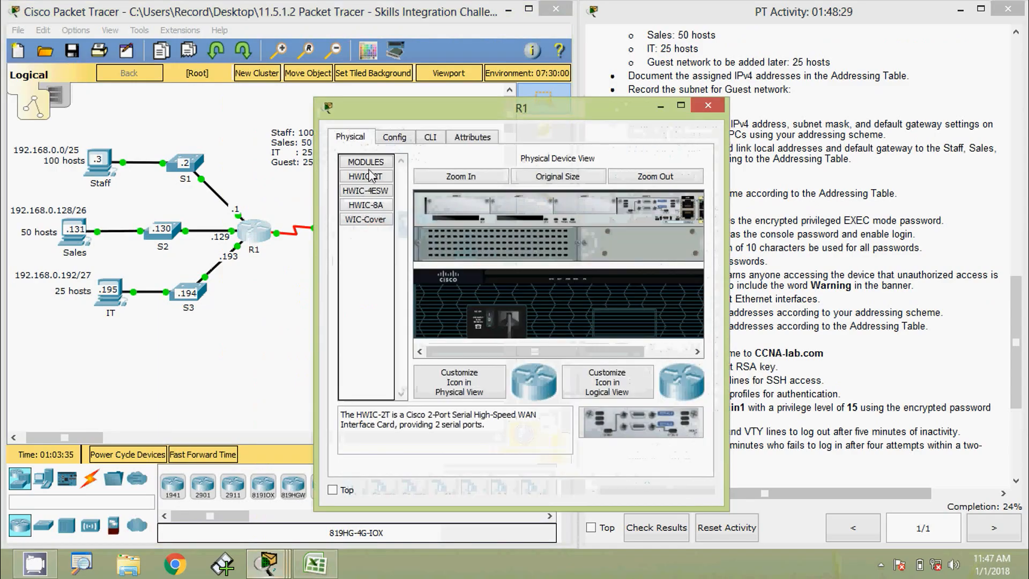
pyautogui.click(430, 137)
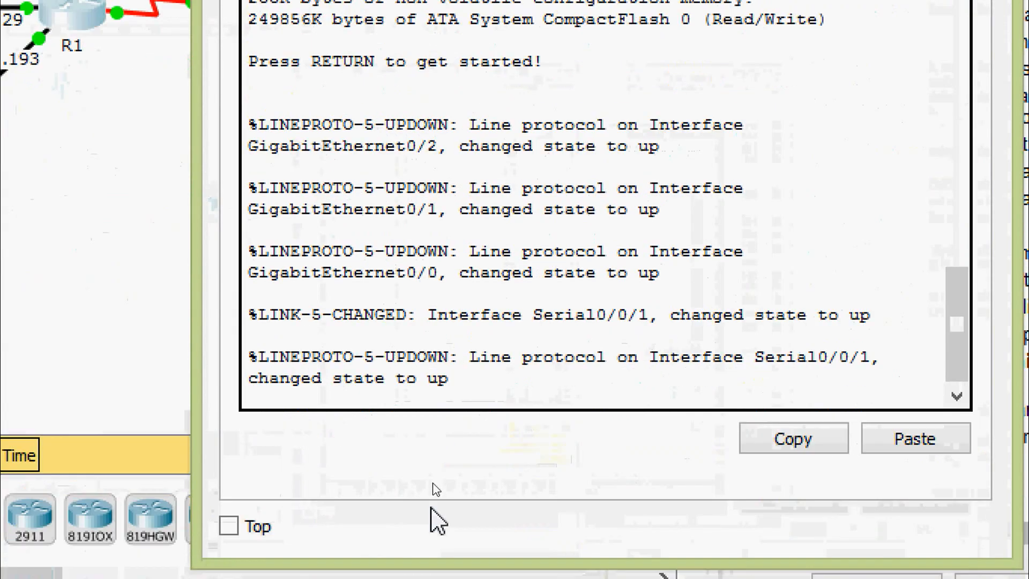
pyautogui.press('Return')
pyautogui.write('ena')
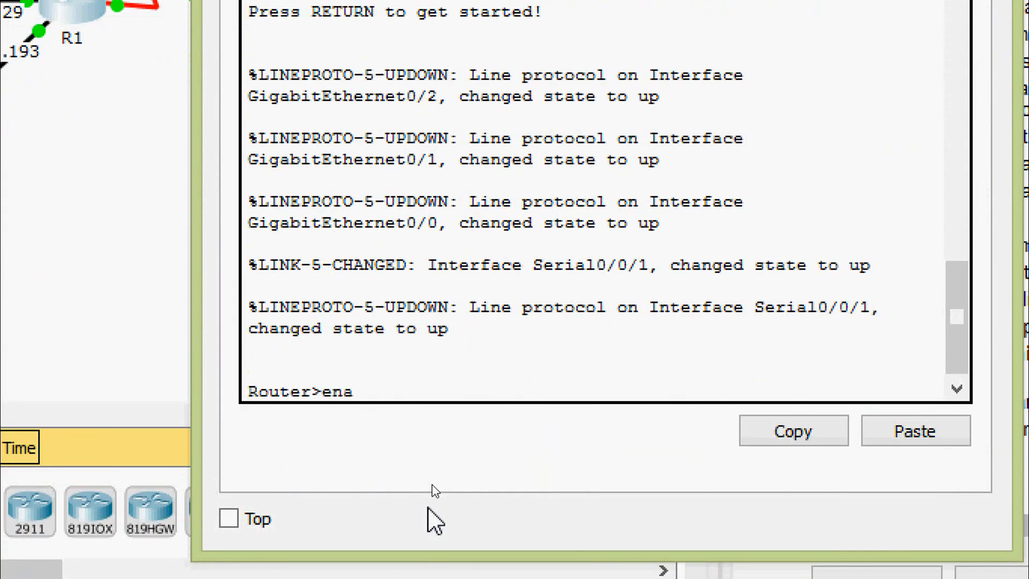
pyautogui.press('Return')
pyautogui.write('conf')
pyautogui.press('Tab')
pyautogui.write('t')
# Set the router hostname to R1.
pyautogui.press('Tab')
pyautogui.press('Return')
pyautogui.press('Return')
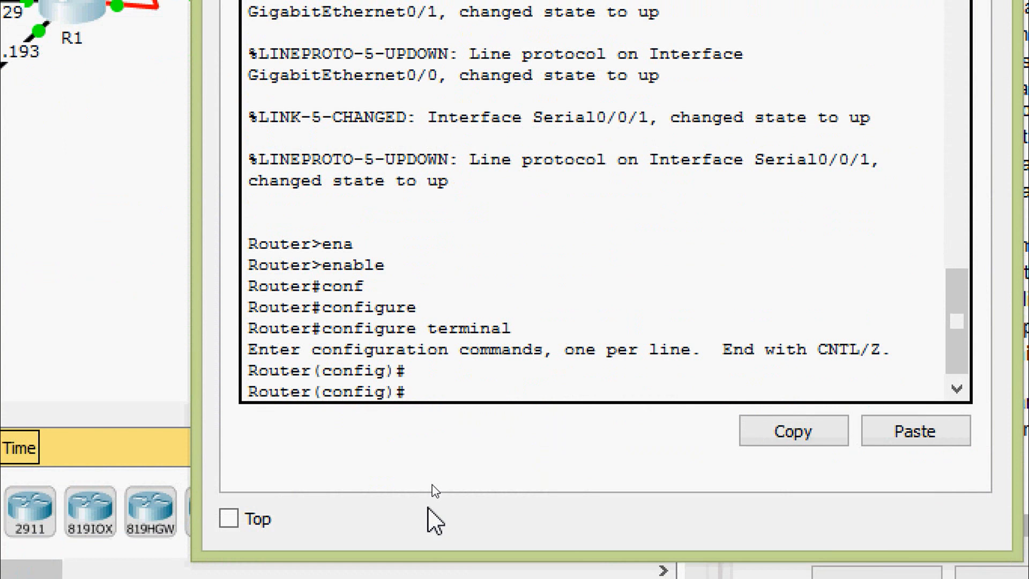
pyautogui.write('hos')
pyautogui.press('Tab')
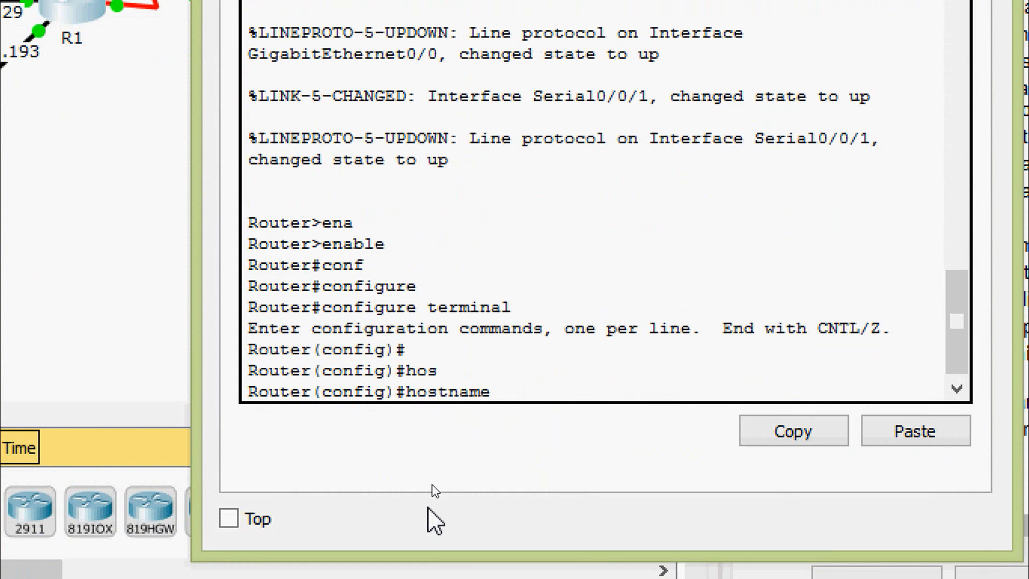
pyautogui.write('R1')
pyautogui.press('Return')
pyautogui.press('Return')
pyautogui.press('Return')
pyautogui.press('Return')
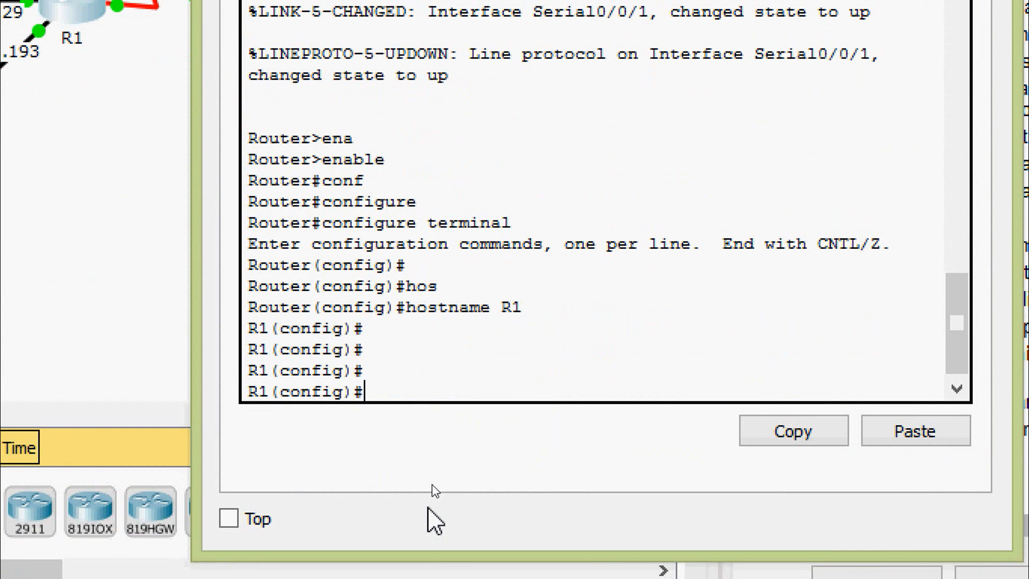
# Disable DNS lookup with no ip domain-lookup.
pyautogui.write('no ip loo')
pyautogui.press('Tab')
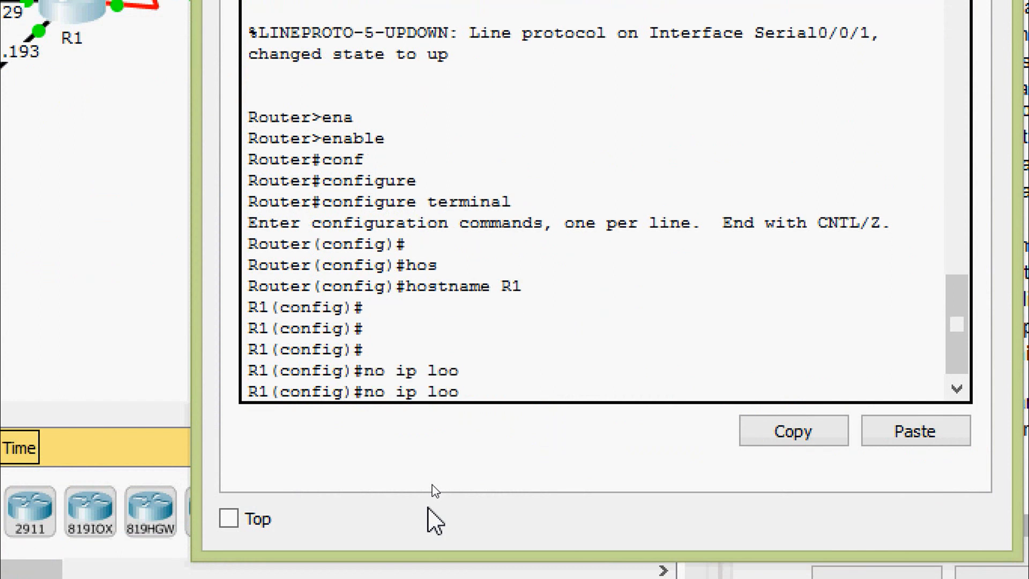
pyautogui.write('>?')
pyautogui.press('BackSpace')
pyautogui.press('BackSpace')
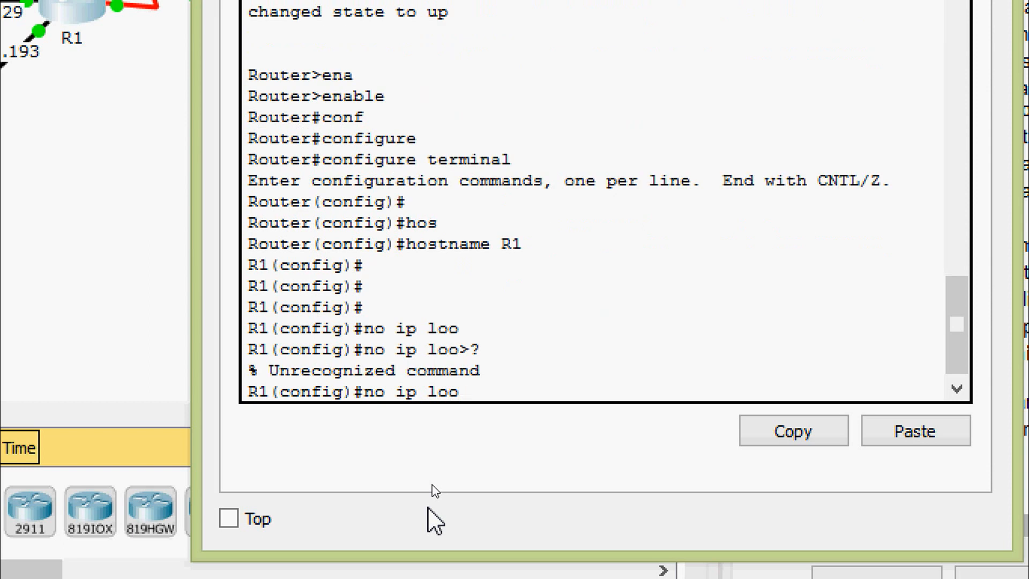
pyautogui.write('?')
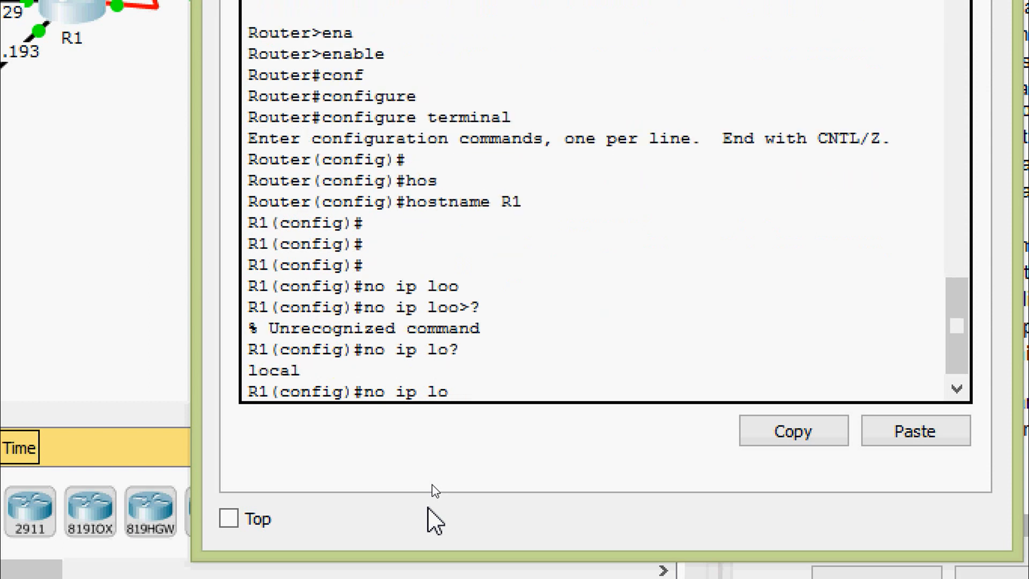
pyautogui.press('BackSpace')
pyautogui.press('BackSpace')
pyautogui.write('do')
pyautogui.write('?')
pyautogui.write('m')
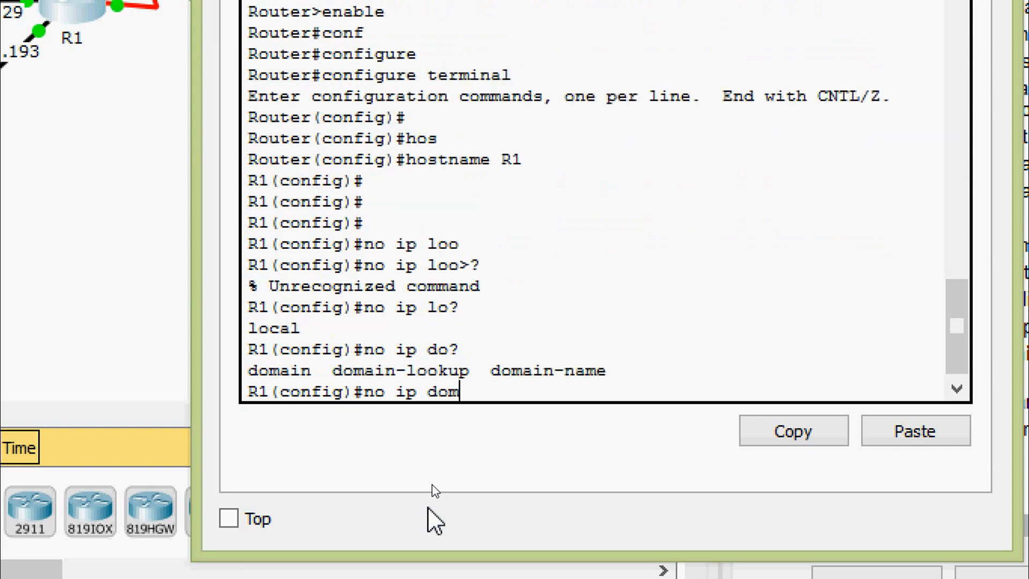
pyautogui.write('ain-l')
pyautogui.press('Tab')
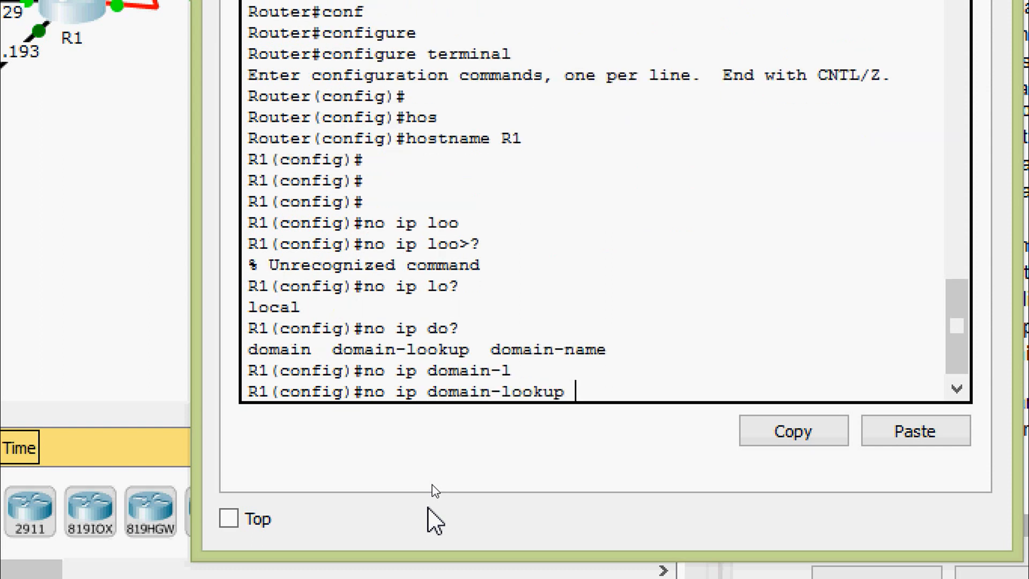
pyautogui.press('Return')
pyautogui.press('Return')
pyautogui.press('Return')
pyautogui.press('Return')
pyautogui.press('Return')
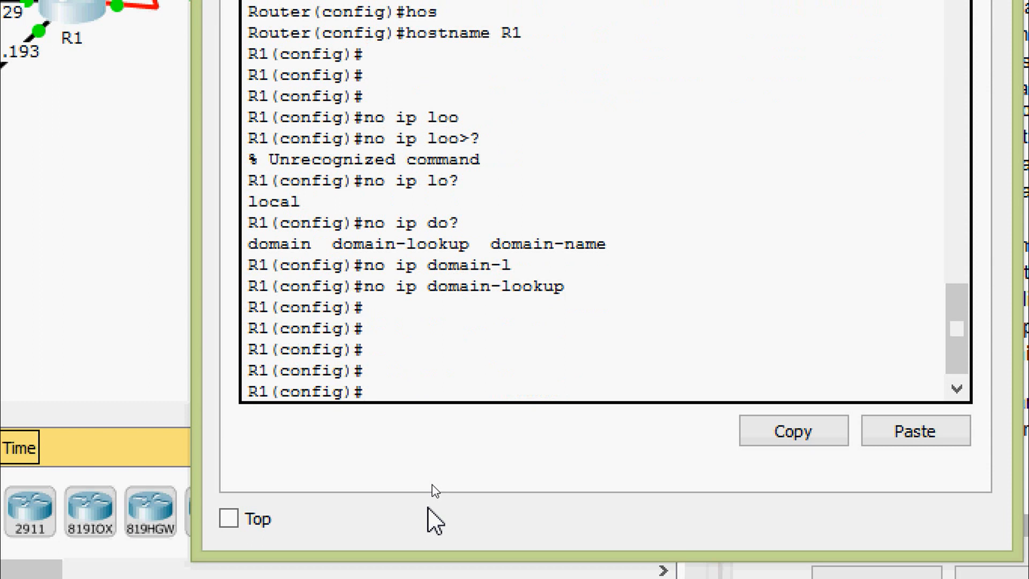
# Set an encrypted enable secret password on R1.
pyautogui.write('ena')
pyautogui.press('Tab')
pyautogui.write('se')
pyautogui.press('Tab')
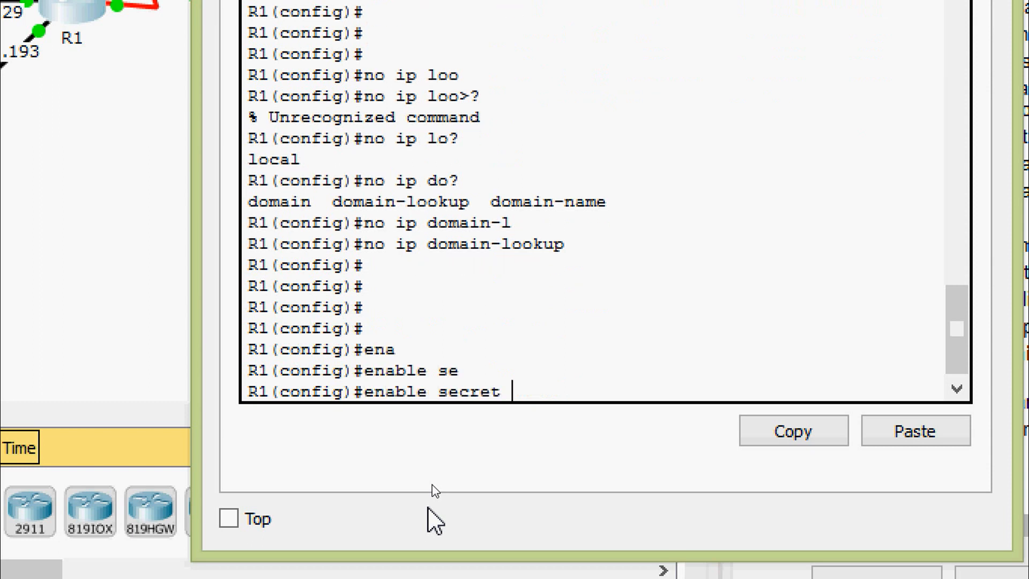
pyautogui.write('Ciscoenpa')
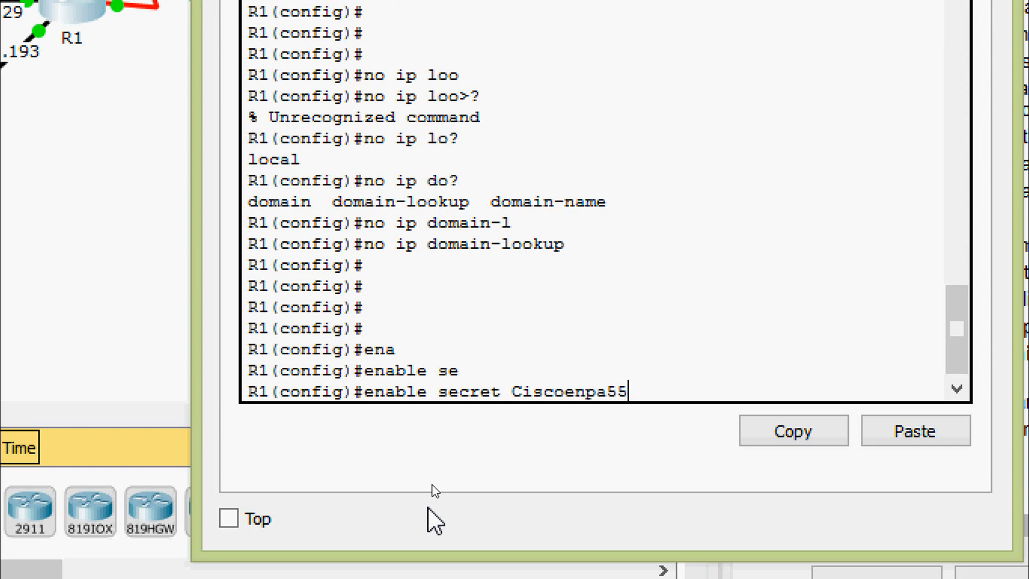
pyautogui.write('55')
pyautogui.press('Return')
pyautogui.press('Return')
pyautogui.press('Return')
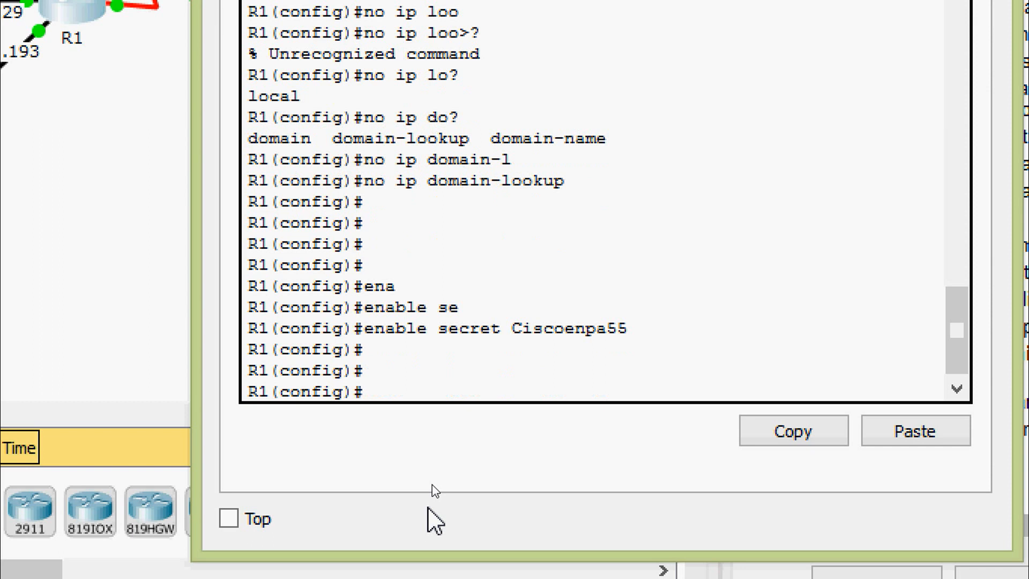
# Give console line 0 a password, require login, and exit line configuration.
pyautogui.write('line')
pyautogui.press('Tab')
pyautogui.write('con')
pyautogui.press('Tab')
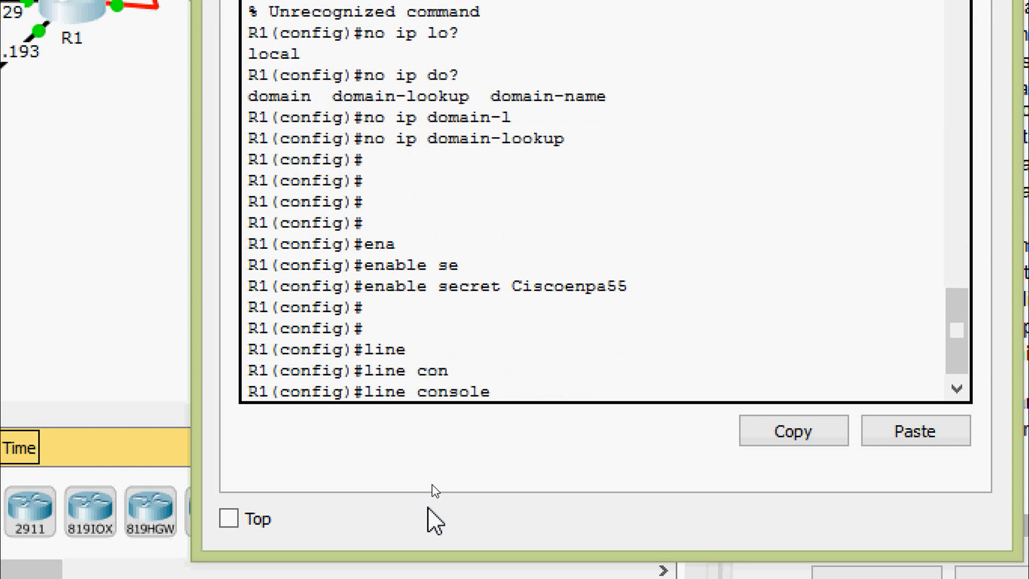
pyautogui.write('0')
pyautogui.press('Return')
pyautogui.press('Return')
pyautogui.write('pas')
pyautogui.press('Tab')
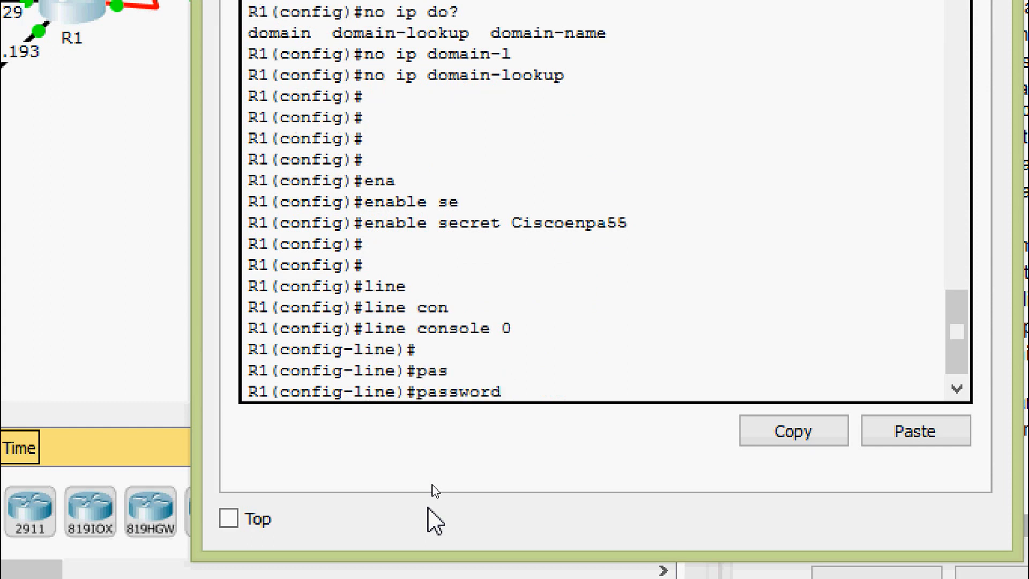
pyautogui.write('Ciscoconp')
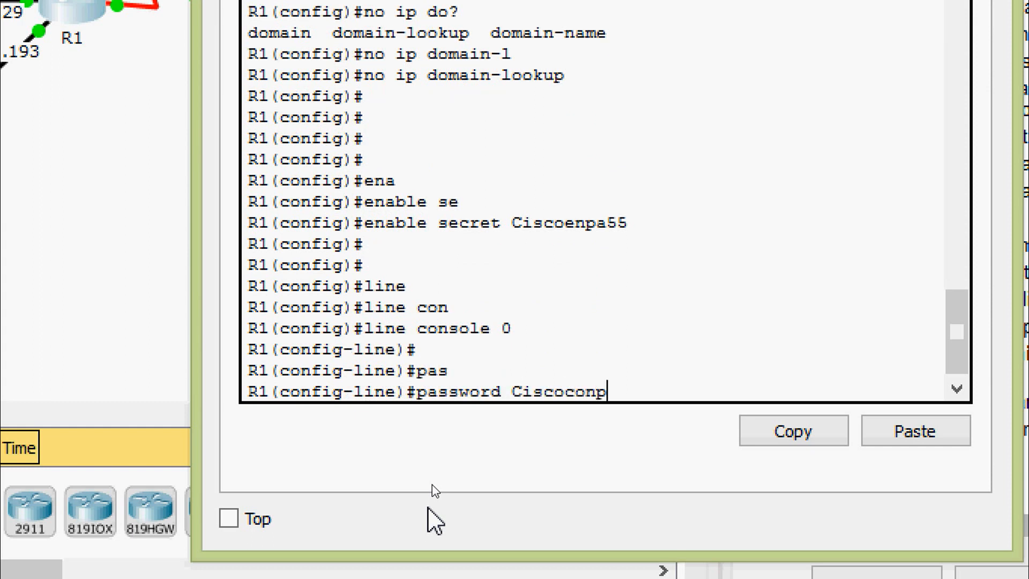
pyautogui.write('a55')
pyautogui.press('Return')
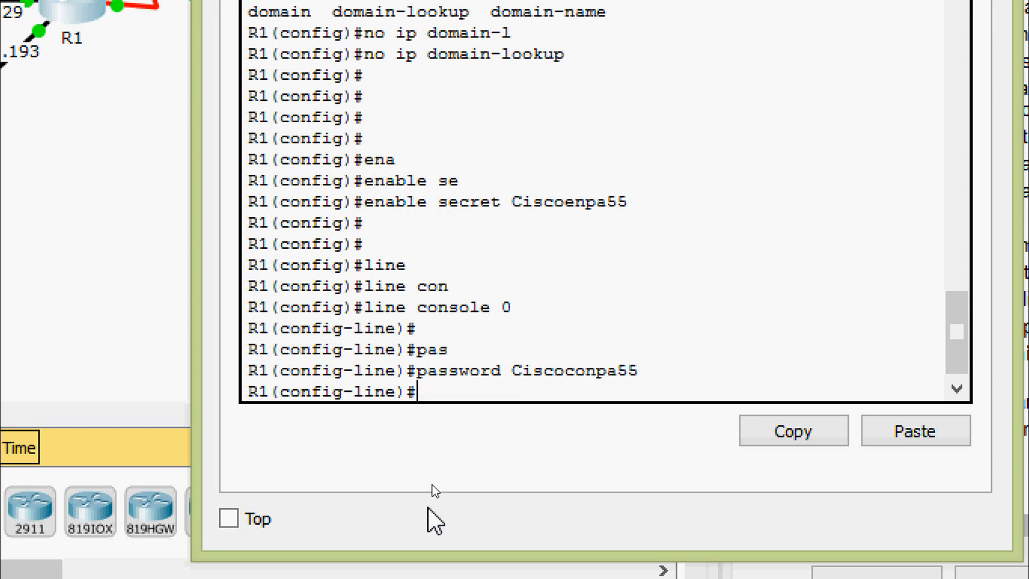
pyautogui.press('Return')
pyautogui.write('login')
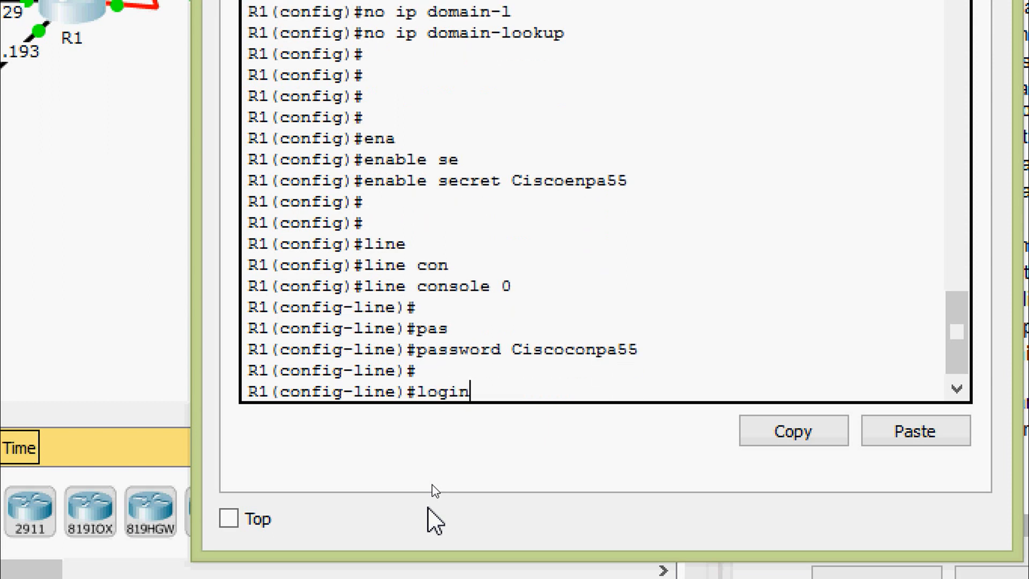
pyautogui.press('Return')
pyautogui.press('Return')
pyautogui.write('exit')
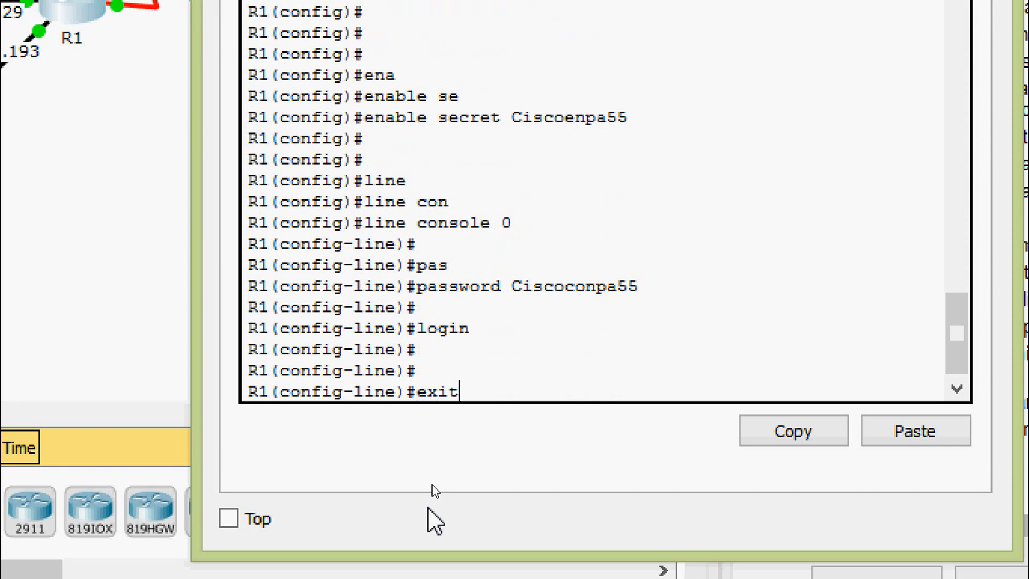
pyautogui.press('Return')
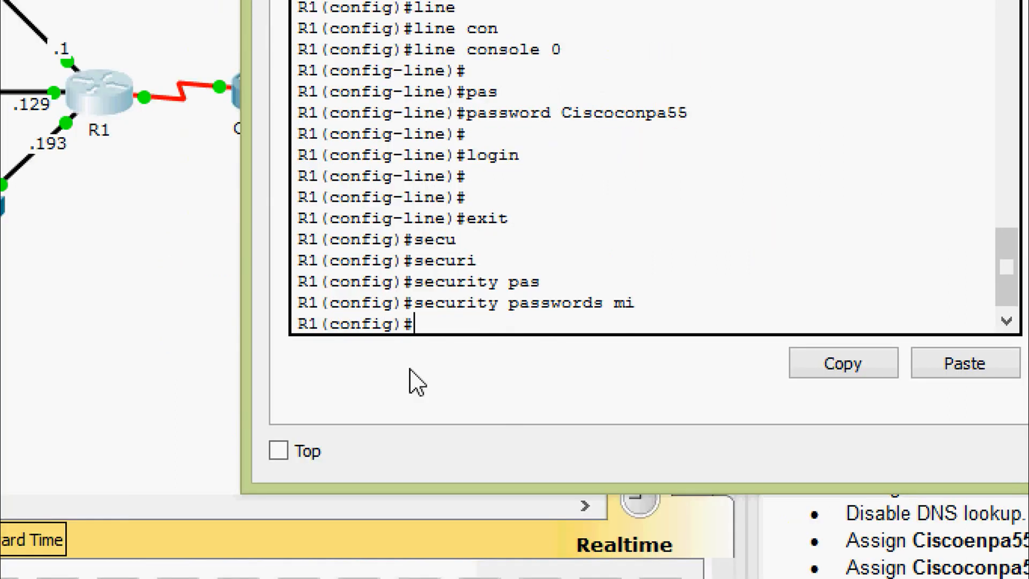
# Require a minimum password length of 10 characters.
pyautogui.write('secu?ri')
pyautogui.press('Tab')
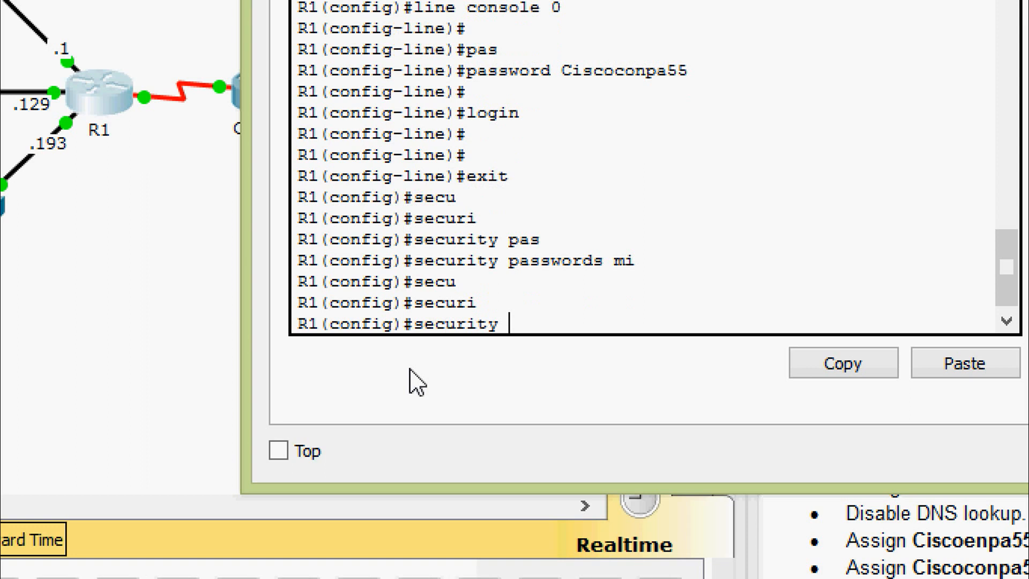
pyautogui.write('passwords')
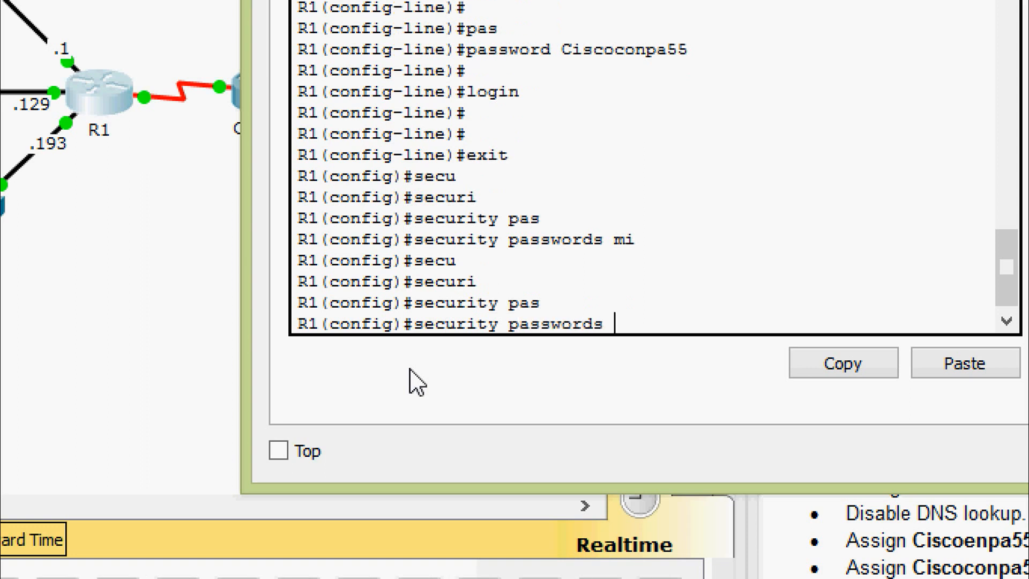
pyautogui.write('min')
pyautogui.press('Tab')
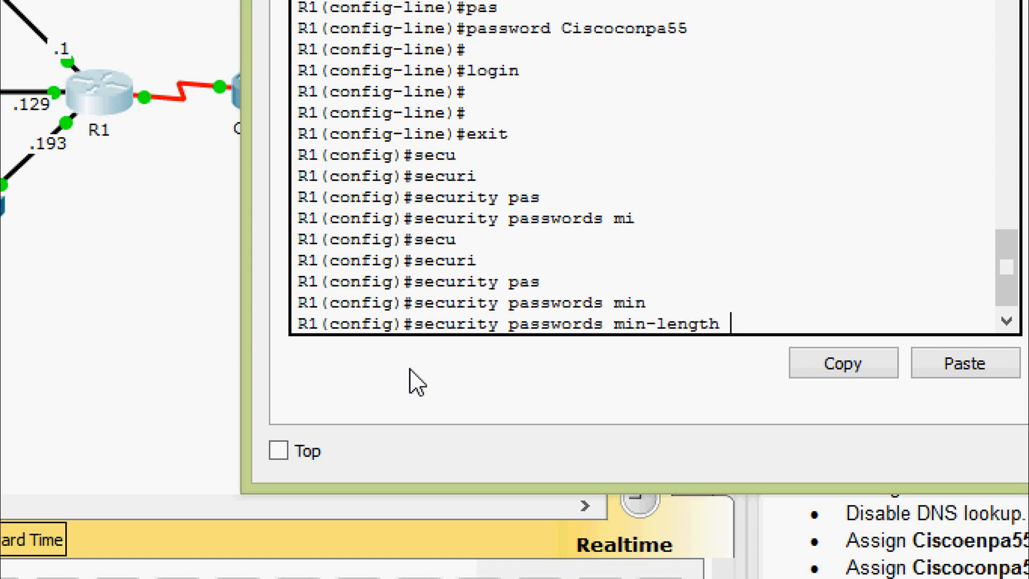
pyautogui.write('10')
pyautogui.press('Return')
pyautogui.press('Return')
pyautogui.press('Return')
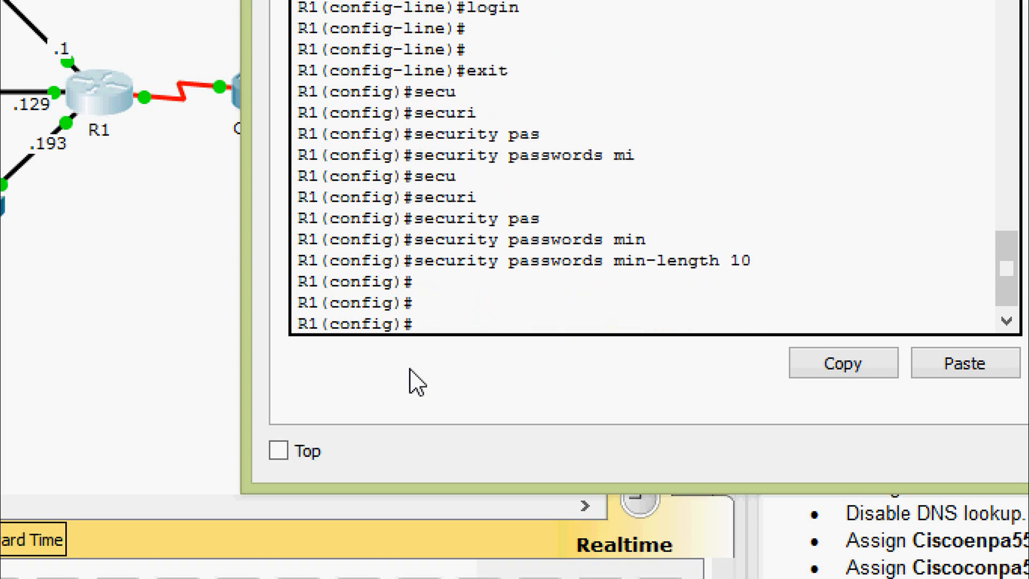
# Enable service password-encryption to encrypt plaintext passwords.
pyautogui.write('ser')
pyautogui.press('Tab')
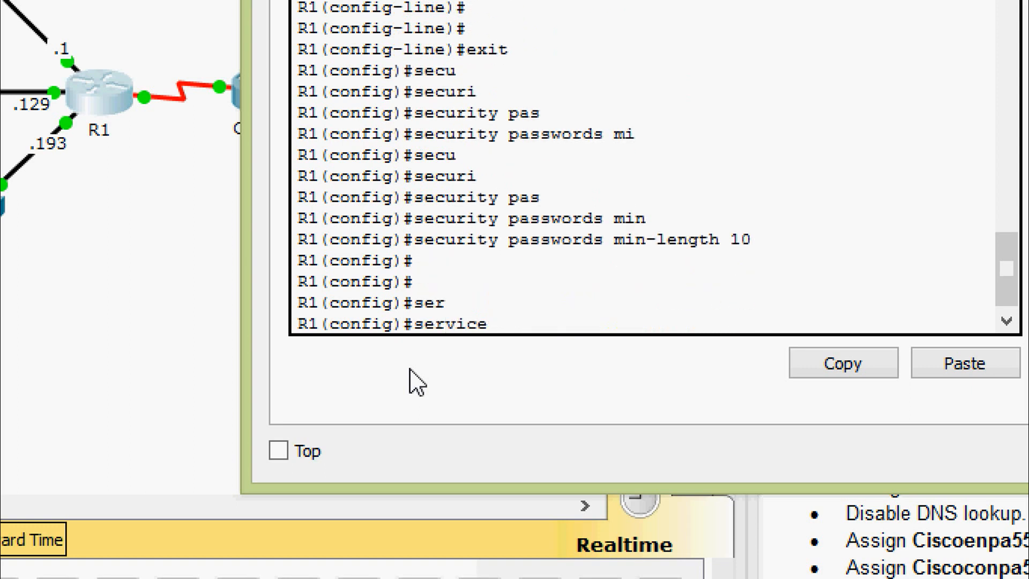
pyautogui.write('pas')
pyautogui.press('Tab')
pyautogui.press('Return')
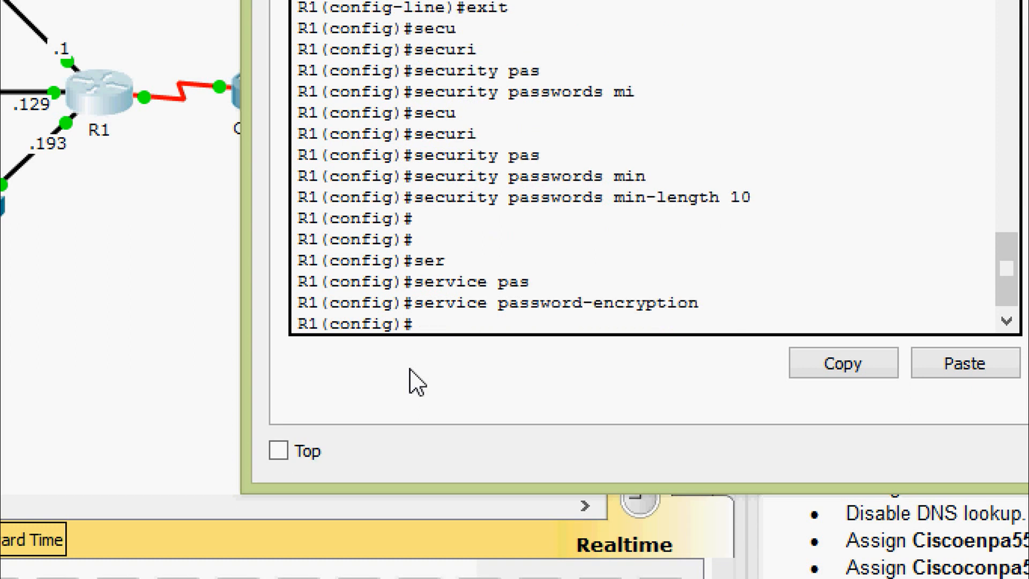
pyautogui.press('Return')
pyautogui.press('Return')
# Configure the MOTD banner as '& Warning &'.
pyautogui.write('ban')
pyautogui.press('Tab')
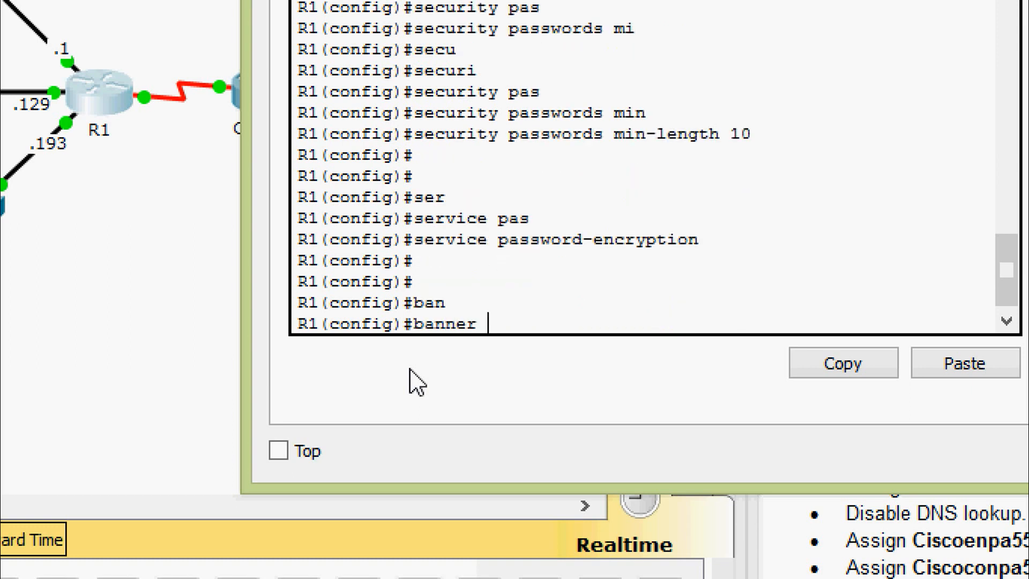
pyautogui.write('mo')
pyautogui.press('Tab')
pyautogui.write('& ')
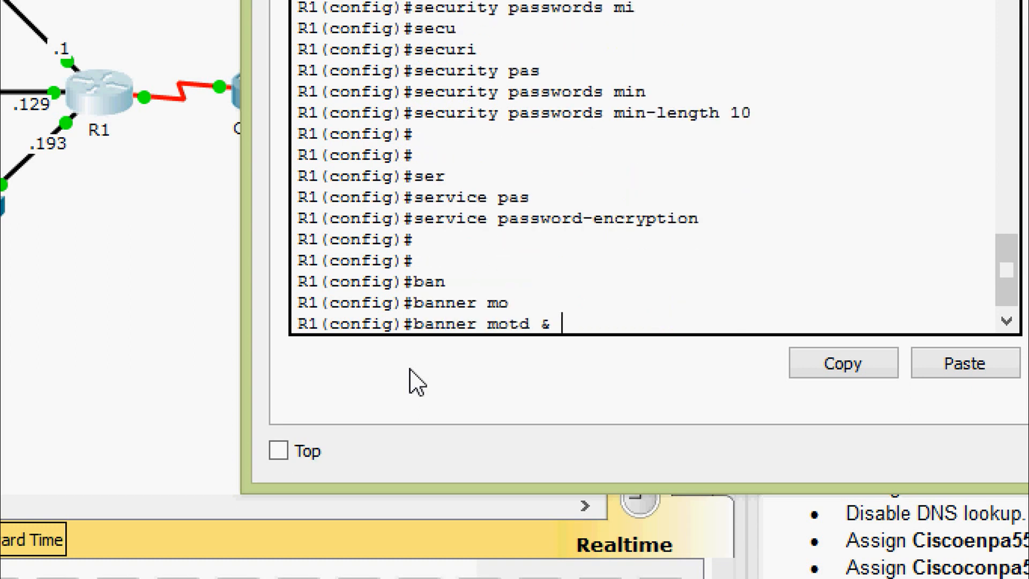
pyautogui.write('Warning')
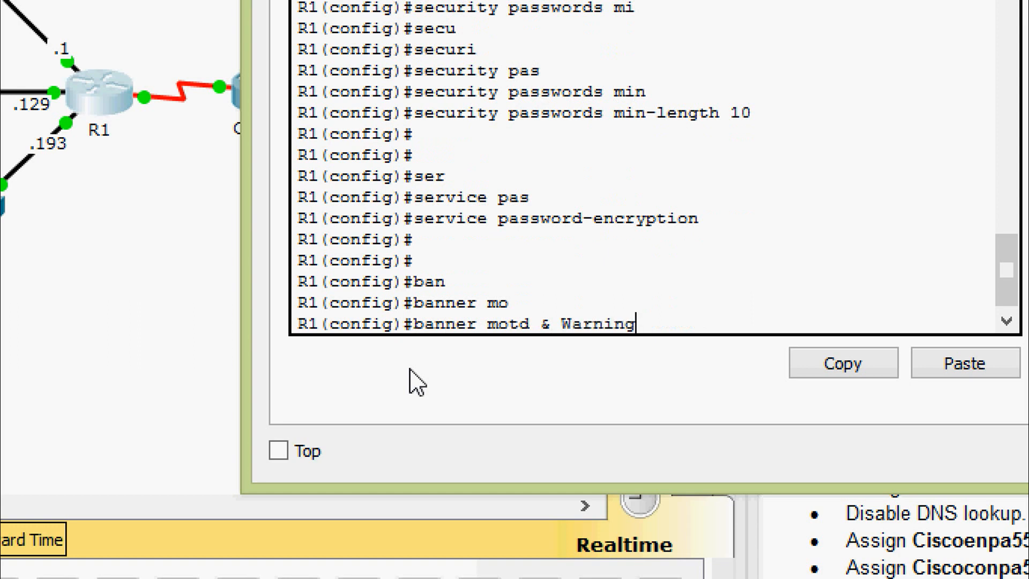
pyautogui.write(' &')
pyautogui.press('Return')
pyautogui.press('Return')
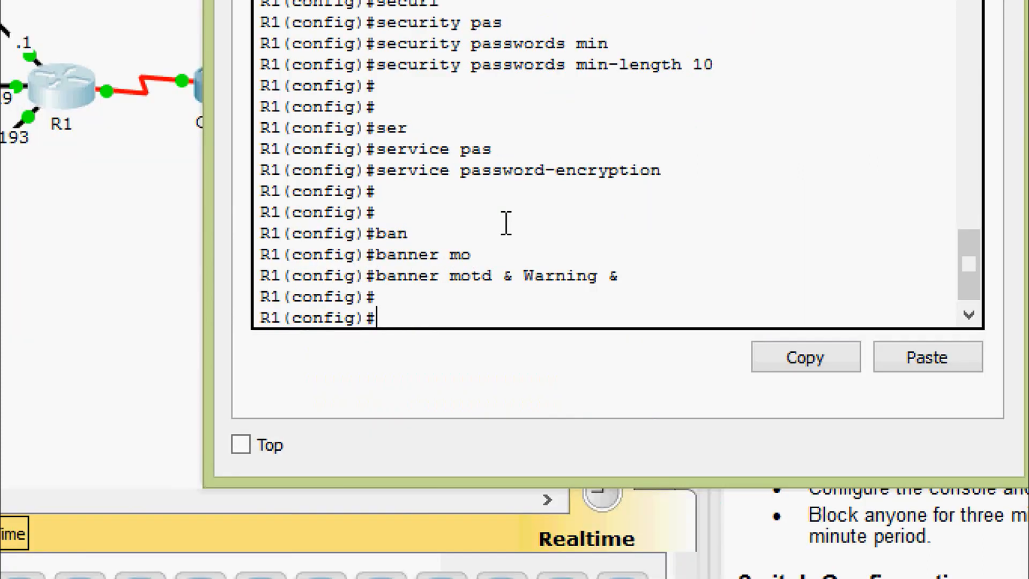
# Enter GigabitEthernet 0/0 and assign 192.168.0.1 255.255.255.128.
pyautogui.write('inter')
pyautogui.press('Tab')
pyautogui.write('gi')
pyautogui.press('Tab')
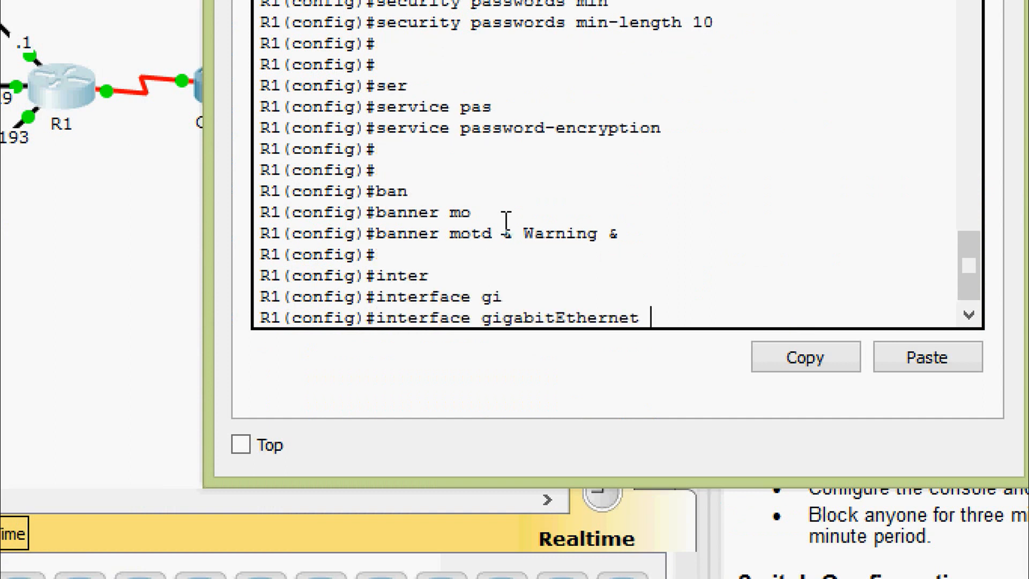
pyautogui.write('0/0')
pyautogui.press('Return')
pyautogui.write('ip ad')
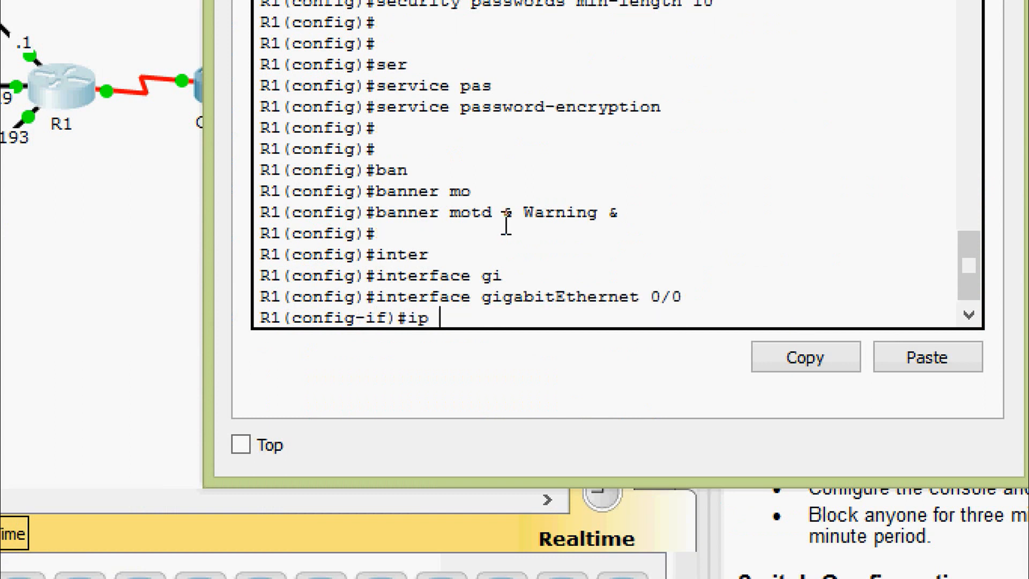
pyautogui.press('Tab')
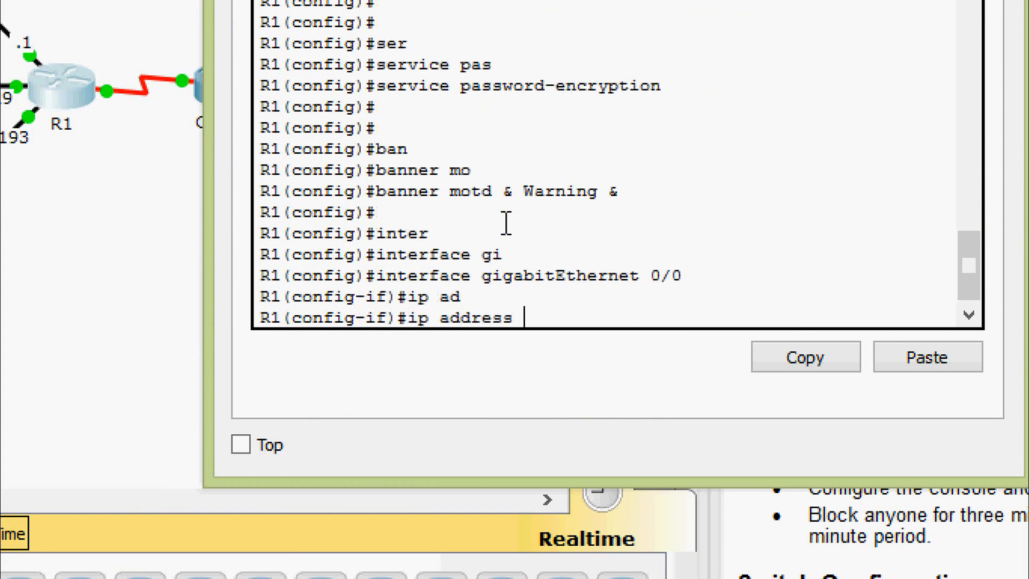
pyautogui.write('192.168.0.1')
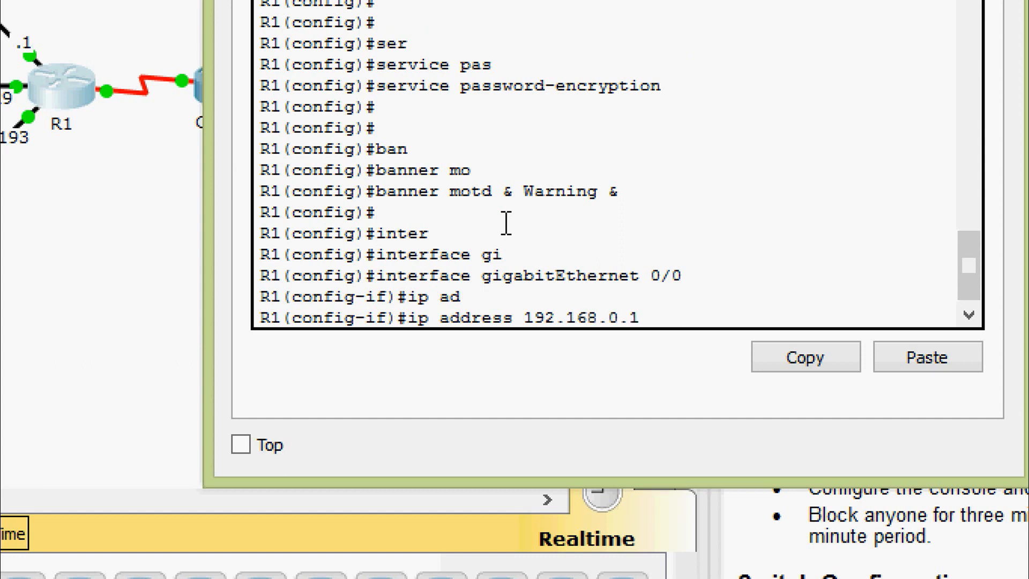
pyautogui.write(' 255.255.25')
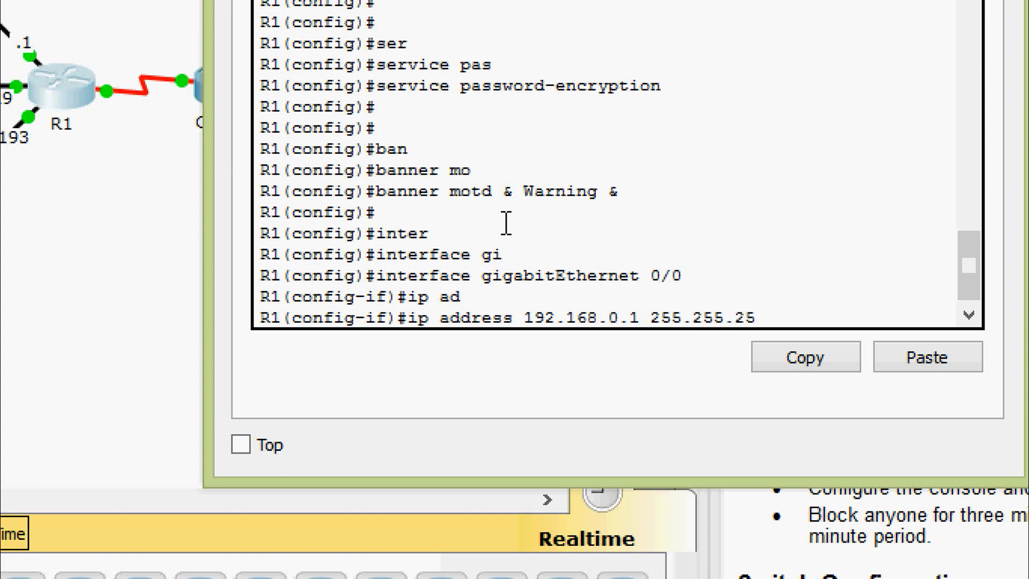
pyautogui.write('5.128')
pyautogui.press('Return')
pyautogui.press('Return')
pyautogui.press('Return')
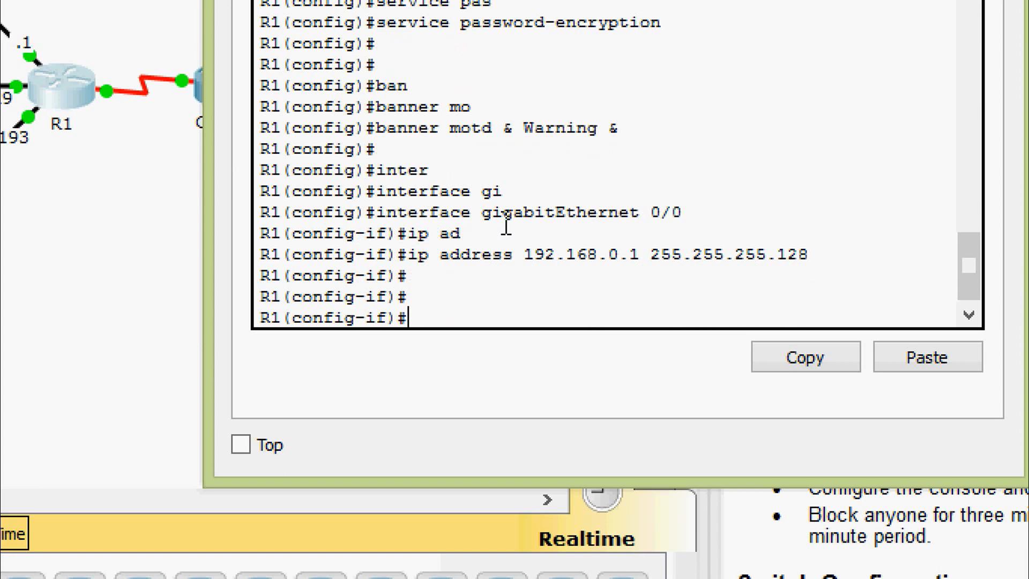
# Add FE80::1 as the interface's link-local address.
pyautogui.write('ipv')
pyautogui.press('Tab')
pyautogui.write('ad')
pyautogui.press('Tab')
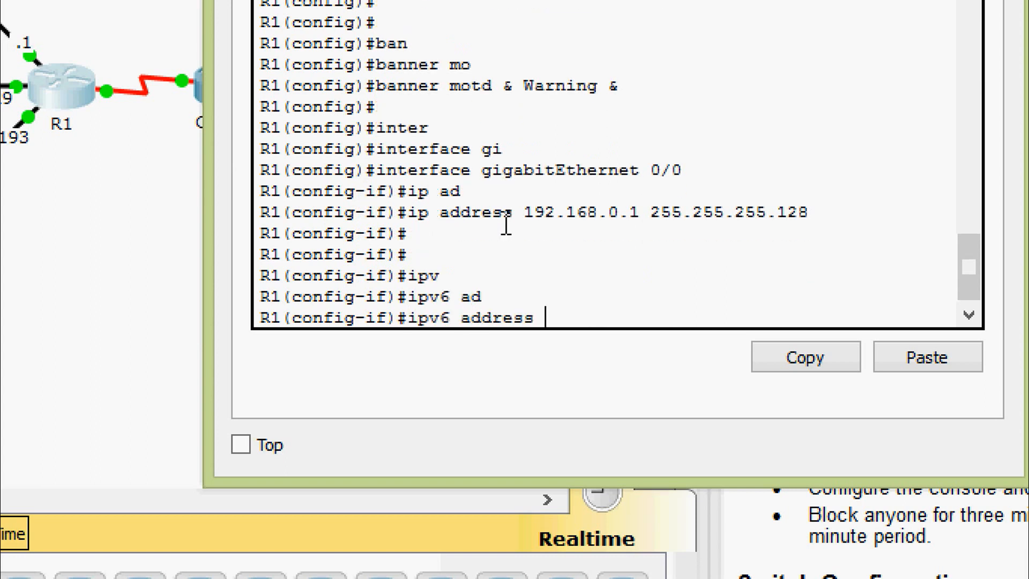
pyautogui.write('FE80::')
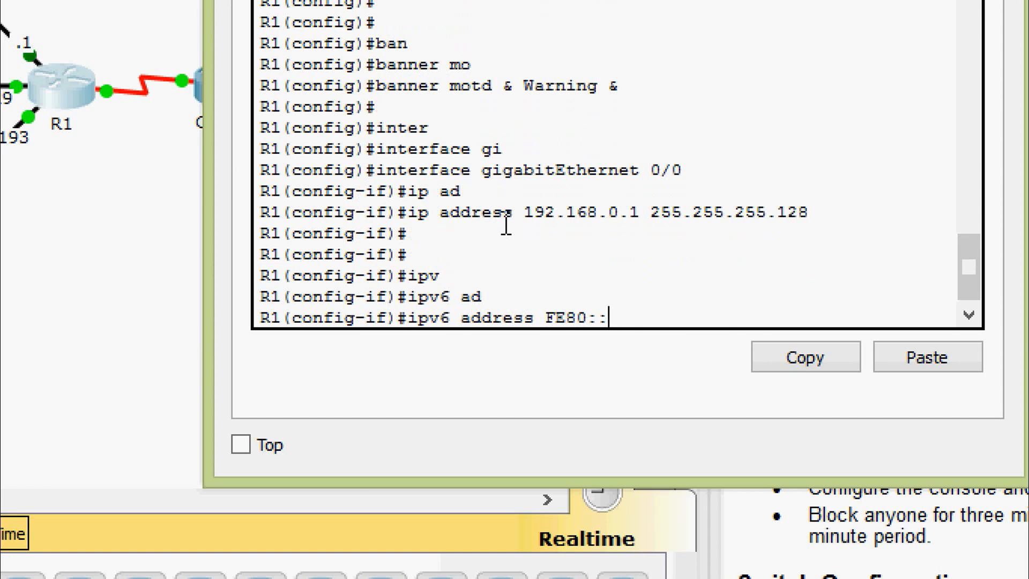
pyautogui.write('1 ?LINK')
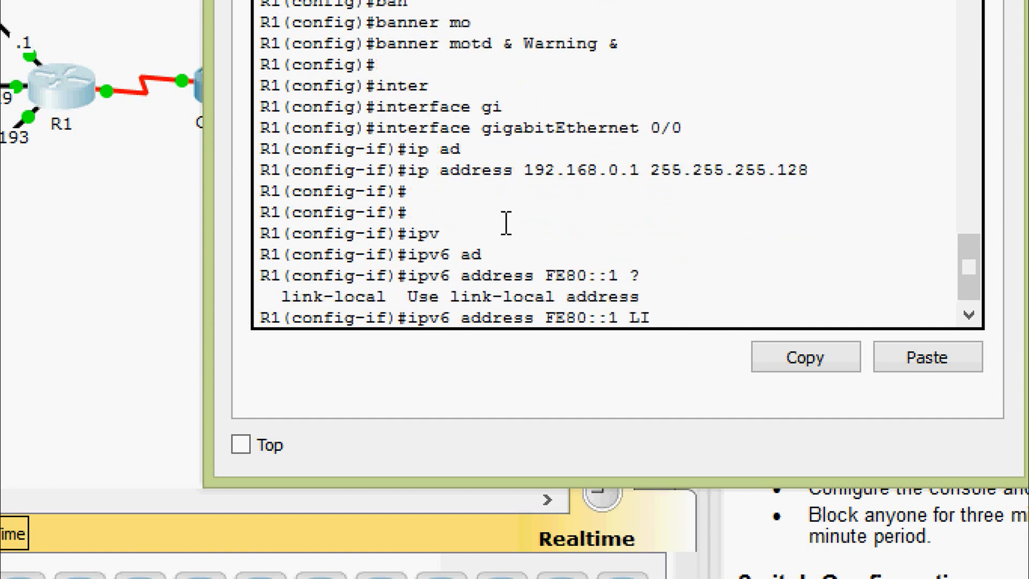
pyautogui.press('Tab')
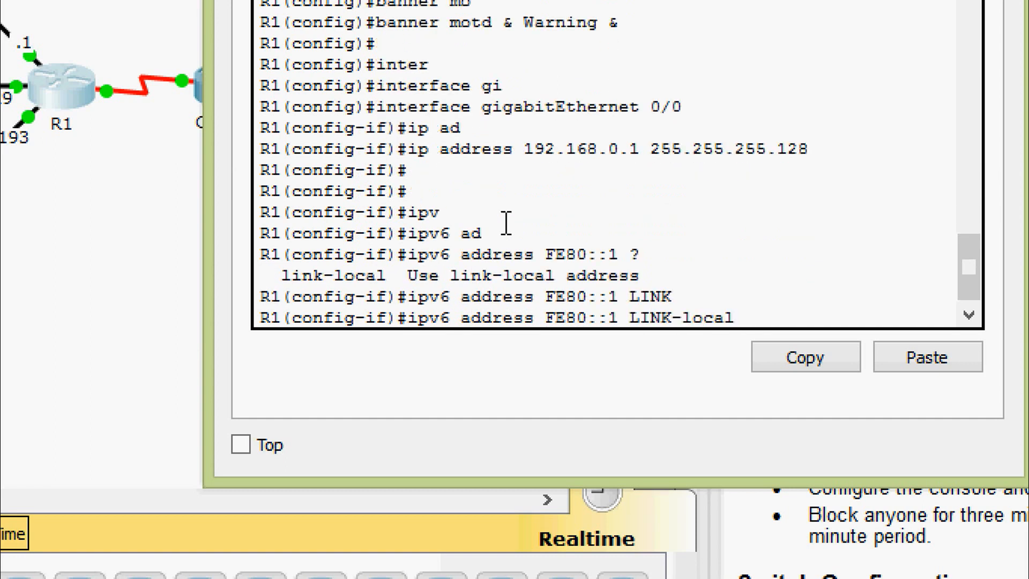
pyautogui.press('Return')
pyautogui.press('Return')
# Add IPv6 2001:DB8:ACAD::1/64 and bring the interface up with no shutdown.
pyautogui.write('IPV')
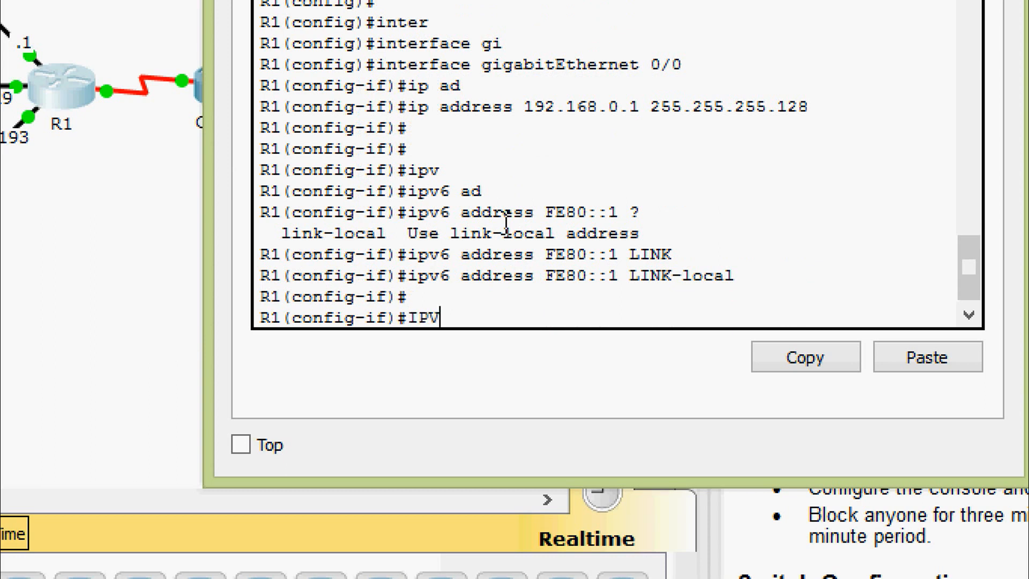
pyautogui.press('Tab')
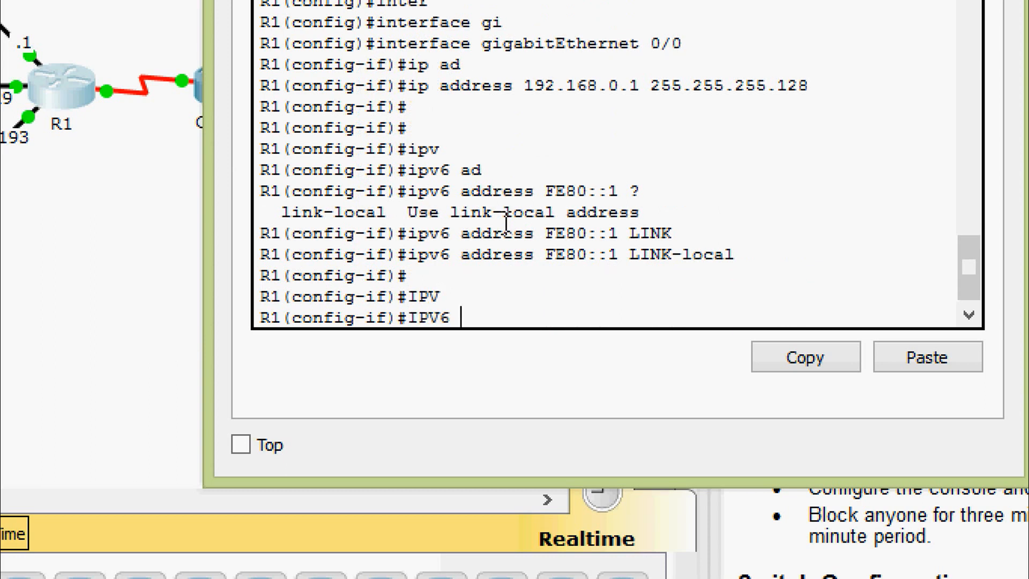
pyautogui.write('ad')
pyautogui.press('Tab')
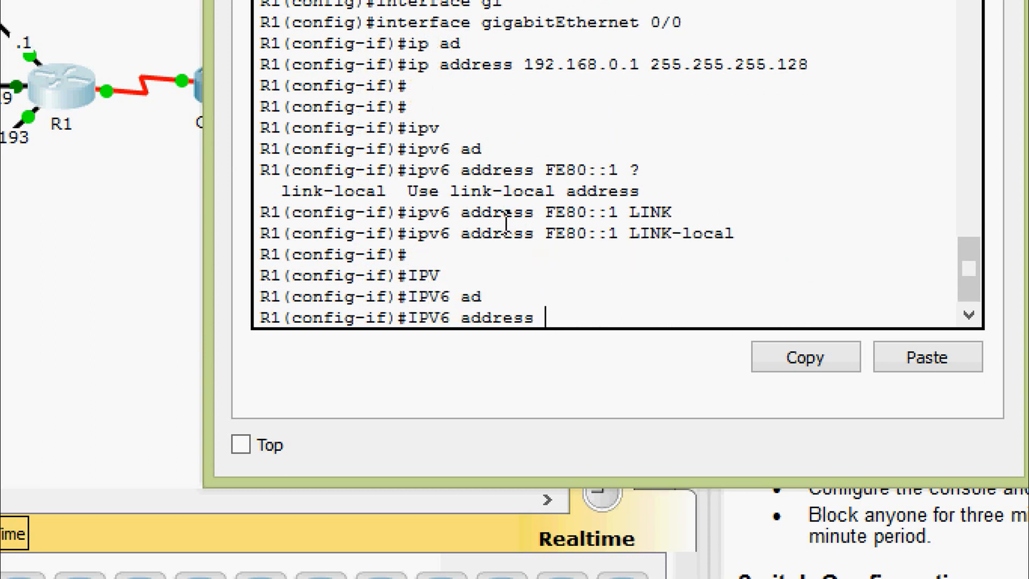
pyautogui.write('2001:DB')
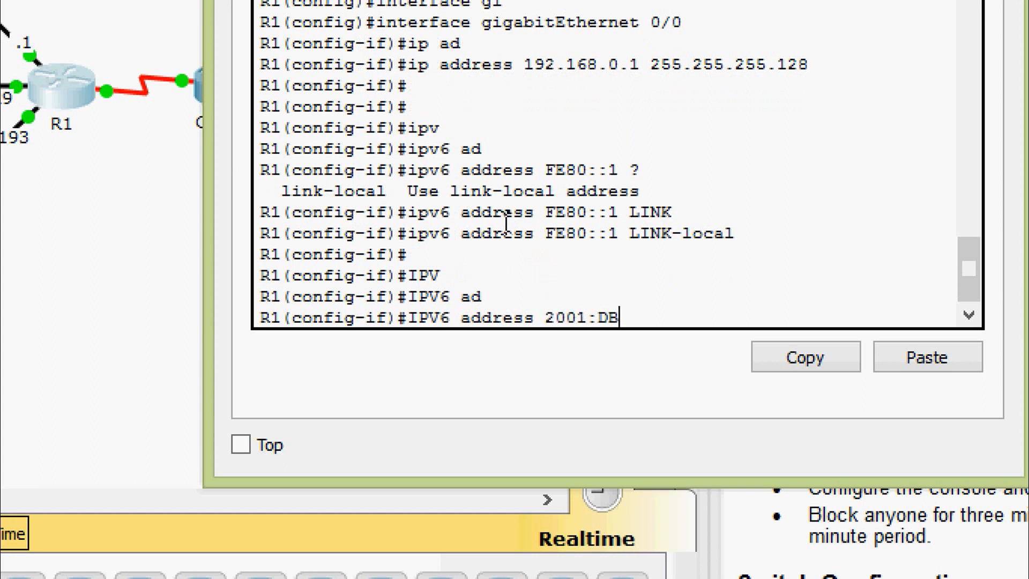
pyautogui.write('8:ACAD::1/')
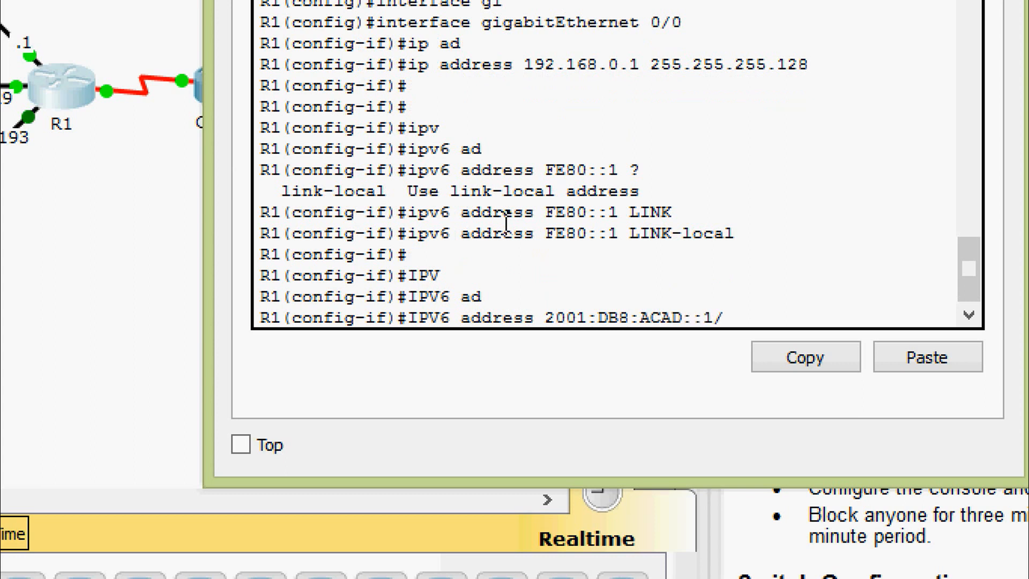
pyautogui.write('64')
pyautogui.press('Return')
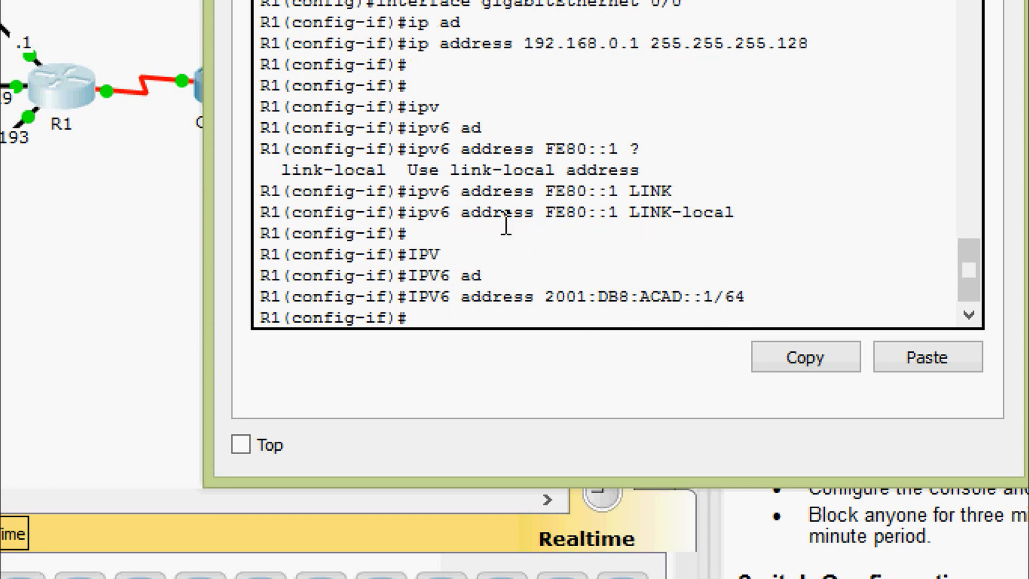
pyautogui.write('no sh')
pyautogui.press('Tab')
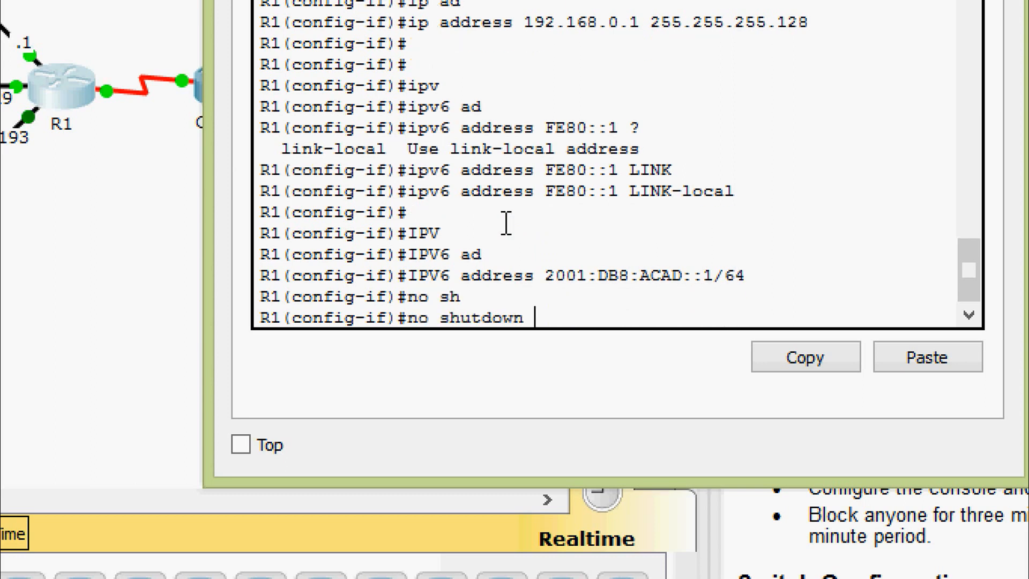
pyautogui.press('Return')
pyautogui.press('Return')
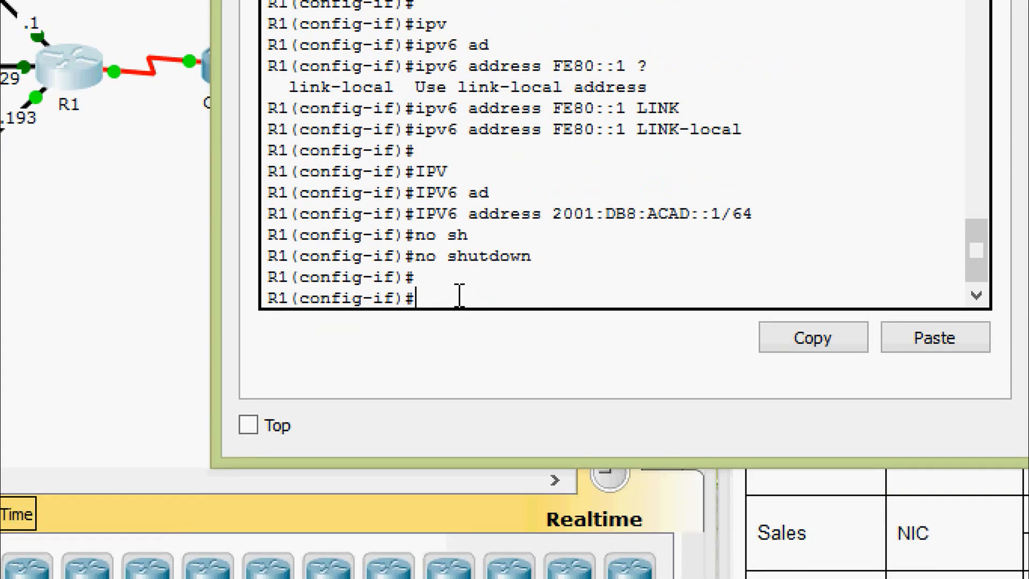
# Move to GigabitEthernet 0/1 and assign 192.168.0.129 255.255.255.192.
pyautogui.write('exit')
pyautogui.press('Return')
pyautogui.write('inter')
pyautogui.press('Tab')
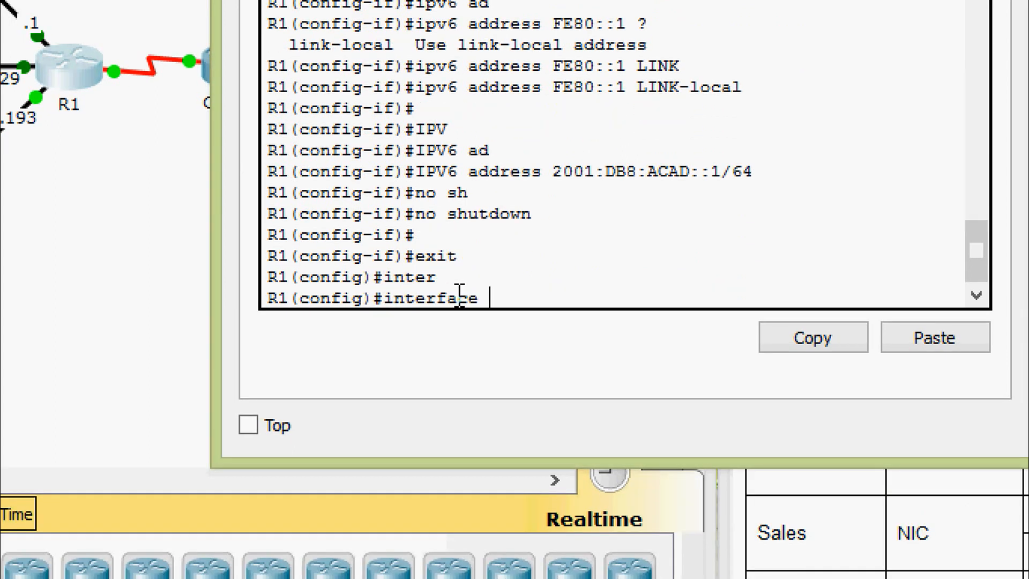
pyautogui.write('gi')
pyautogui.press('Tab')
pyautogui.write('0/1')
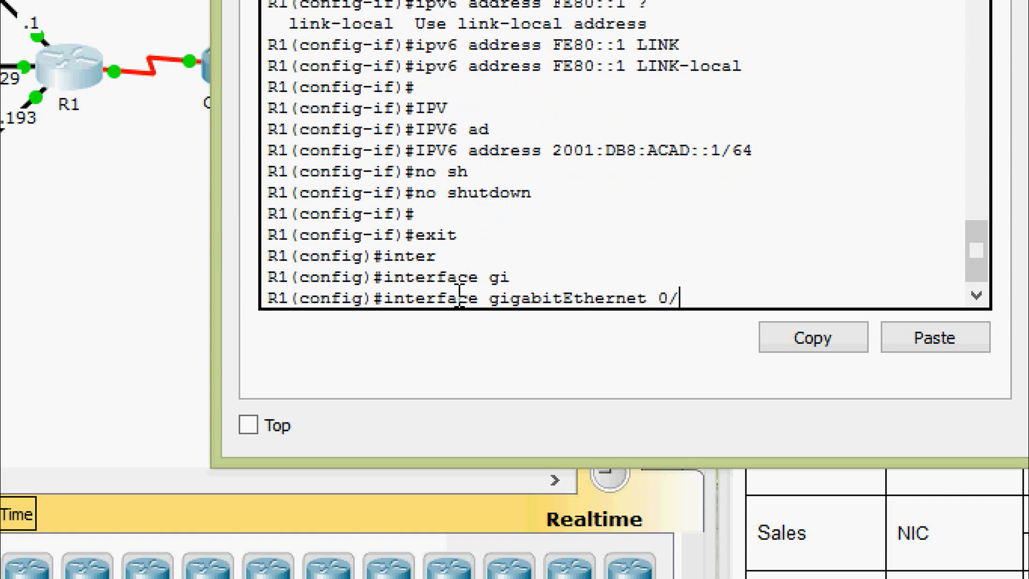
pyautogui.press('Return')
pyautogui.write('ip')
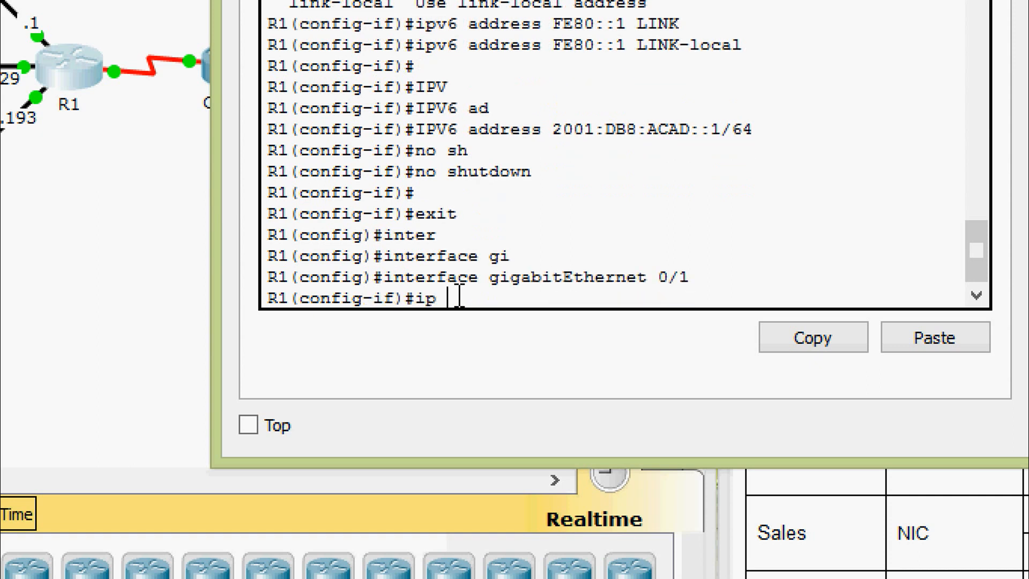
pyautogui.write(' ad')
pyautogui.press('Tab')
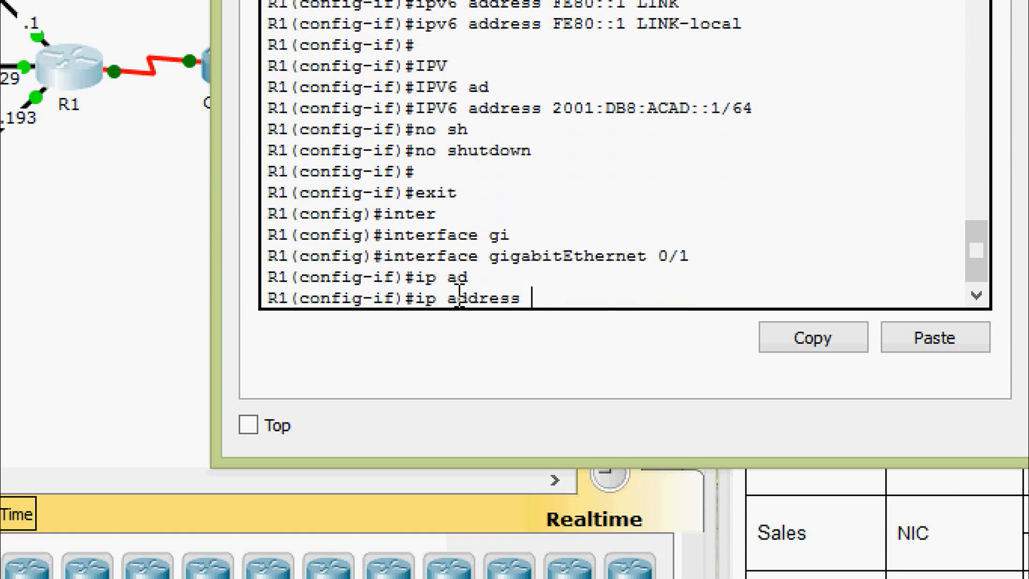
pyautogui.write('192.168')
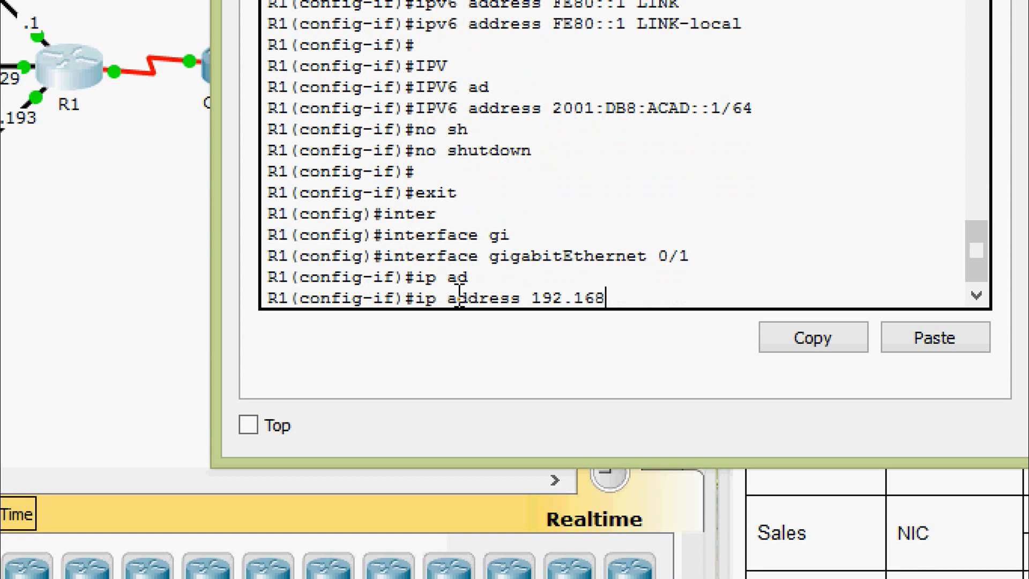
pyautogui.write('.0.129 ?')
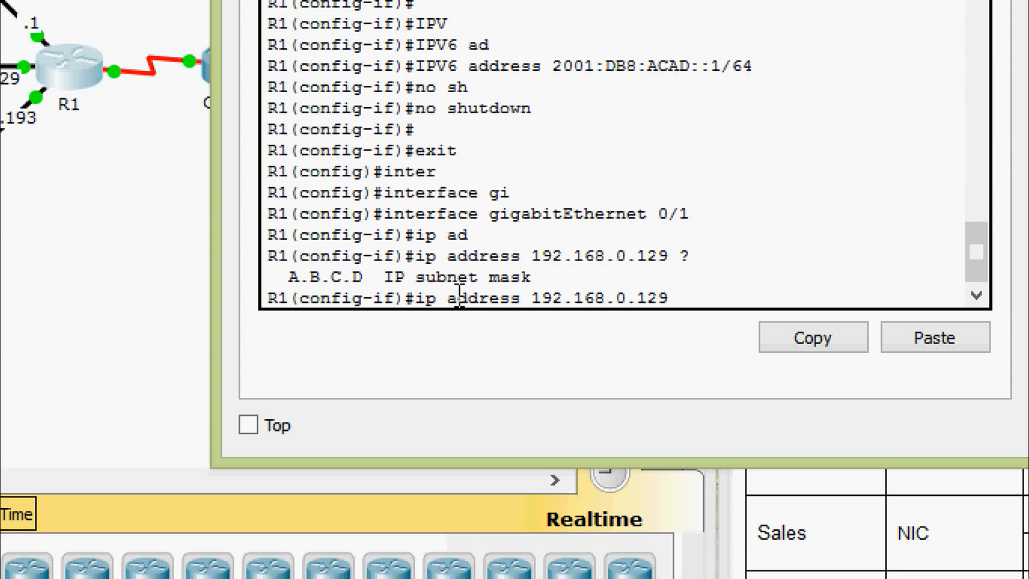
pyautogui.write('255.255')
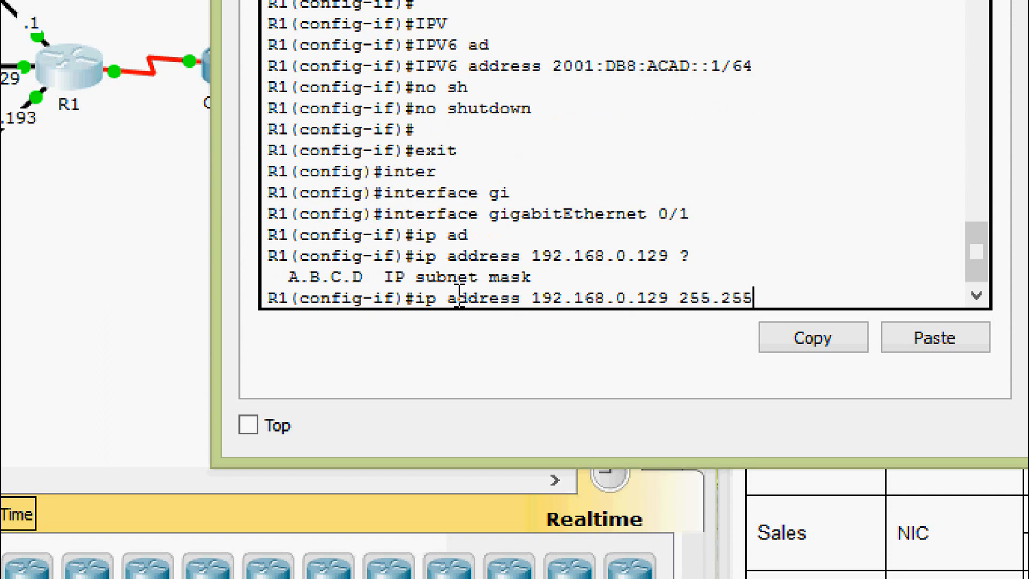
pyautogui.write('.255.192')
pyautogui.press('Return')
pyautogui.press('Return')
pyautogui.press('Return')
# Add FE80::1 as GigabitEthernet 0/1's link-local address.
pyautogui.write('ipv')
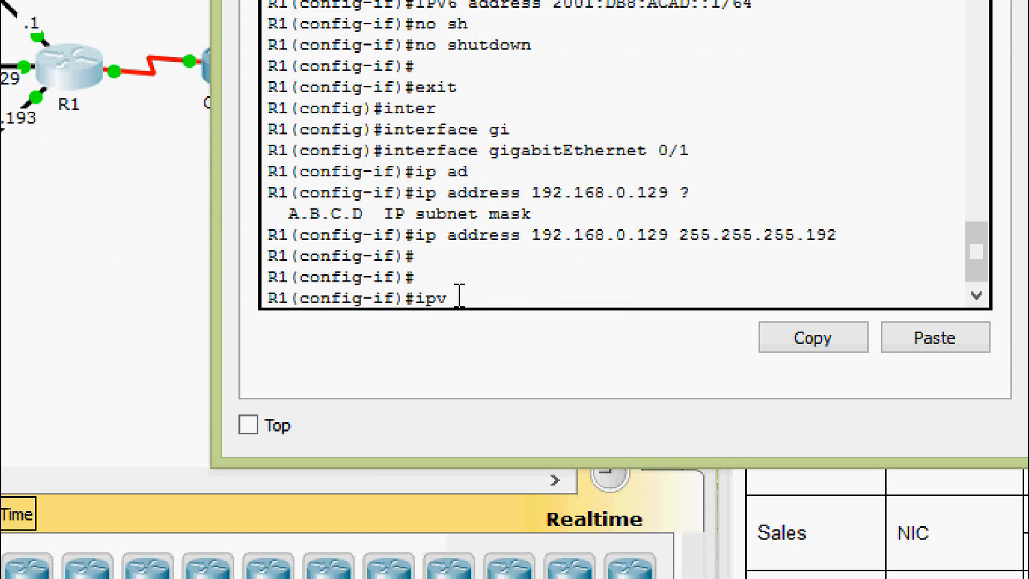
pyautogui.press('Tab')
pyautogui.write('ad')
pyautogui.press('Tab')
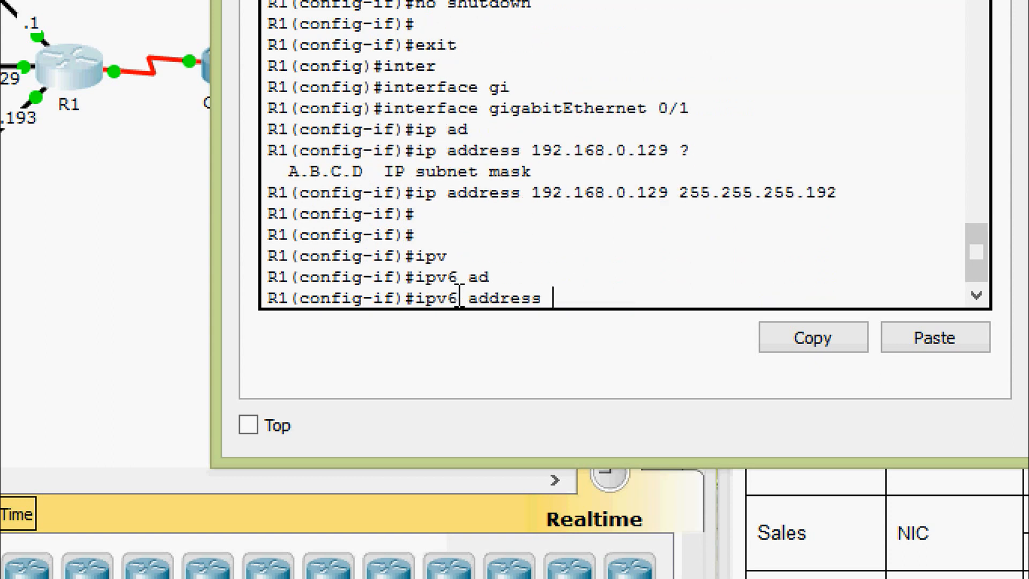
pyautogui.write('FE80::1 ?')
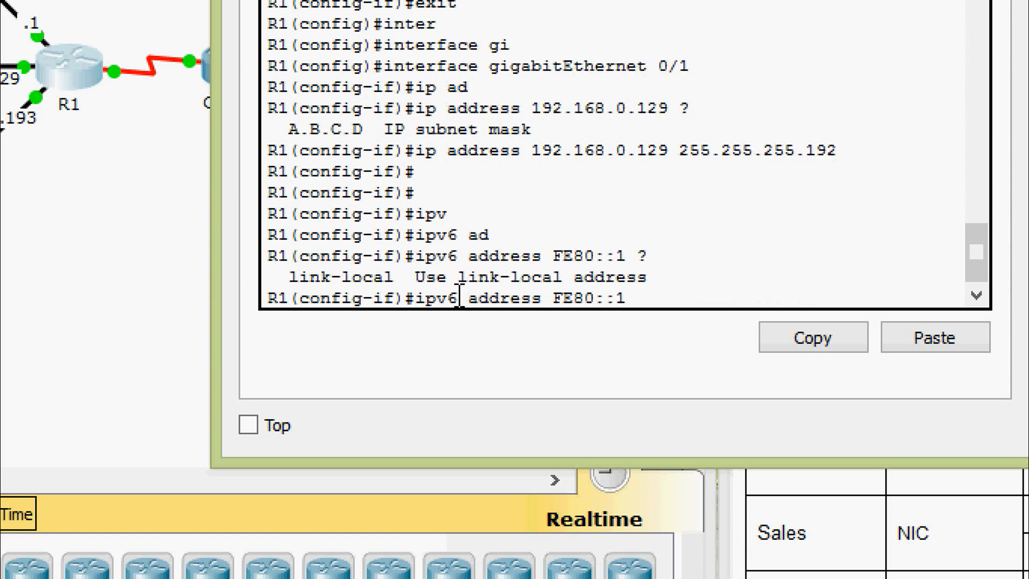
pyautogui.write('LI')
pyautogui.press('Tab')
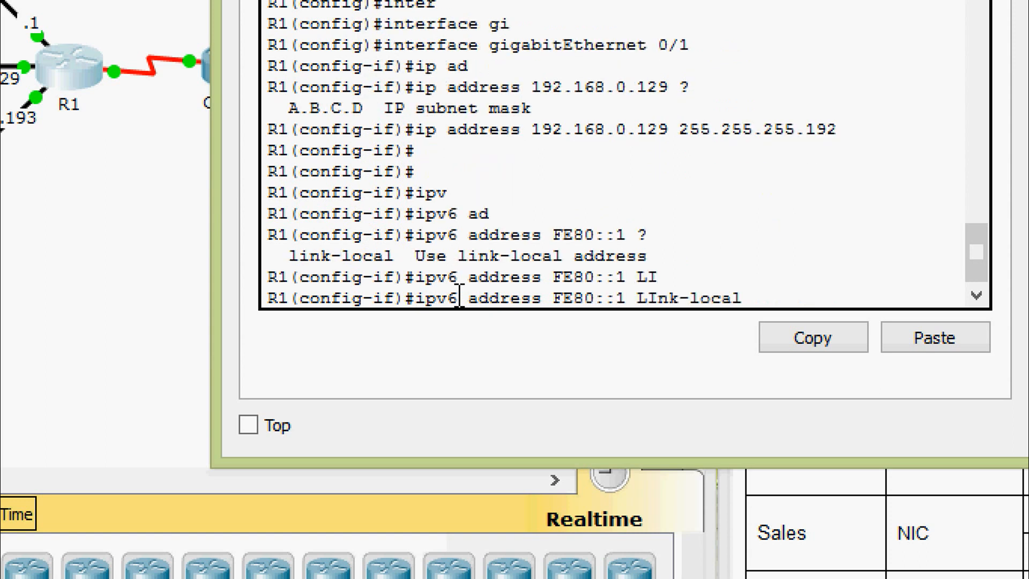
pyautogui.press('Return')
pyautogui.press('Return')
pyautogui.press('Return')
# Add IPv6 2001:DB8:ACAD:1::1/64 and exit interface configuration.
pyautogui.write('ipv')
pyautogui.press('Tab')
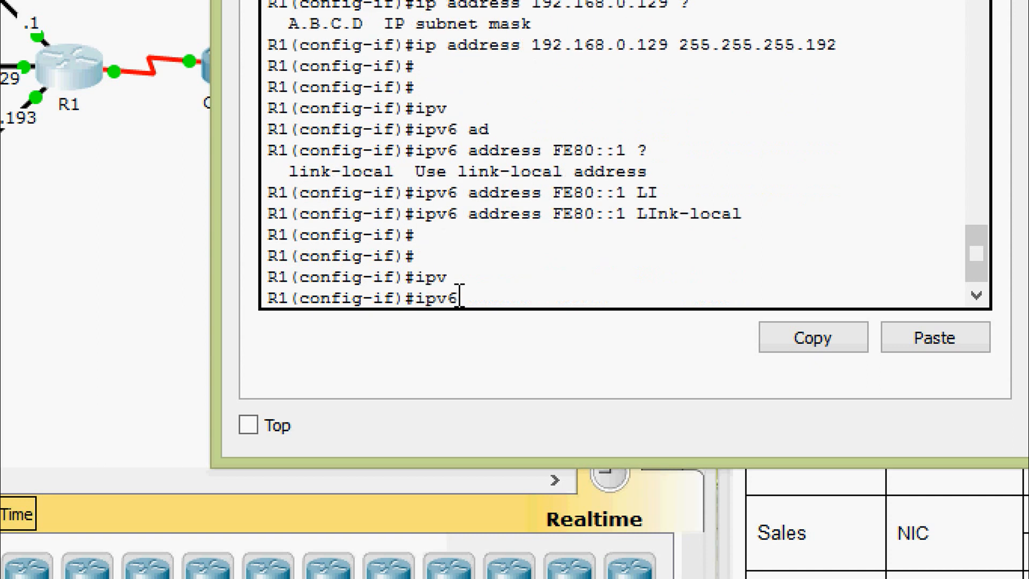
pyautogui.write('ad')
pyautogui.press('Tab')
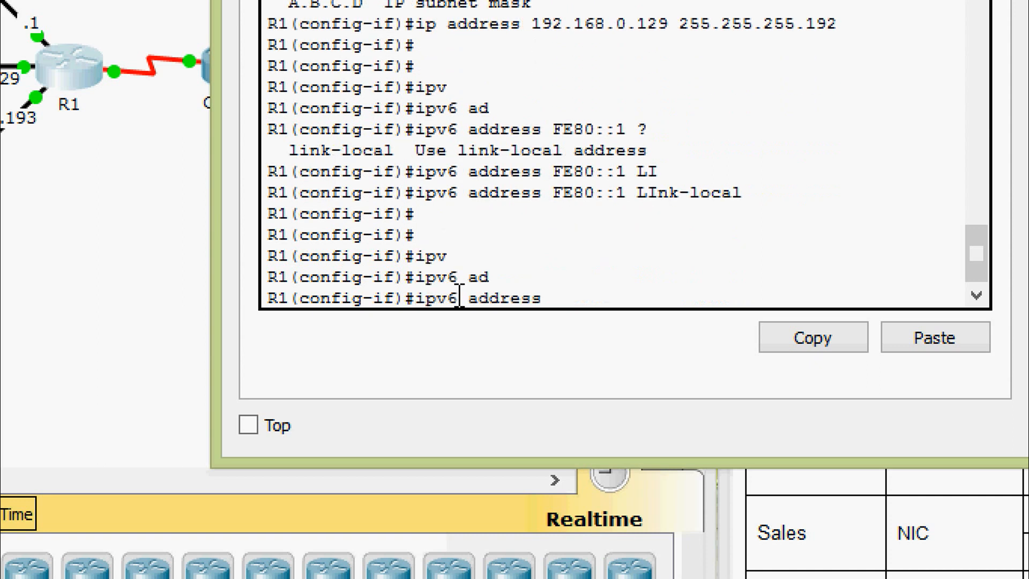
pyautogui.write('2001:DB')
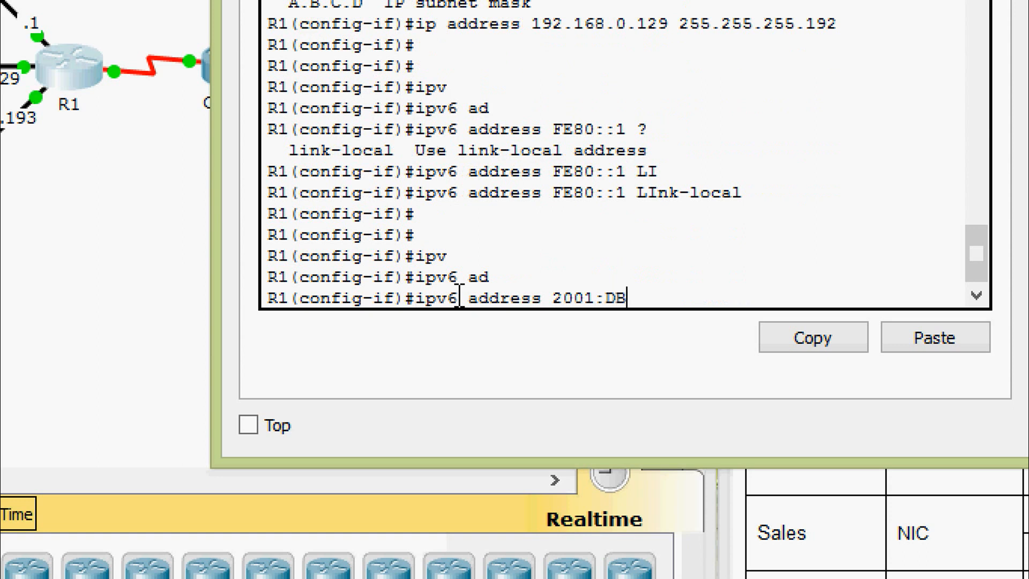
pyautogui.write('8:ACAD:')
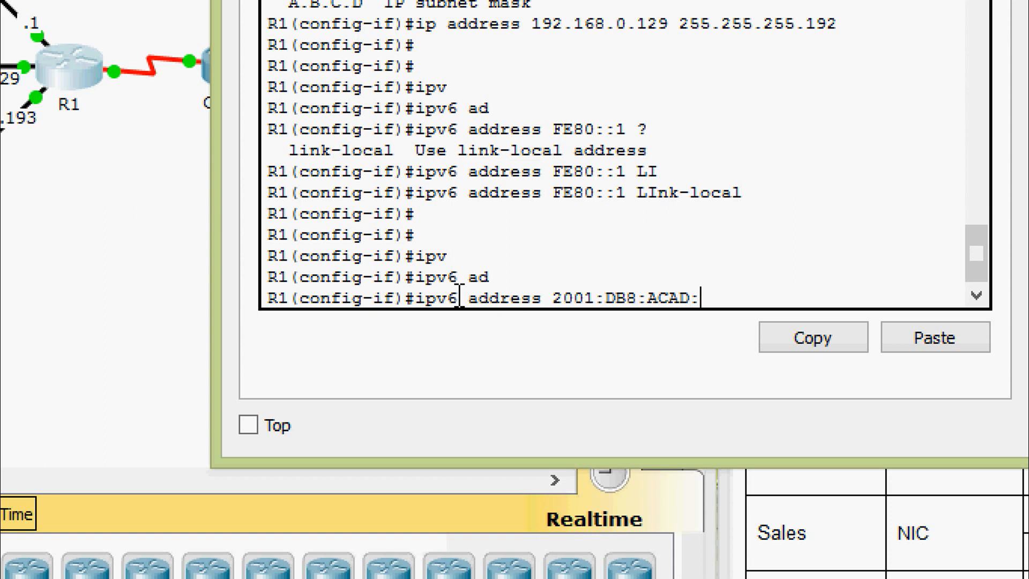
pyautogui.write('1::1/64')
pyautogui.press('Return')
pyautogui.press('Return')
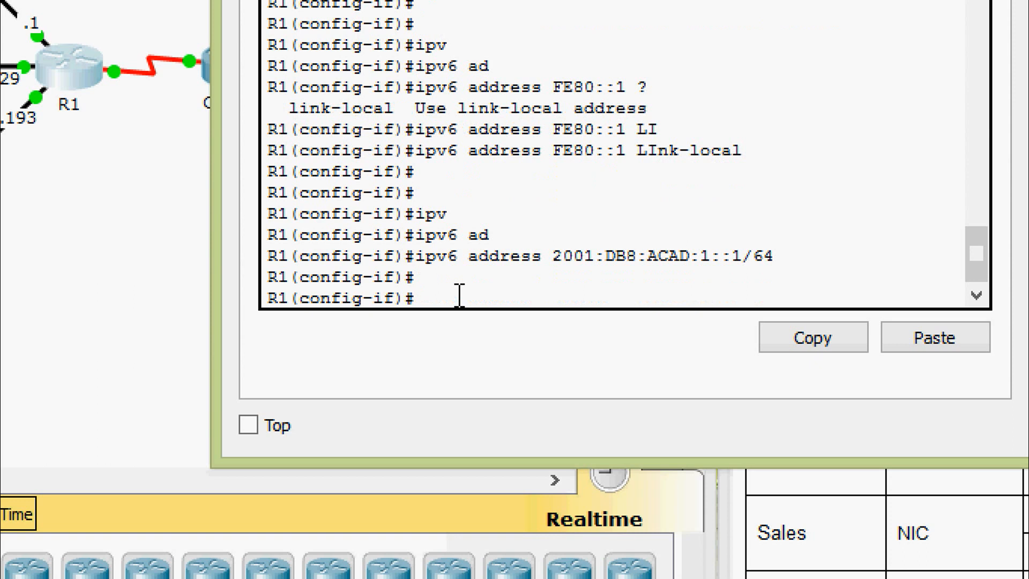
pyautogui.write('EXIT')
pyautogui.press('Return')
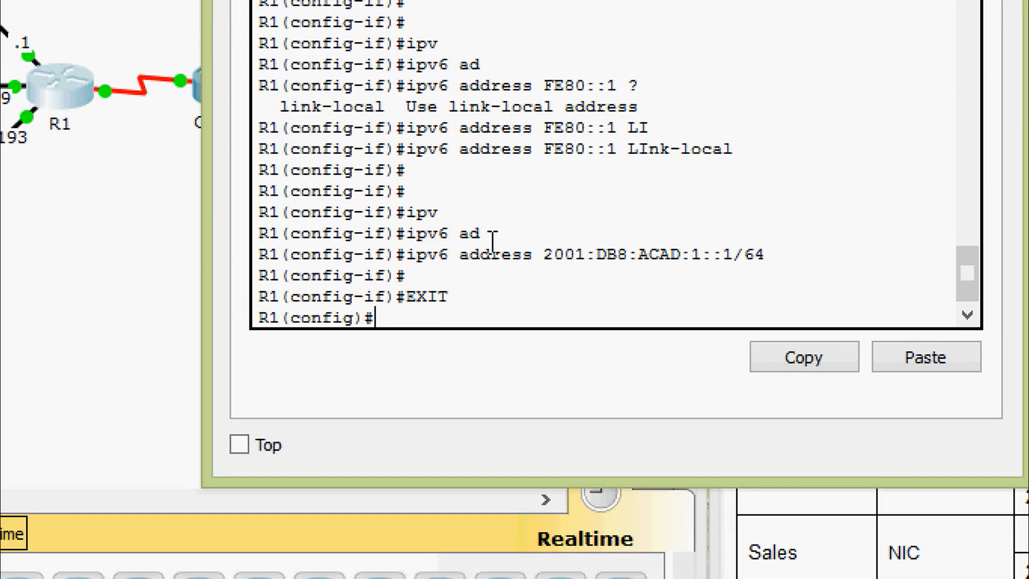
# Enter GigabitEthernet 0/2 and assign 192.168.0.193 255.255.255.224.
pyautogui.write('inter')
pyautogui.press('Tab')
pyautogui.write('gi')
pyautogui.press('Tab')
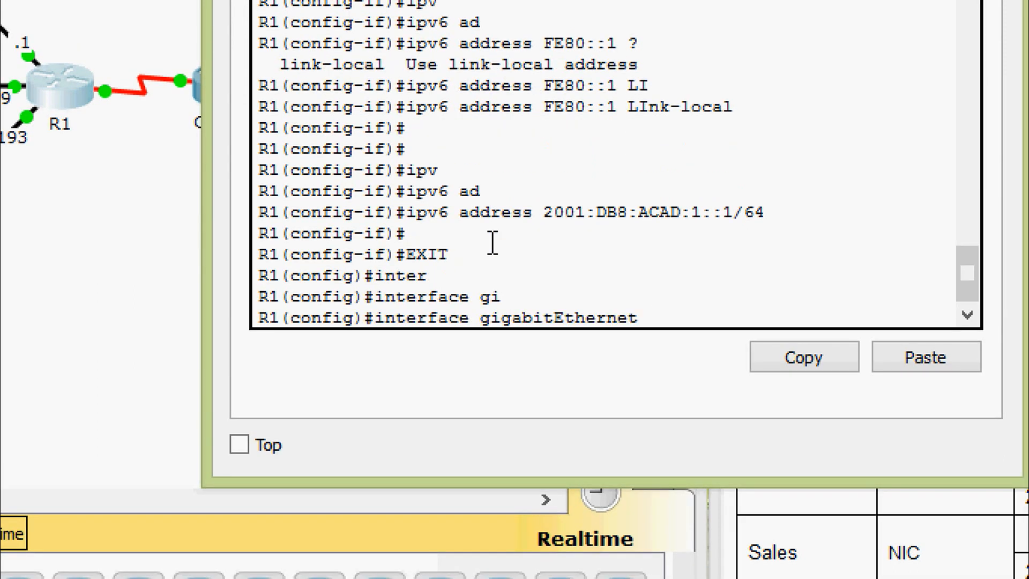
pyautogui.write('0/2')
pyautogui.press('Return')
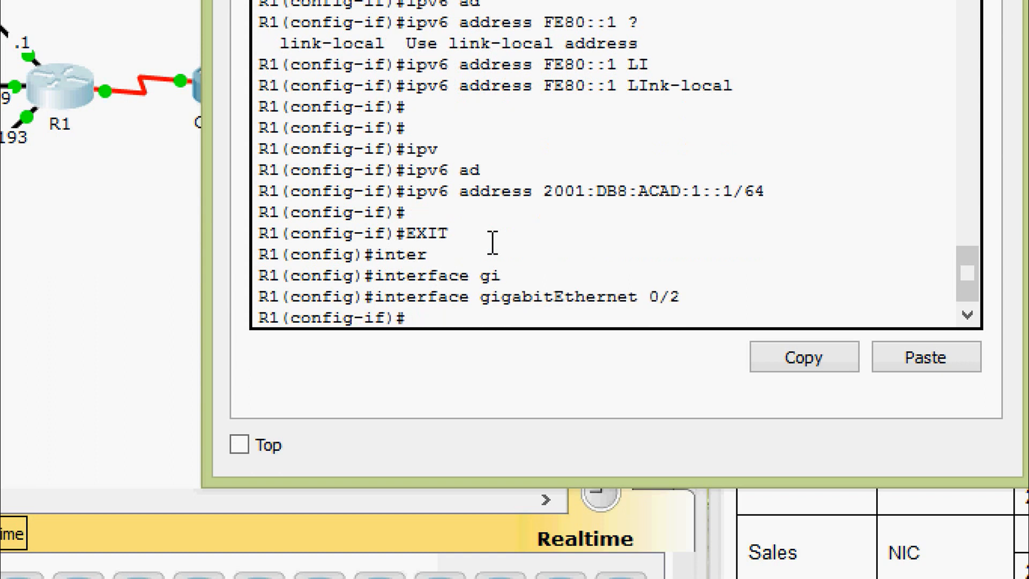
pyautogui.write('ip ad')
pyautogui.press('Tab')
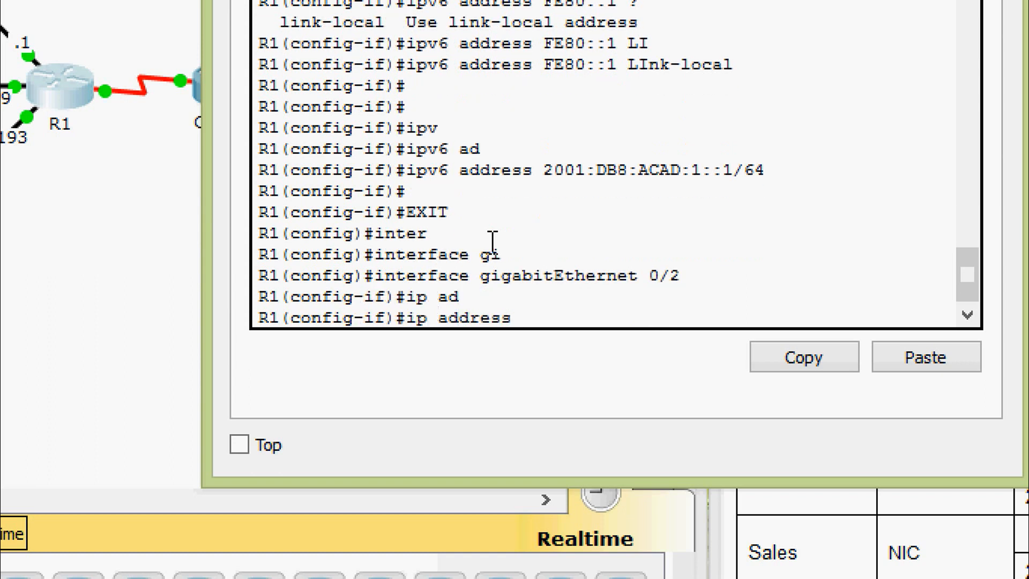
pyautogui.write('192.168.0')
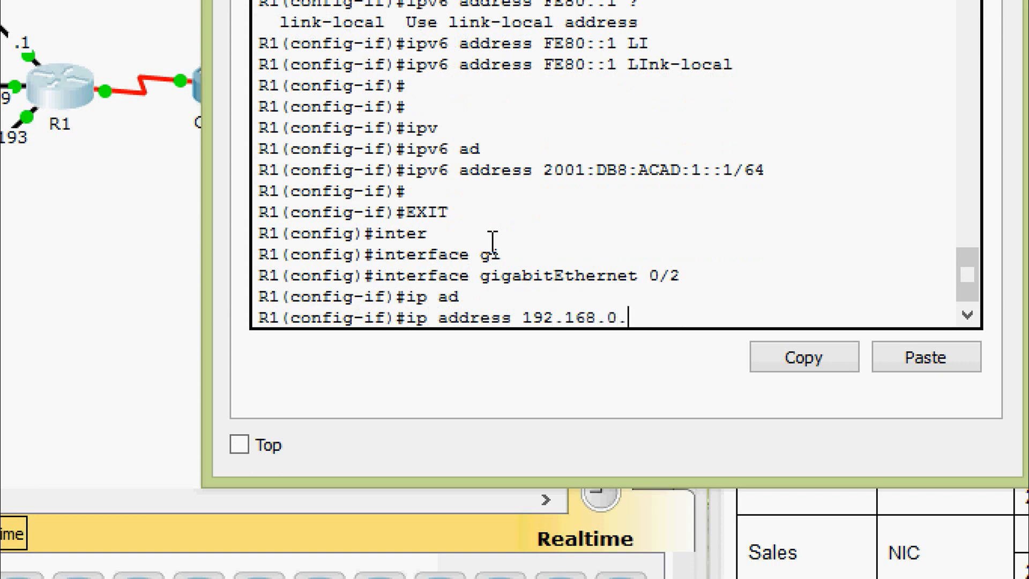
pyautogui.write('.193 ?')
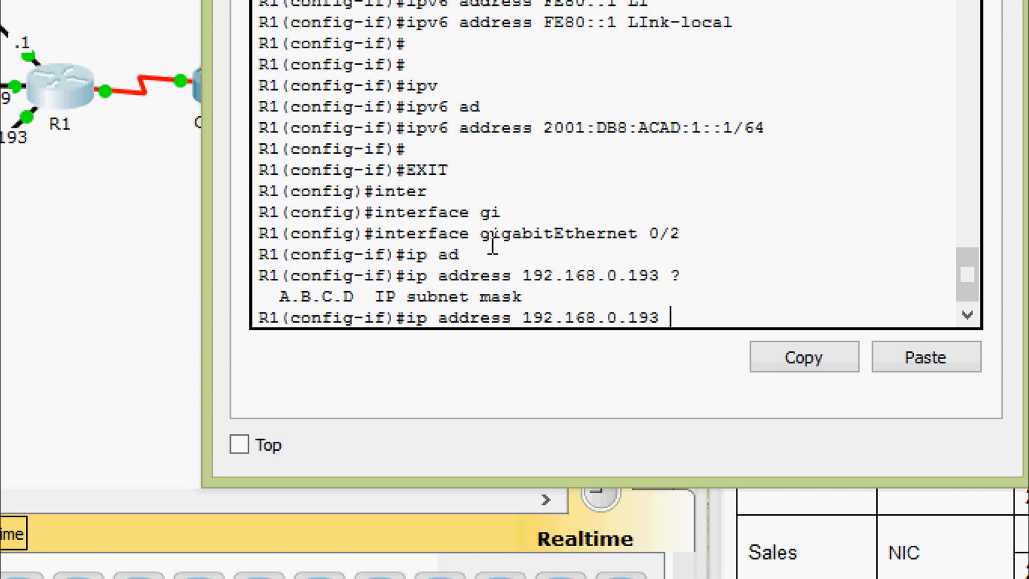
pyautogui.write('255.255')
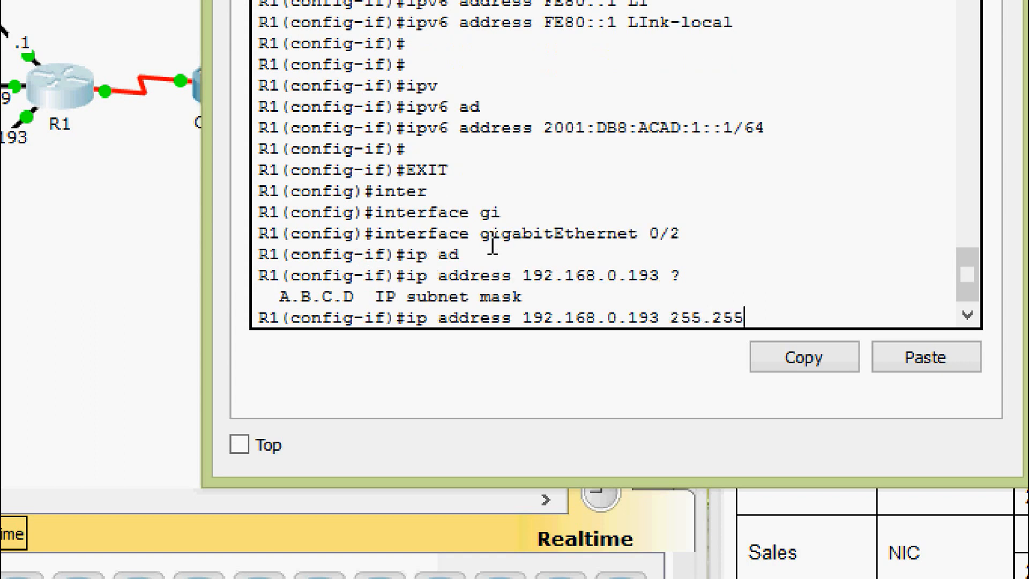
pyautogui.write('.255.224')
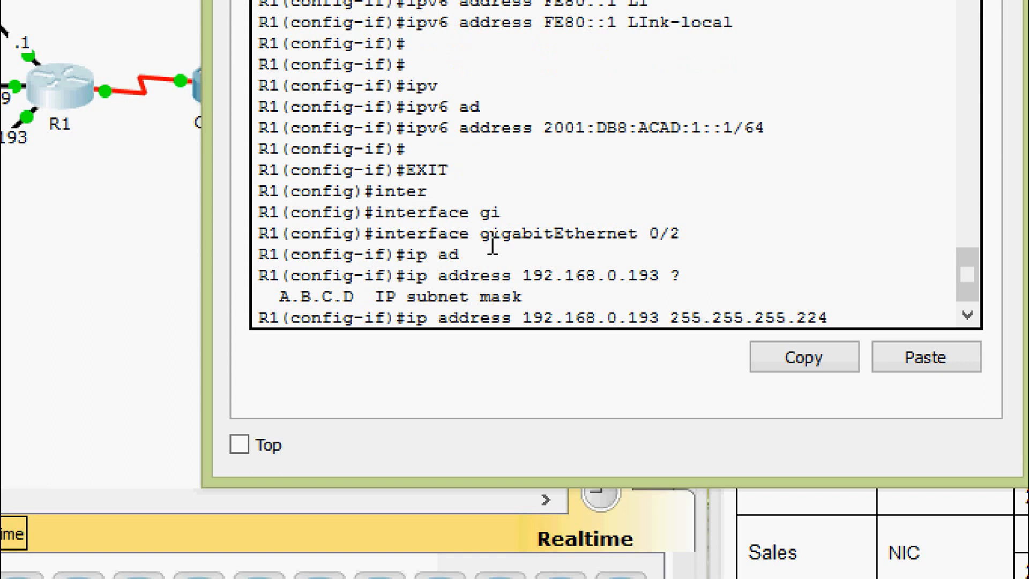
pyautogui.press('Return')
pyautogui.press('Return')
# Add link-local FE80::1 and IPv6 2001:DB8:ACAD:2::1/64 to GigabitEthernet 0/2.
pyautogui.write('ipv')
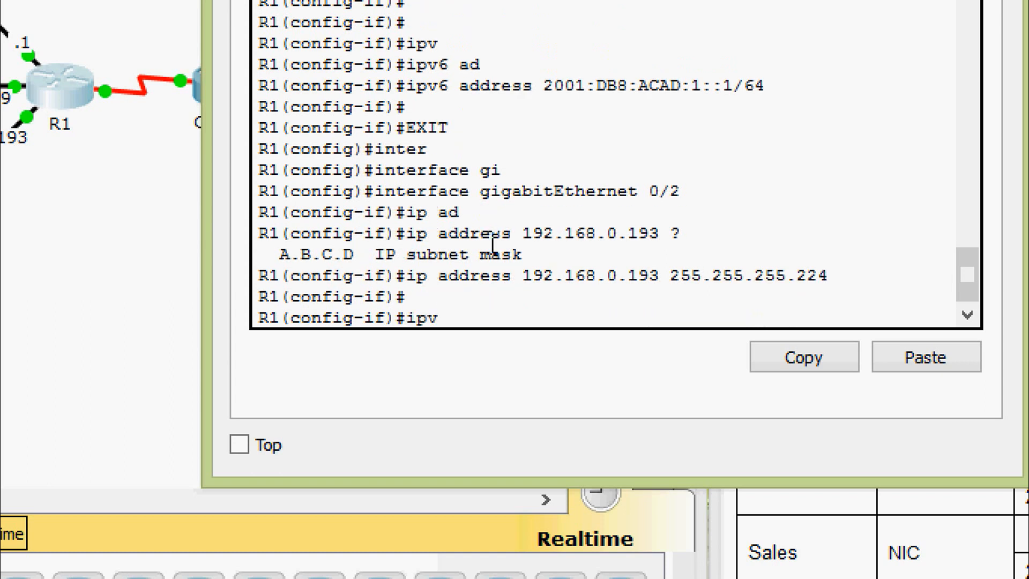
pyautogui.press('Tab')
pyautogui.write('ad')
pyautogui.press('Tab')
pyautogui.write('FE')
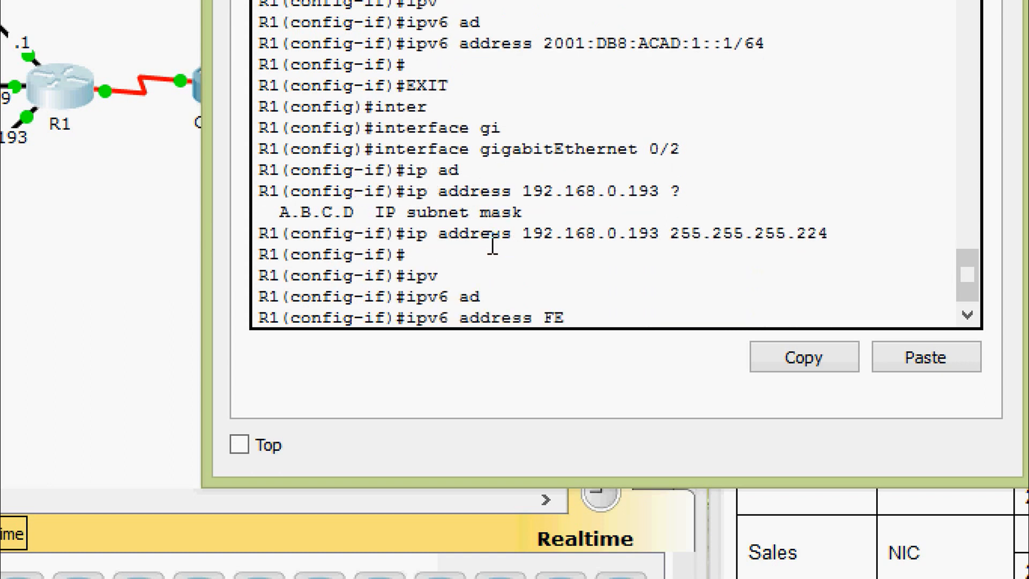
pyautogui.write('80::1 LINK')
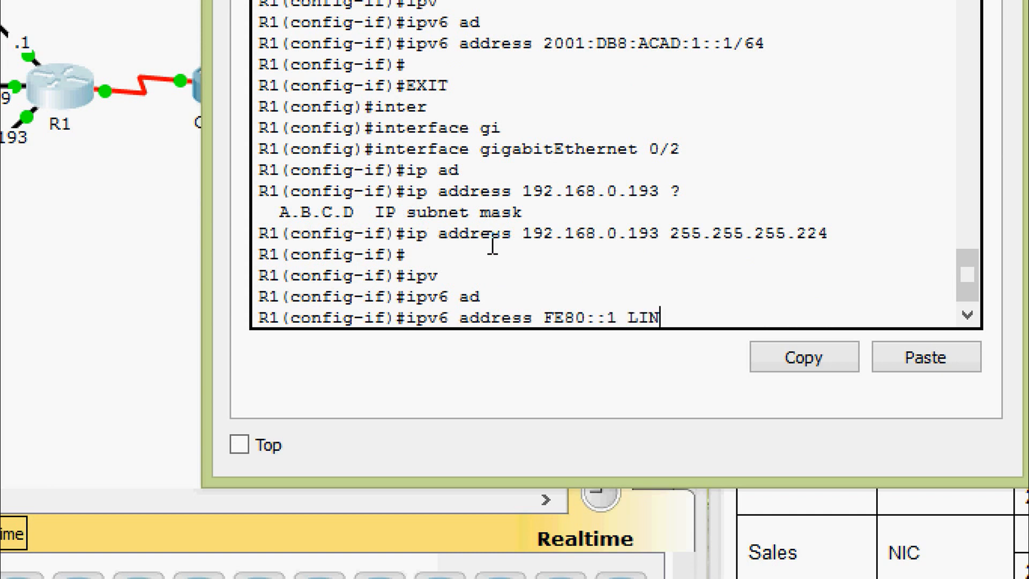
pyautogui.press('Tab')
pyautogui.press('Return')
pyautogui.press('Return')
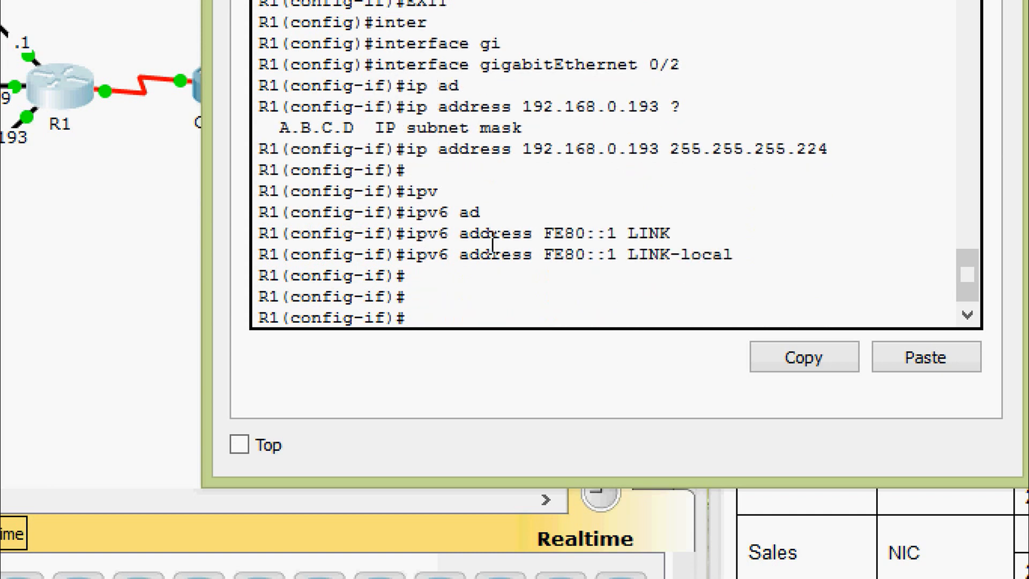
pyautogui.write('ipv')
pyautogui.press('Tab')
pyautogui.write('ad')
pyautogui.press('Tab')
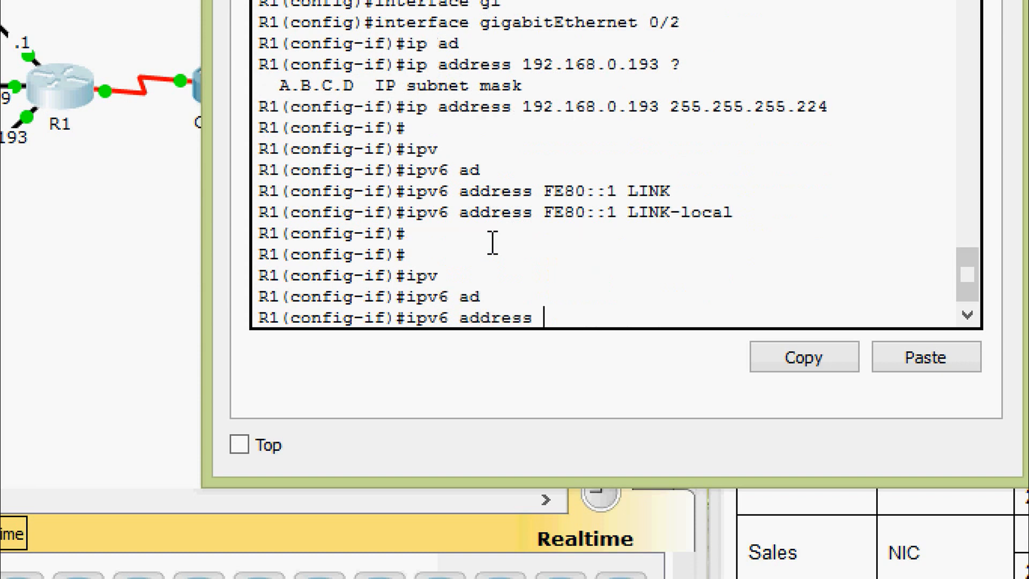
pyautogui.write('2001:DB')
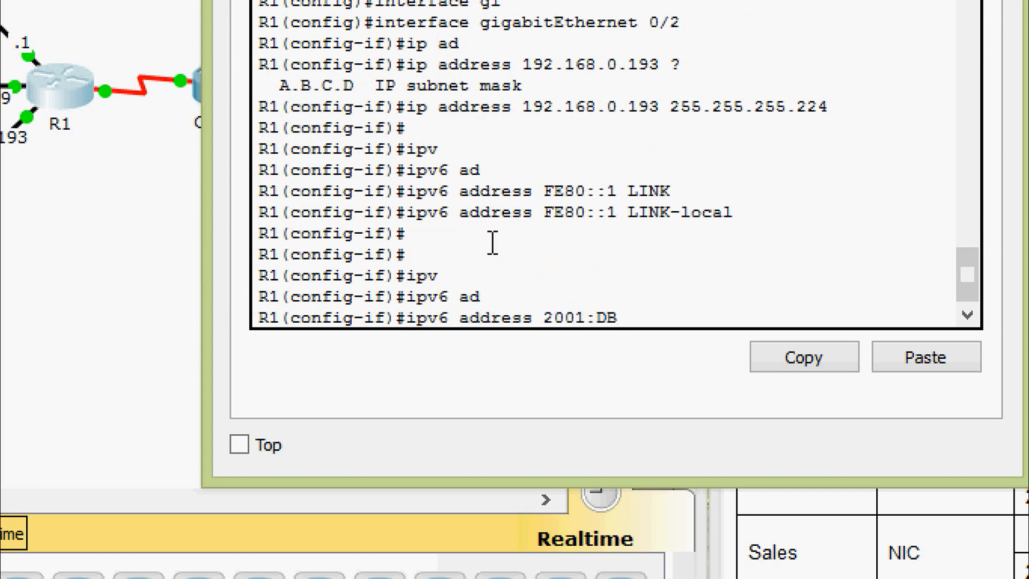
pyautogui.write('8:ACAD:2::1')
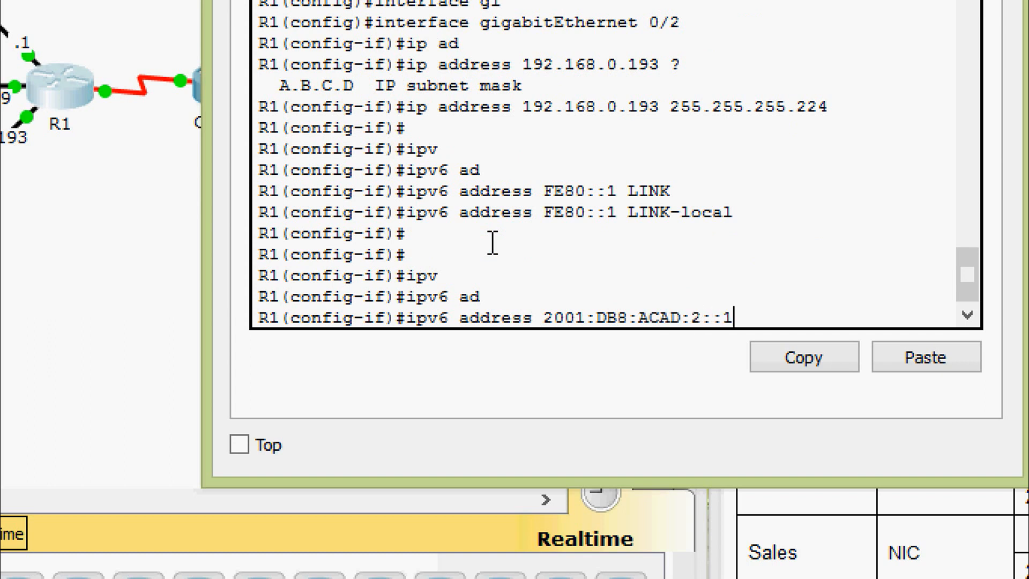
pyautogui.write('/64')
pyautogui.press('Return')
pyautogui.press('Return')
pyautogui.press('Return')
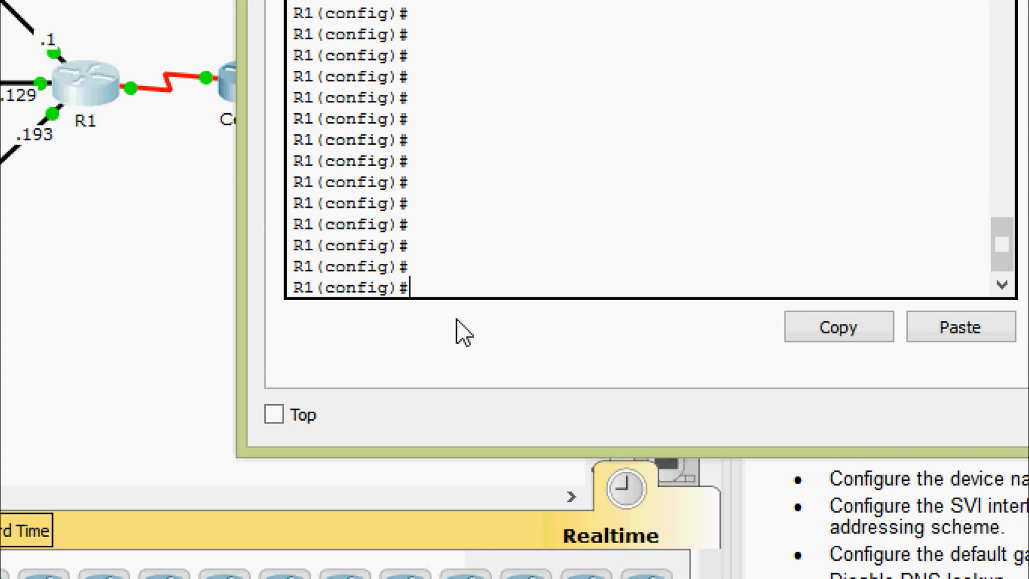
# Set R1's IP domain name to CCNA-lab.com.
pyautogui.write('p domain-n')
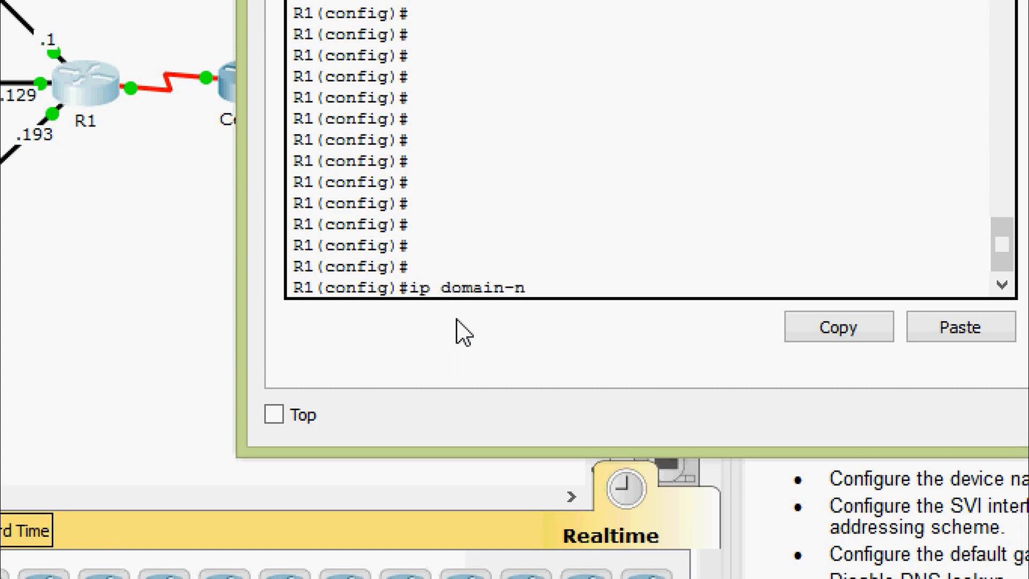
pyautogui.write('a')
pyautogui.press('Tab')
pyautogui.write('CCN')
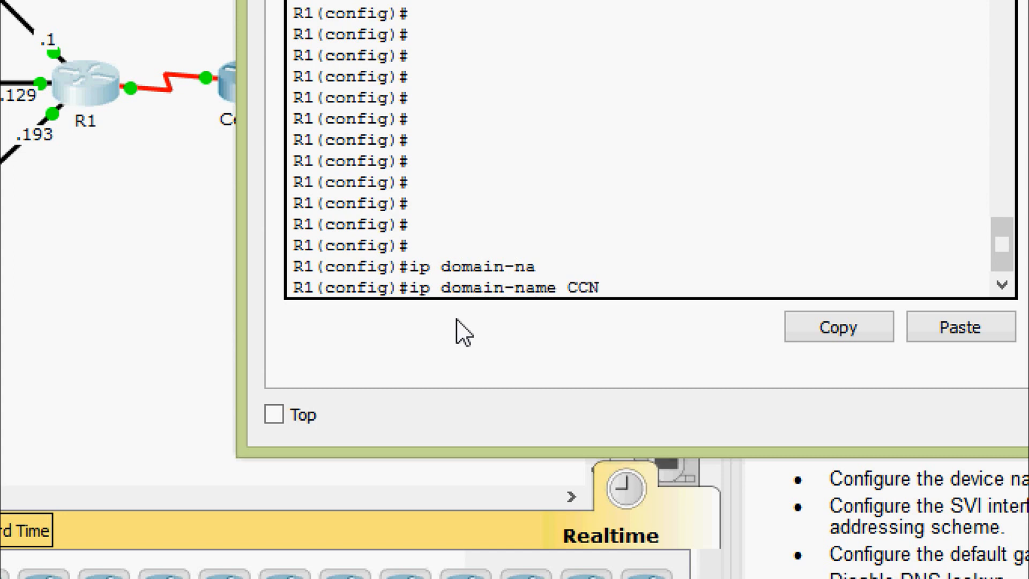
pyautogui.write('A-lab.com')
pyautogui.press('Return')
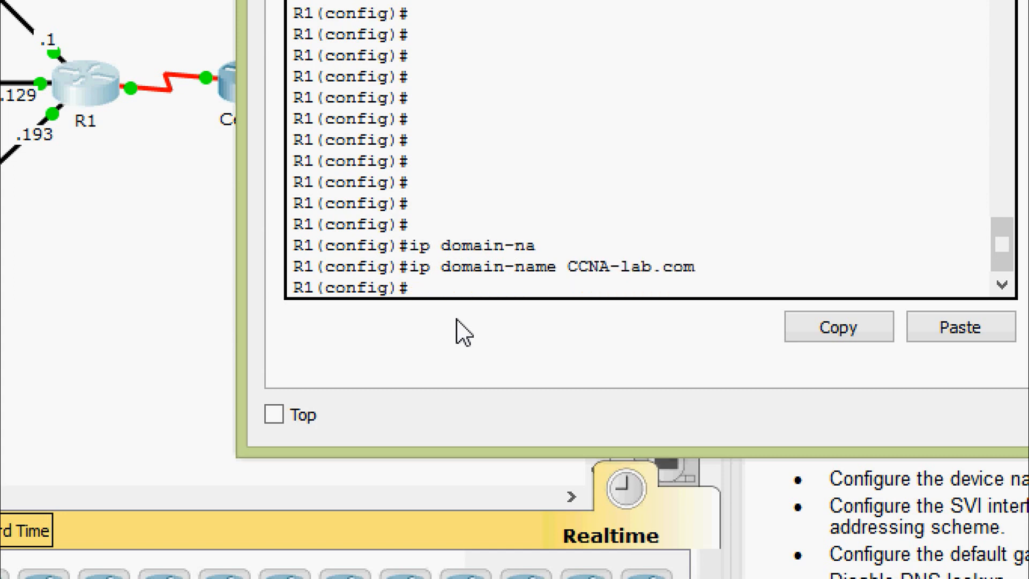
# Generate 1024-bit RSA keys on R1 with crypto key generate rsa.
pyautogui.write('c')
pyautogui.write('ry')
pyautogui.press('Tab')
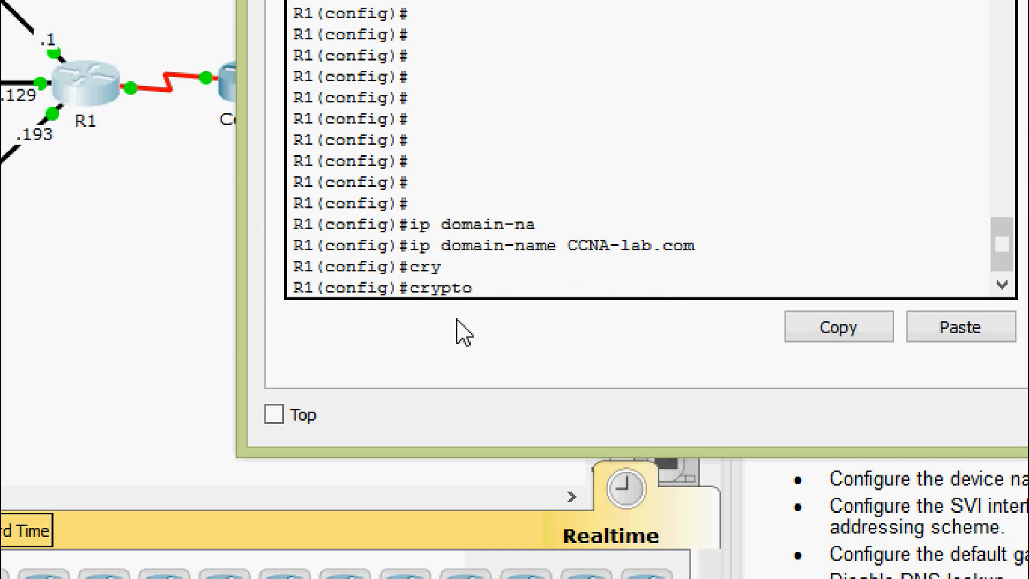
pyautogui.write('ke')
pyautogui.press('Tab')
pyautogui.write('g')
pyautogui.press('Tab')
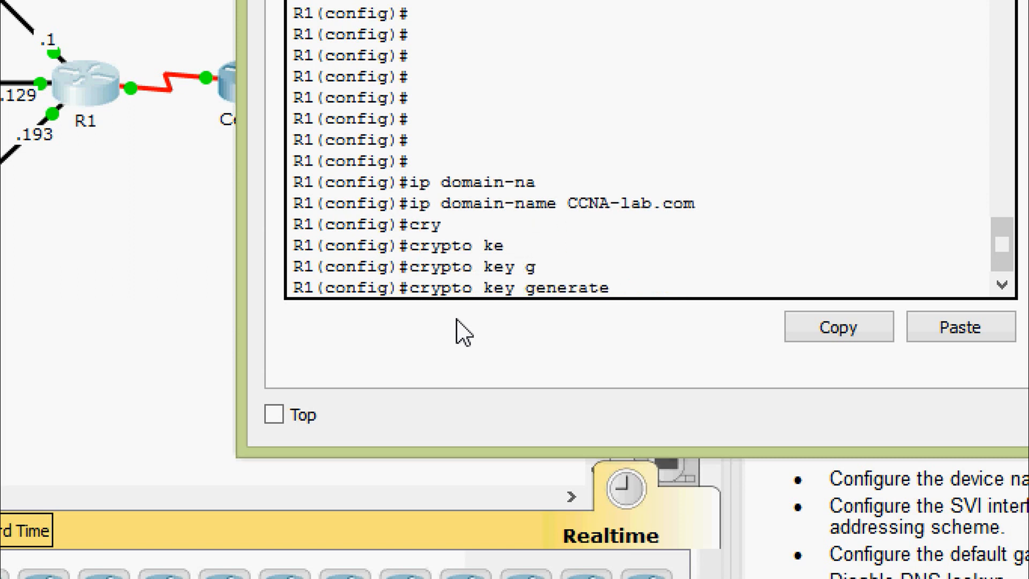
pyautogui.write('rs')
pyautogui.press('Tab')
pyautogui.press('Return')
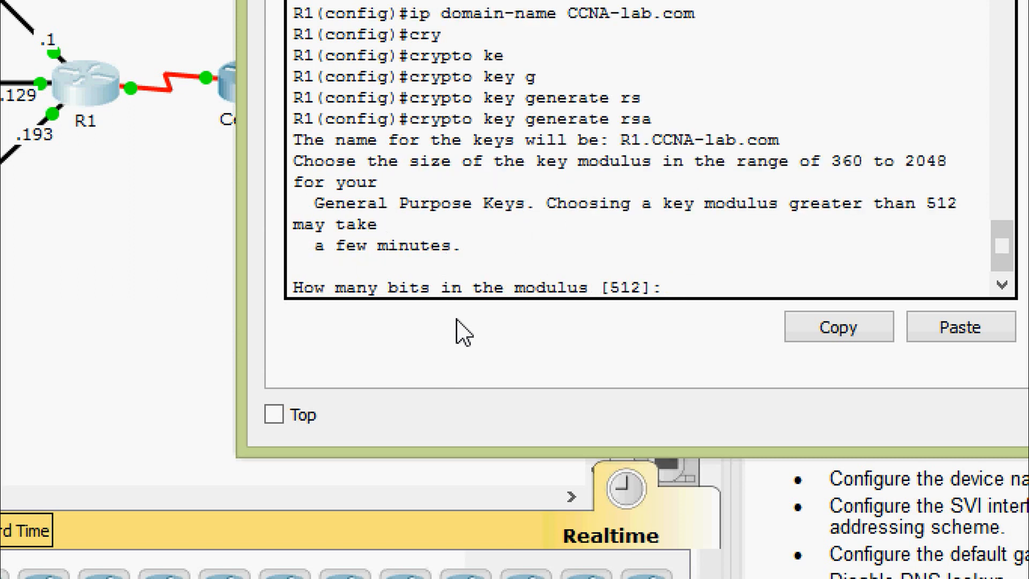
pyautogui.write('1024')
pyautogui.press('Return')
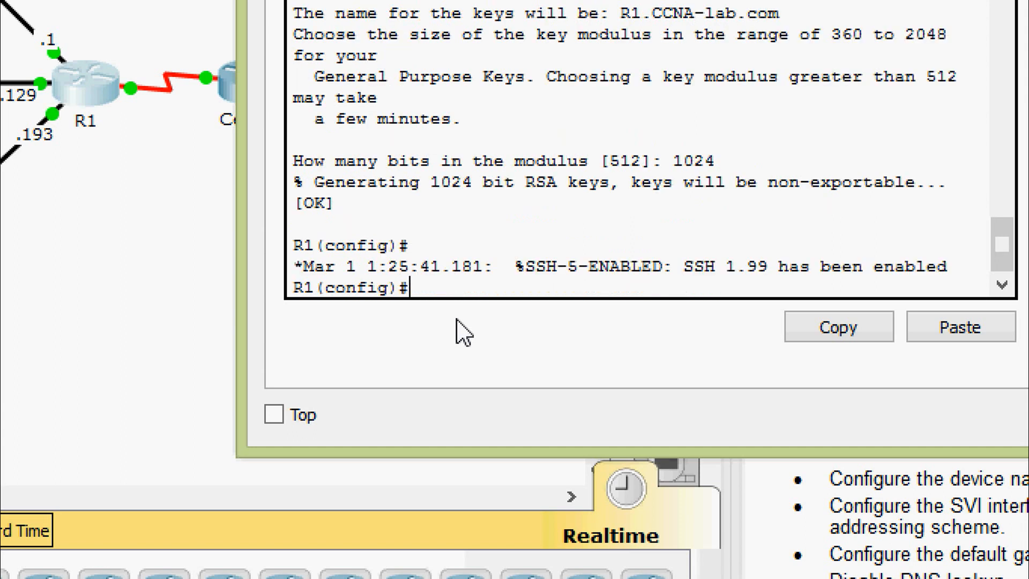
pyautogui.write('line')
pyautogui.press('Tab')
# Require local user login on R1's vty lines 0 4.
pyautogui.write('vty')
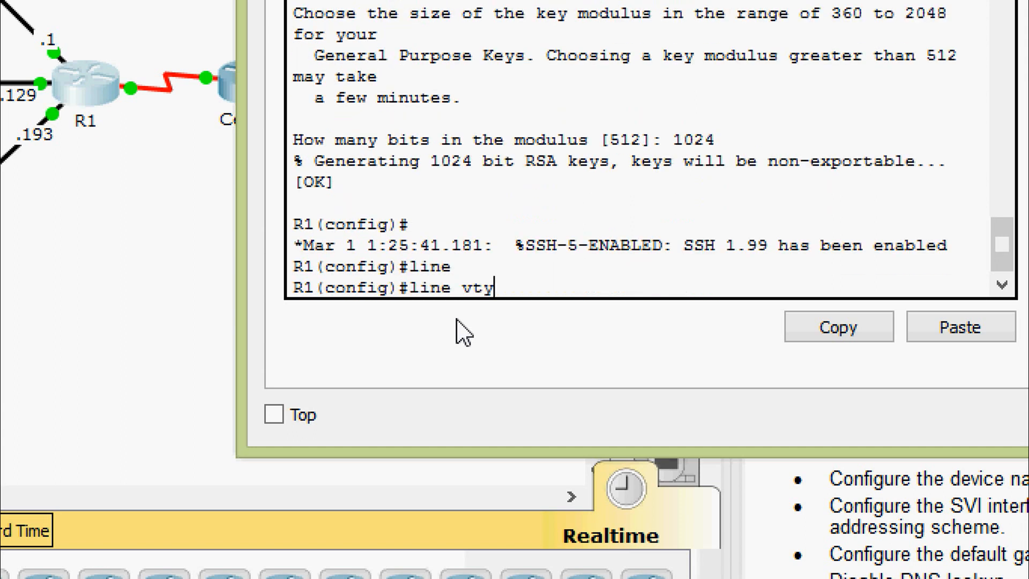
pyautogui.press('Tab')
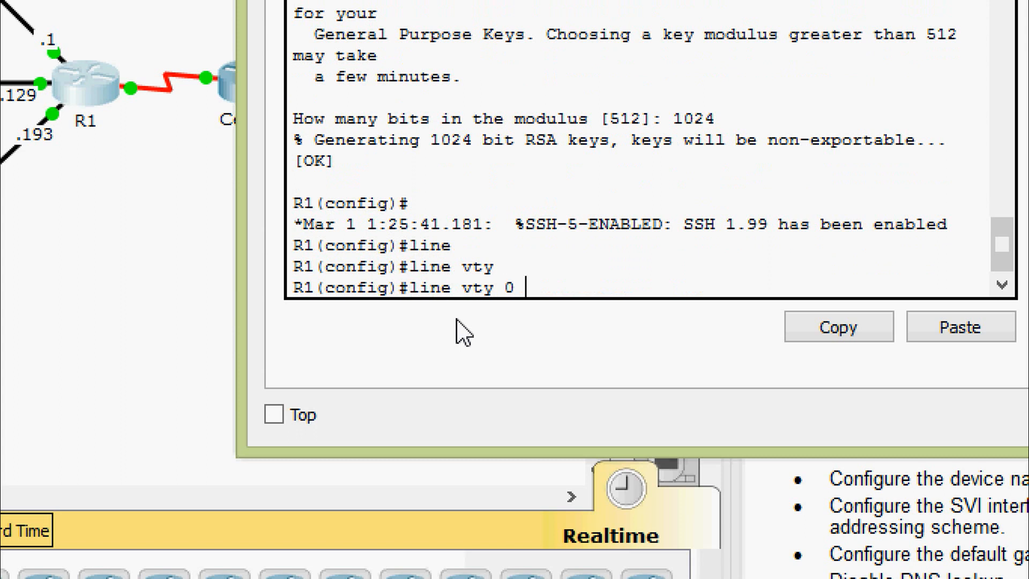
pyautogui.write('0 4')
pyautogui.press('Return')
pyautogui.write('logi')
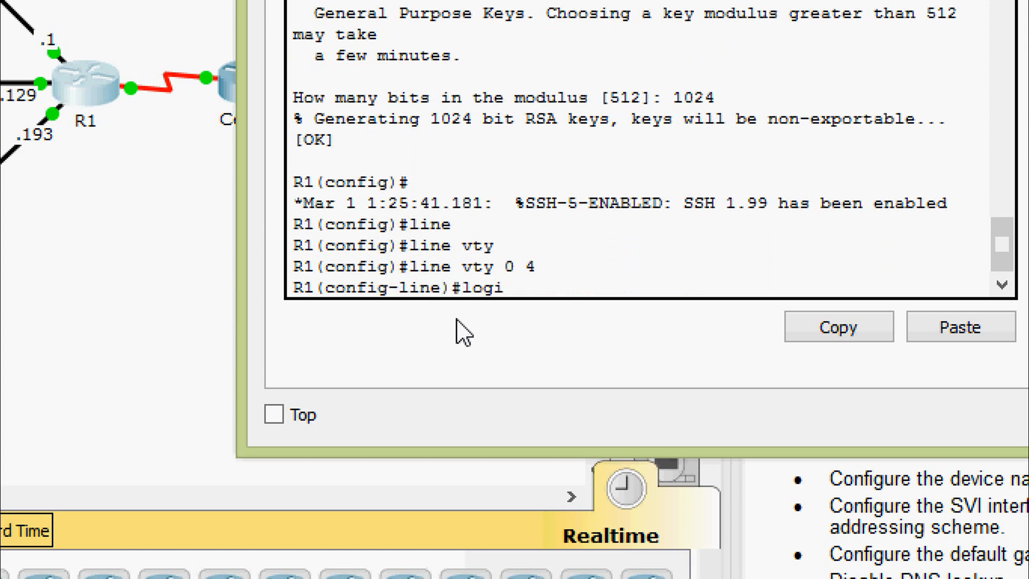
pyautogui.write('n')
pyautogui.press('Tab')
pyautogui.write('loc')
pyautogui.press('Tab')
pyautogui.press('Return')
pyautogui.press('Return')
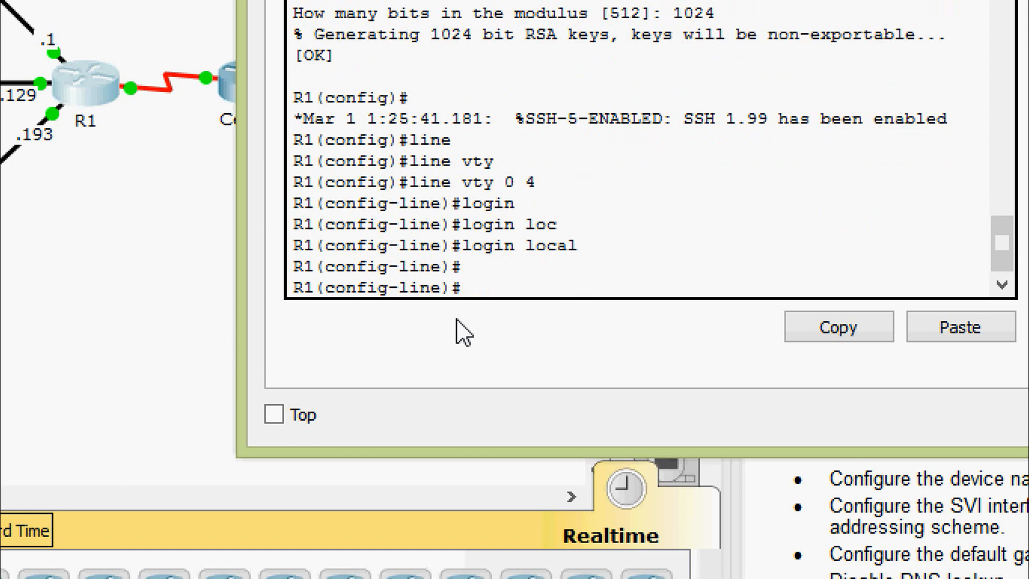
# Restrict the vty lines to SSH-only transport input and leave line configuration.
pyautogui.write('tra')
pyautogui.press('Tab')
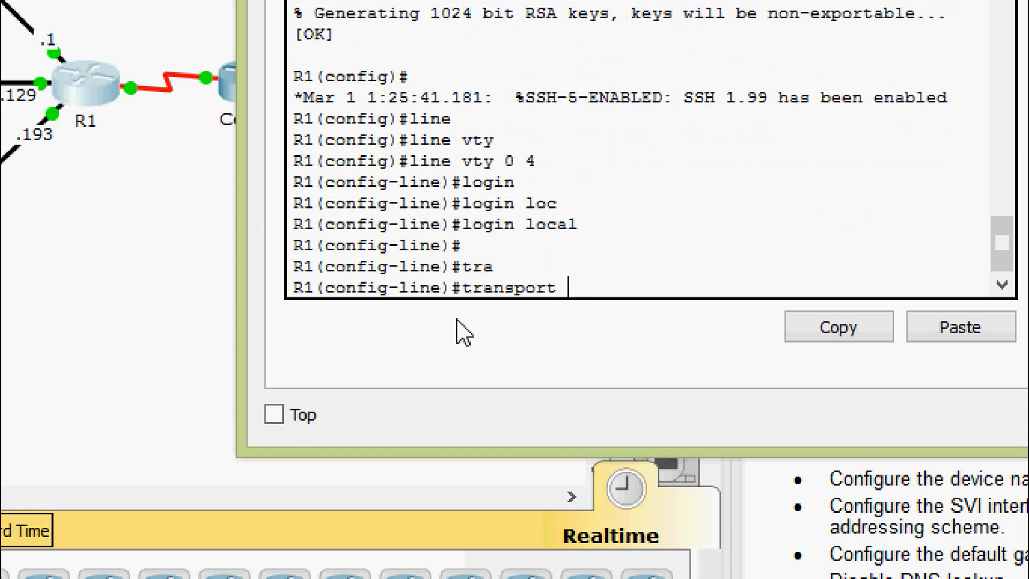
pyautogui.write('in')
pyautogui.press('Tab')
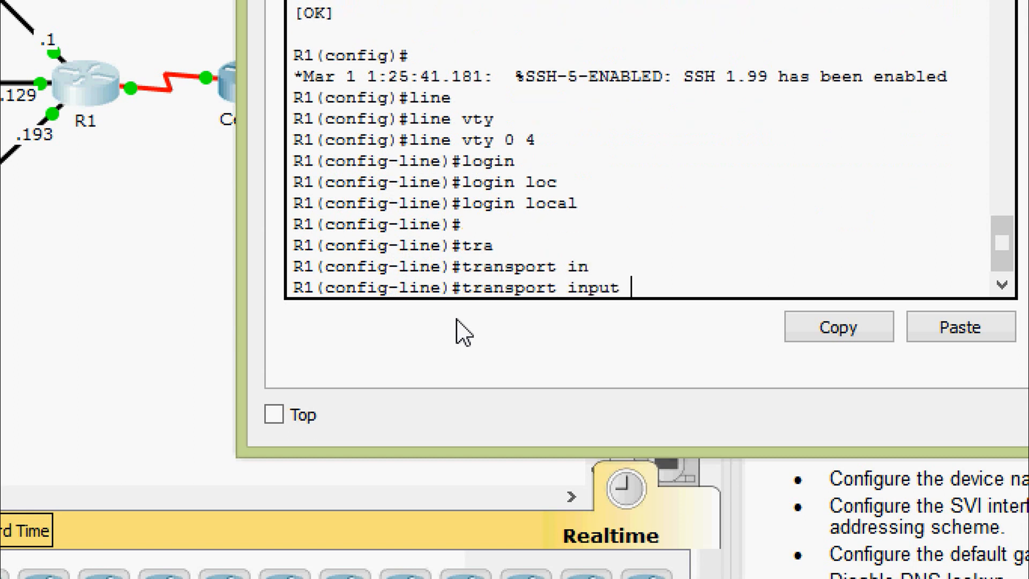
pyautogui.write('SSH')
pyautogui.press('Return')
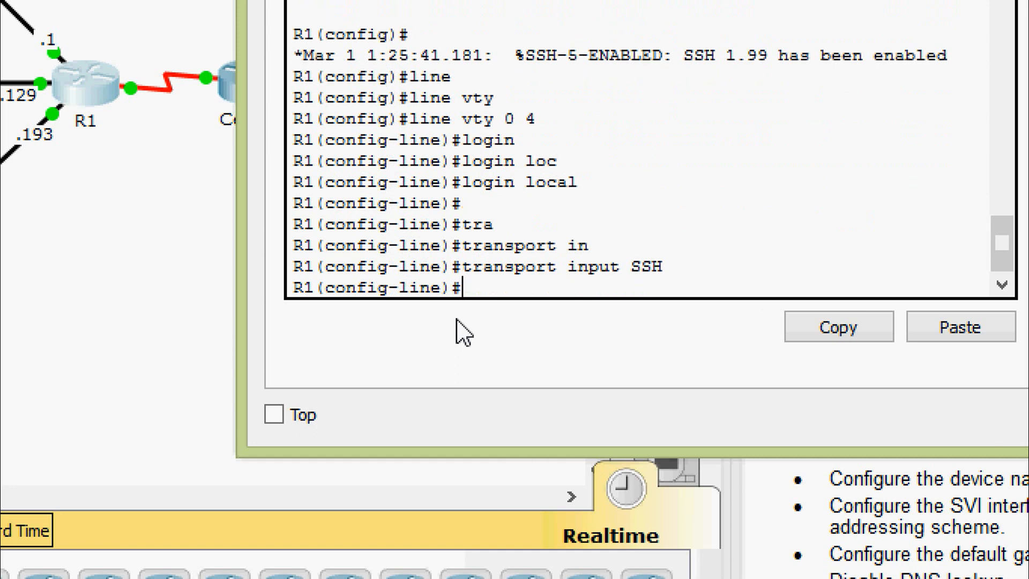
pyautogui.press('Return')
pyautogui.write('ex')
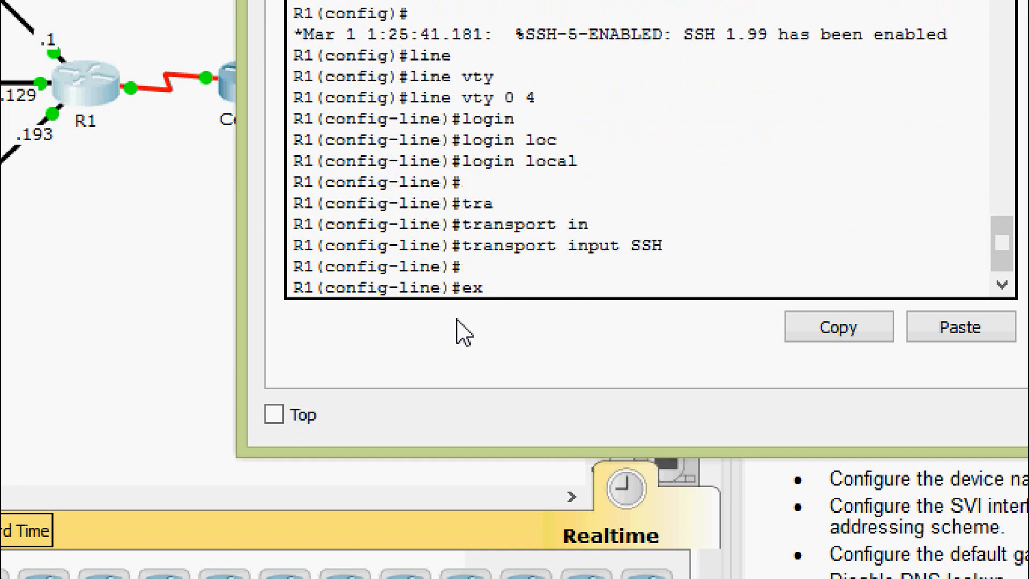
pyautogui.write('it')
pyautogui.press('Return')
pyautogui.press('Return')
# Create a local administrator username protected with a secret password.
pyautogui.write('user')
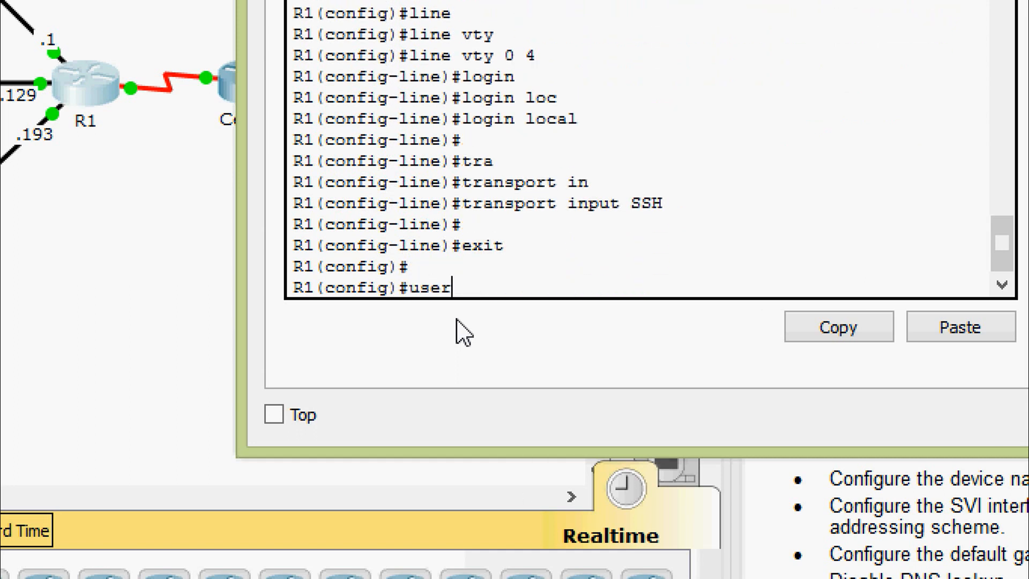
pyautogui.press('Tab')
pyautogui.write('Admin')
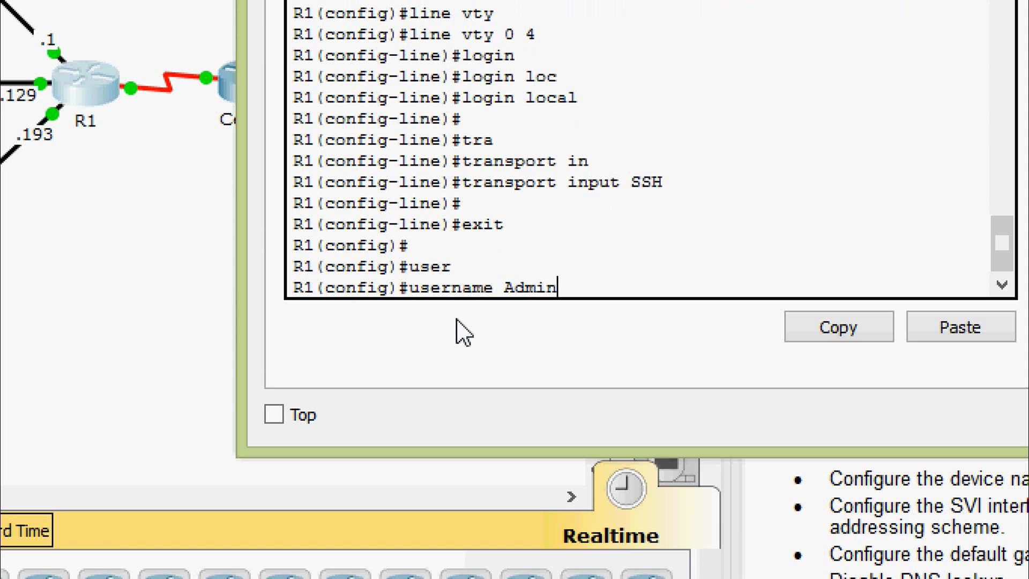
pyautogui.write('1 ser')
pyautogui.press('Tab')
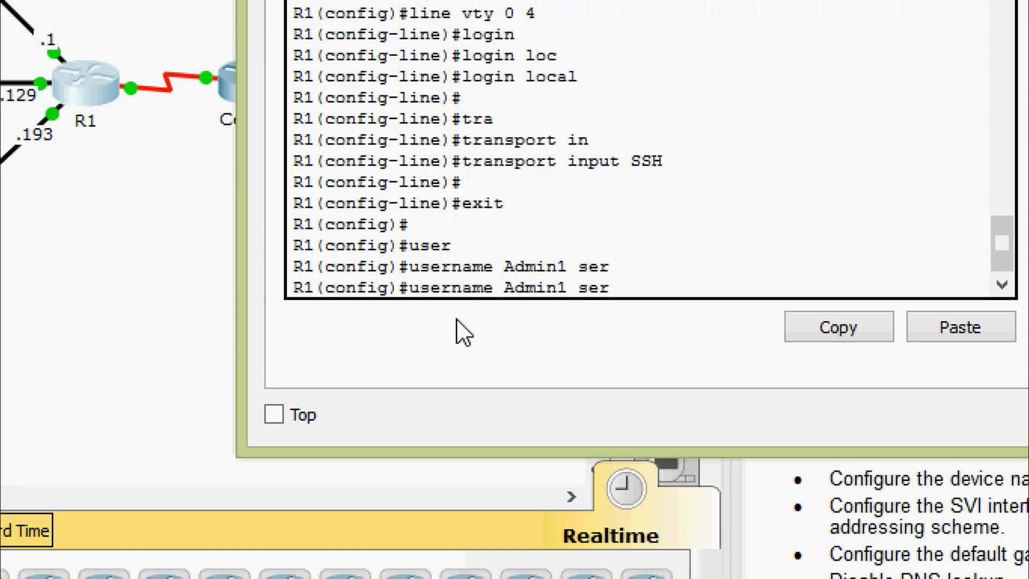
pyautogui.write('c')
pyautogui.press('Tab')
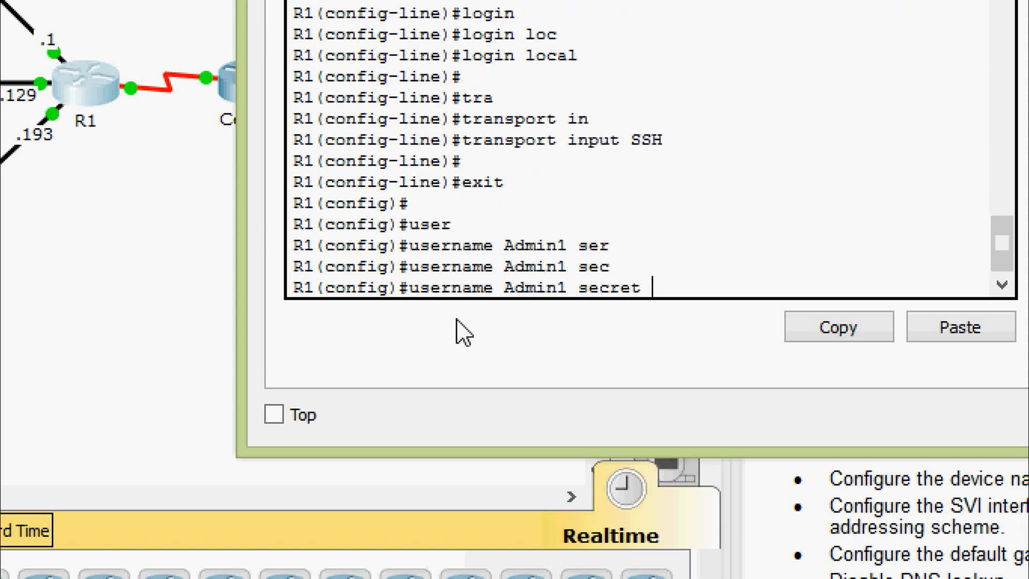
pyautogui.write('Admin1pa')
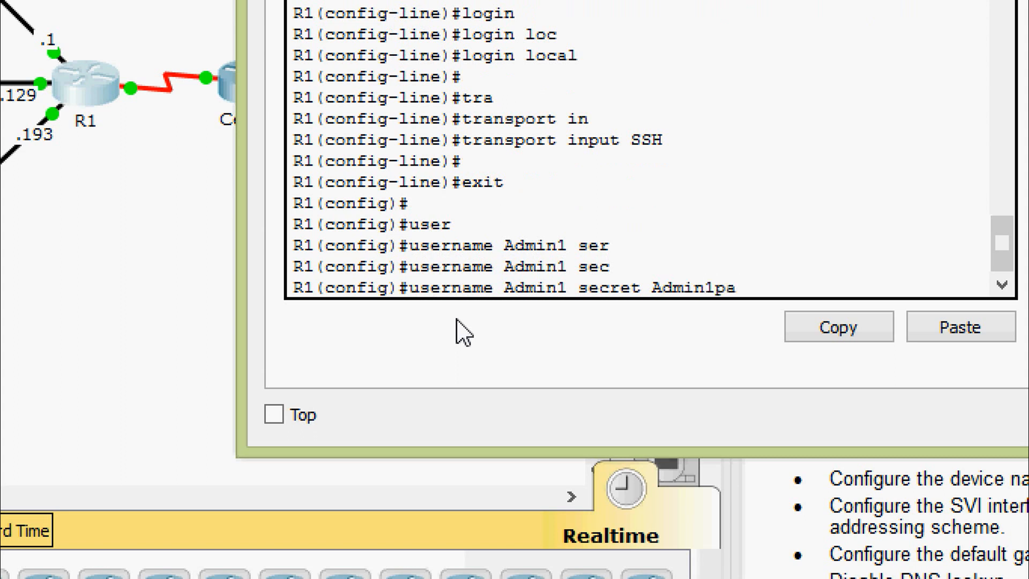
pyautogui.write('55')
pyautogui.press('Return')
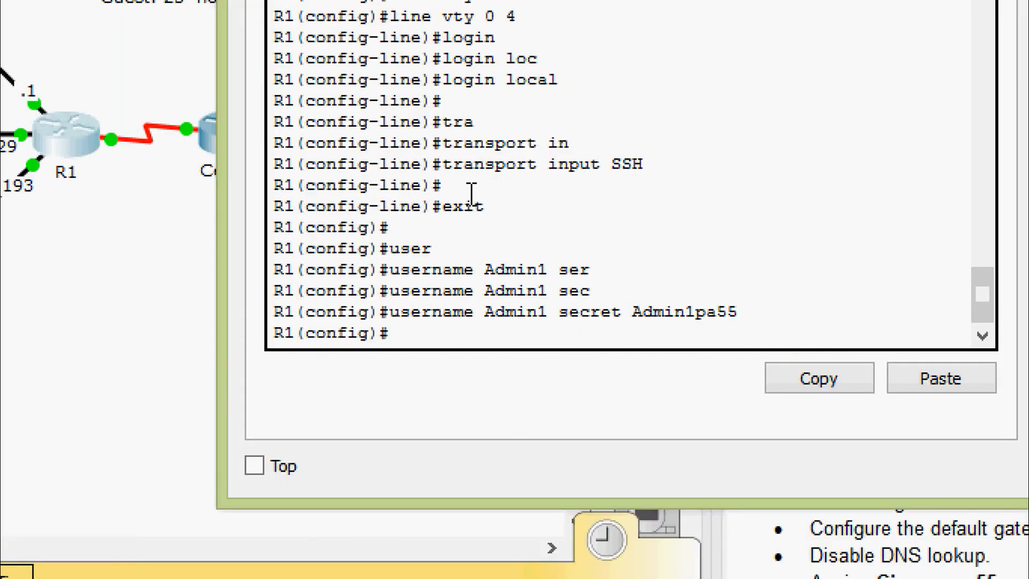
# Set a 5-minute exec-timeout on R1's console line 0.
pyautogui.write('line')
pyautogui.press('Tab')
pyautogui.write('con')
pyautogui.press('Tab')
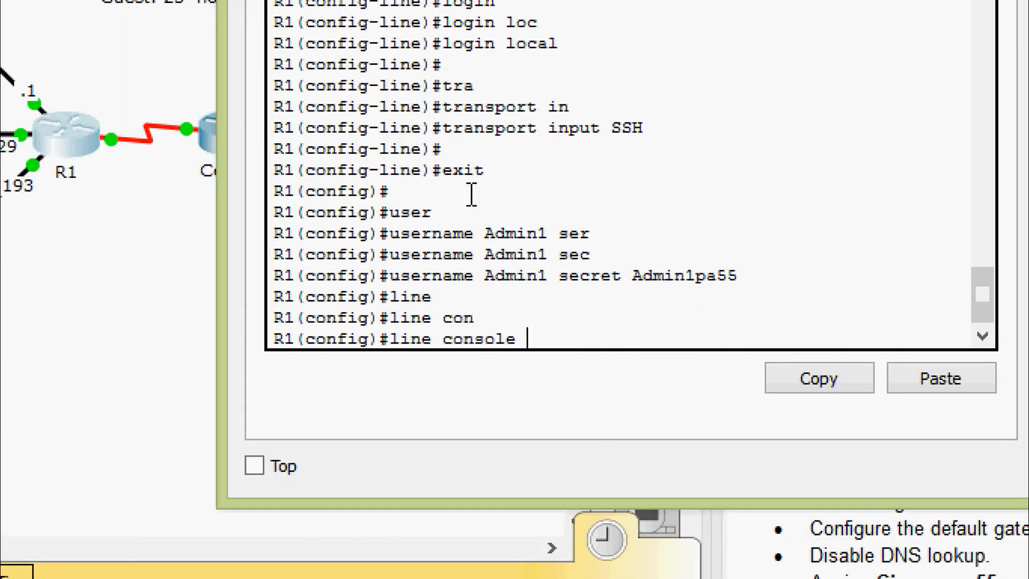
pyautogui.write('0')
pyautogui.press('Return')
pyautogui.press('Return')
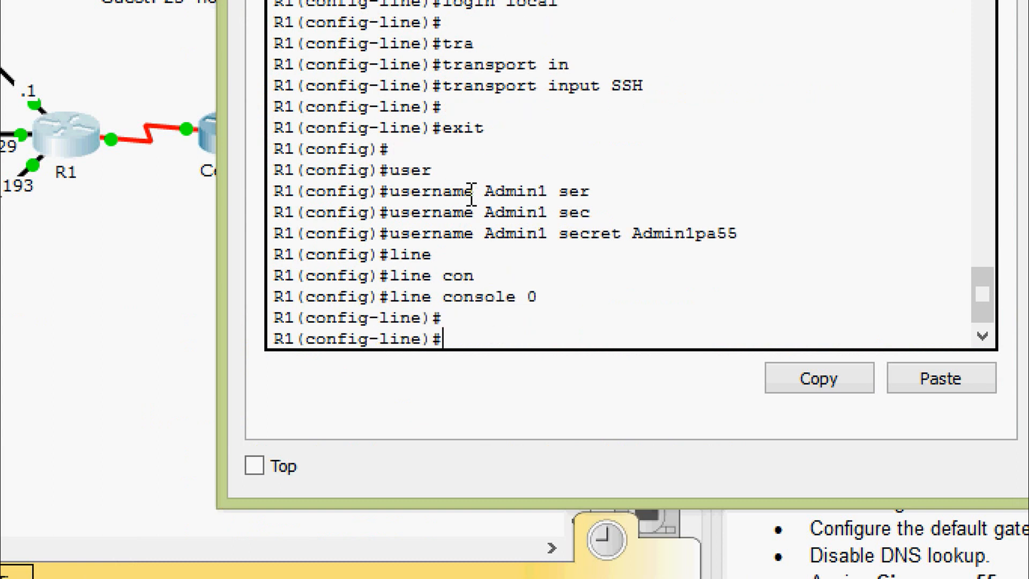
pyautogui.write('?e')
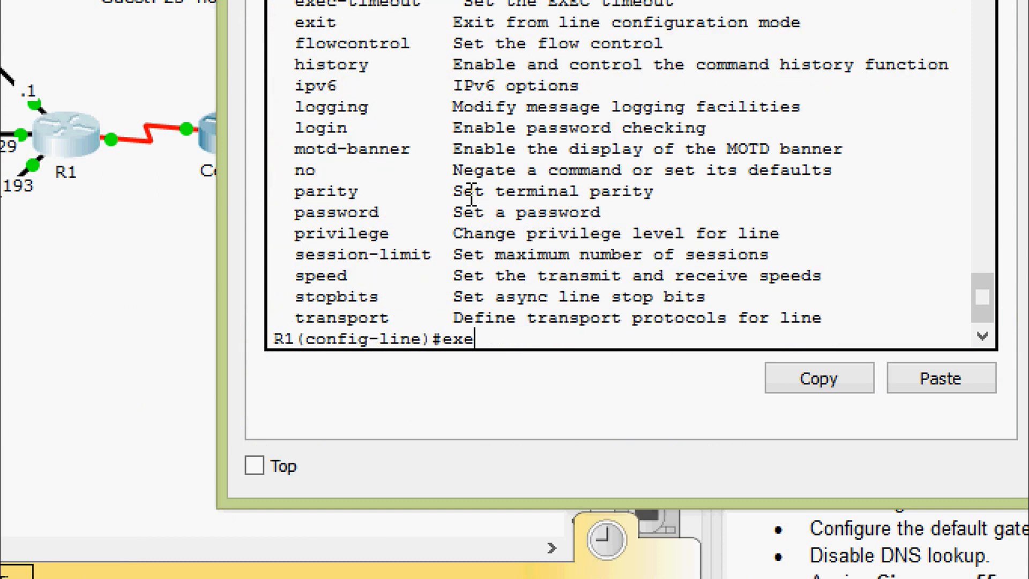
pyautogui.write('xe')
pyautogui.press('Tab')
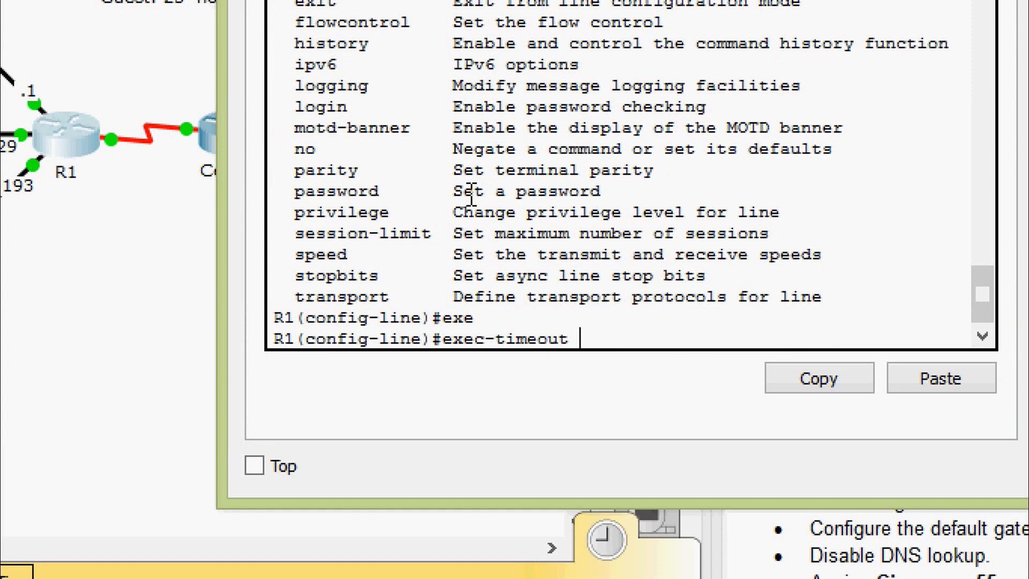
pyautogui.write('?')
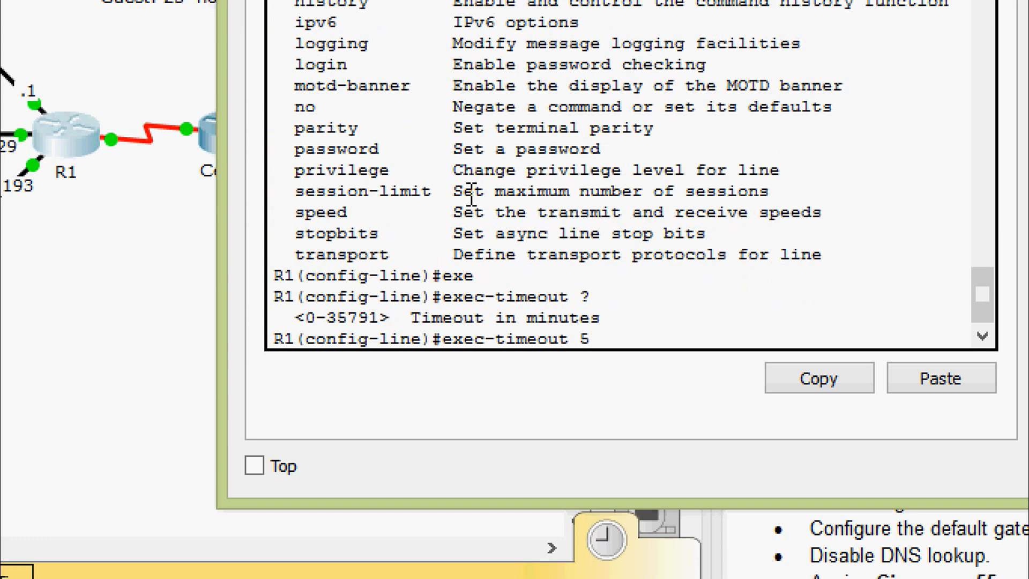
pyautogui.write('5 ?')
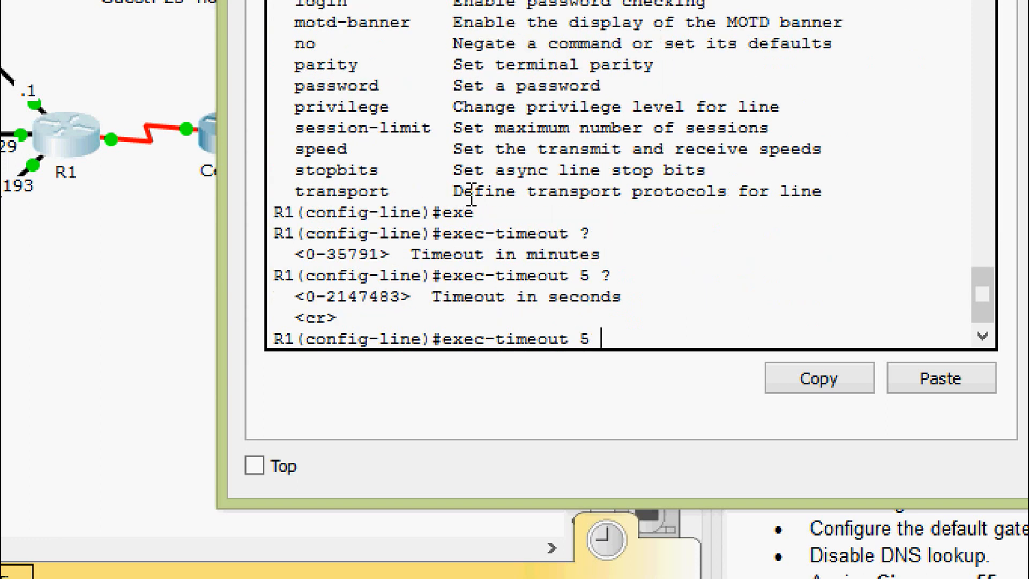
pyautogui.press('Return')
pyautogui.press('Return')
pyautogui.press('Return')
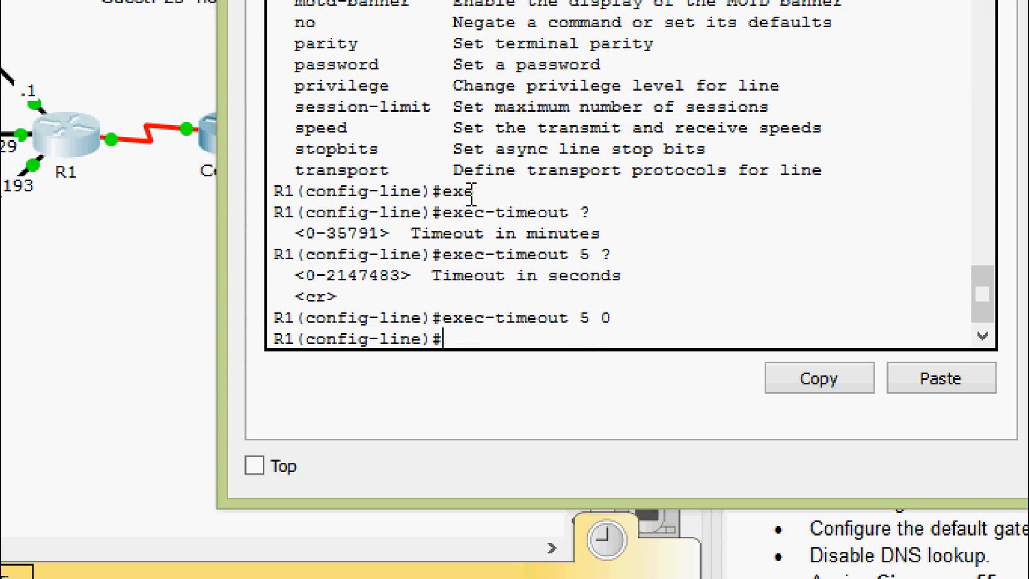
pyautogui.write('exit')
pyautogui.press('Return')
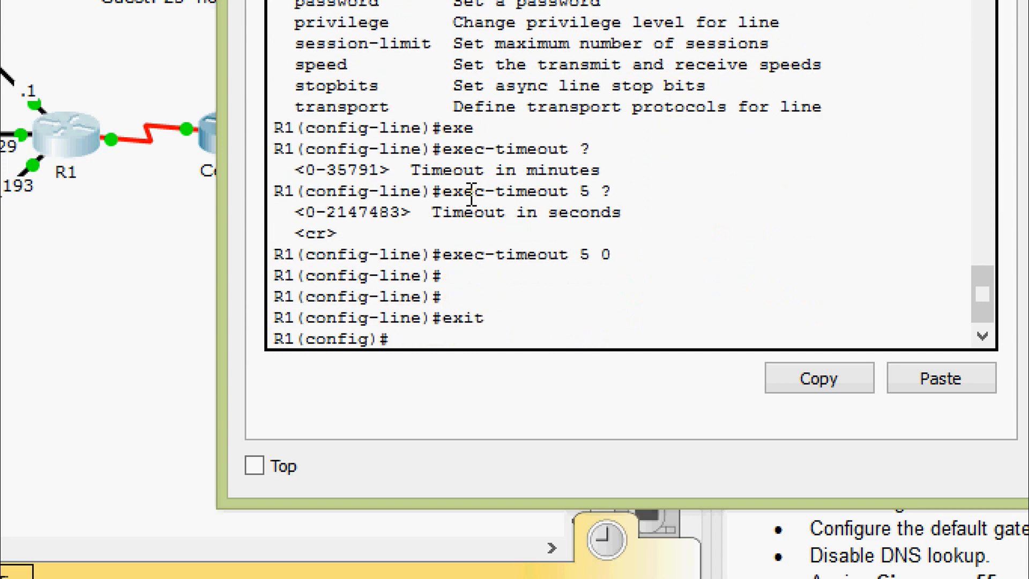
# Set a 5 0 exec-timeout on vty lines 0 4.
pyautogui.write('line')
pyautogui.press('Tab')
pyautogui.write('vt')
pyautogui.press('Tab')
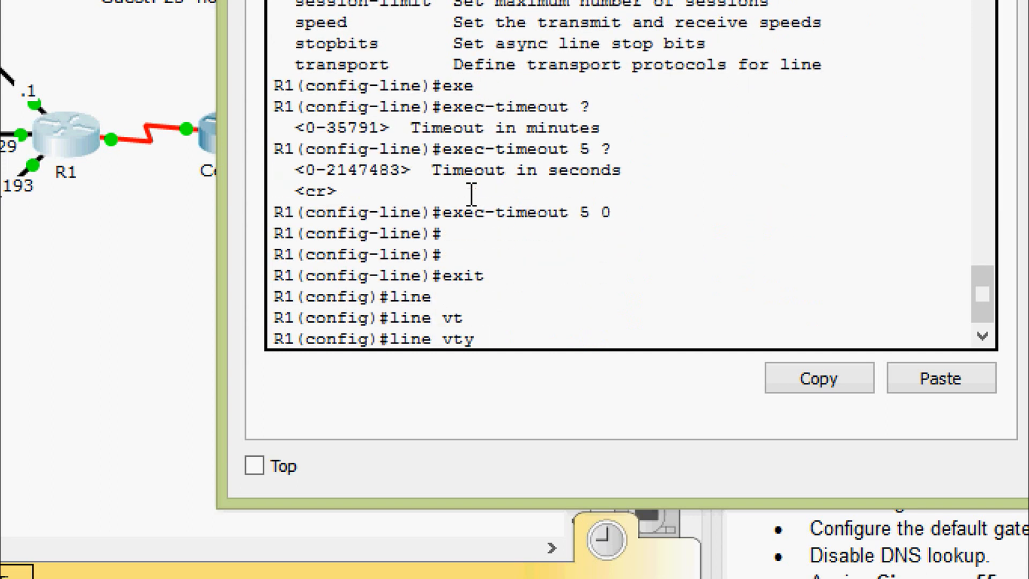
pyautogui.write('0 4')
pyautogui.press('Return')
pyautogui.write('exe')
pyautogui.press('Tab')
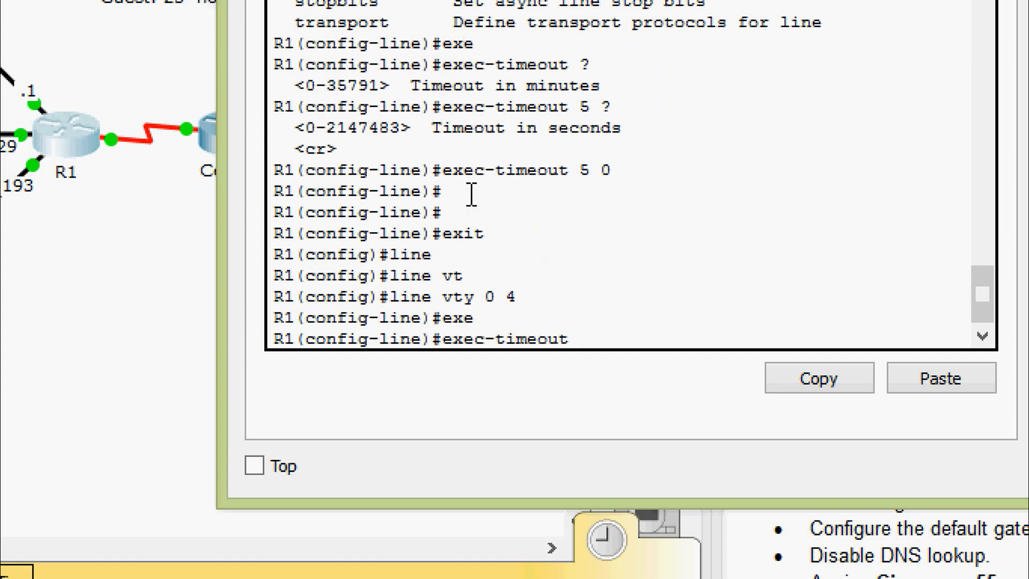
pyautogui.write('5 0')
pyautogui.press('Return')
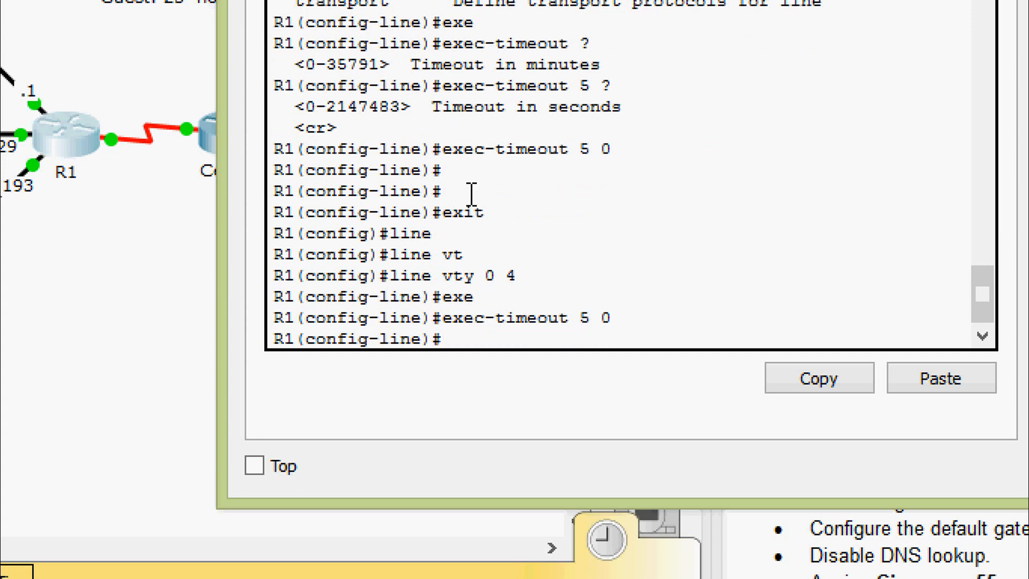
pyautogui.write('exit')
pyautogui.press('Return')
pyautogui.press('Return')
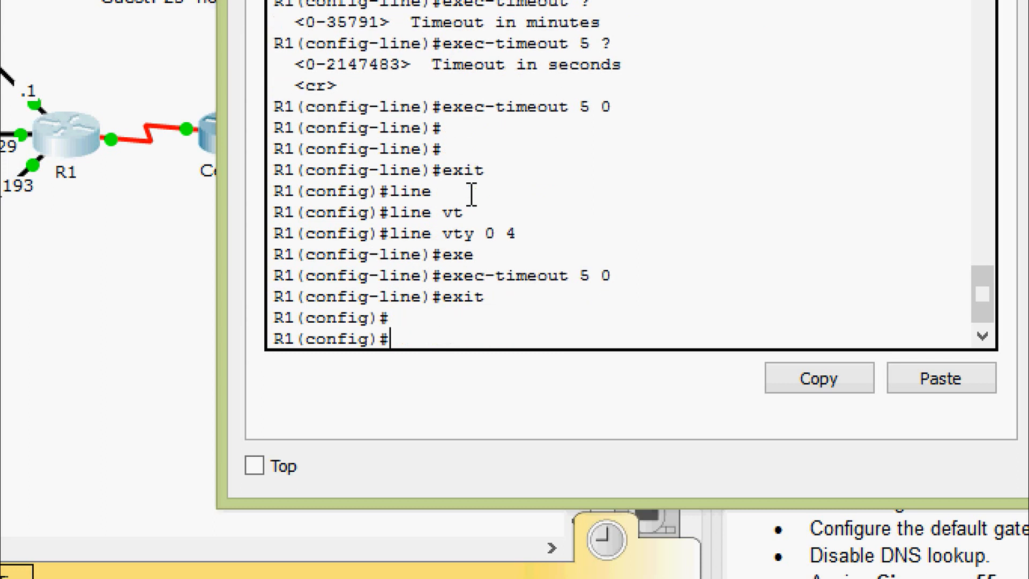
# Enter login block-for 180 attempts 4 within 120 in global config.
pyautogui.write('login')
pyautogui.press('Tab')
pyautogui.write('blo')
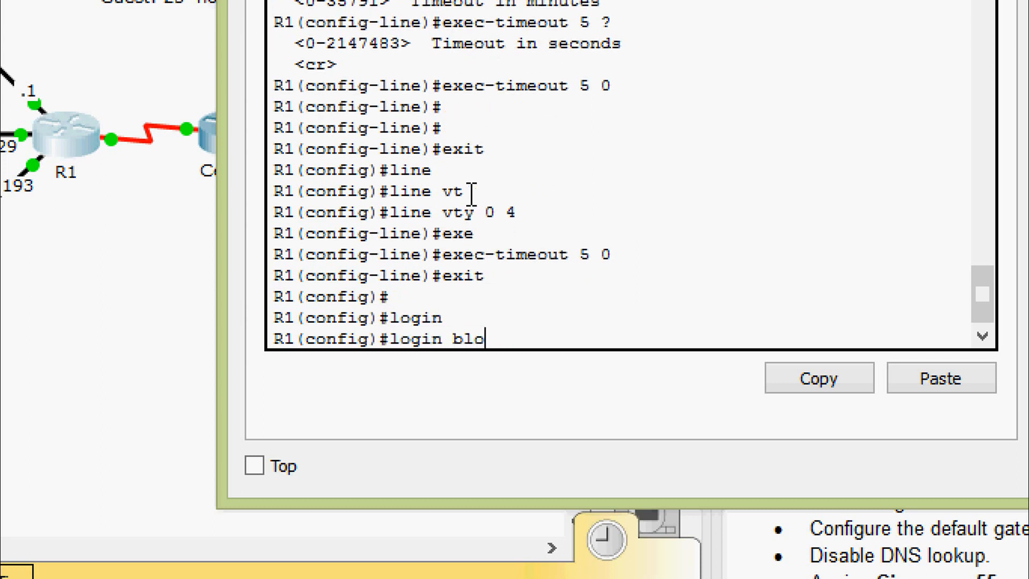
pyautogui.write('c')
pyautogui.press('Tab')
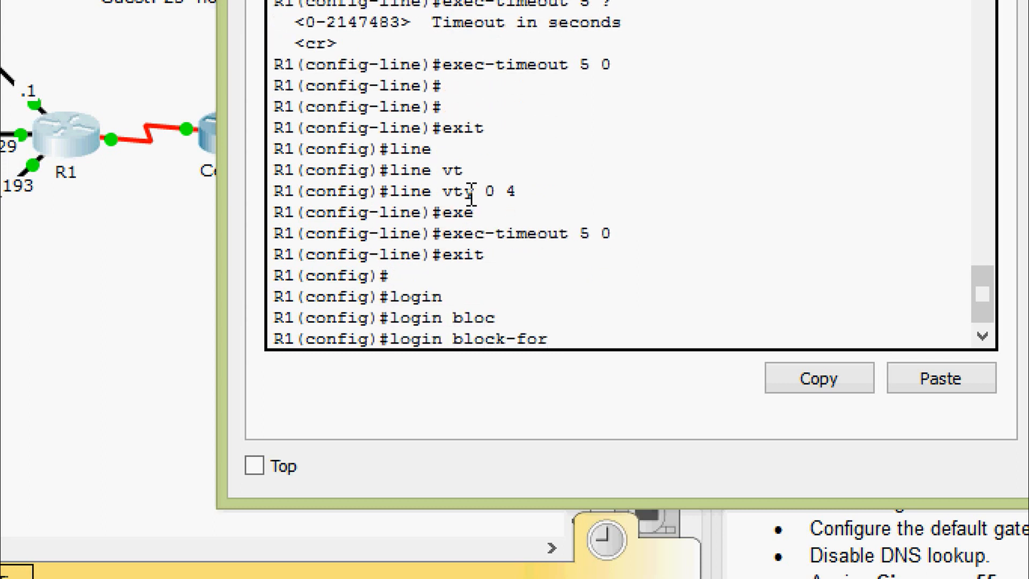
pyautogui.write('?18')
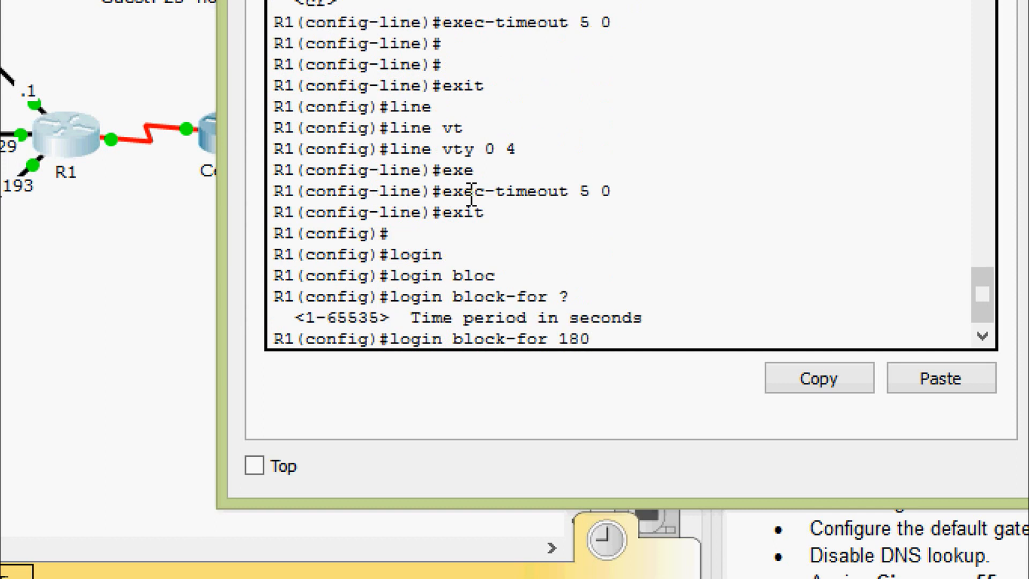
pyautogui.write('0 ate')
pyautogui.press('Tab')
pyautogui.press('BackSpace')
pyautogui.write('t')
pyautogui.press('Tab')
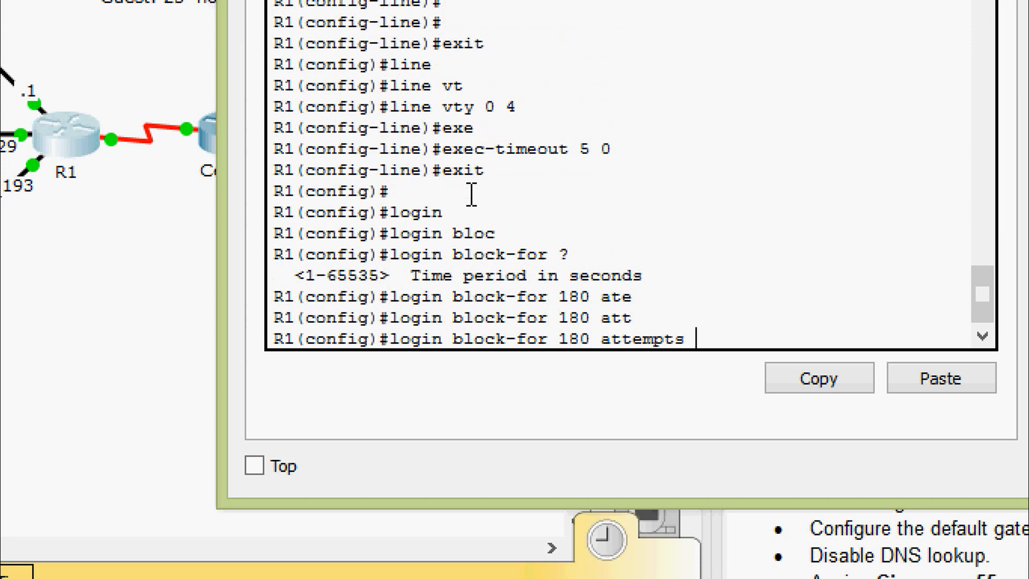
pyautogui.write('4 with')
pyautogui.press('Tab')
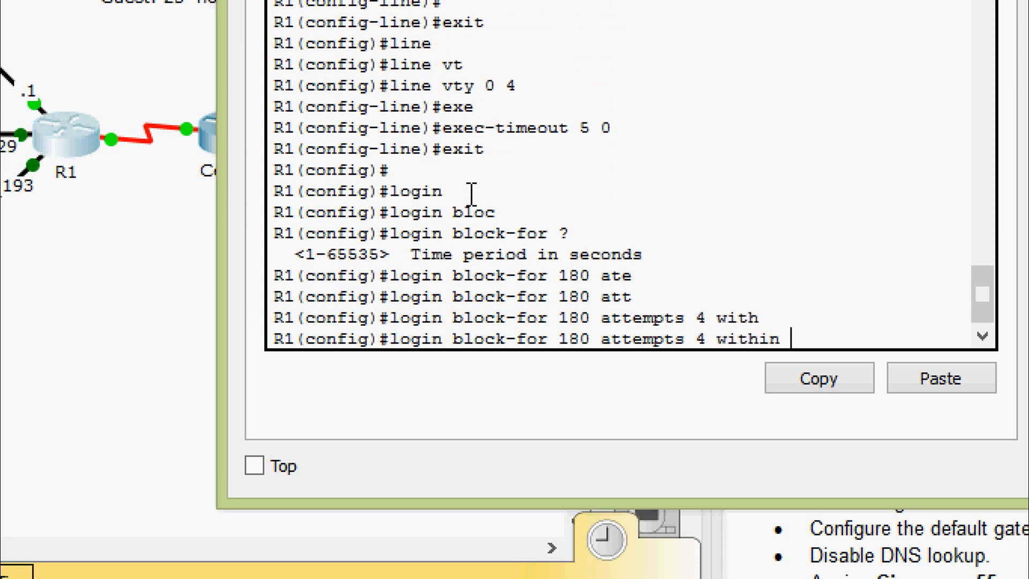
pyautogui.write('120')
pyautogui.press('Return')
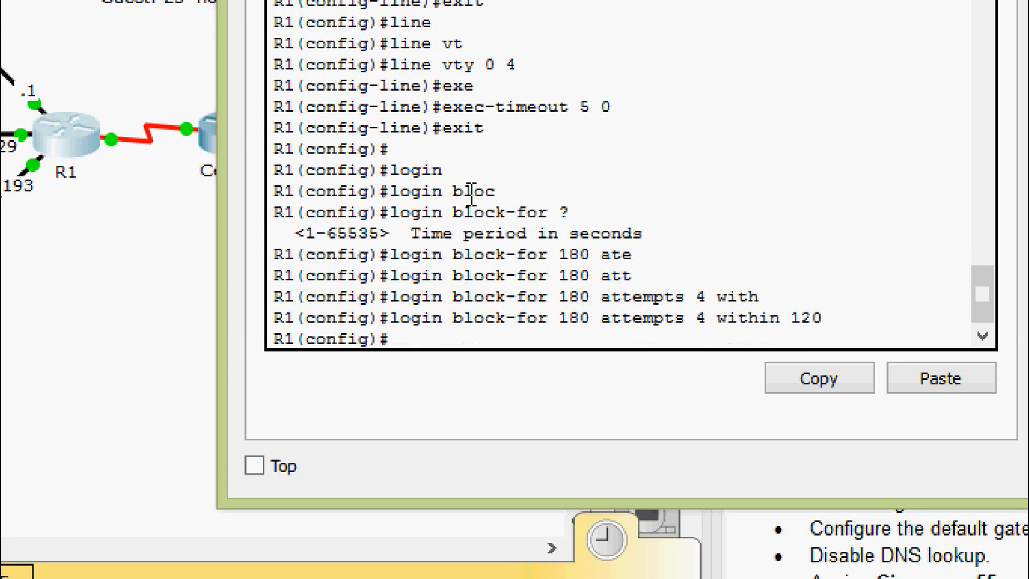
pyautogui.press('Return')
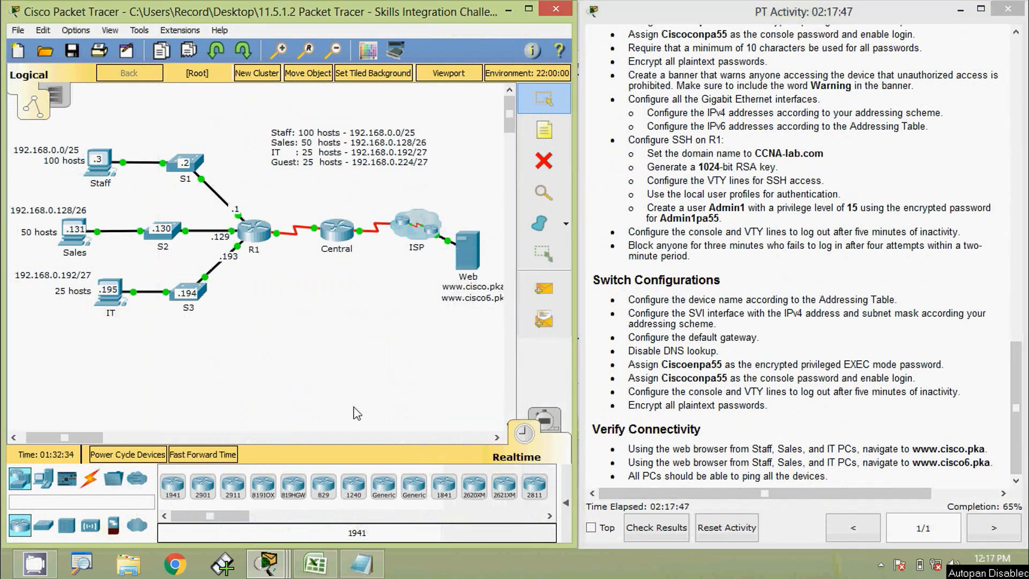
# Open switch S1's CLI and enter global configuration mode.
pyautogui.click(197, 161)
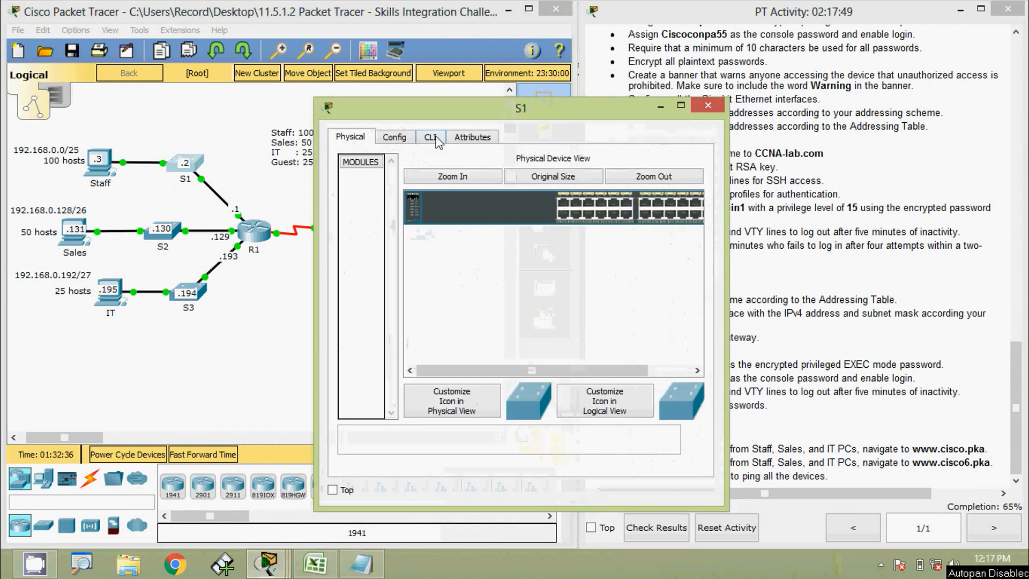
pyautogui.click(441, 61)
pyautogui.moveTo(455, 30); pyautogui.dragTo(456, 20)
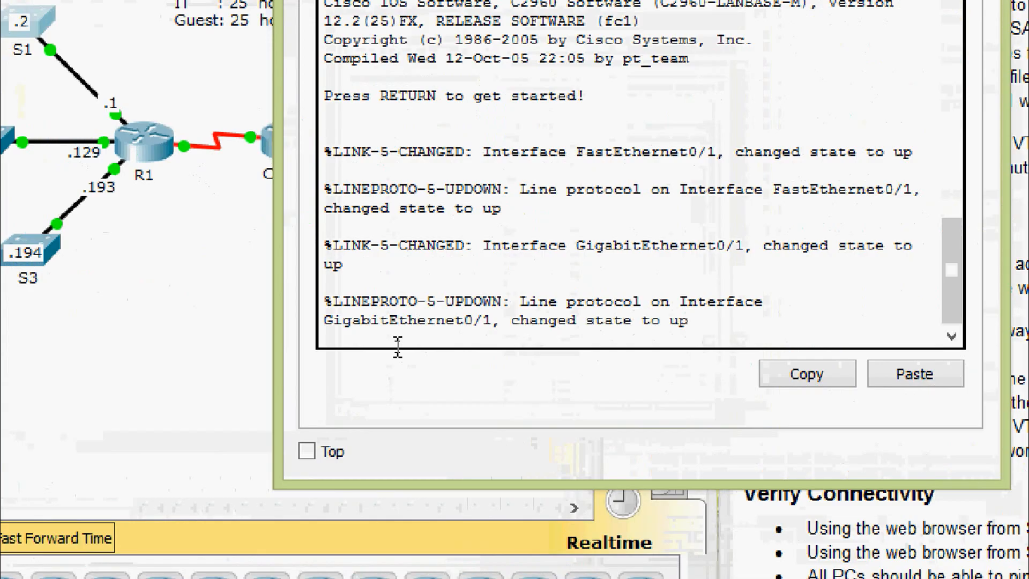
pyautogui.press('Return')
pyautogui.press('Return')
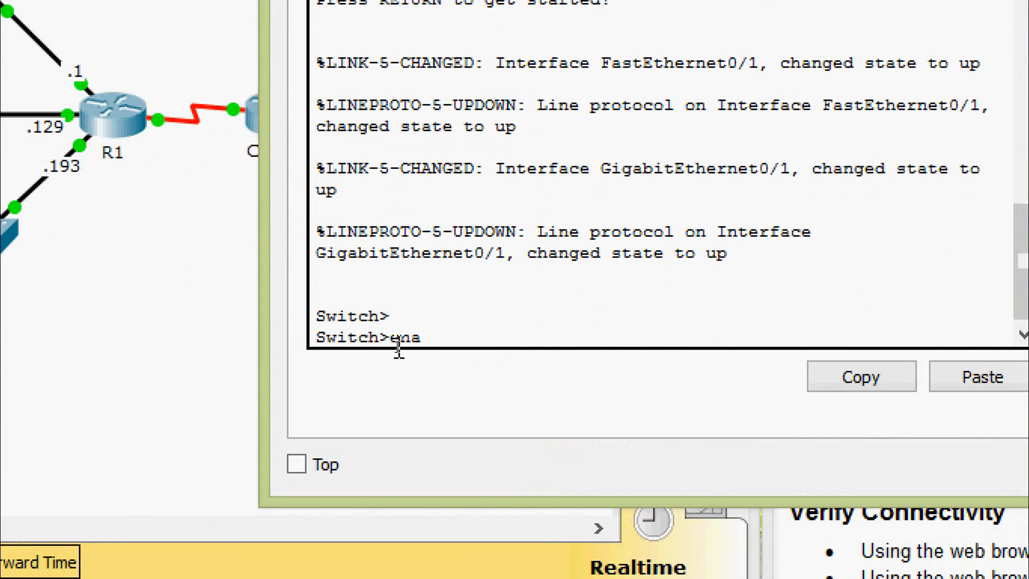
pyautogui.write('ena')
pyautogui.press('Tab')
pyautogui.press('Return')
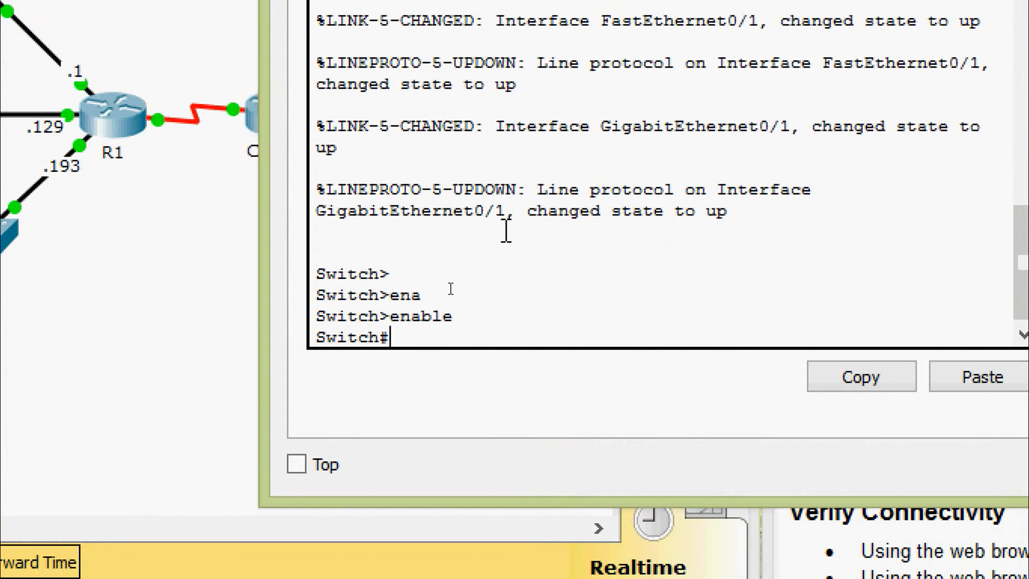
pyautogui.write('conf')
pyautogui.press('Tab')
pyautogui.write('t')
pyautogui.press('Tab')
pyautogui.press('Return')
pyautogui.press('Return')
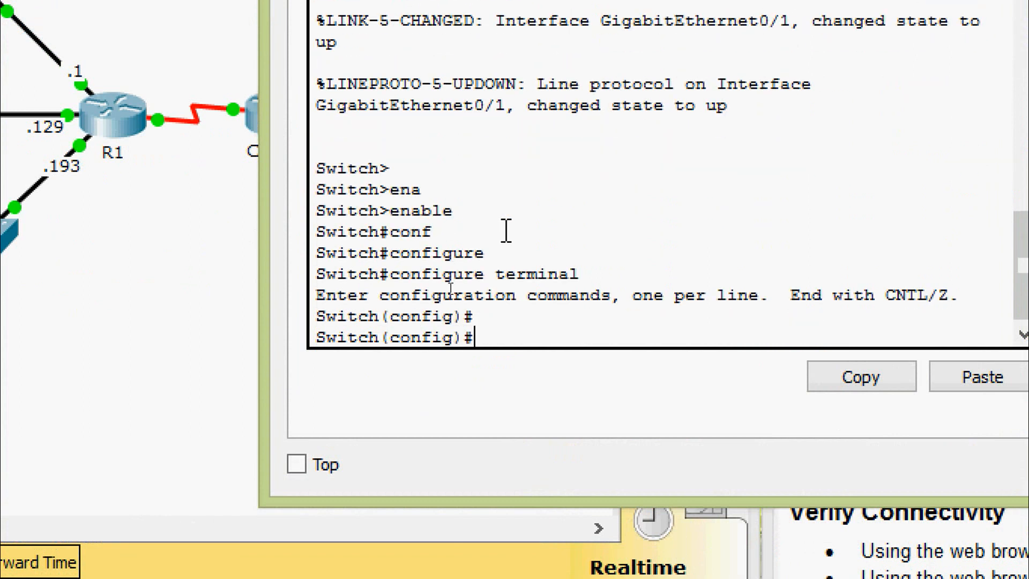
# Set the hostname to S1 and enable service password-encryption.
pyautogui.write('host')
pyautogui.press('Tab')
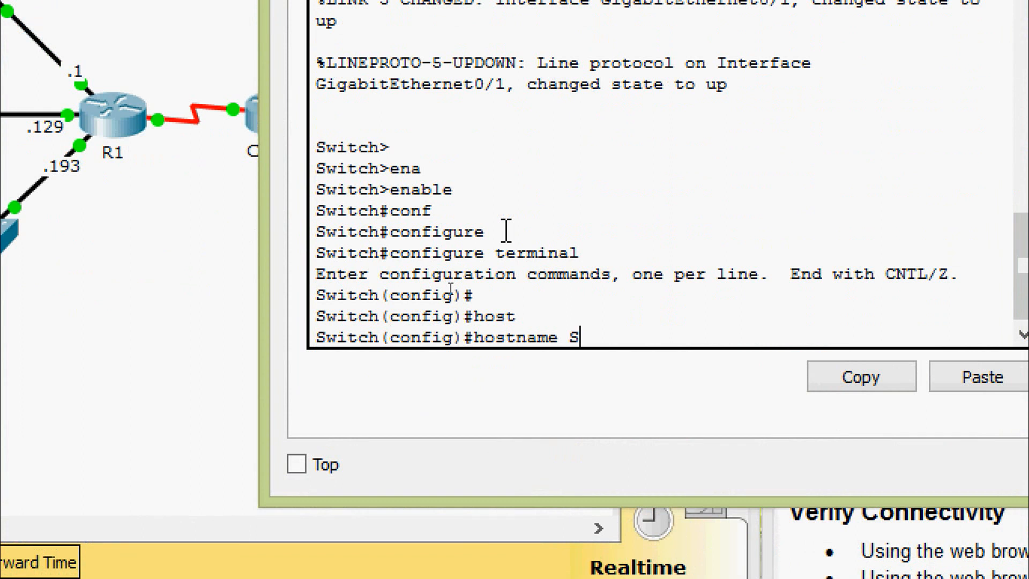
pyautogui.write('S1')
pyautogui.press('Return')
pyautogui.press('Return')
pyautogui.write('ser')
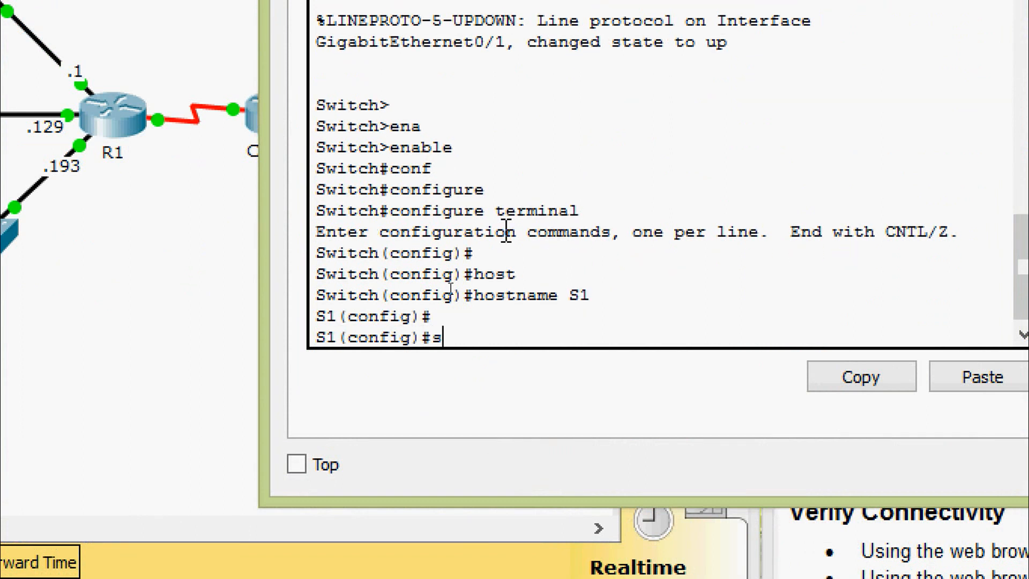
pyautogui.press('Tab')
pyautogui.write('as')
pyautogui.press('Tab')
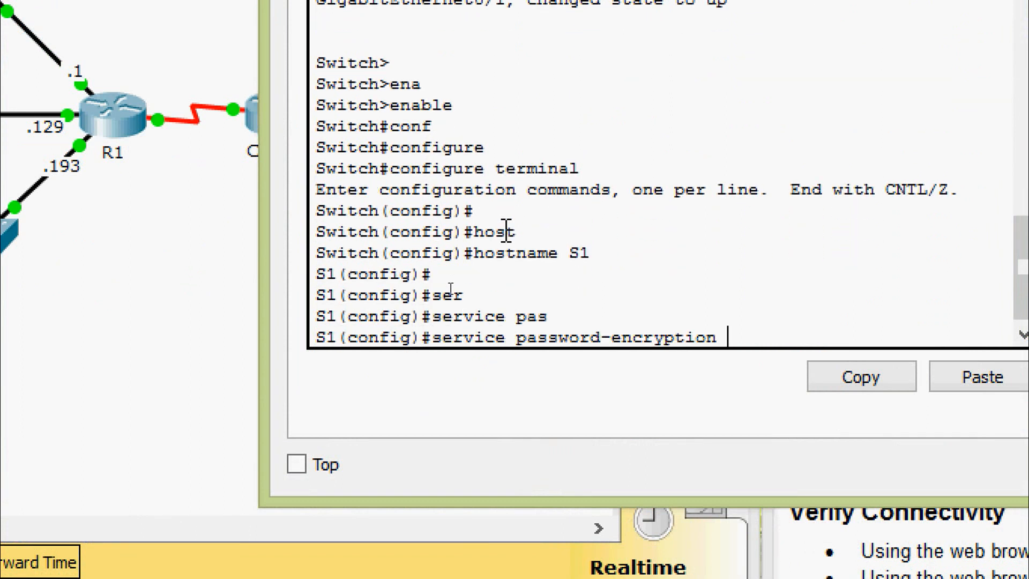
pyautogui.press('Return')
pyautogui.press('Return')
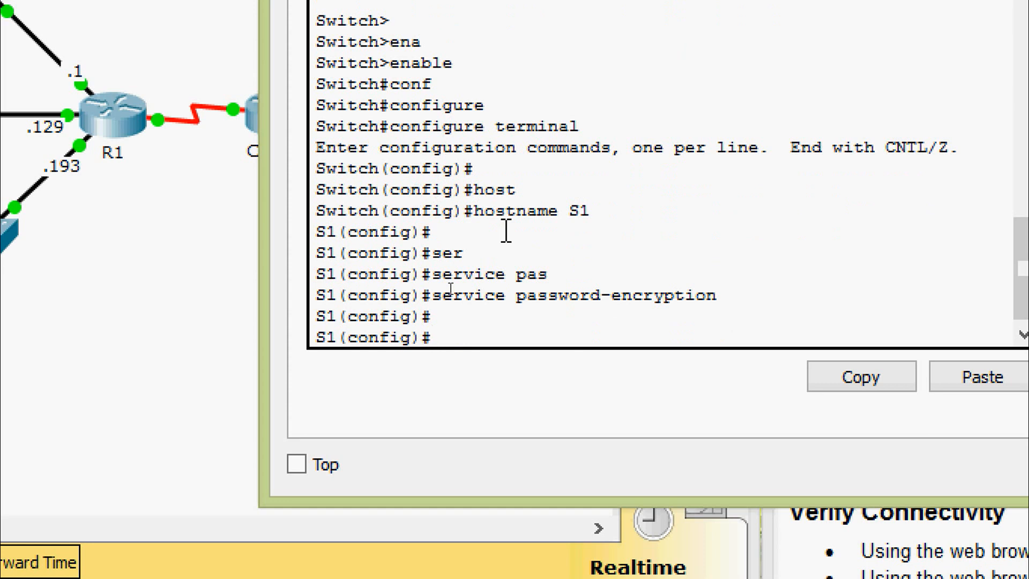
# Set S1's enable secret to the privileged EXEC password.
pyautogui.write('ena')
pyautogui.press('Tab')
pyautogui.write('se')
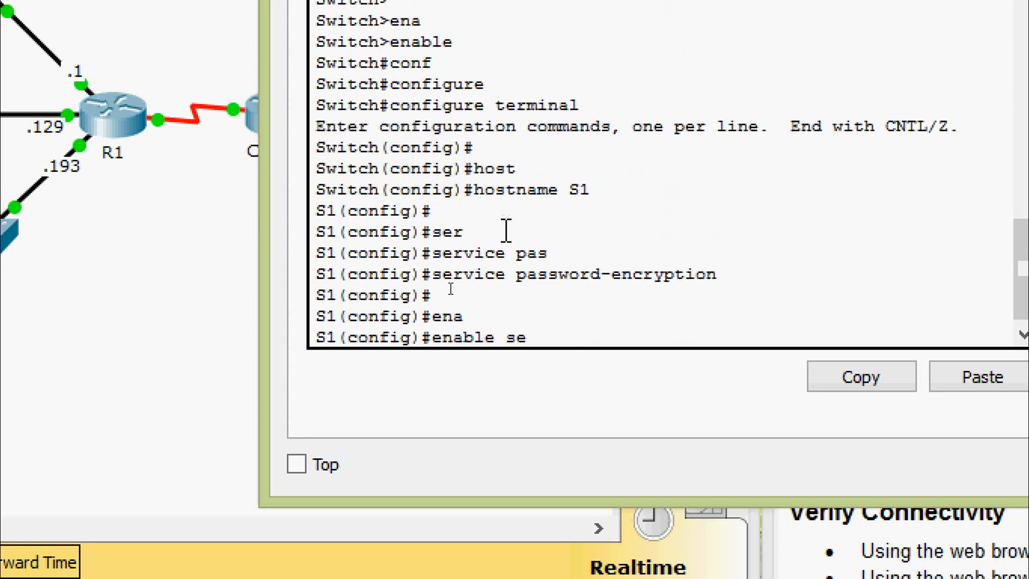
pyautogui.press('Tab')
pyautogui.write('Cisco')
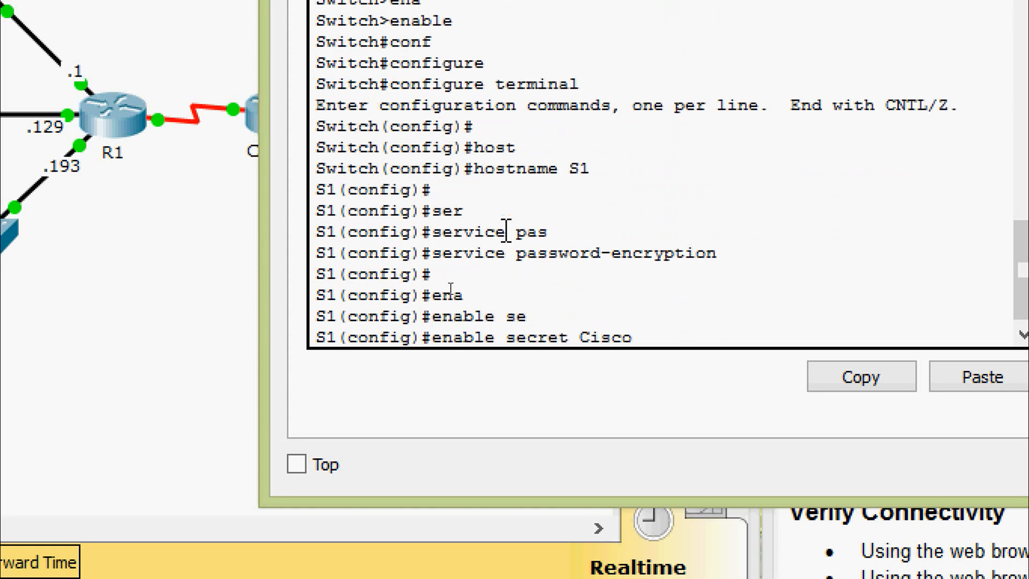
pyautogui.write('enpa55')
pyautogui.press('Return')
pyautogui.press('Return')
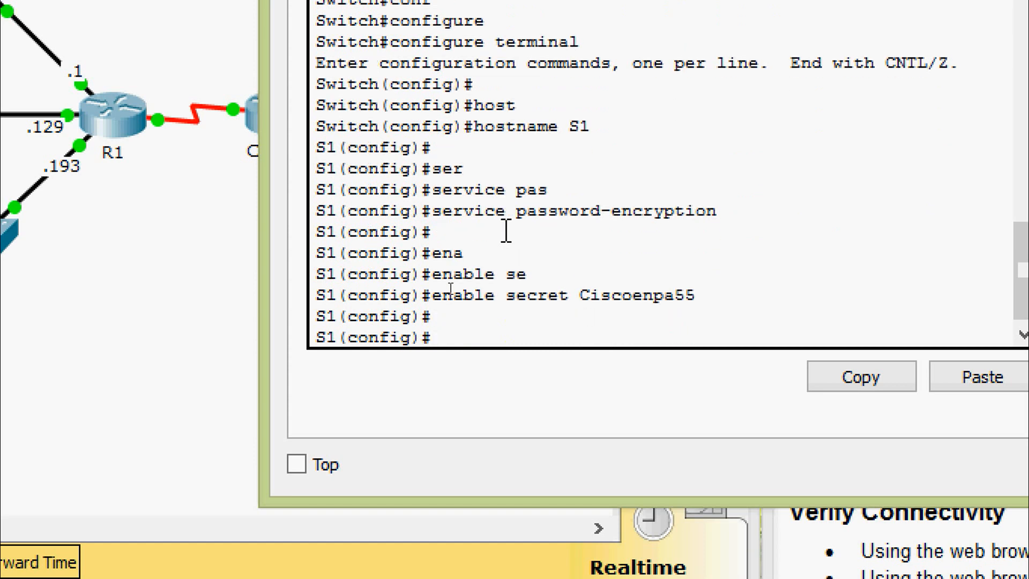
# Disable DNS lookup with no ip domain-lookup.
pyautogui.write('no ip domain-')
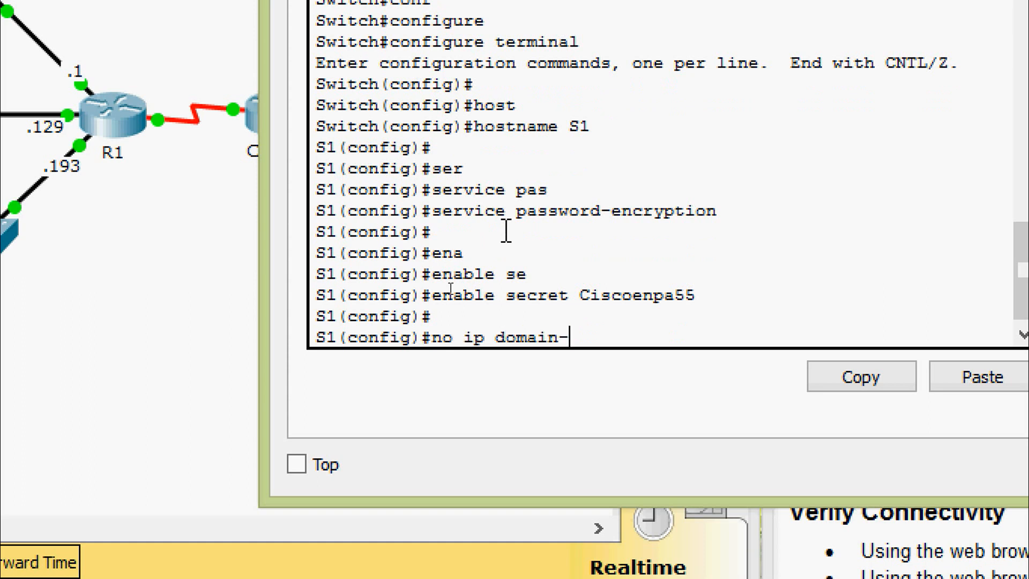
pyautogui.press('Tab')
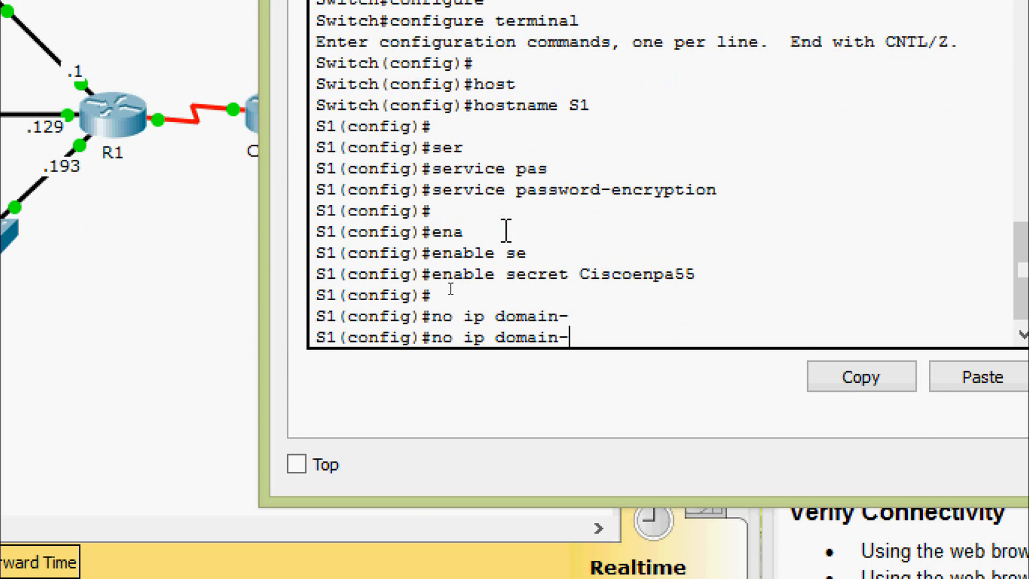
pyautogui.write('l')
pyautogui.press('Tab')
pyautogui.press('Return')
pyautogui.press('Return')
pyautogui.press('Return')
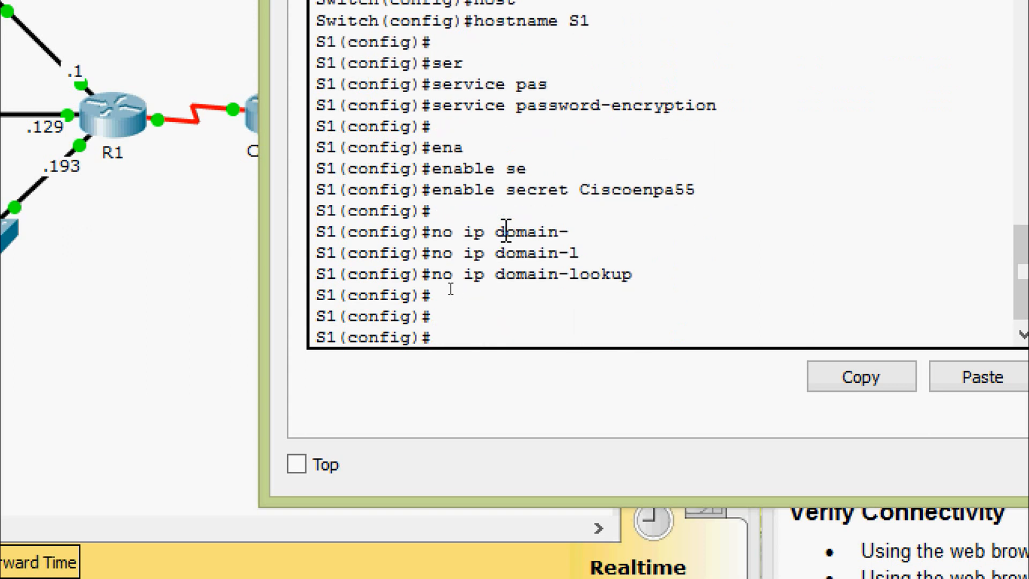
pyautogui.write('inter')
pyautogui.press('Tab')
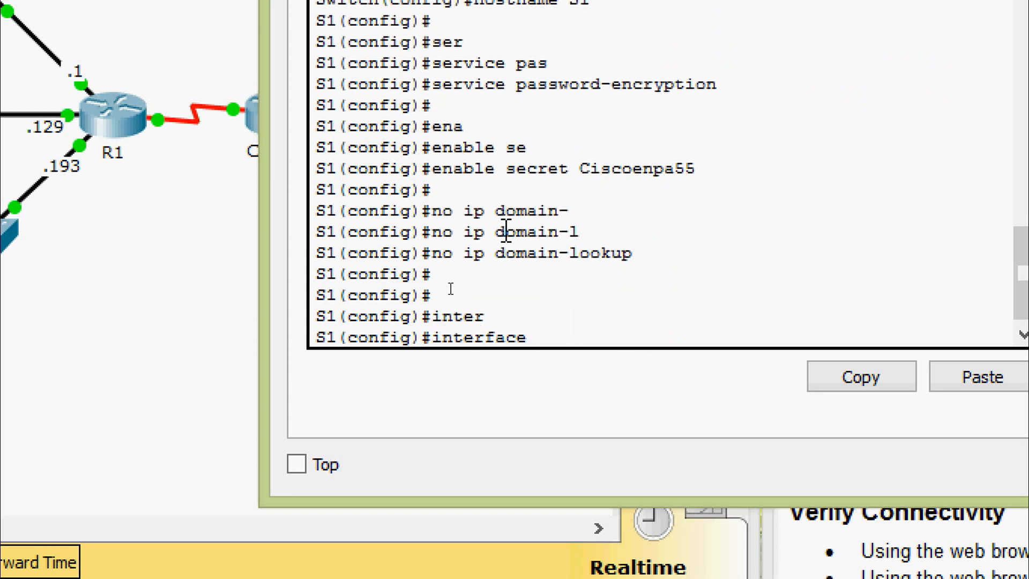
pyautogui.write('vl')
pyautogui.press('Tab')
# Give interface VLAN 1 address 192.168.0.2 255.255.255.128 and bring it up.
pyautogui.write('1')
pyautogui.press('Return')
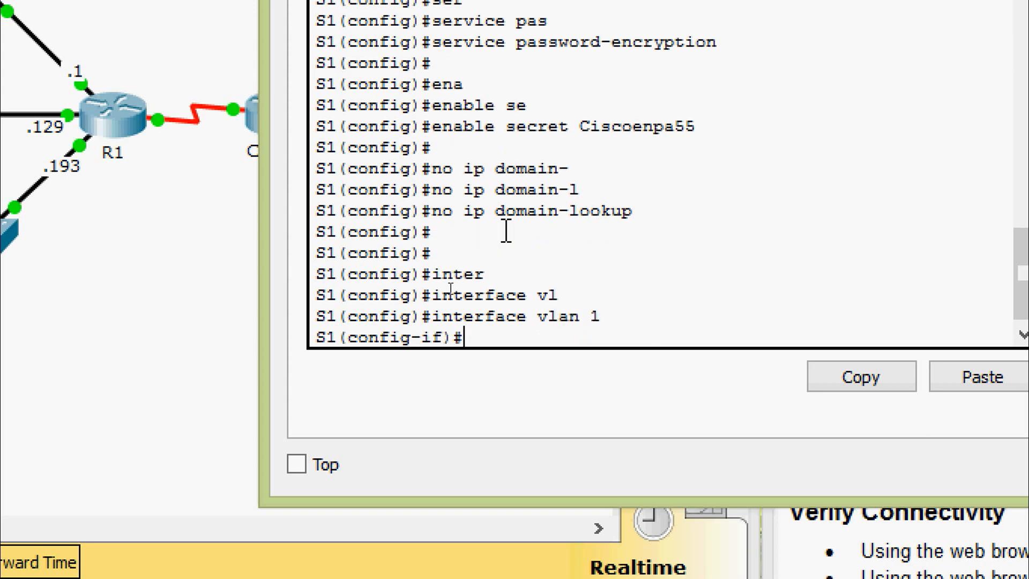
pyautogui.write('ip ad')
pyautogui.press('Tab')
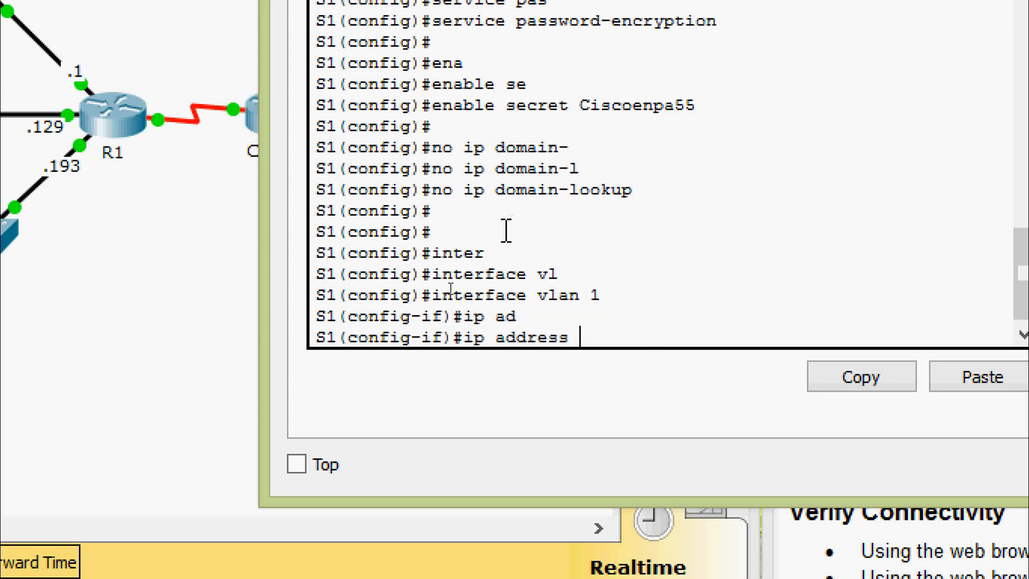
pyautogui.write('192.1')
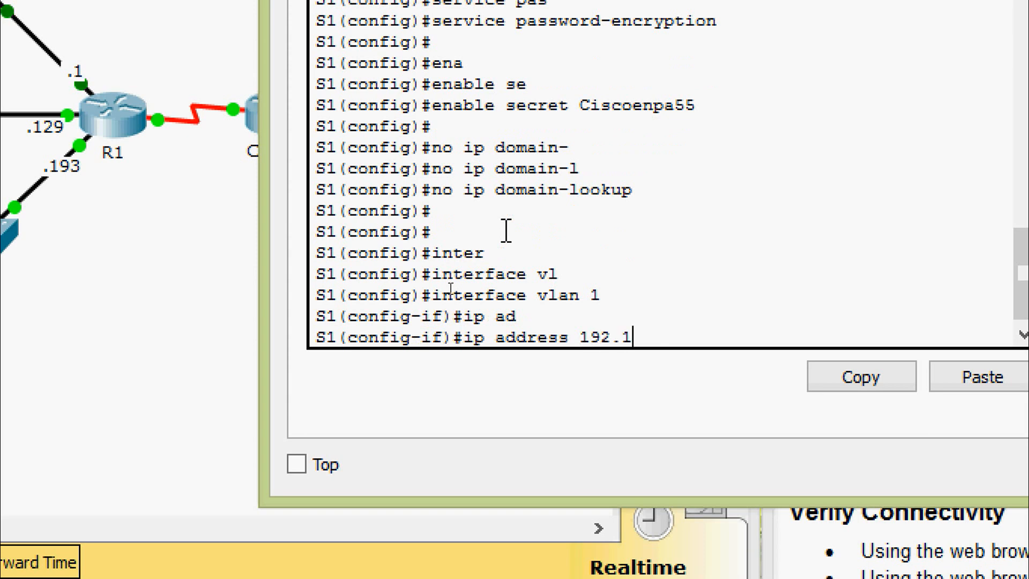
pyautogui.write('68.')
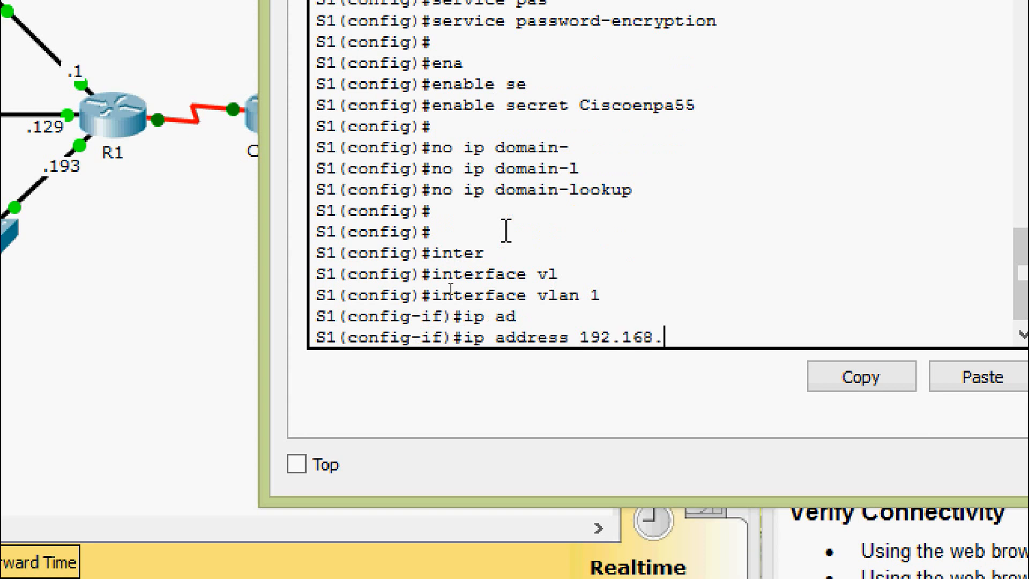
pyautogui.write('0.2 ')
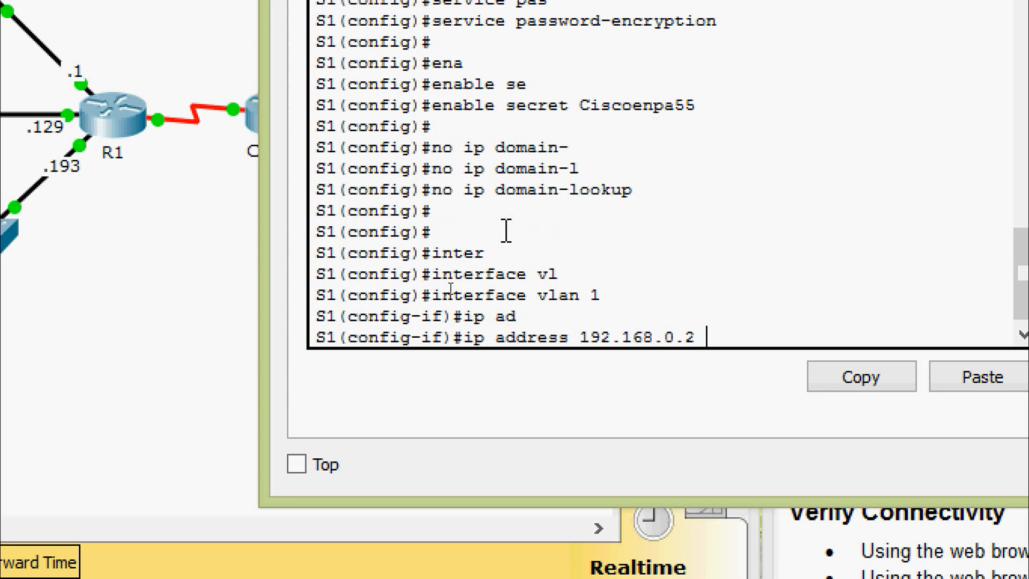
pyautogui.write('?')
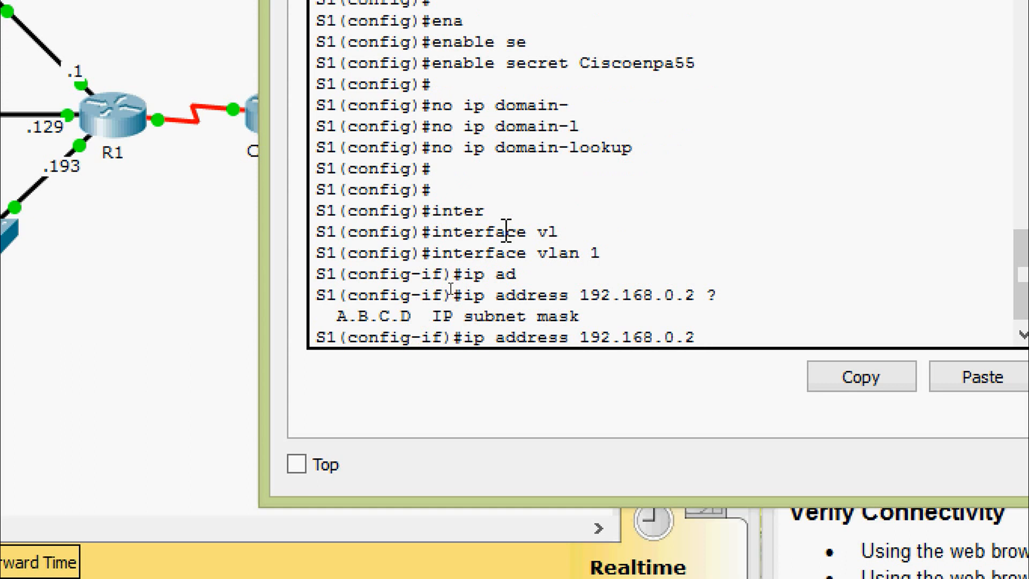
pyautogui.write('255.255.255.1')
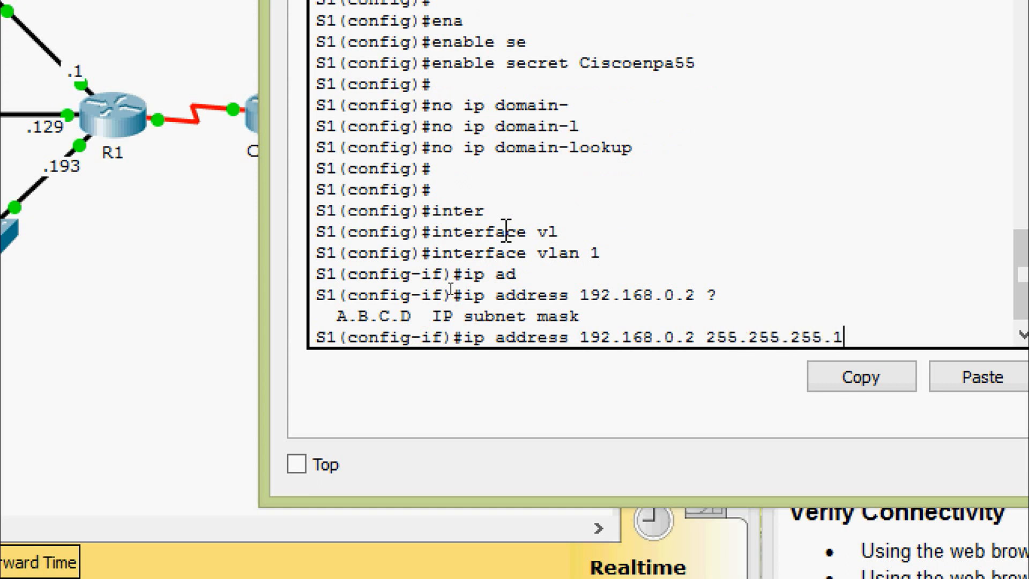
pyautogui.write('28')
pyautogui.press('Return')
pyautogui.press('Return')
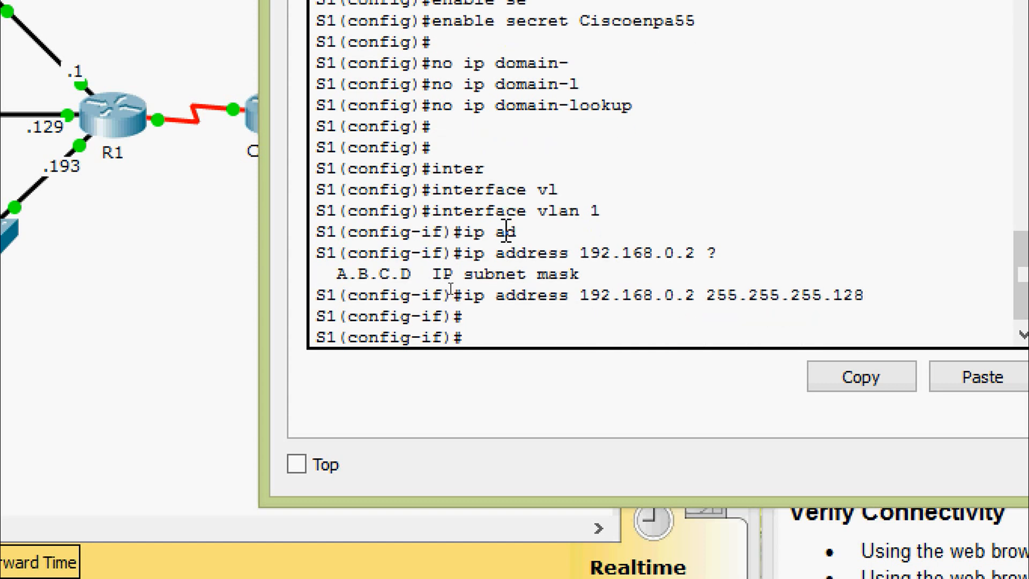
pyautogui.write('no shut')
pyautogui.press('Return')
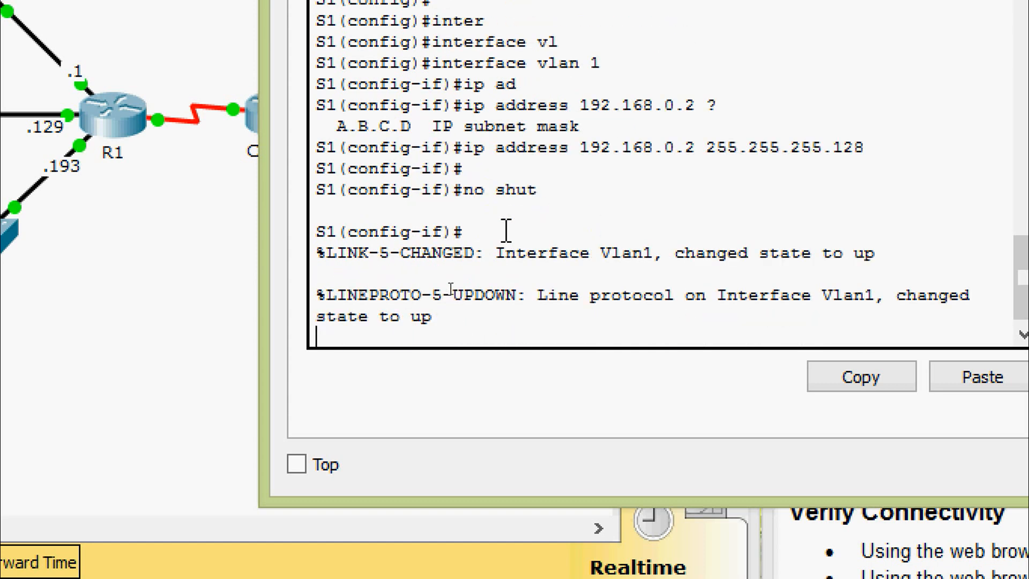
pyautogui.press('Return')
pyautogui.write('exit')
pyautogui.press('Return')
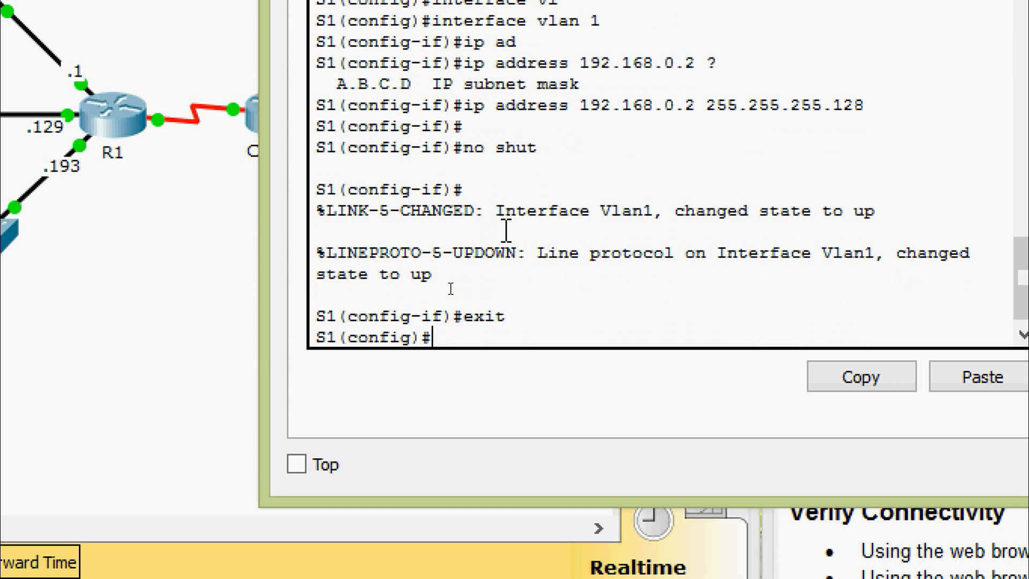
# Set S1's ip default-gateway to 192.168.0.1.
pyautogui.write('ip def')
pyautogui.press('Tab')
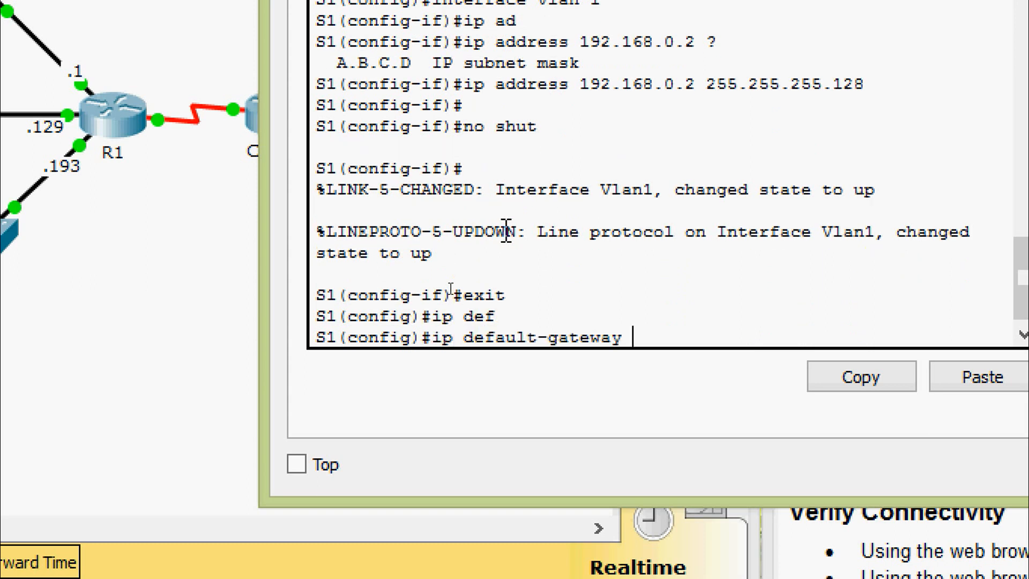
pyautogui.write('192.168.0.1')
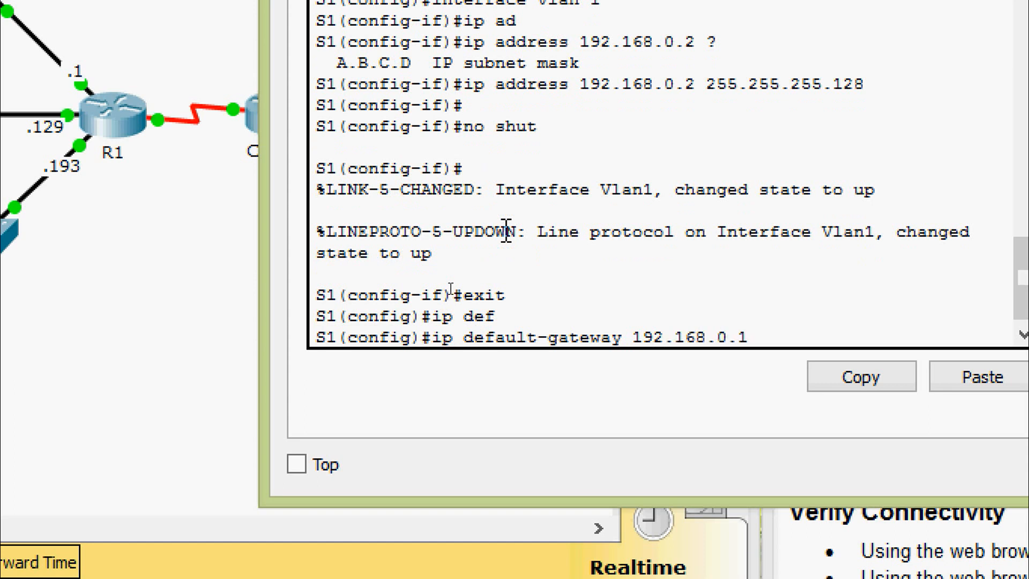
pyautogui.press('Return')
pyautogui.press('Return')
# Give S1's console line 0 a password, require login, and set a 5-minute exec-timeout.
pyautogui.write('l')
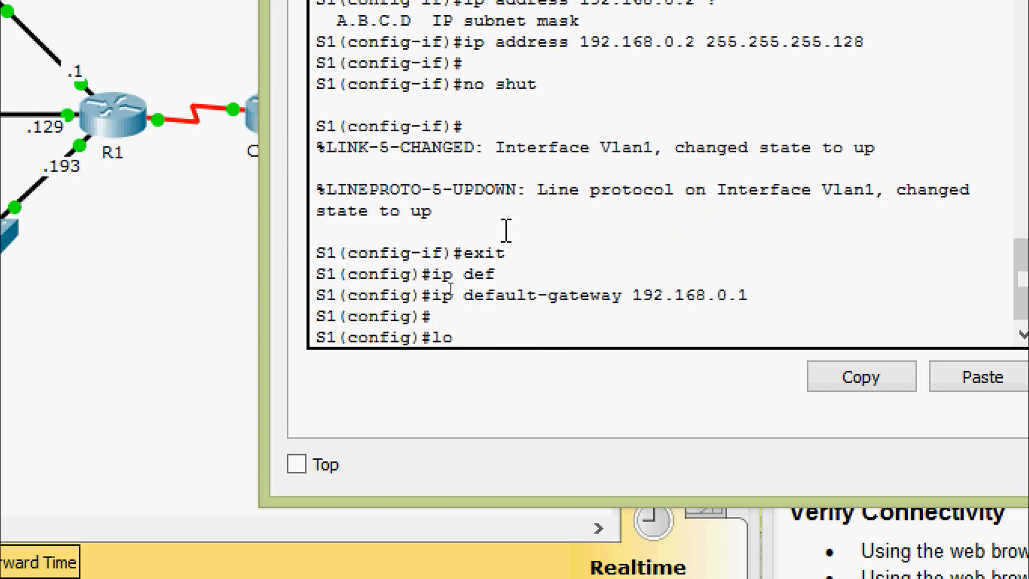
pyautogui.write('ine')
pyautogui.press('Tab')
pyautogui.write('con')
pyautogui.press('Tab')
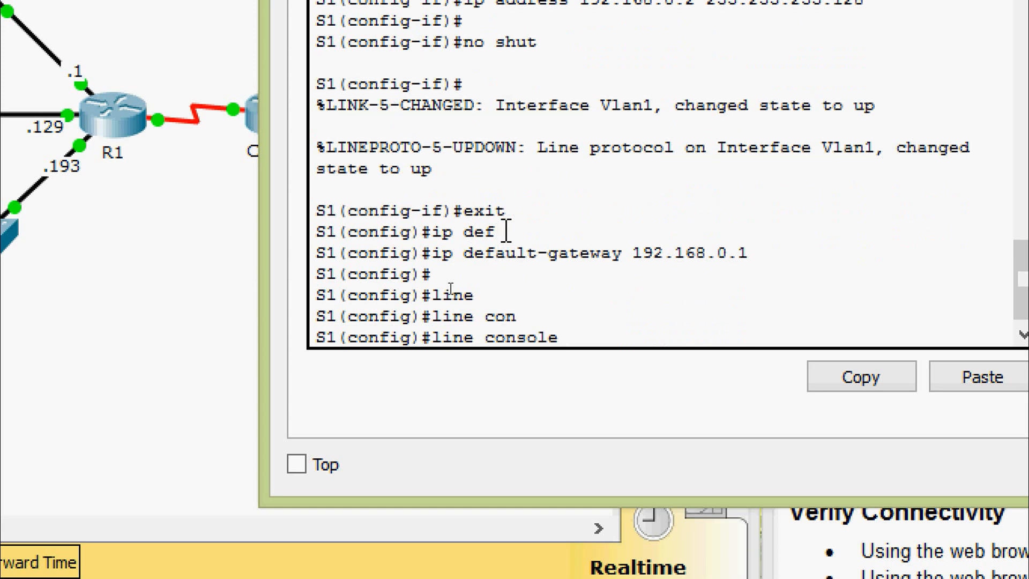
pyautogui.write('0')
pyautogui.press('Return')
pyautogui.write('pas')
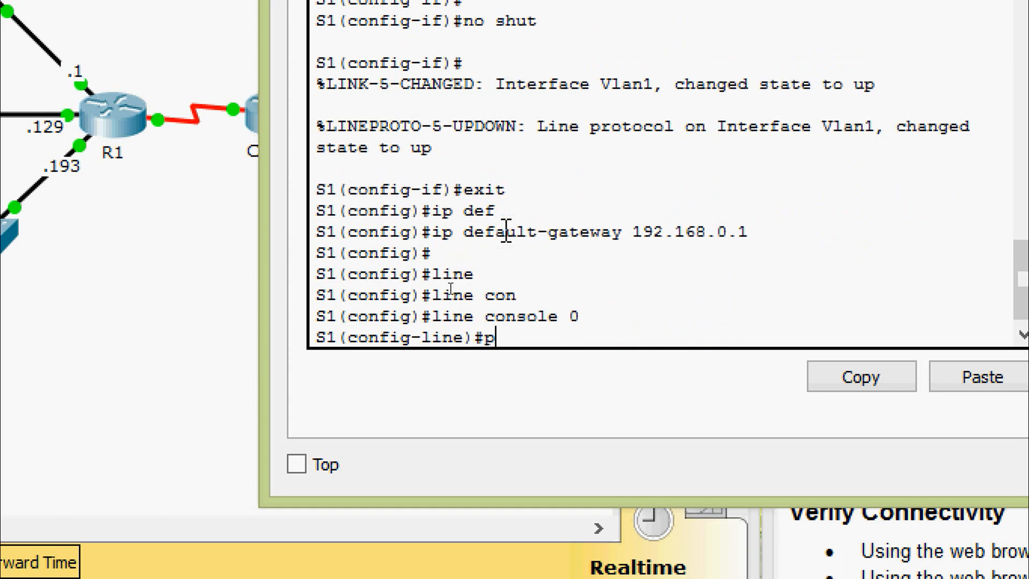
pyautogui.press('Tab')
pyautogui.write('Cisco')
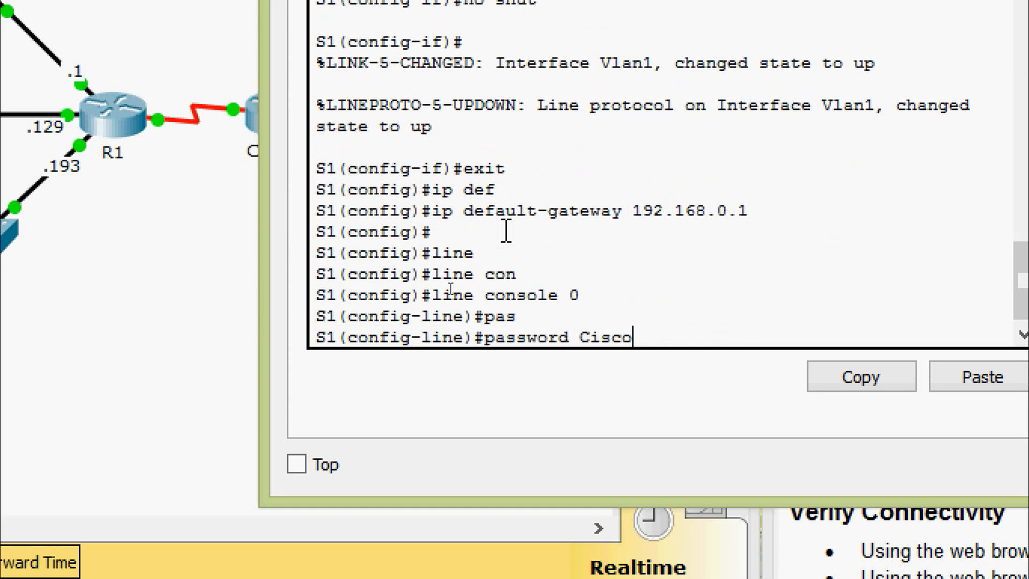
pyautogui.write('conpa55')
pyautogui.press('Return')
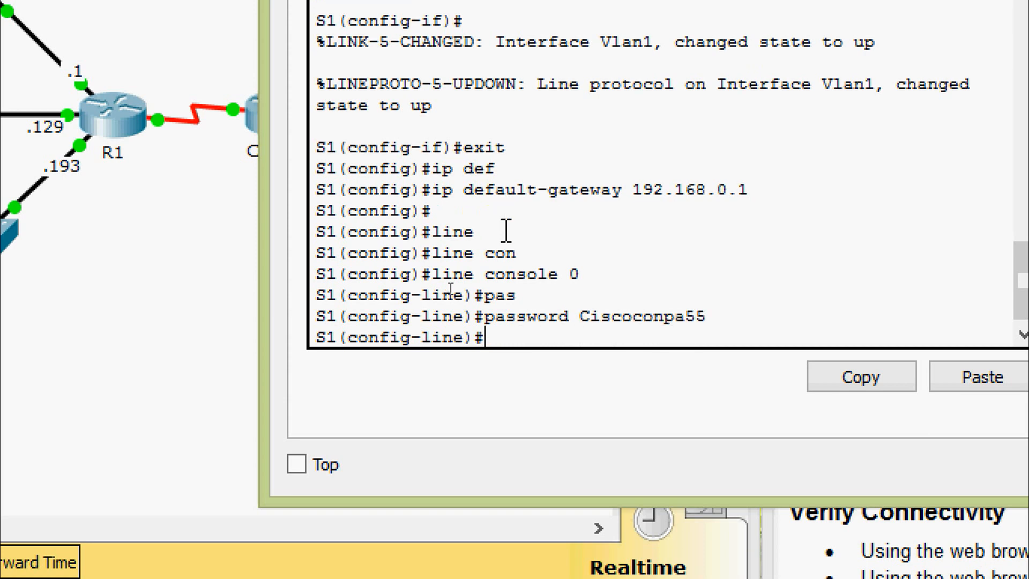
pyautogui.write('login')
pyautogui.press('Return')
pyautogui.press('Return')
pyautogui.press('Return')
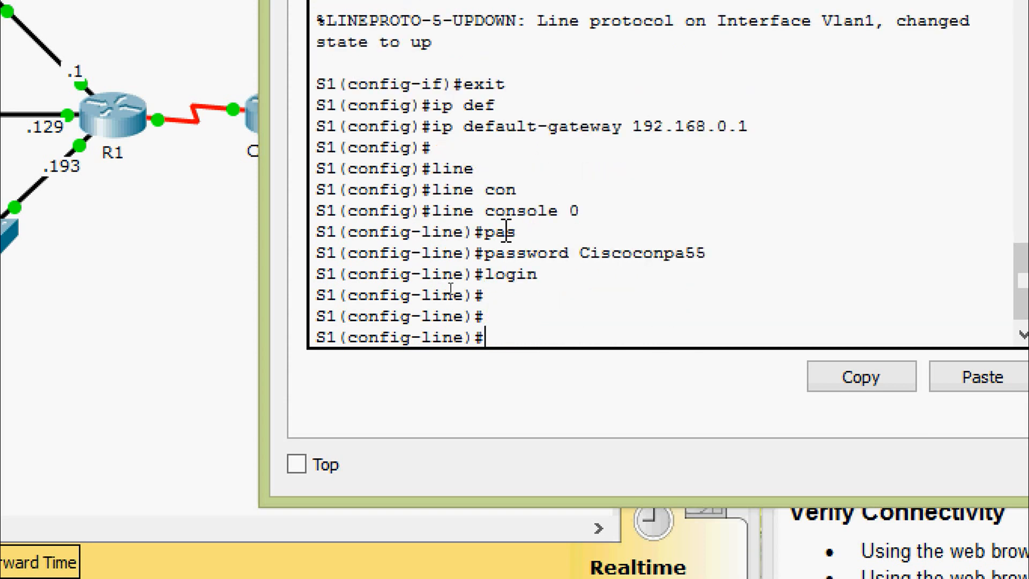
pyautogui.write('exe')
pyautogui.press('Tab')
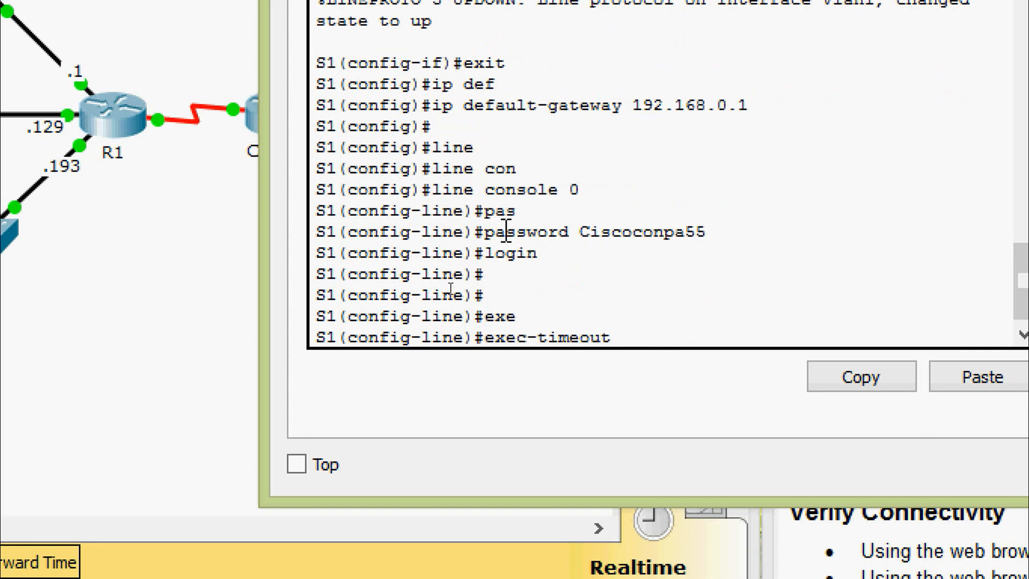
pyautogui.write('5 0')
pyautogui.press('Return')
pyautogui.press('Return')
pyautogui.write('exit')
pyautogui.press('Return')
# Set exec-timeout 5 0 and require login on VTY lines 0 to 4.
pyautogui.write('line v')
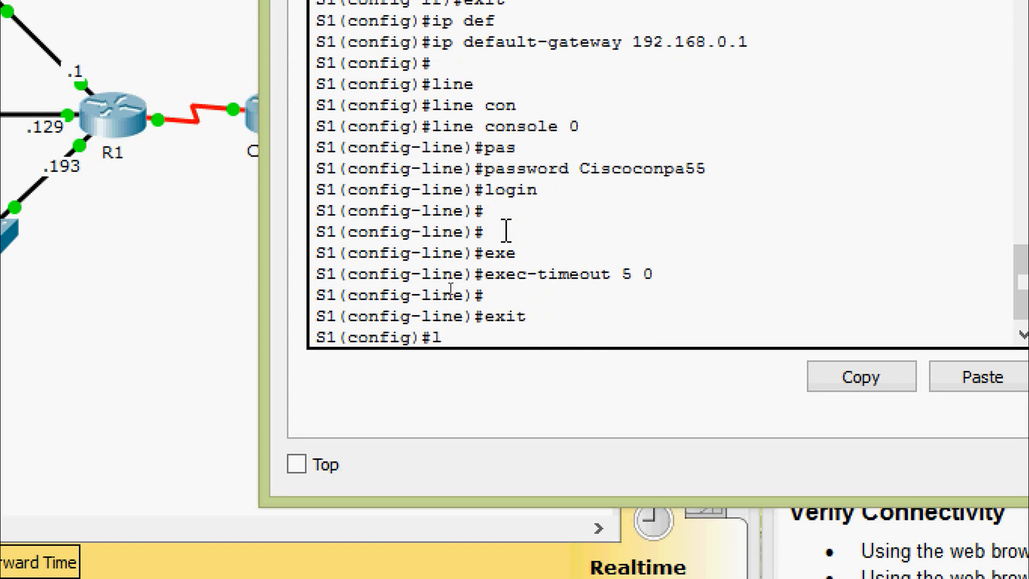
pyautogui.press('Tab')
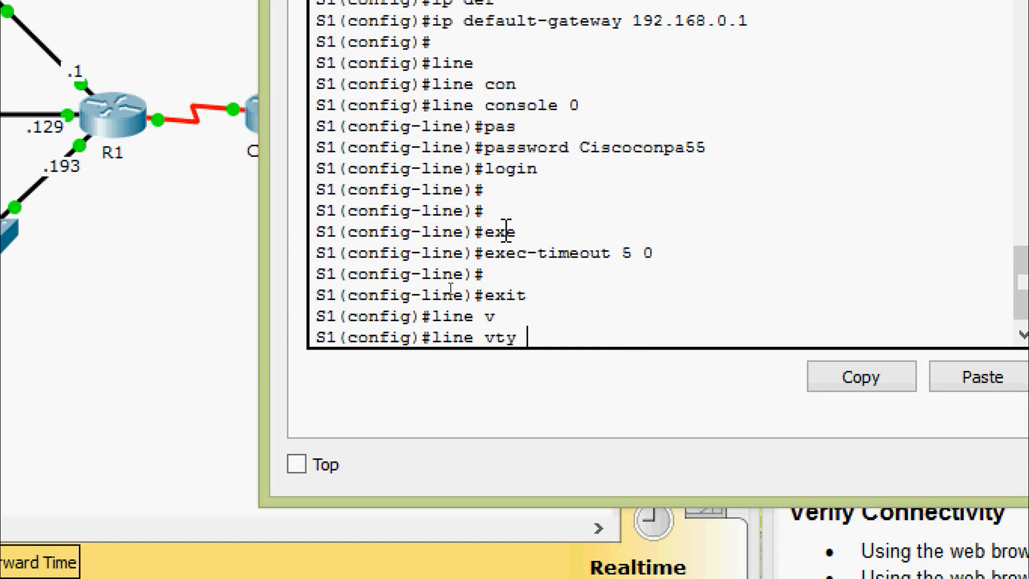
pyautogui.write('0 4')
pyautogui.press('Return')
pyautogui.press('Return')
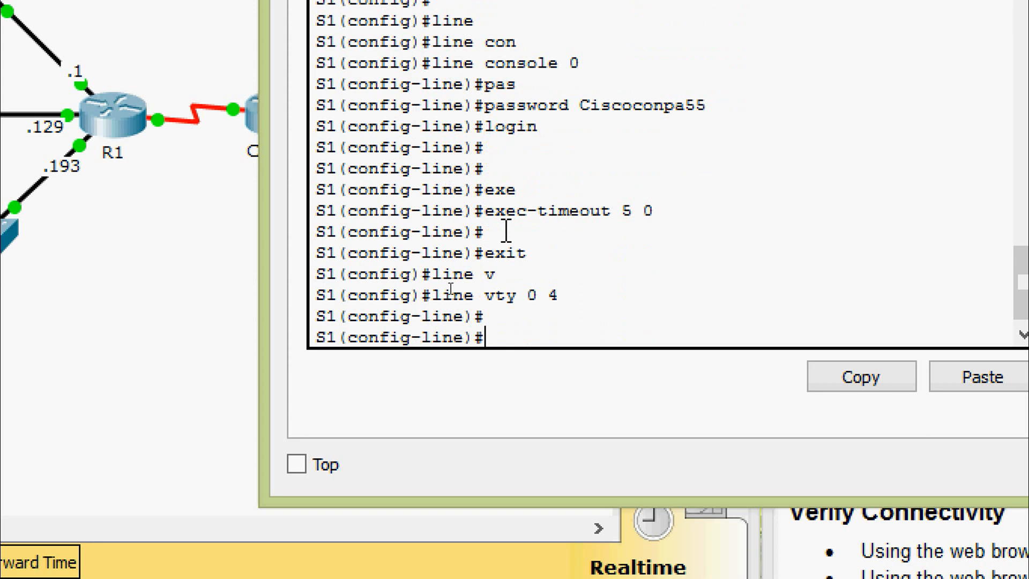
pyautogui.write('exe')
pyautogui.press('Tab')
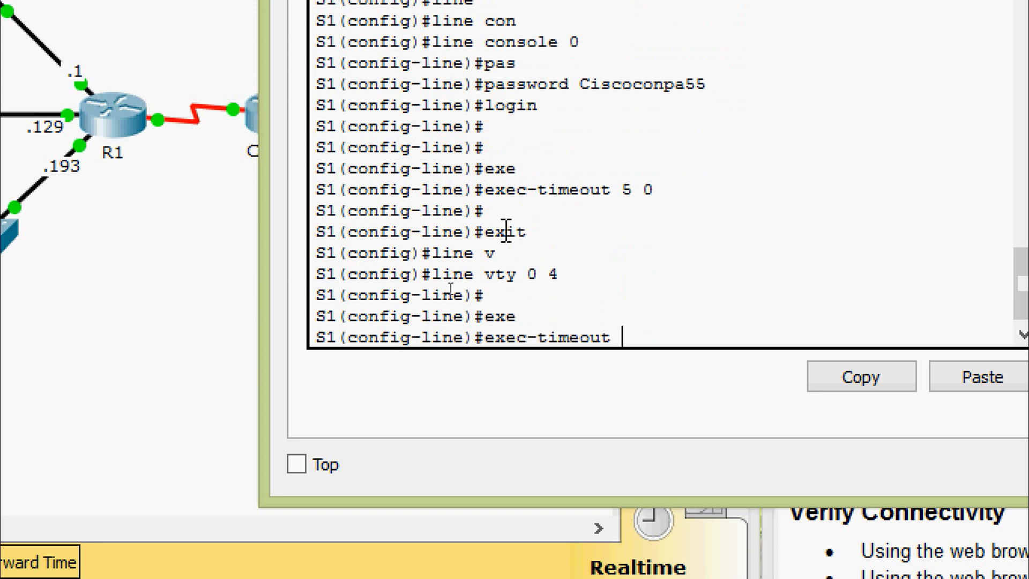
pyautogui.write('5 0')
pyautogui.press('Return')
pyautogui.write('login')
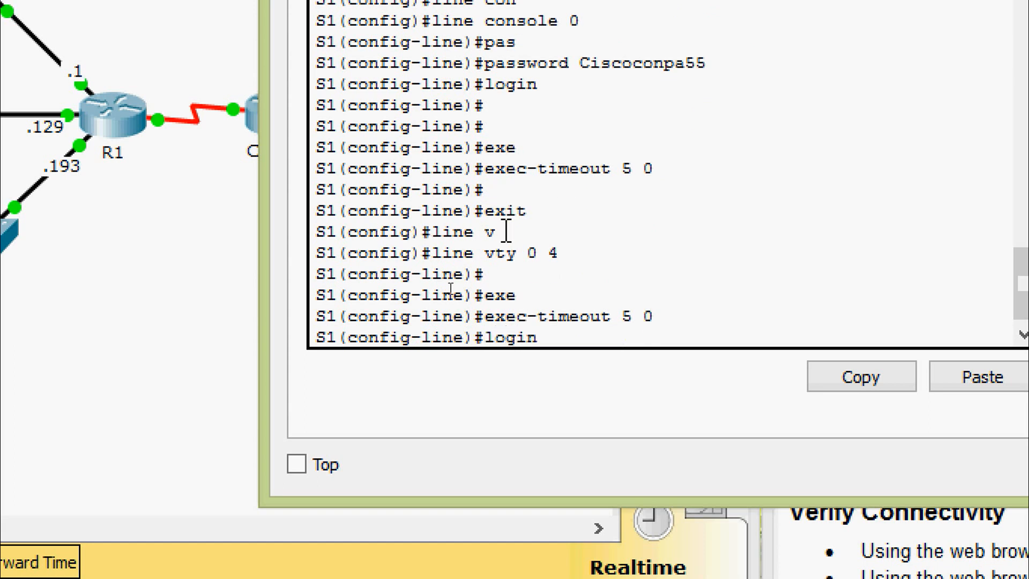
pyautogui.press('Return')
pyautogui.press('Return')
pyautogui.press('Return')
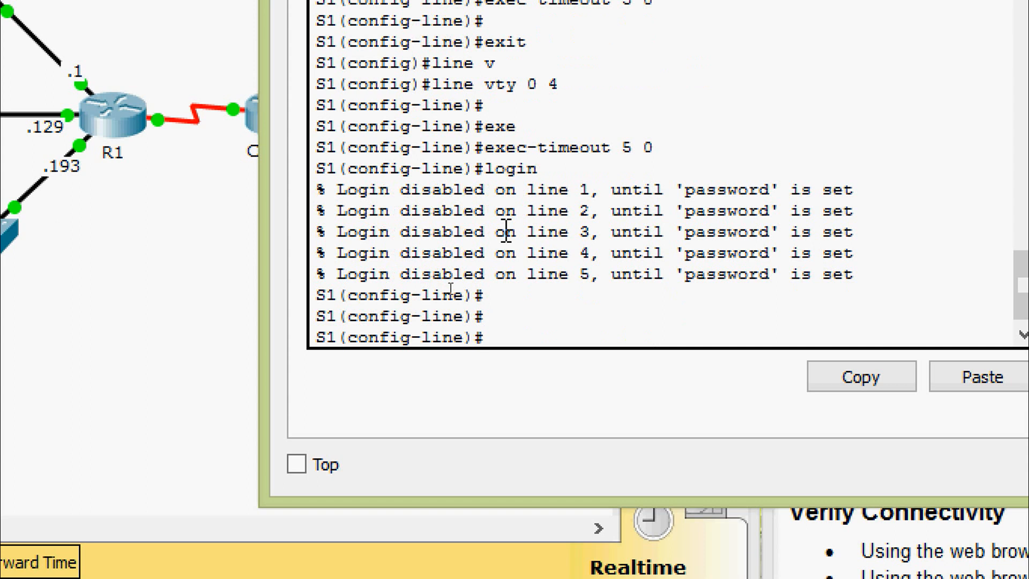
pyautogui.write('exit')
pyautogui.press('Return')
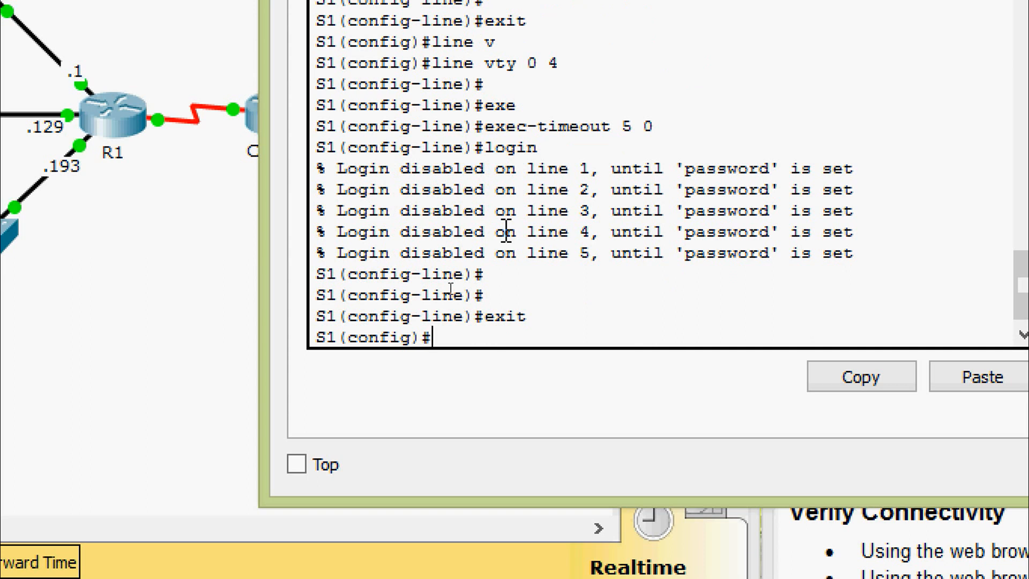
# Set exec-timeout 5 0 and require login on VTY lines 5 to 15.
pyautogui.write('line vt')
pyautogui.press('Tab')
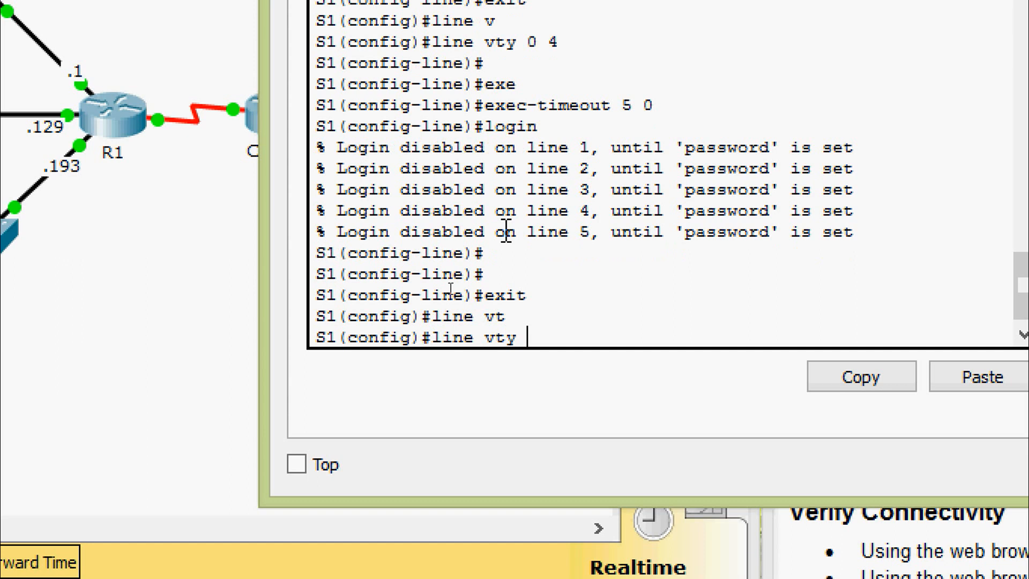
pyautogui.write('5 15')
pyautogui.press('Return')
pyautogui.press('Return')
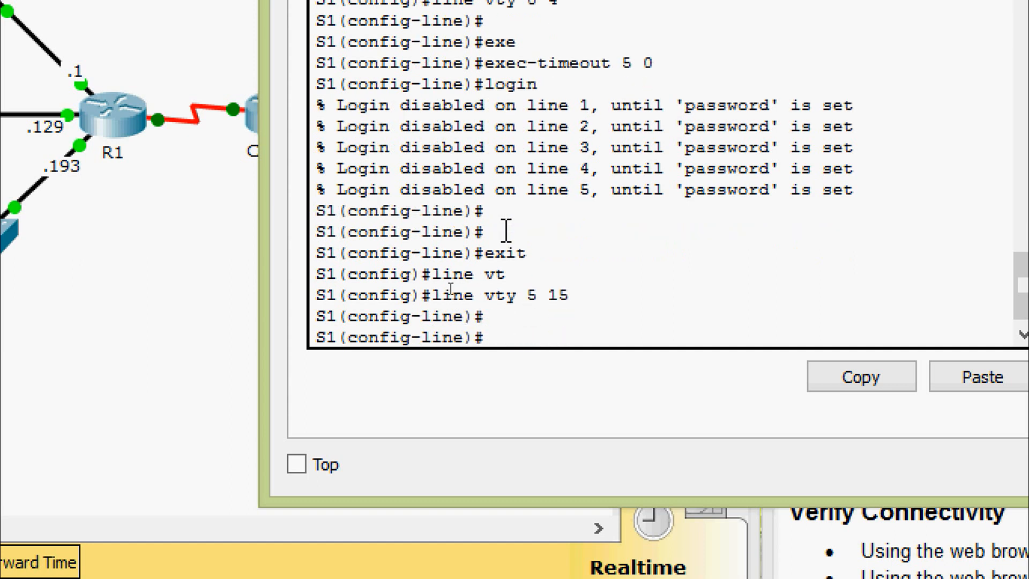
pyautogui.write('exe')
pyautogui.press('Tab')
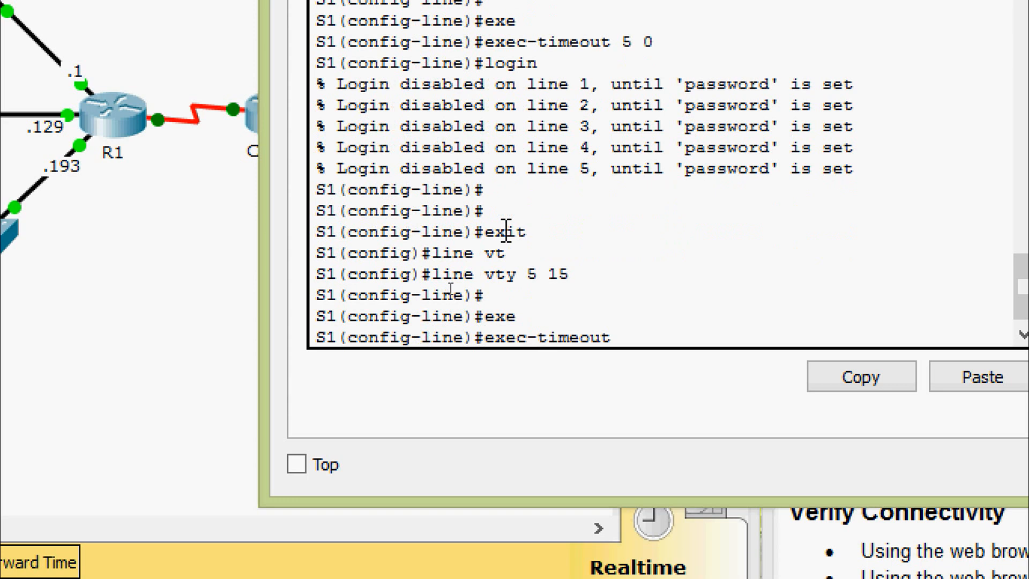
pyautogui.write('5 0')
pyautogui.press('Return')
pyautogui.press('Return')
pyautogui.press('Return')
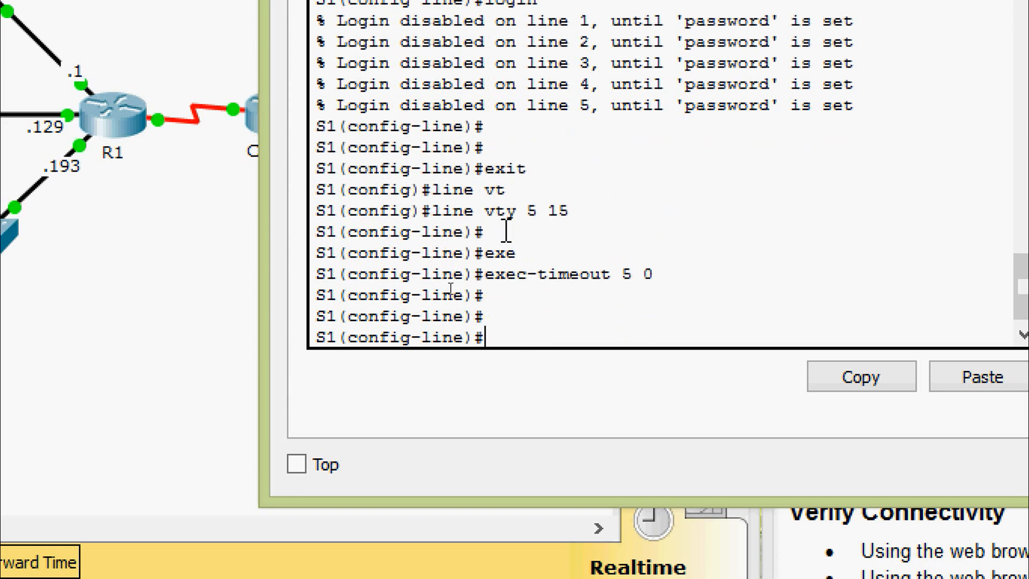
pyautogui.write('login')
pyautogui.press('Return')
pyautogui.press('Return')
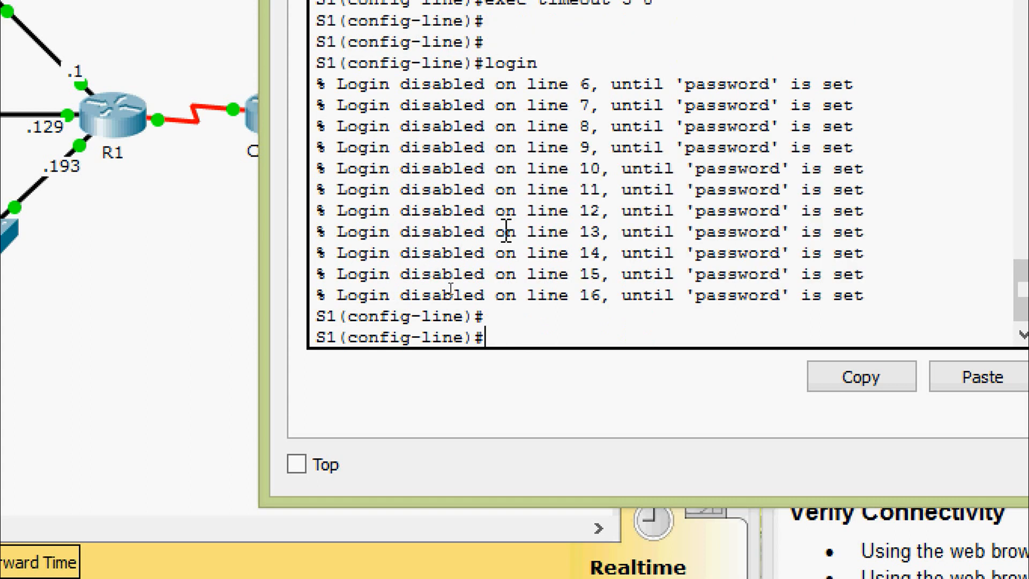
pyautogui.write('exit')
pyautogui.press('Return')
pyautogui.press('Return')
pyautogui.press('Return')
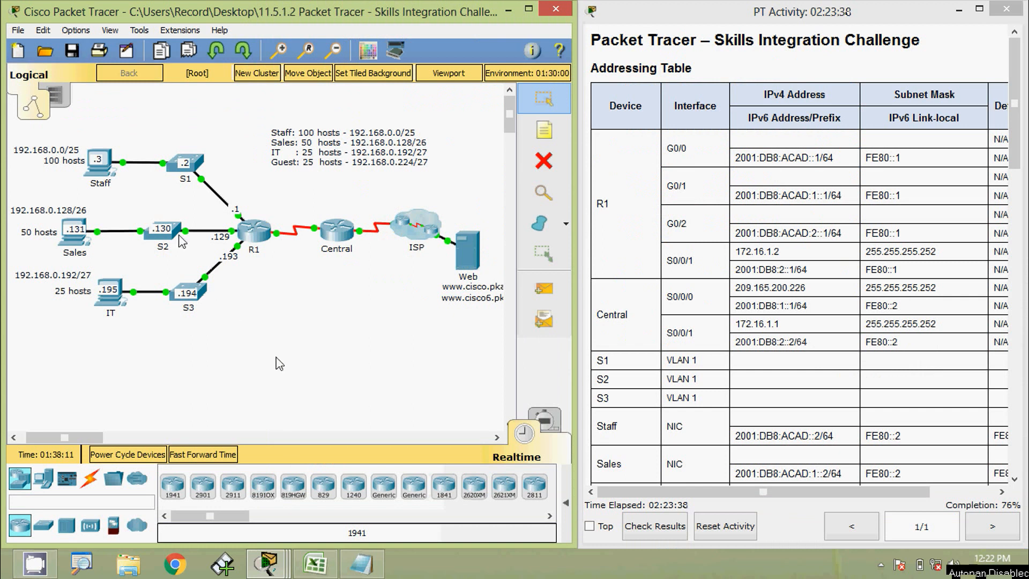
# Open switch S2's CLI and enter privileged and global configuration mode.
pyautogui.click(180, 233)
pyautogui.click(427, 140)
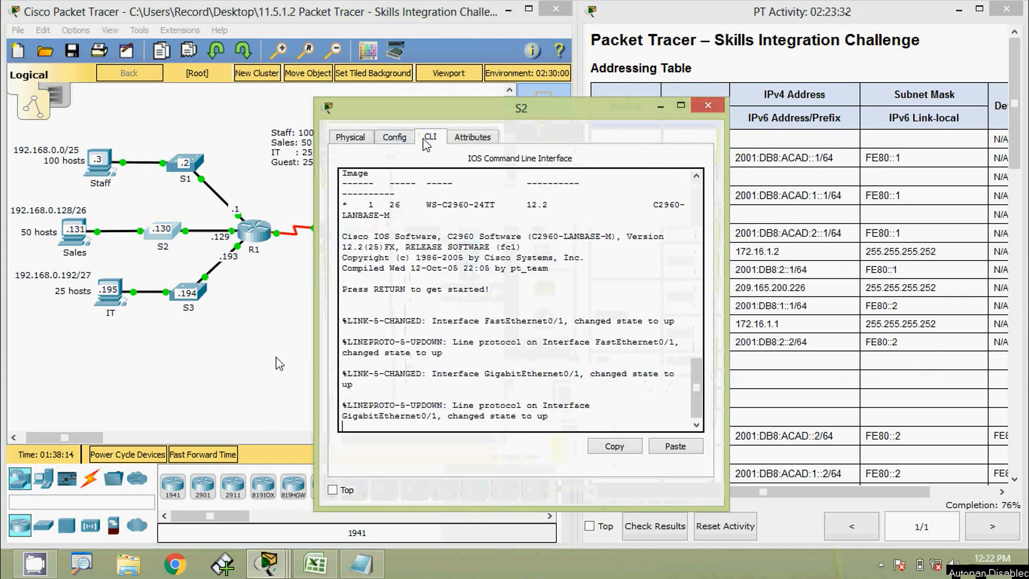
pyautogui.moveTo(423, 112); pyautogui.dragTo(420, 15)
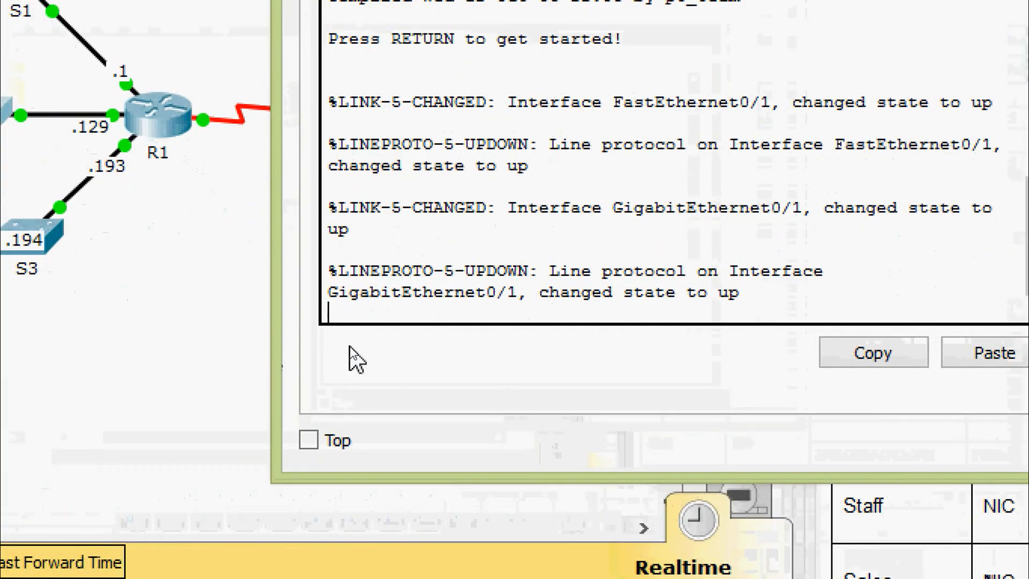
pyautogui.press('Return')
pyautogui.press('Return')
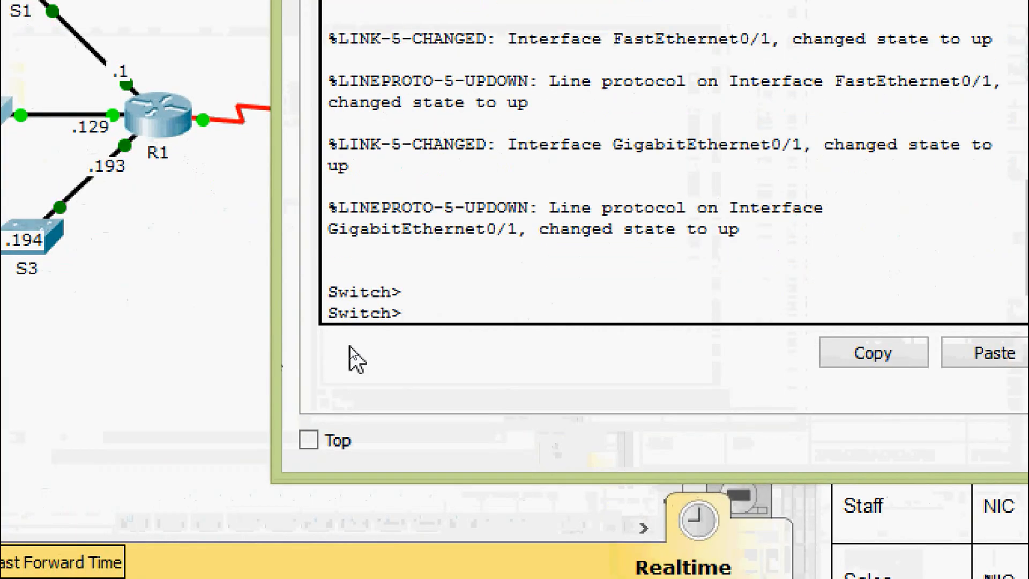
pyautogui.write('ena')
pyautogui.press('Tab')
pyautogui.press('Return')
pyautogui.write('conf')
pyautogui.press('Tab')
pyautogui.write('t')
pyautogui.press('Tab')
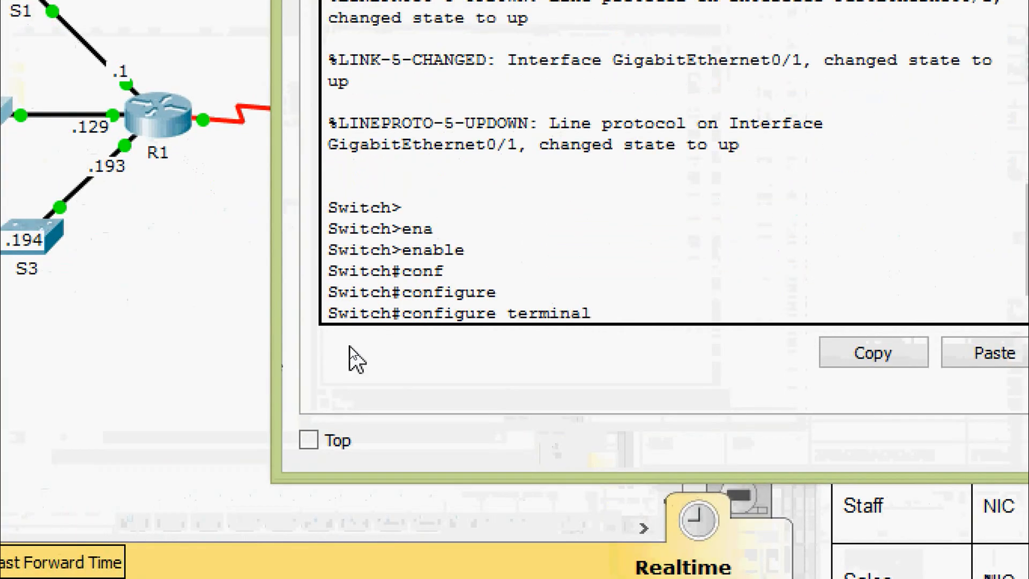
pyautogui.press('Return')
pyautogui.press('Return')
# Set the hostname to S2 and enable service password-encryption.
pyautogui.write('host')
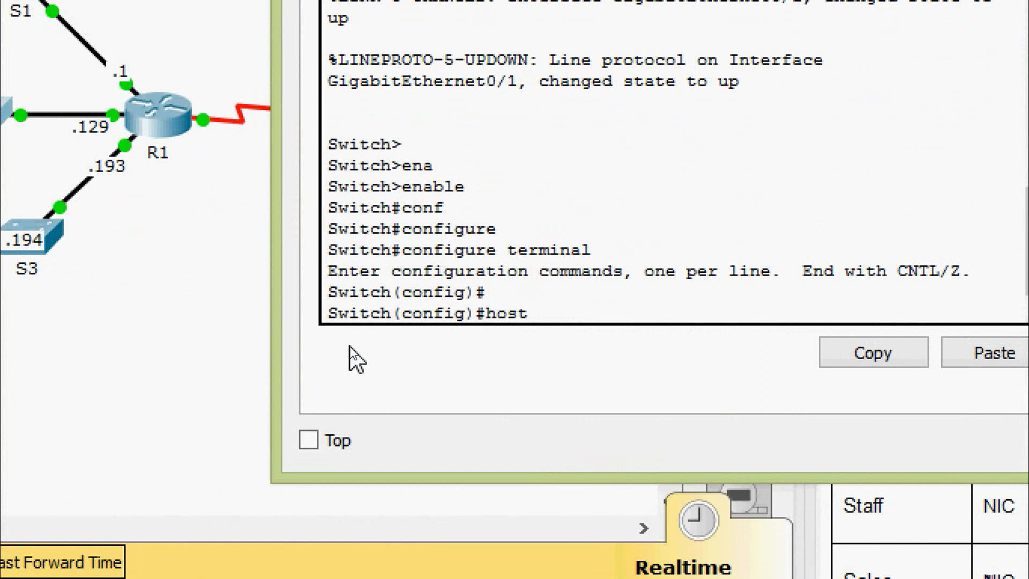
pyautogui.press('Tab')
pyautogui.write('S2')
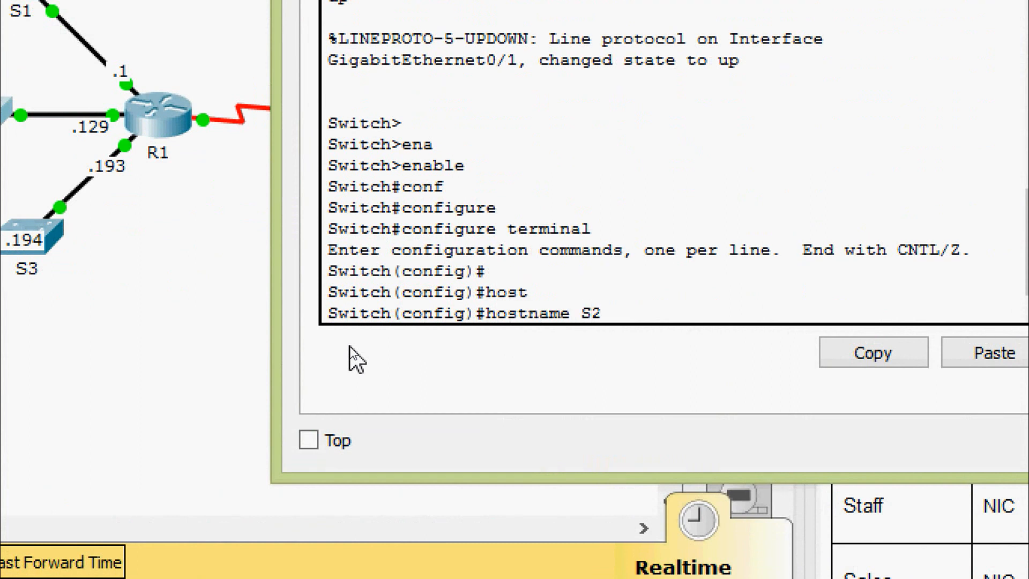
pyautogui.press('Return')
pyautogui.press('Return')
pyautogui.press('Return')
pyautogui.write('ser')
pyautogui.press('Tab')
pyautogui.write('pas')
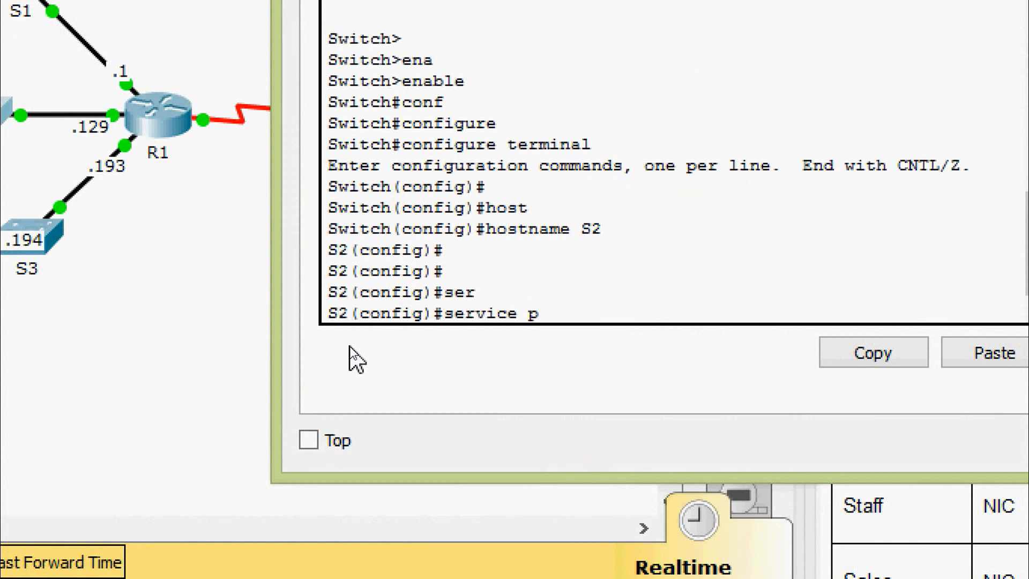
pyautogui.press('Tab')
pyautogui.press('Return')
pyautogui.press('Return')
pyautogui.press('Return')
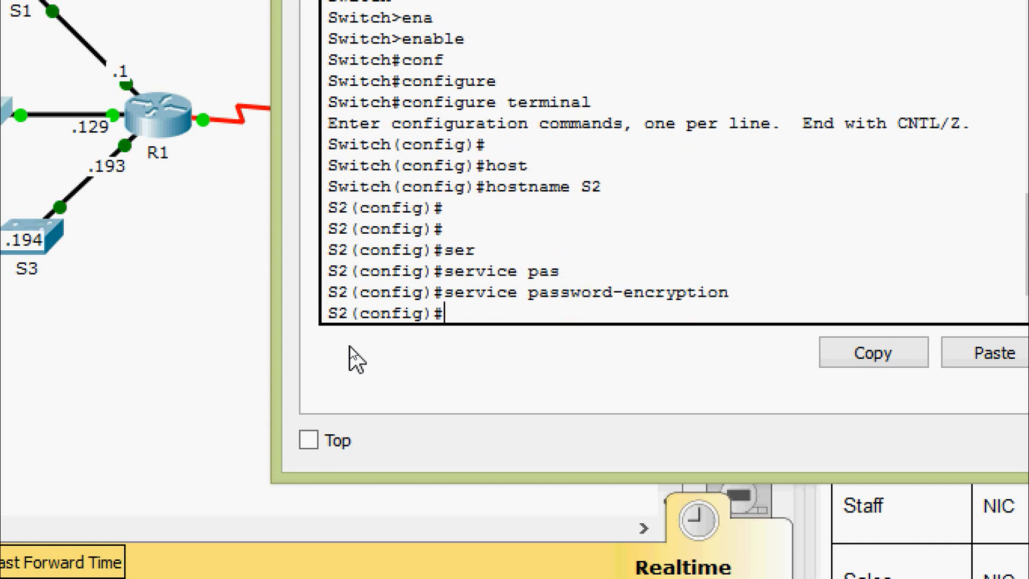
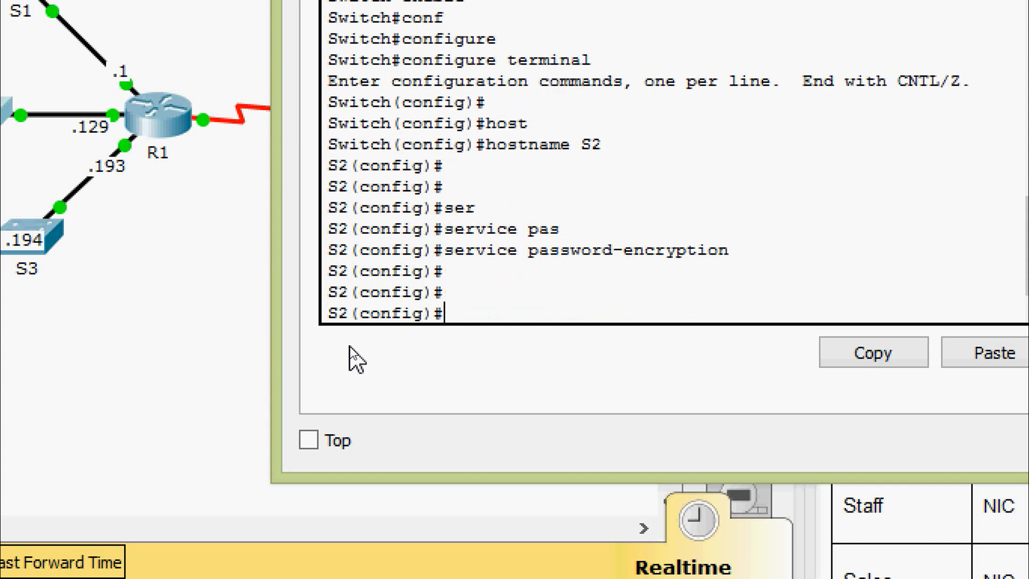
pyautogui.write('ena')
pyautogui.press('Tab')
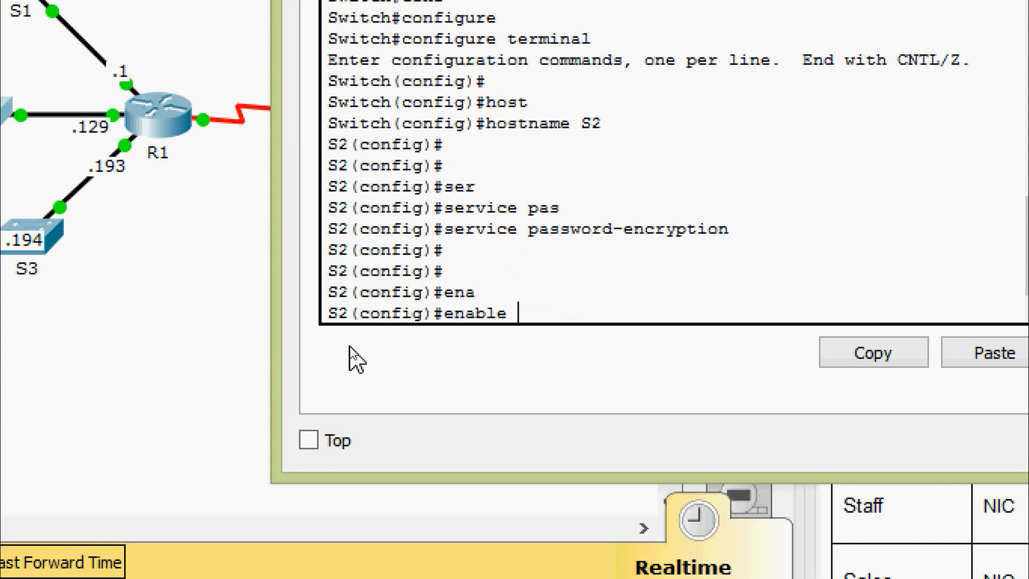
pyautogui.write('se')
pyautogui.press('Tab')
pyautogui.write('Cisco')
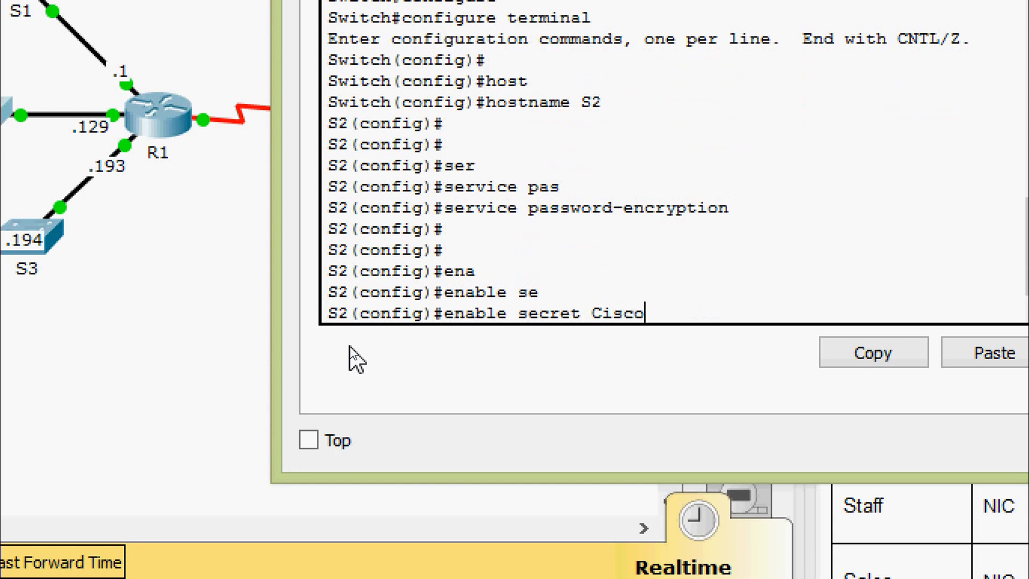
pyautogui.write('enpa55')
pyautogui.press('Return')
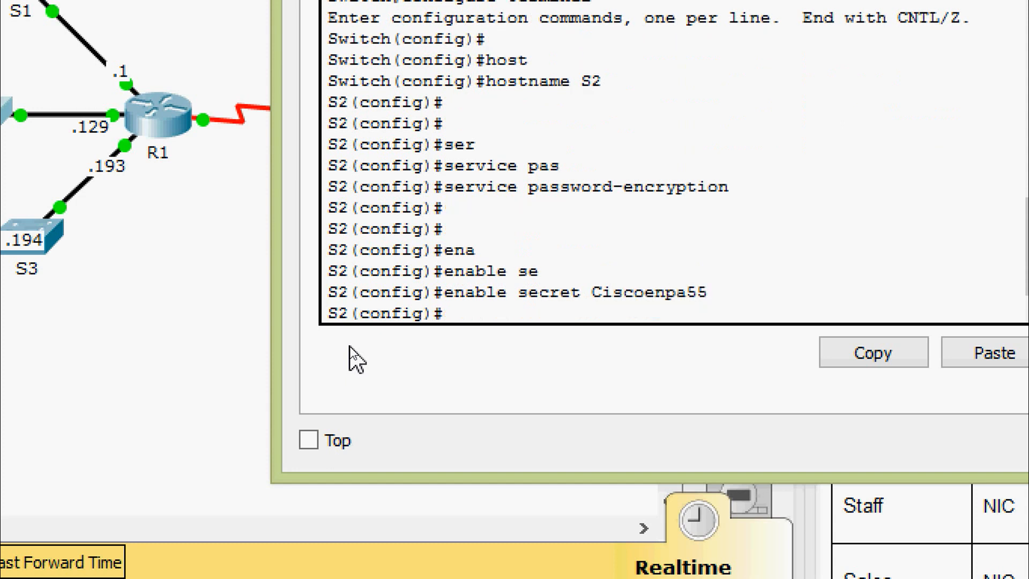
# Turn off DNS domain lookup on S2 with no ip domain-lookup.
pyautogui.write('no ip domain-l')
pyautogui.press('Tab')
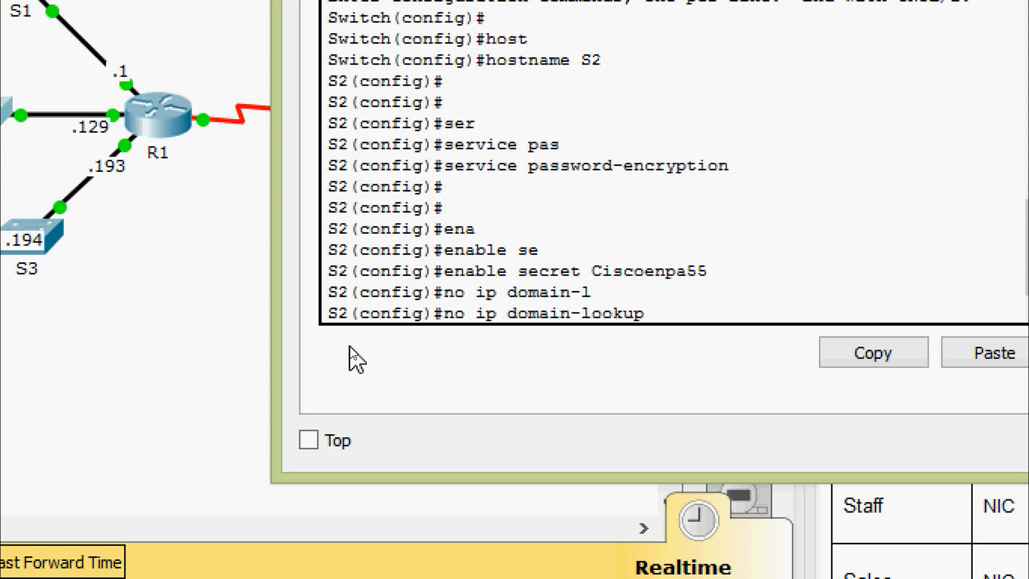
pyautogui.press('Return')
pyautogui.press('Return')
pyautogui.press('Return')
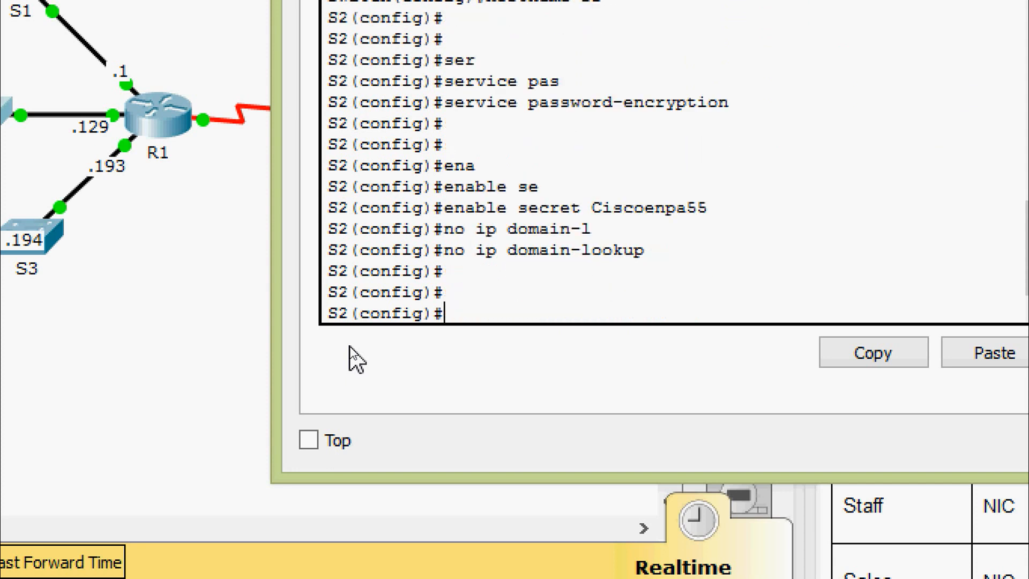
pyautogui.write('INT')
pyautogui.press('Tab')
# Give S2's VLAN 1 interface 192.168.0.130 255.255.255.192 and bring it up.
pyautogui.write('VL')
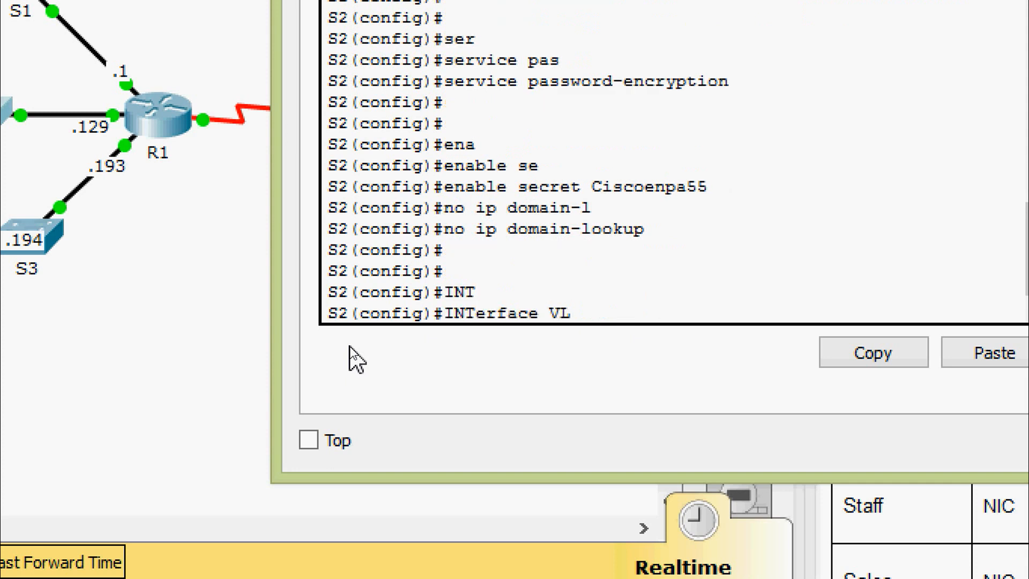
pyautogui.press('Tab')
pyautogui.write('1')
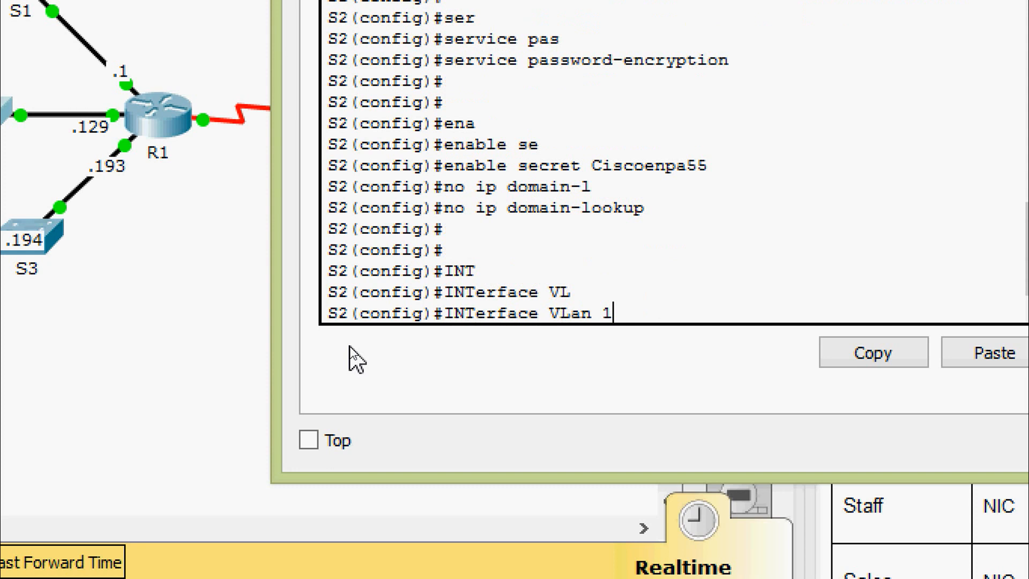
pyautogui.press('Return')
pyautogui.press('Return')
pyautogui.write('ip add')
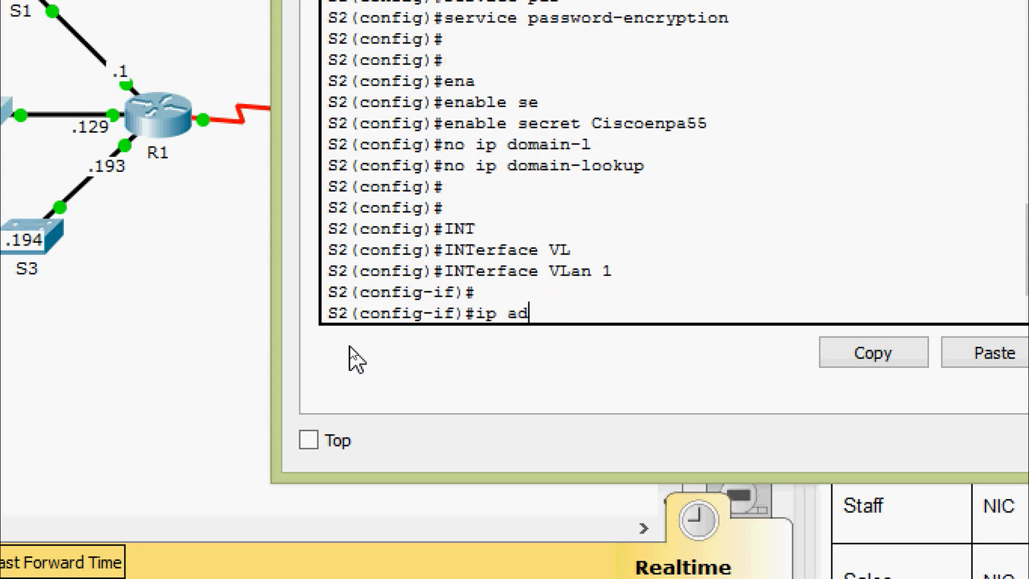
pyautogui.press('Tab')
pyautogui.write('192')
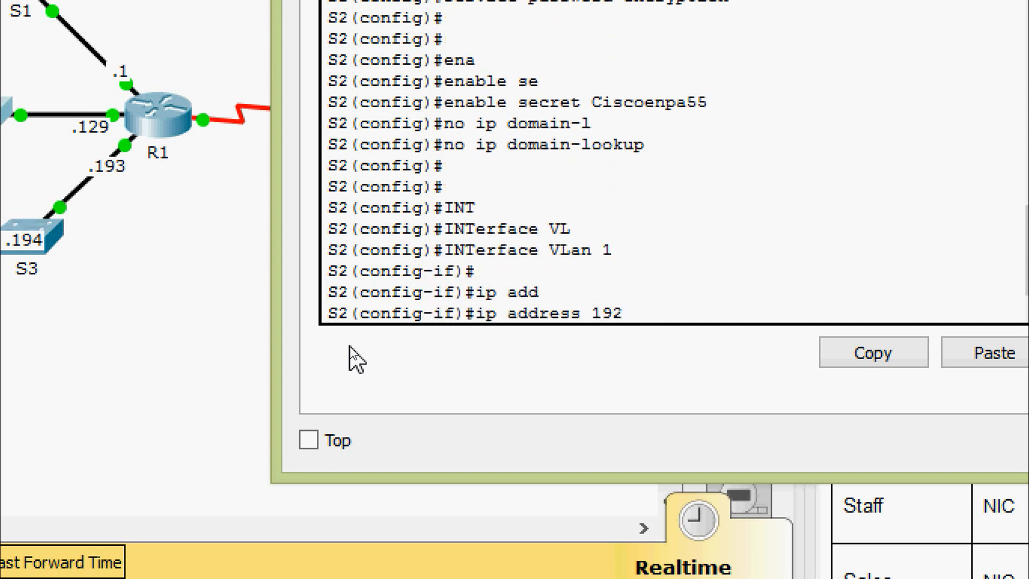
pyautogui.write('.168.0.130')
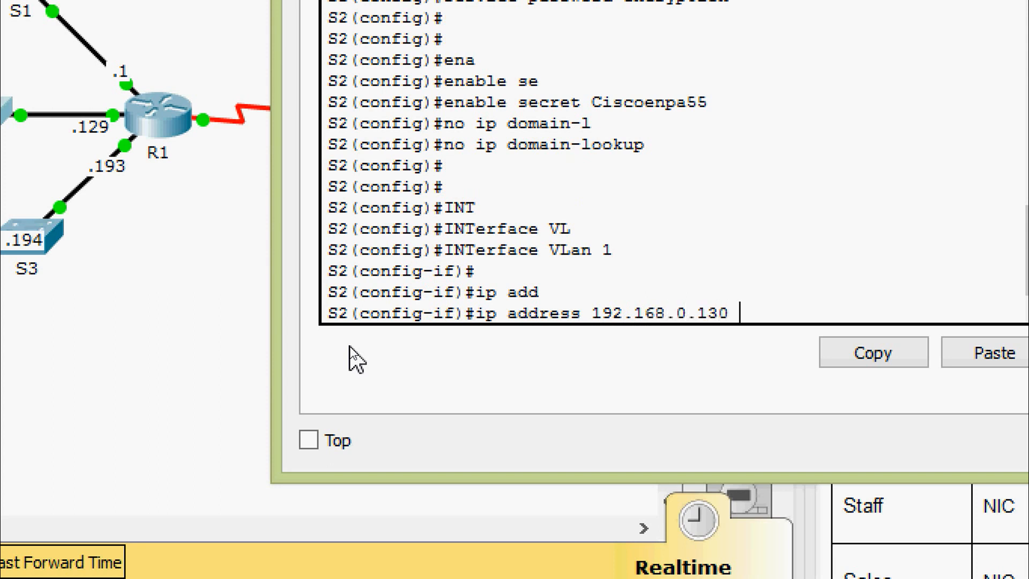
pyautogui.write(' ?255')
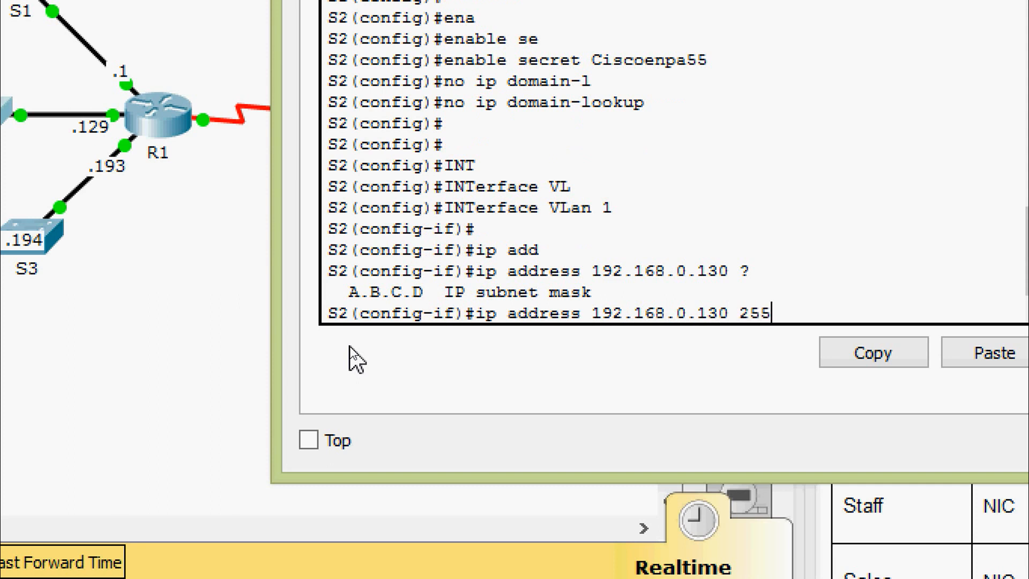
pyautogui.write('.255.255.19')
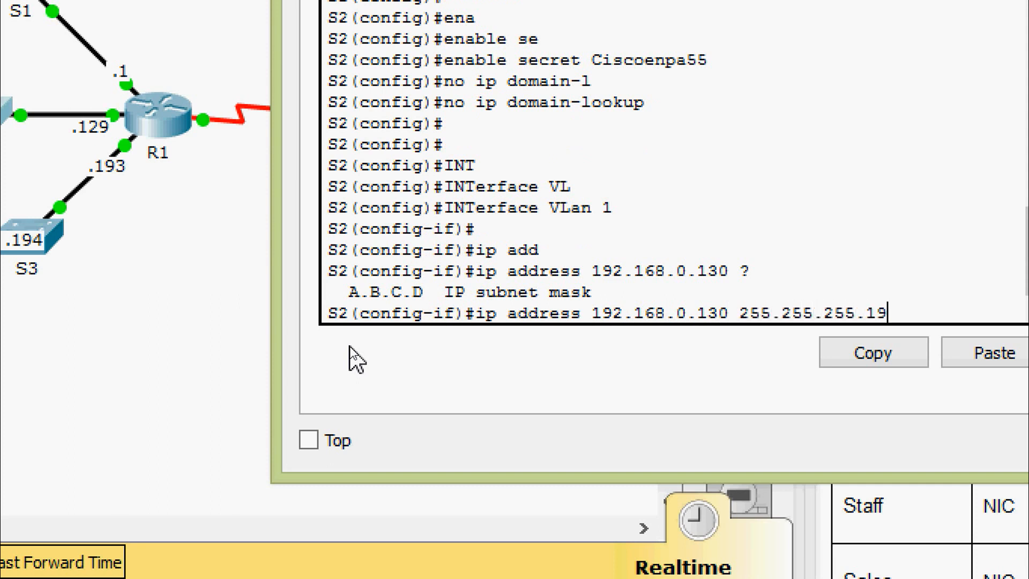
pyautogui.write('2')
pyautogui.press('Return')
pyautogui.press('Return')
pyautogui.write('no shut')
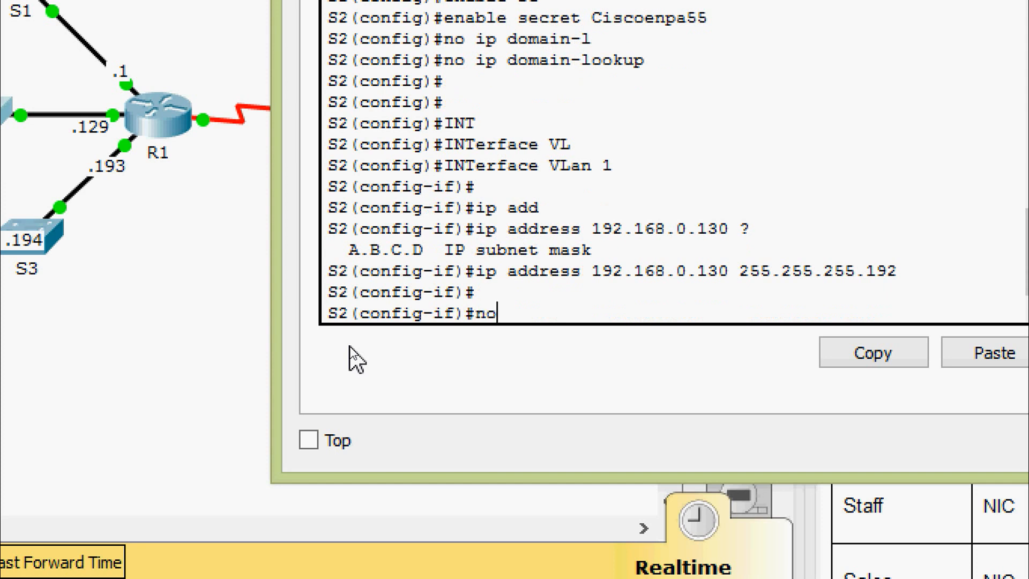
pyautogui.press('Tab')
pyautogui.press('Return')
pyautogui.press('Return')
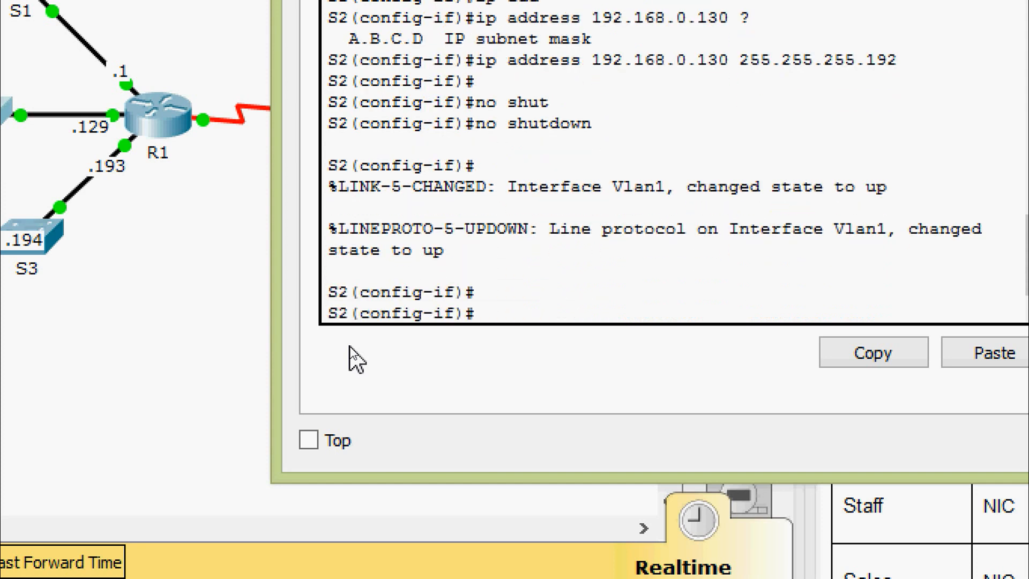
# Return to global configuration and enter default gateway 192.168.0.129 without applying it yet.
pyautogui.write('exit')
pyautogui.press('Return')
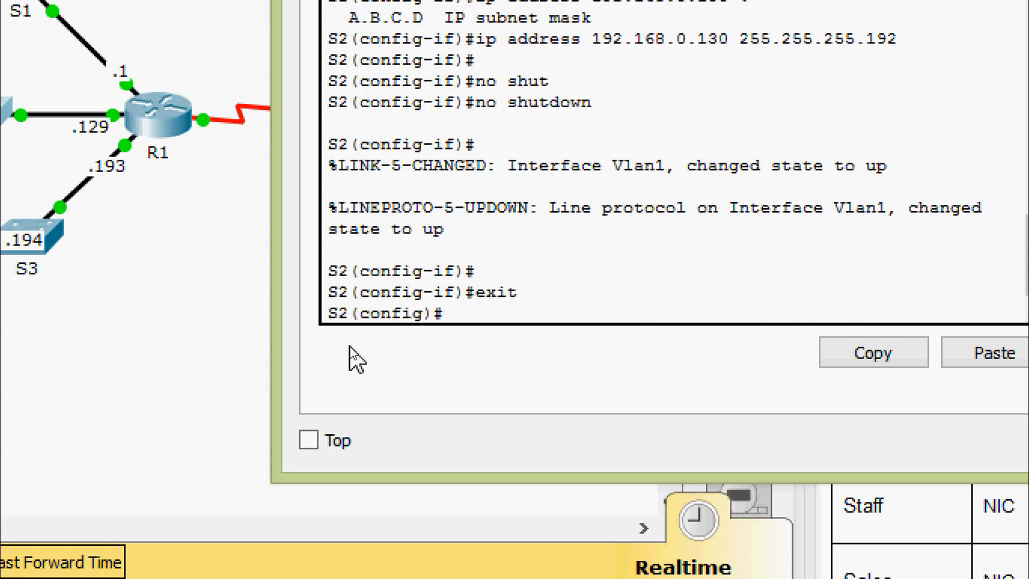
pyautogui.write('ip de')
pyautogui.press('Tab')
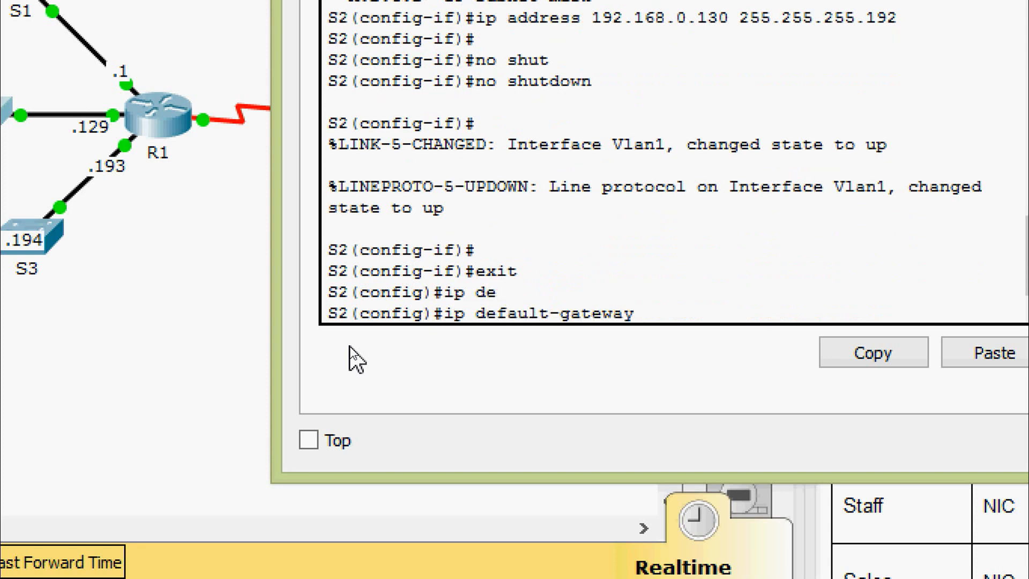
pyautogui.write('192.168.0.129')
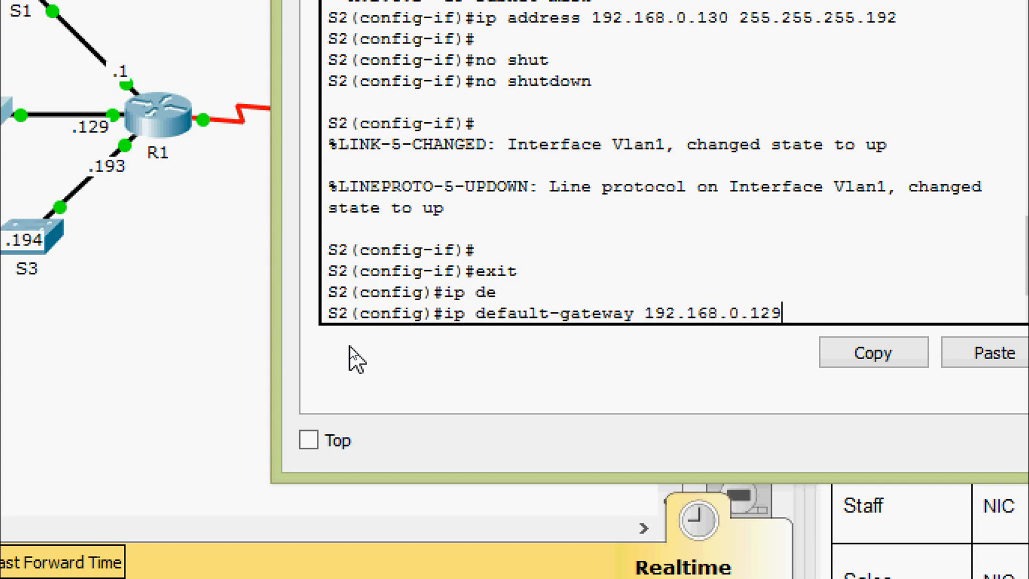
# Apply default gateway 192.168.0.129, then password-protect console line 0 and require login.
pyautogui.press('Return')
pyautogui.press('Return')
pyautogui.write('lin')
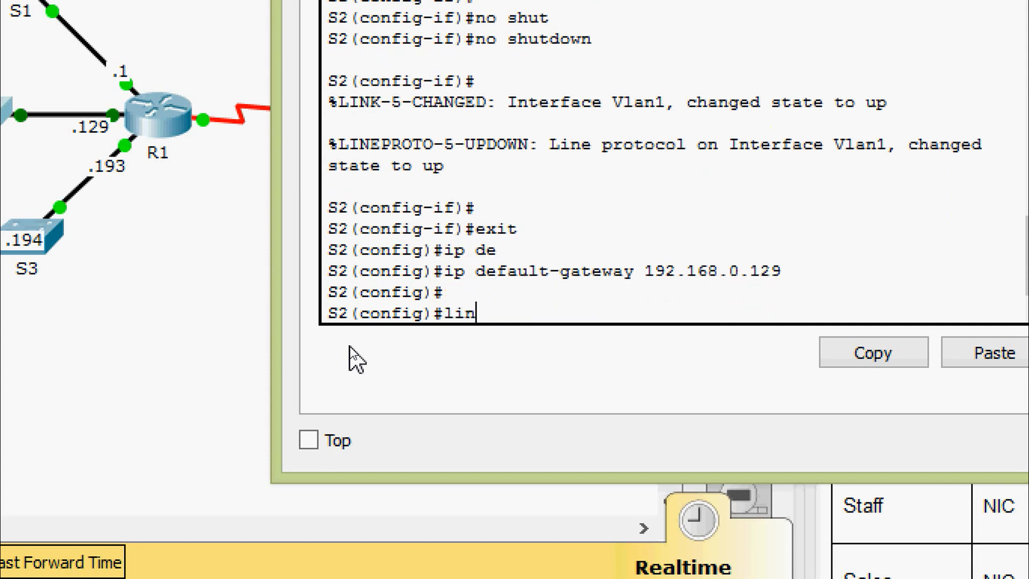
pyautogui.write('e con')
pyautogui.press('Tab')
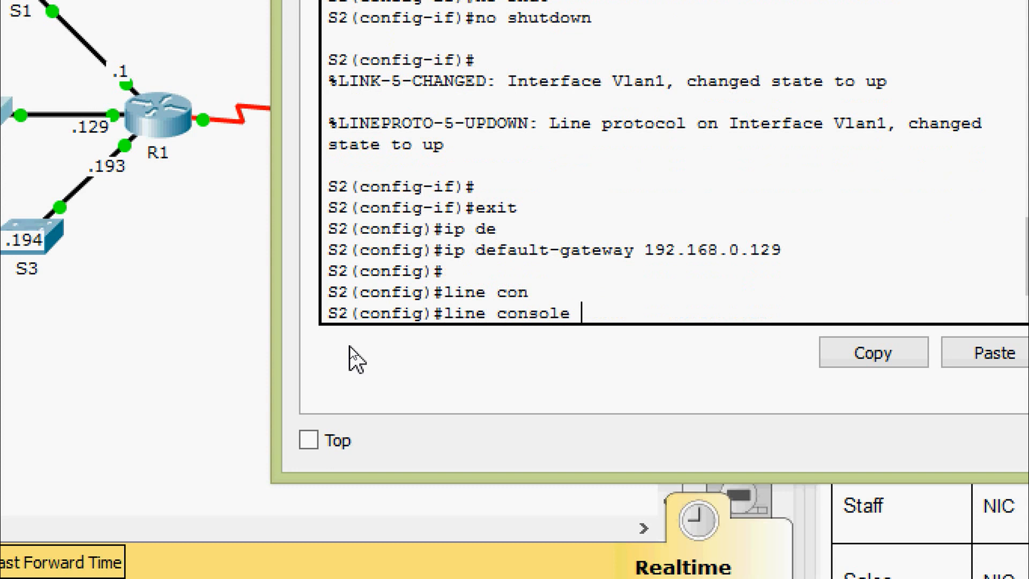
pyautogui.write('0')
pyautogui.press('Return')
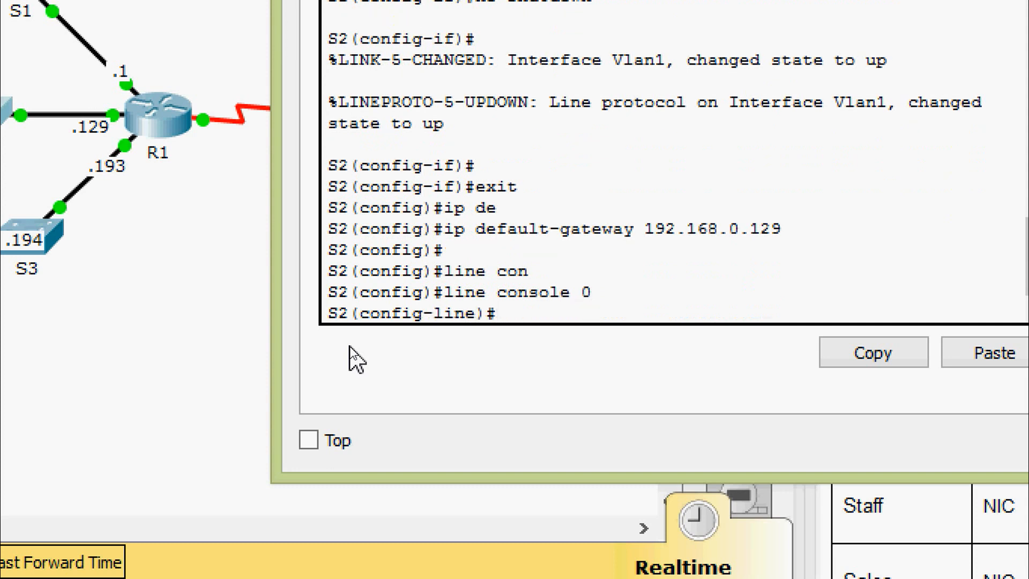
pyautogui.write('pas')
pyautogui.press('Tab')
pyautogui.write('Cisco')
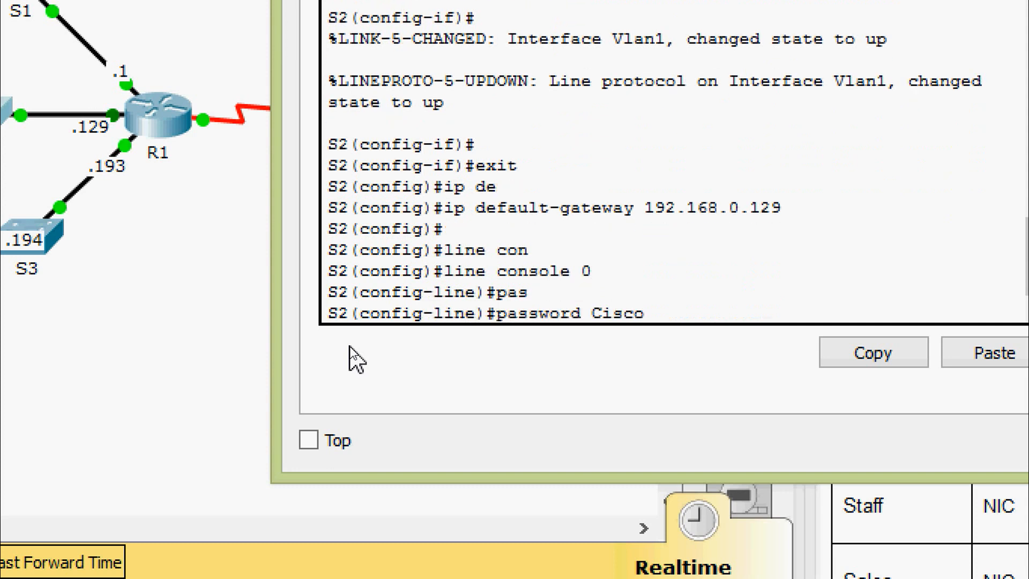
pyautogui.write('conpa55')
pyautogui.press('Return')
pyautogui.write('ogin')
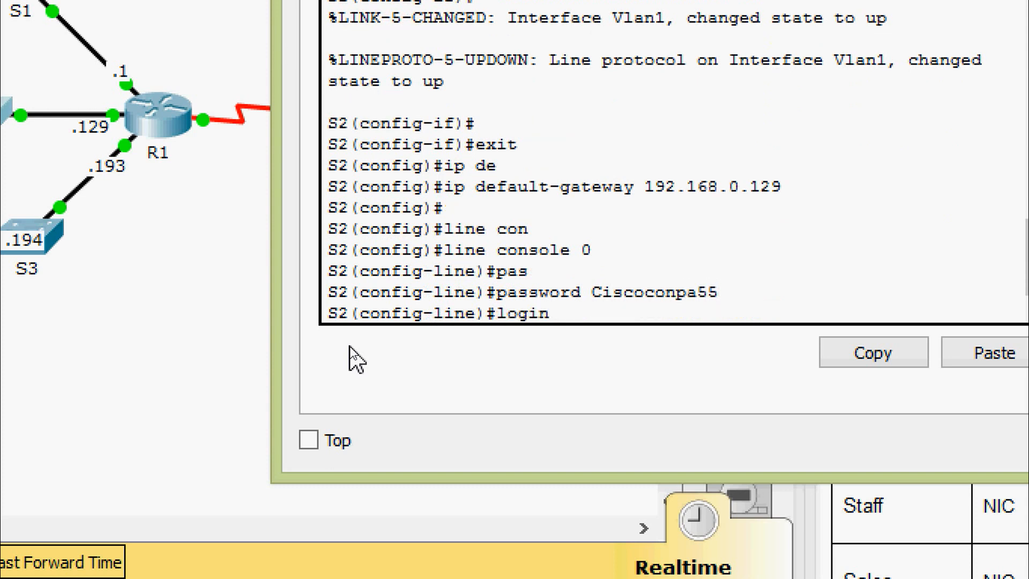
pyautogui.press('Return')
pyautogui.press('Return')
pyautogui.press('Return')
# Give the console line a 5-minute exec-timeout (5 0) and reapply login.
pyautogui.write('exe')
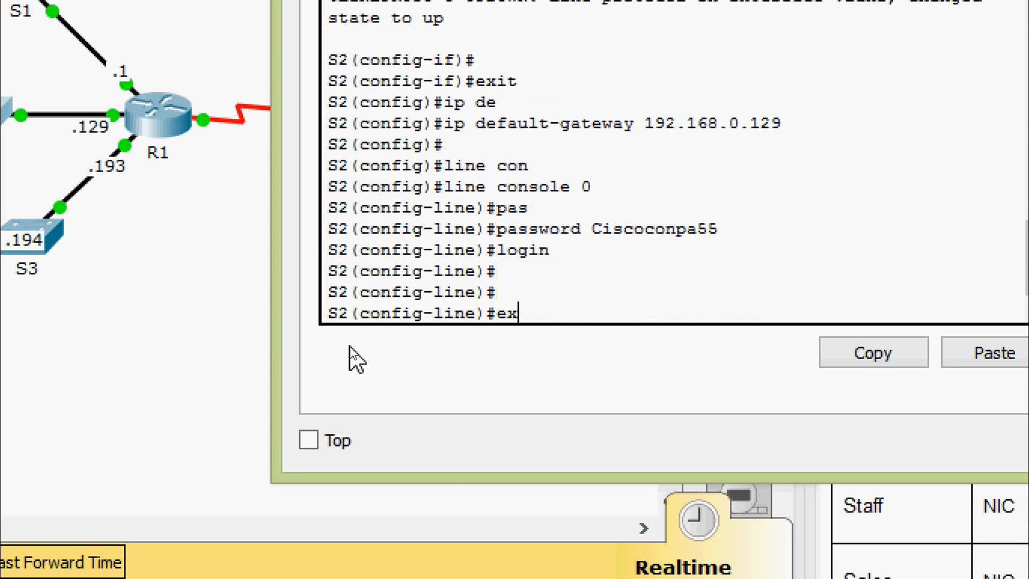
pyautogui.press('Tab')
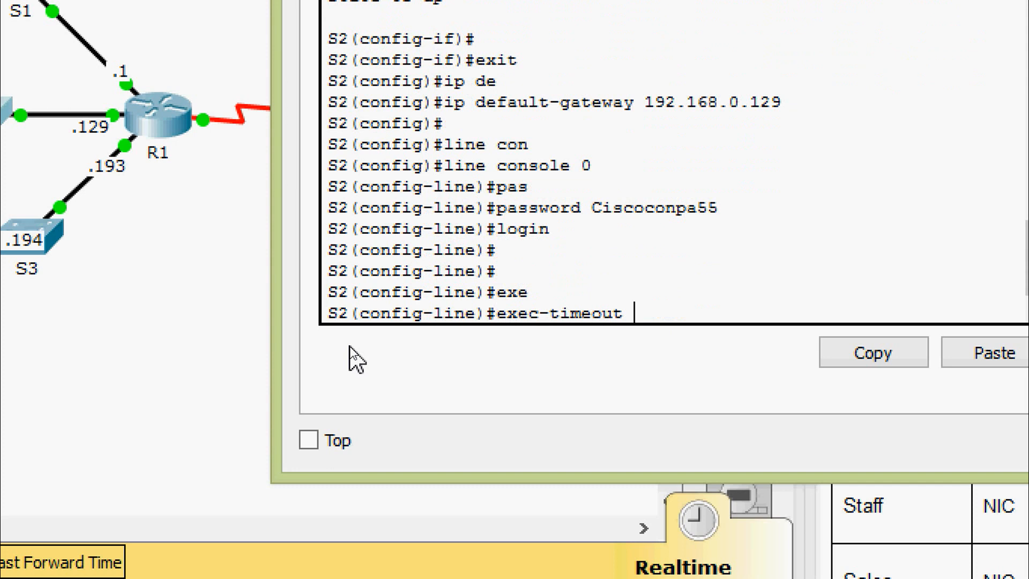
pyautogui.write('5 0')
pyautogui.press('Return')
pyautogui.press('Return')
pyautogui.press('Return')
pyautogui.write('login')
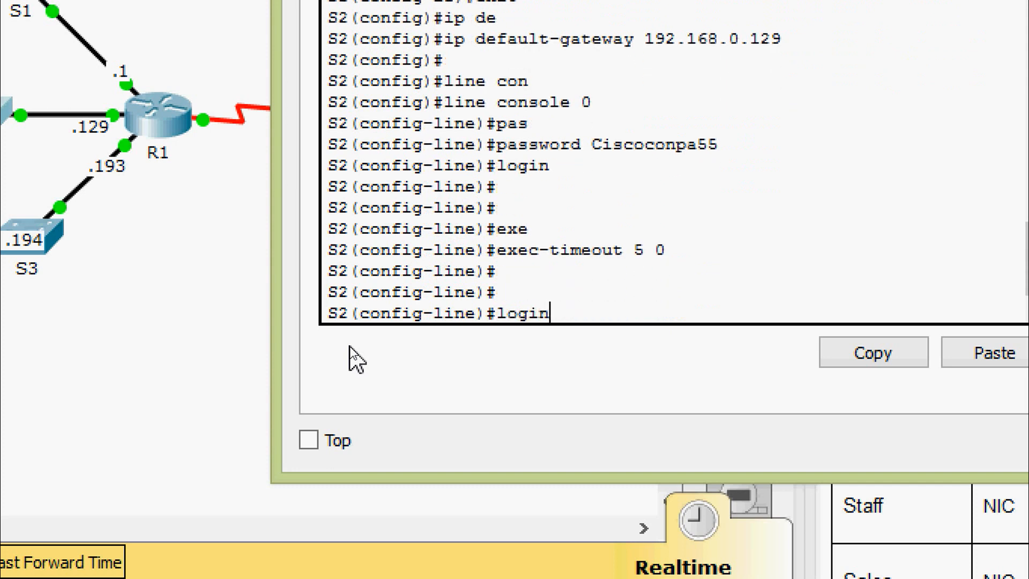
pyautogui.press('Return')
pyautogui.press('Return')
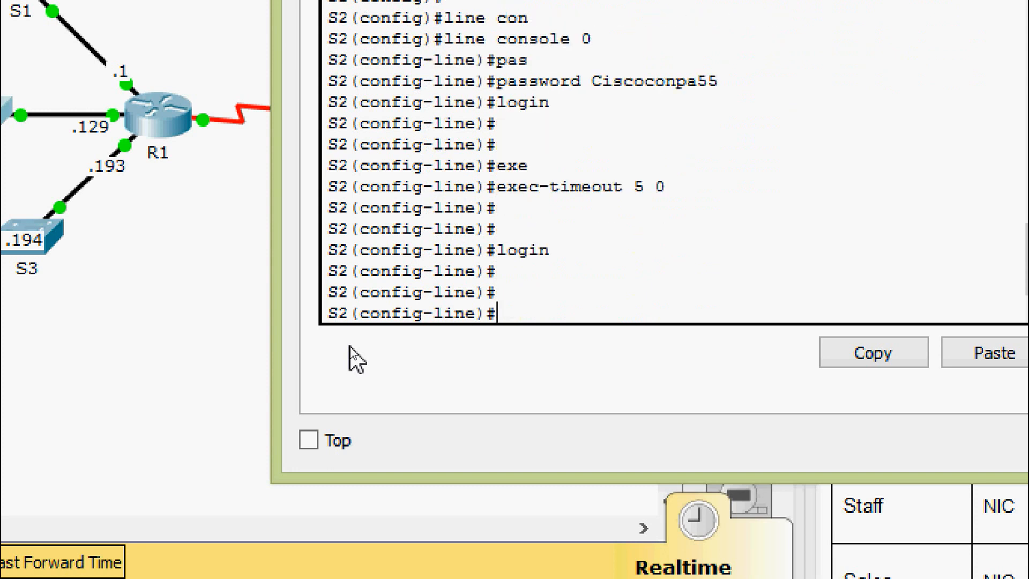
pyautogui.write('exit')
pyautogui.press('Return')
pyautogui.press('Return')
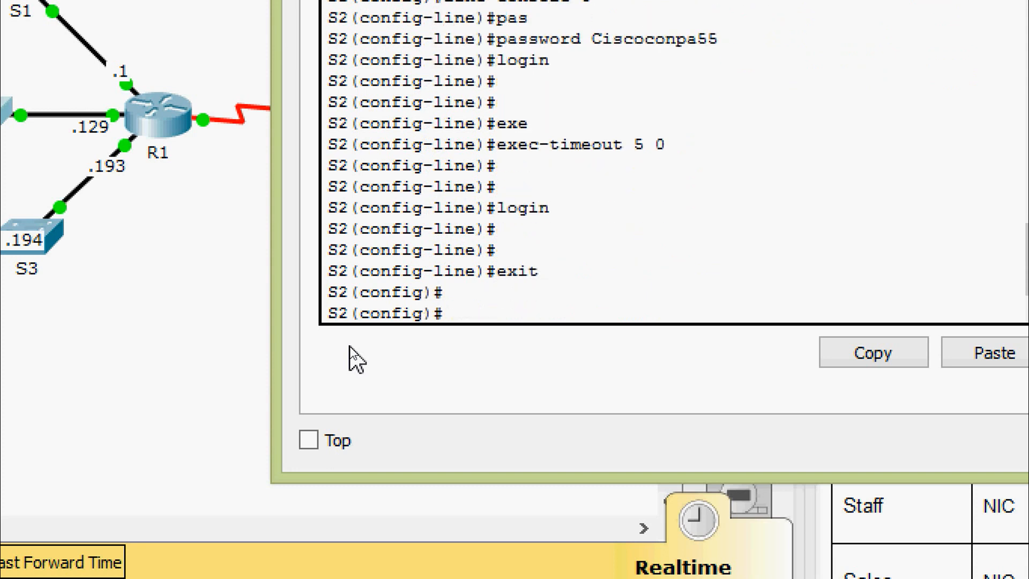
# Set exec-timeout 5 0 on VTY lines 0 to 15.
pyautogui.write('line')
pyautogui.press('Tab')
pyautogui.write('v')
pyautogui.press('Tab')
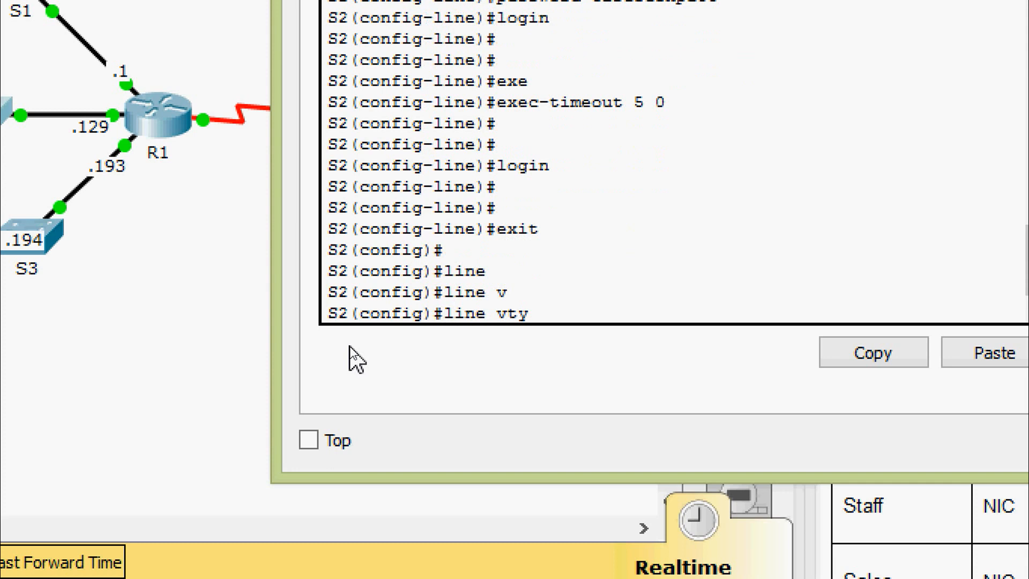
pyautogui.write('0 15')
pyautogui.press('Return')
pyautogui.press('Return')
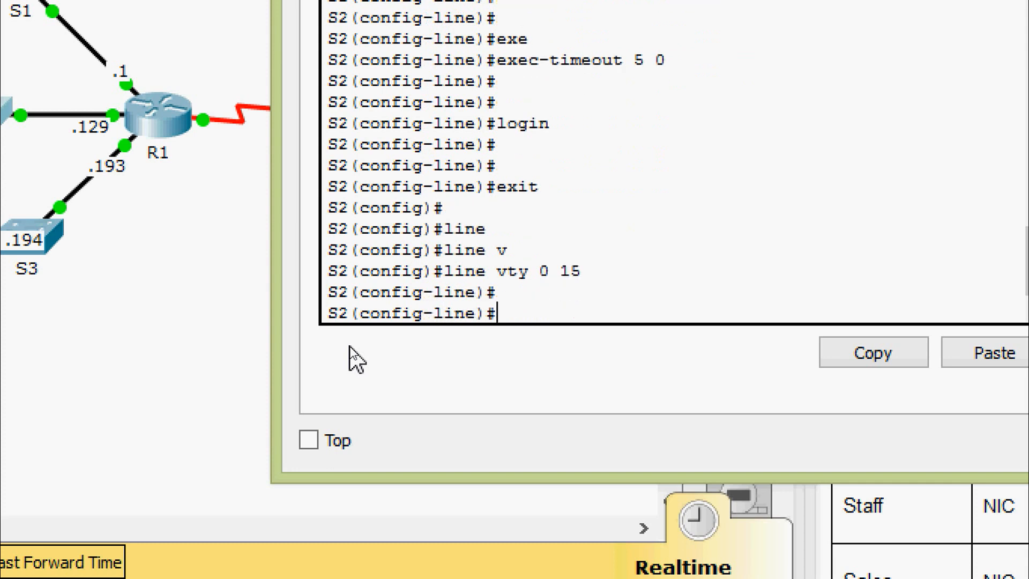
pyautogui.write('exe')
pyautogui.press('Tab')
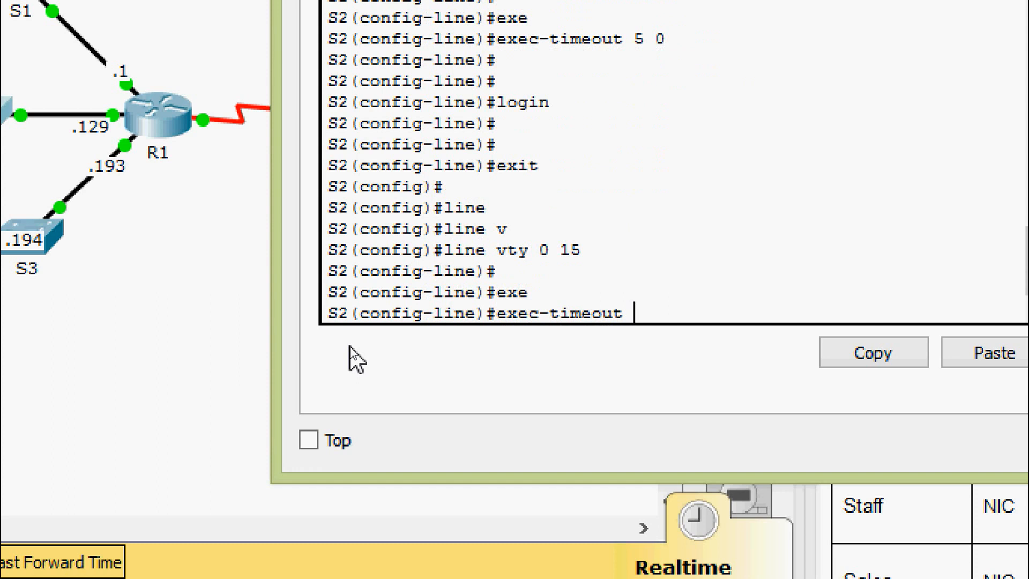
pyautogui.write('5 0')
pyautogui.press('Return')
pyautogui.press('Return')
pyautogui.press('Return')
pyautogui.write('exit')
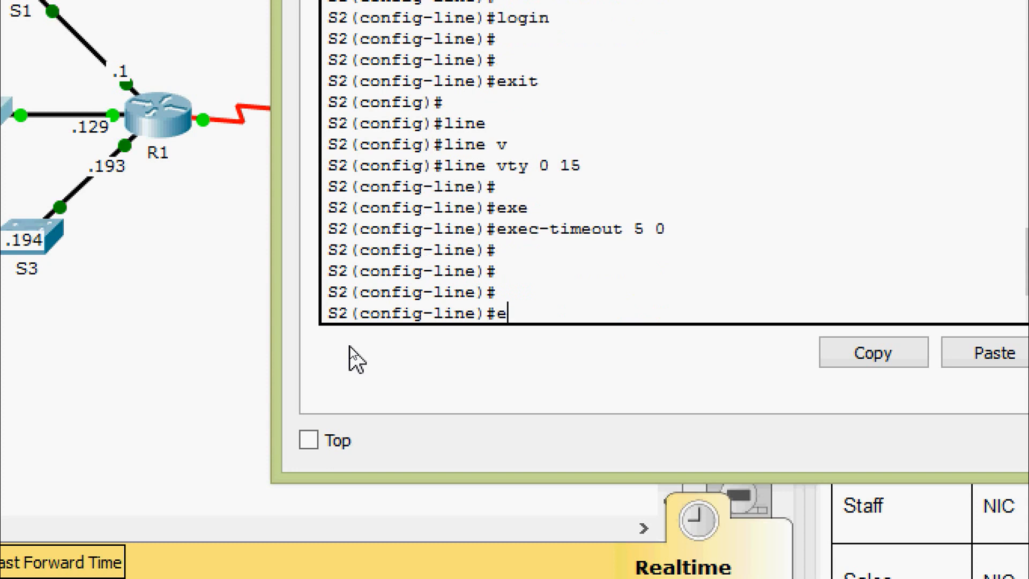
pyautogui.press('Return')
pyautogui.press('Return')
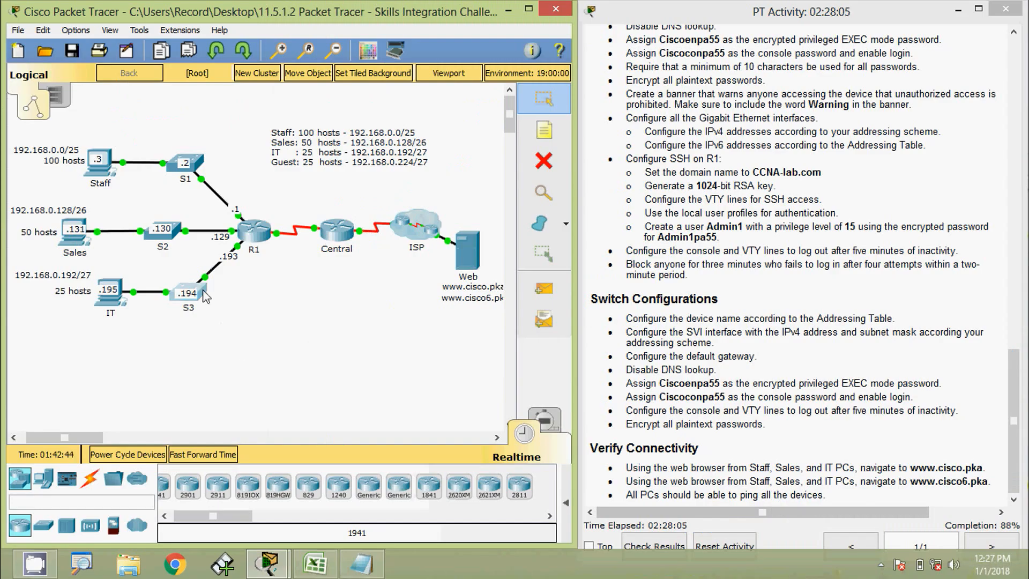
# Open switch S3's CLI and enter privileged and global configuration mode.
pyautogui.click(187, 292)
pyautogui.click(432, 137)
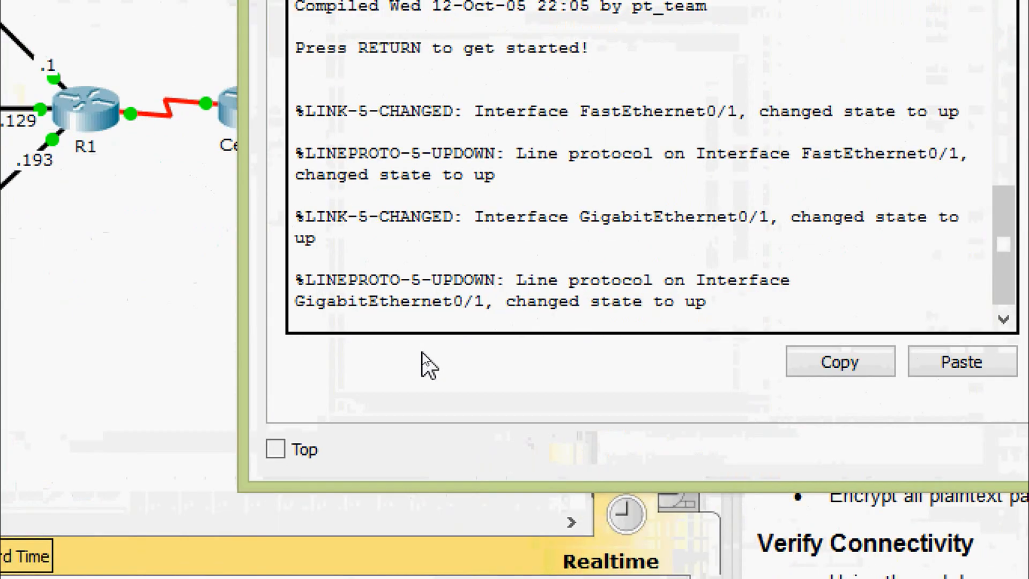
pyautogui.press('Return')
pyautogui.write('ena')
pyautogui.press('Tab')
pyautogui.press('Return')
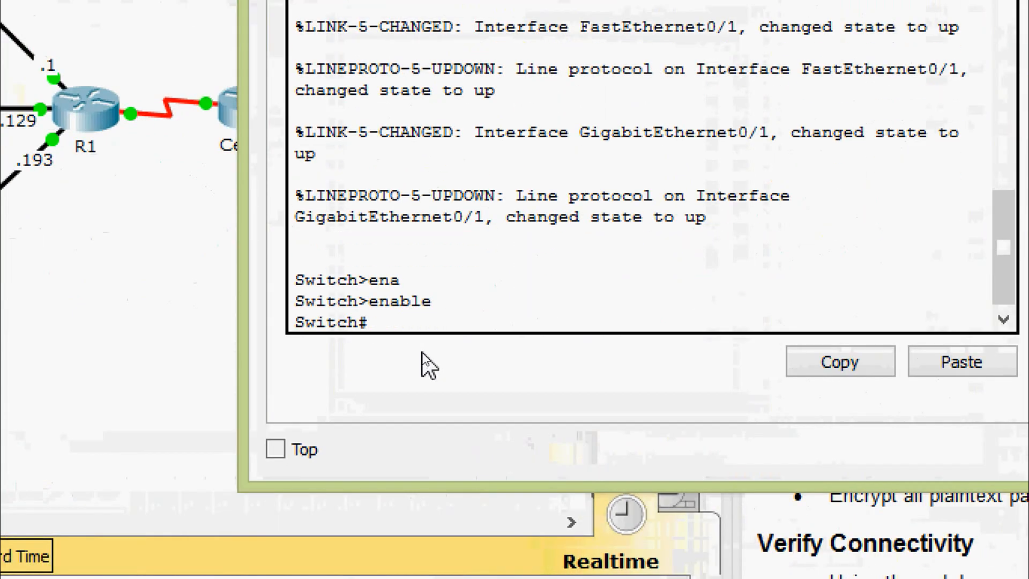
pyautogui.write('conf')
pyautogui.press('Tab')
pyautogui.write('terminal')
pyautogui.press('Return')
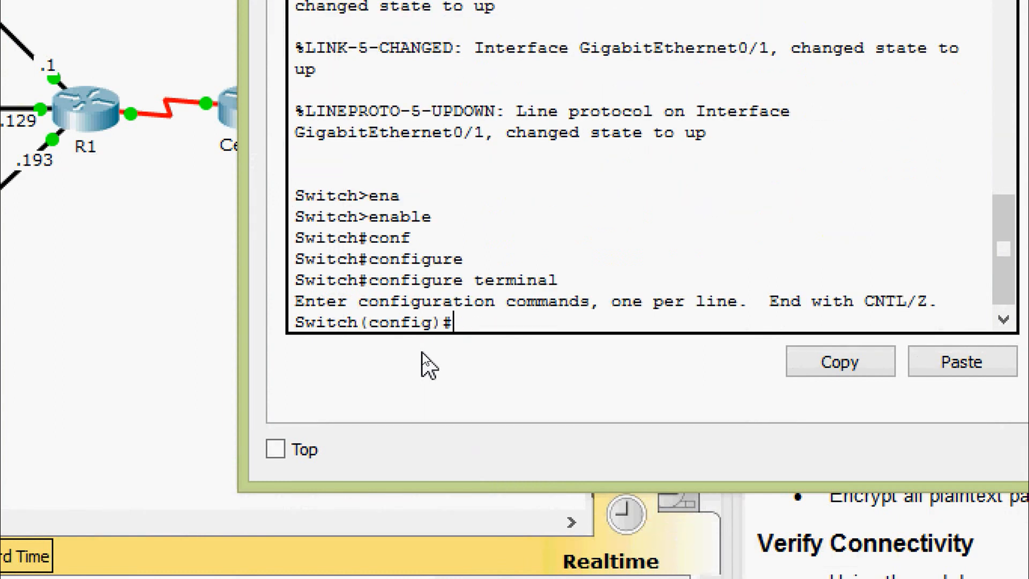
pyautogui.press('Return')
# Set the hostname to S3 and enable service password-encryption.
pyautogui.write('ho')
pyautogui.press('Tab')
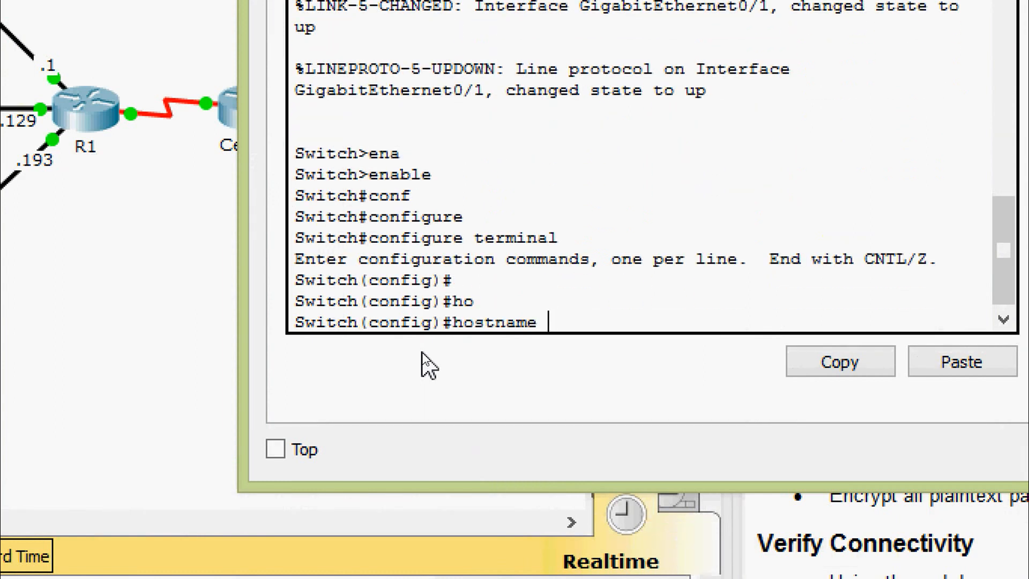
pyautogui.write('S3')
pyautogui.press('Return')
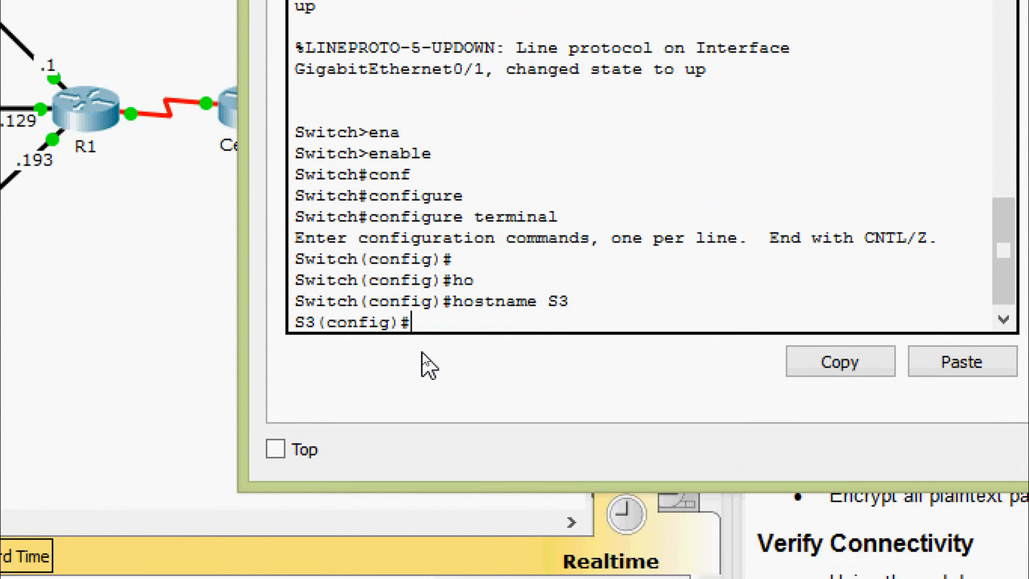
pyautogui.write('ser')
pyautogui.press('Tab')
pyautogui.write('pas')
pyautogui.press('Tab')
pyautogui.press('Return')
pyautogui.press('Return')
pyautogui.press('Return')
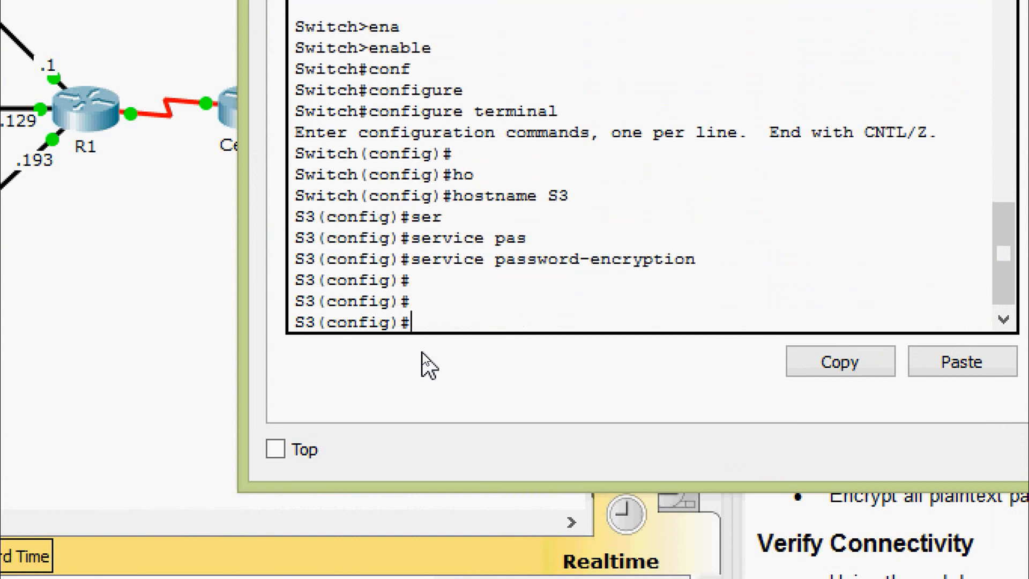
pyautogui.press('Return')
# Set S3's encrypted enable secret and disable DNS domain lookup.
pyautogui.write('ena')
pyautogui.press('Tab')
pyautogui.write('se')
pyautogui.press('Tab')
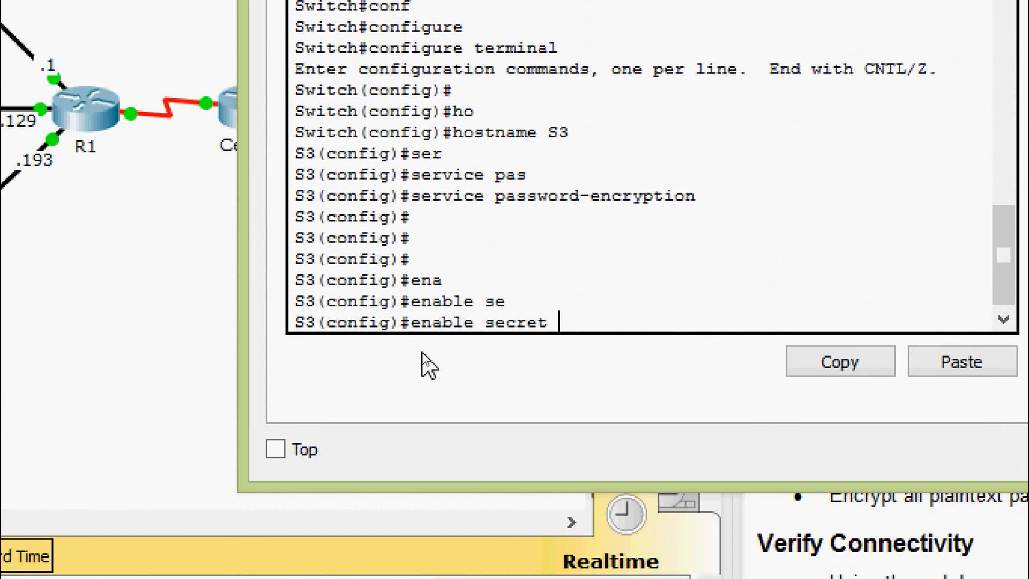
pyautogui.write('Ciscoenpa55')
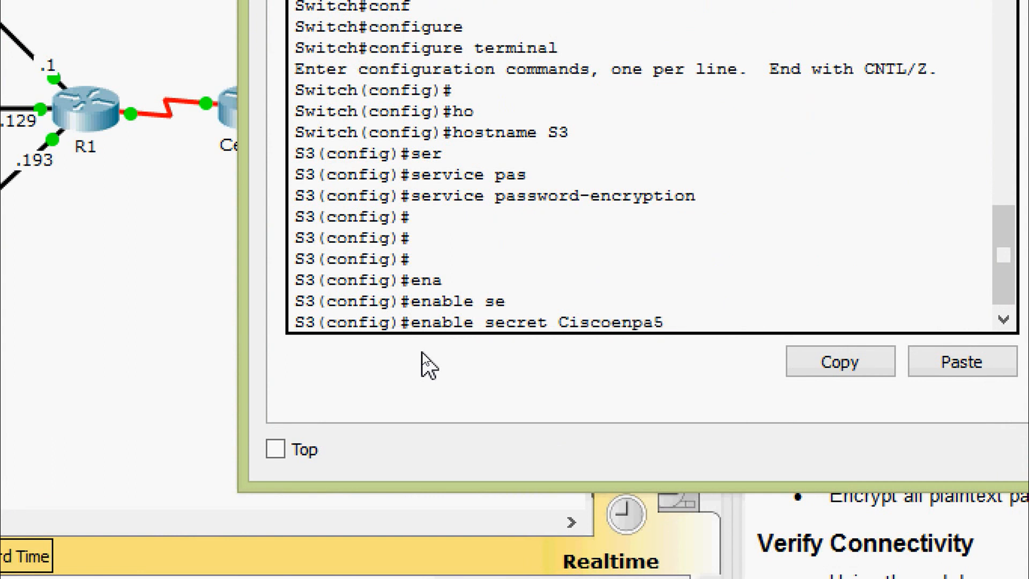
pyautogui.press('Return')
pyautogui.press('Return')
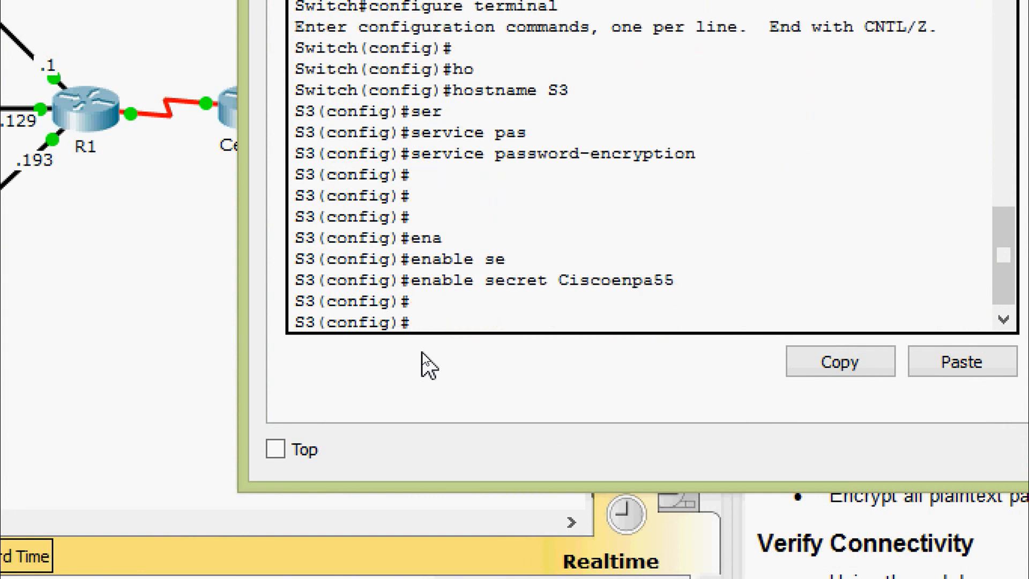
pyautogui.write('no ip domain-l')
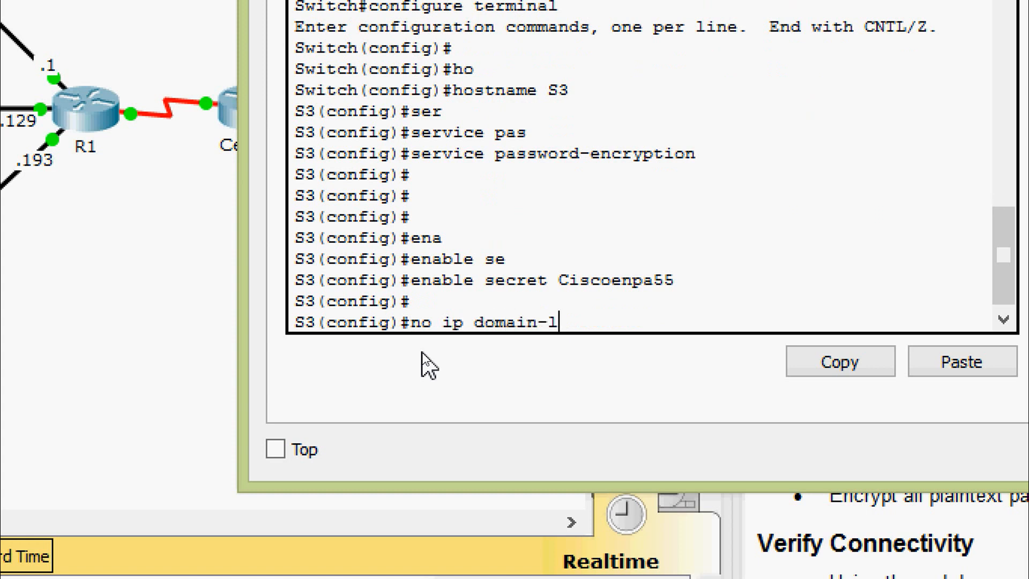
pyautogui.press('Tab')
pyautogui.press('Return')
pyautogui.press('Return')
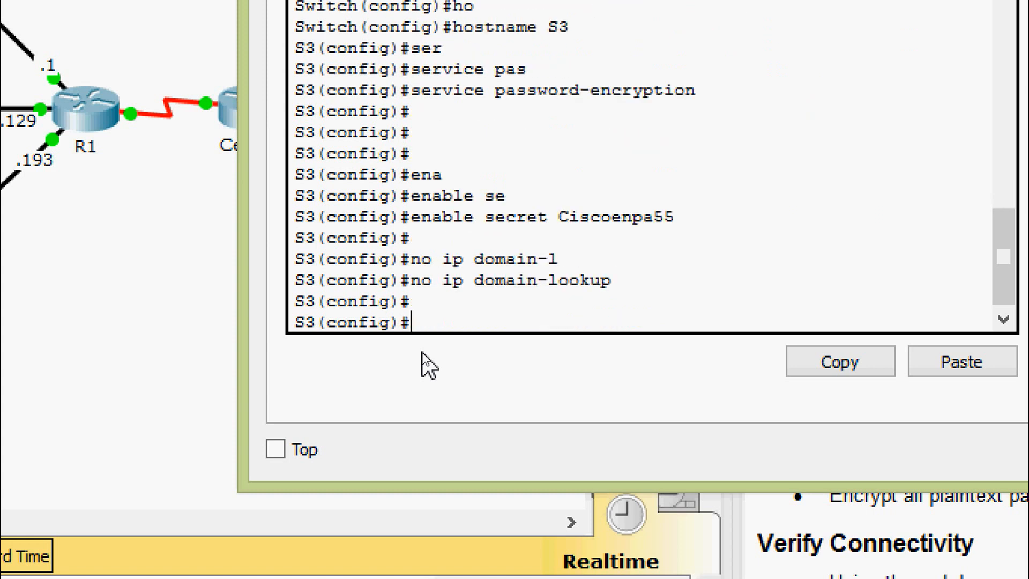
# Give S3's VLAN 1 interface 192.168.0.194 255.255.255.224 and bring it up.
pyautogui.write('inter')
pyautogui.press('Tab')
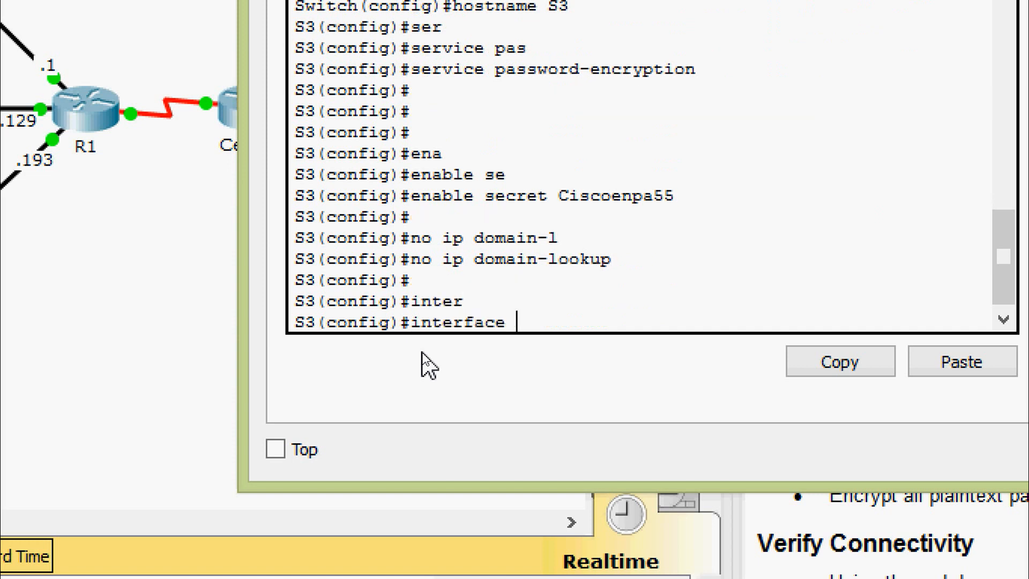
pyautogui.write('vl')
pyautogui.press('Tab')
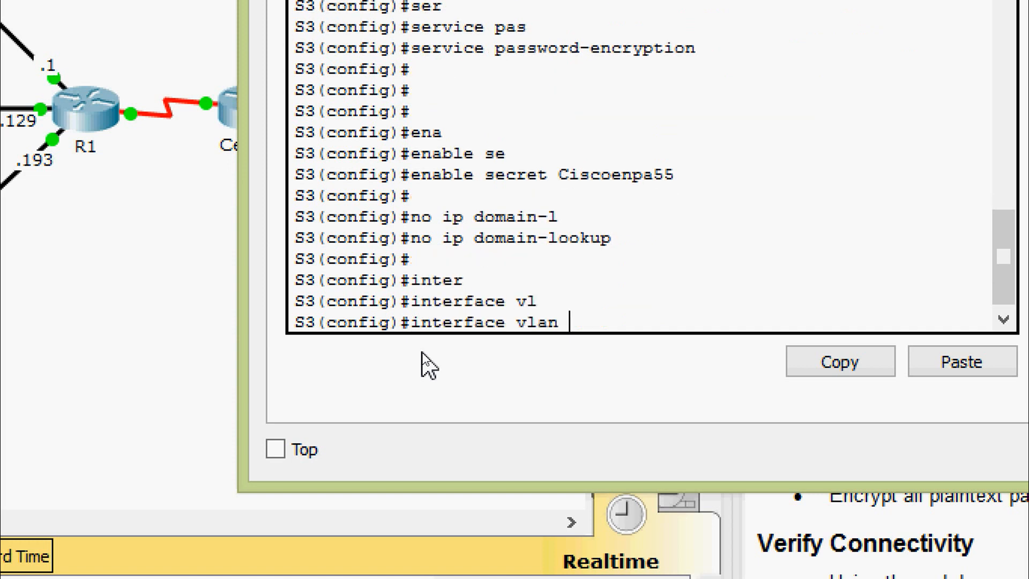
pyautogui.write('1')
pyautogui.press('Return')
pyautogui.press('Return')
pyautogui.write('ip ad')
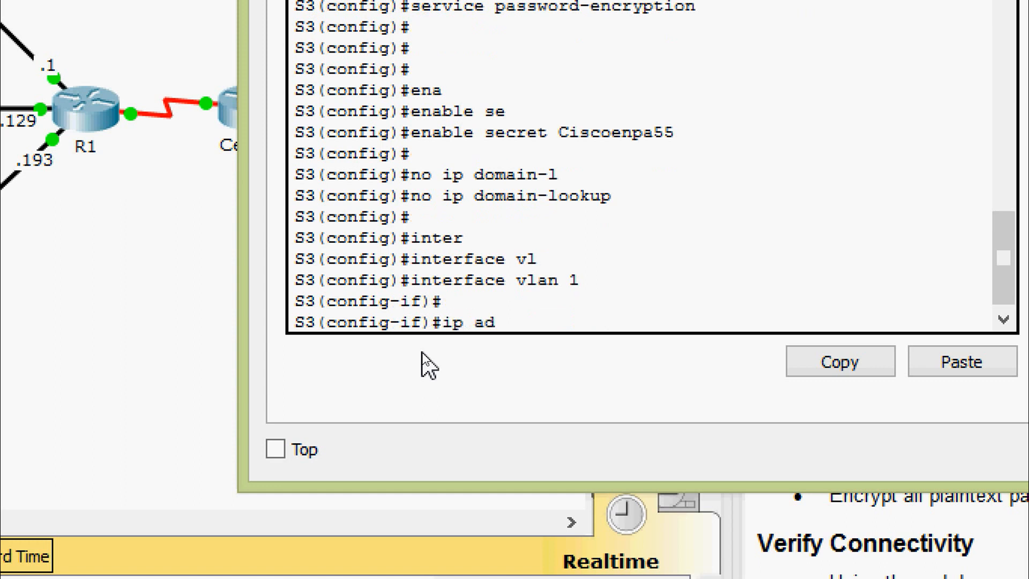
pyautogui.press('Tab')
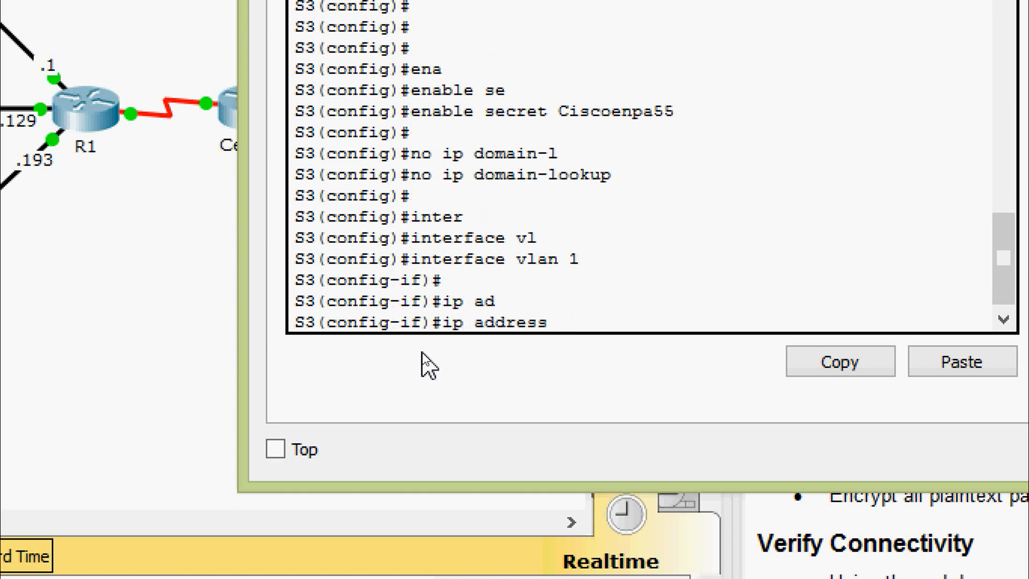
pyautogui.write('192.168.0.')
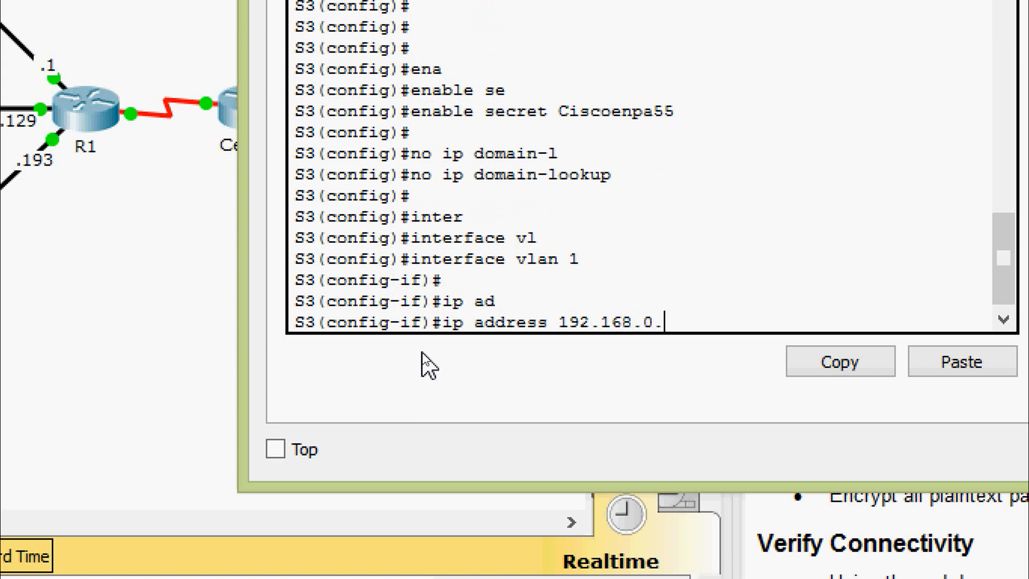
pyautogui.write('19')
pyautogui.write('4 255')
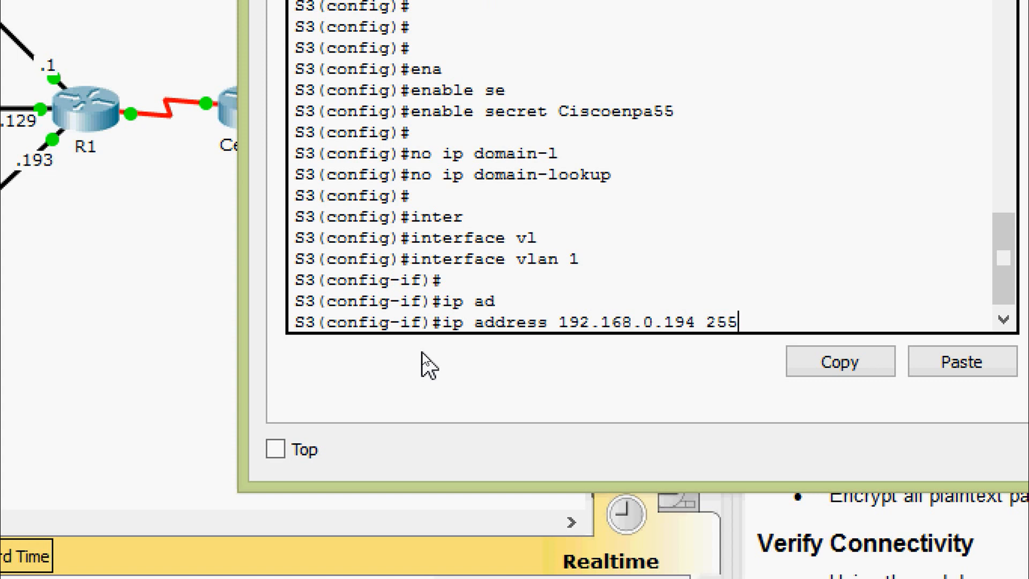
pyautogui.write('.255.255.22')
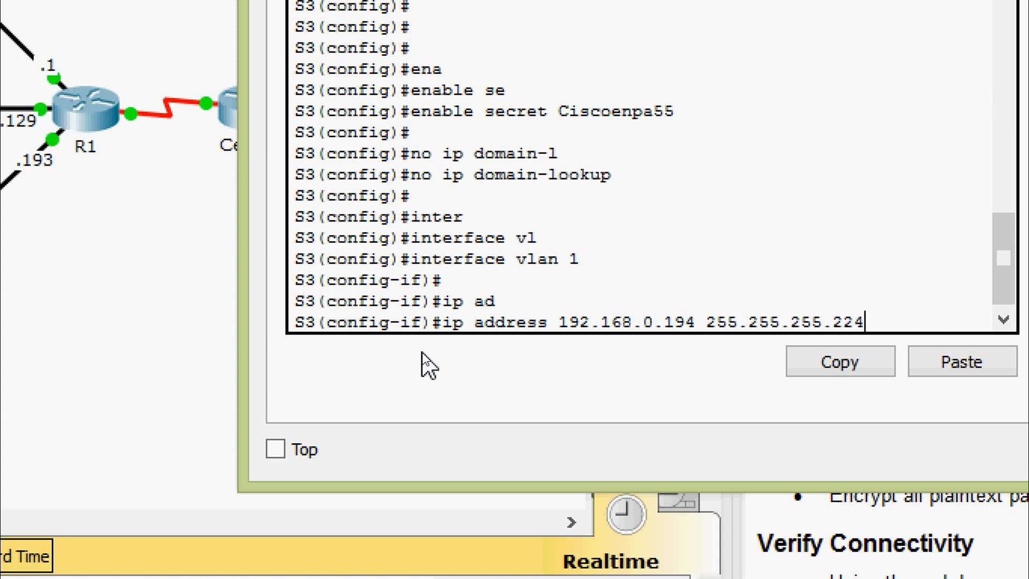
pyautogui.write('4')
pyautogui.press('Return')
pyautogui.write('no shut')
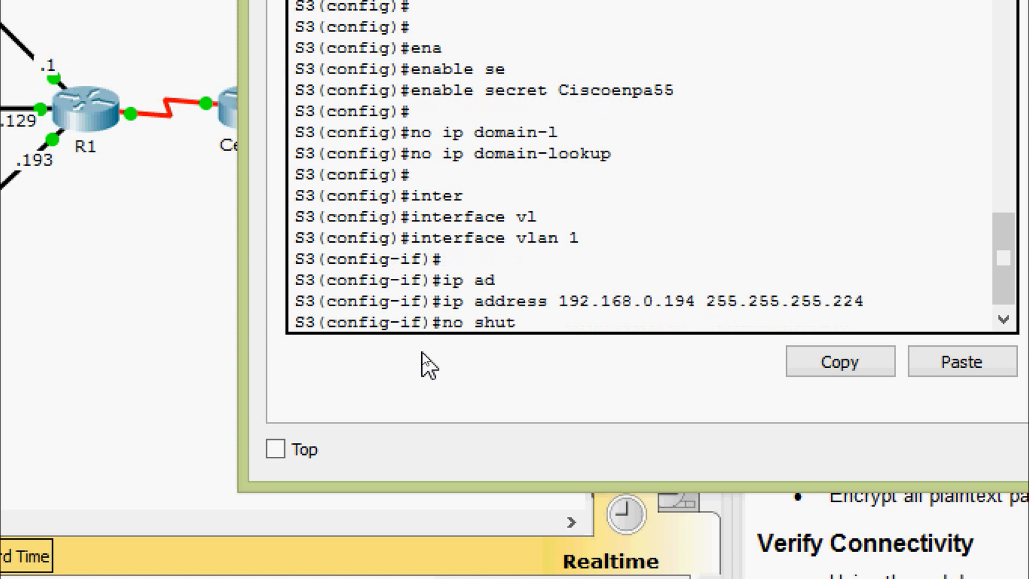
pyautogui.press('Return')
pyautogui.press('Return')
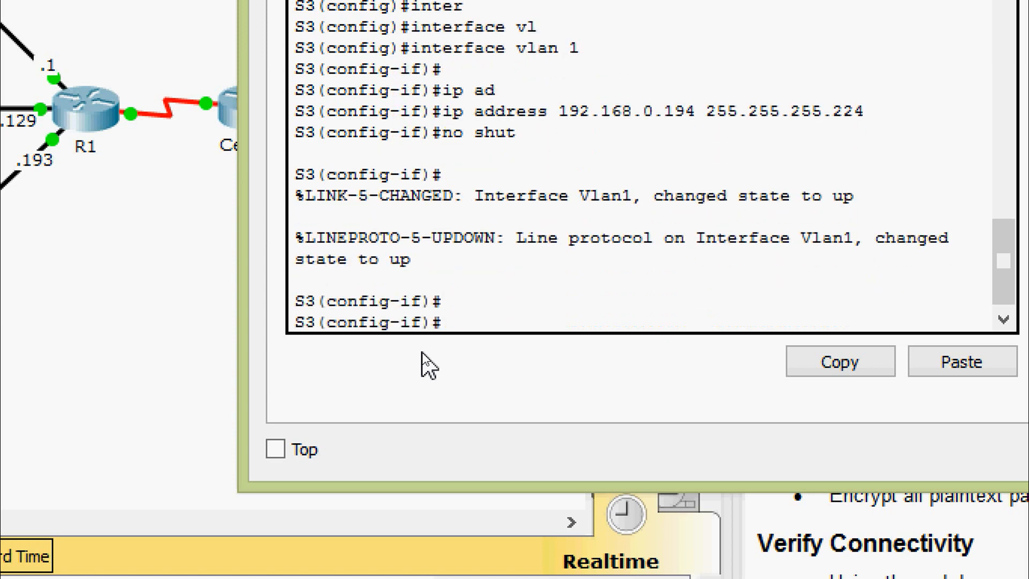
pyautogui.write('exit')
pyautogui.press('Return')
# Set S3's default gateway to 192.168.0.193.
pyautogui.write('ig)#i')
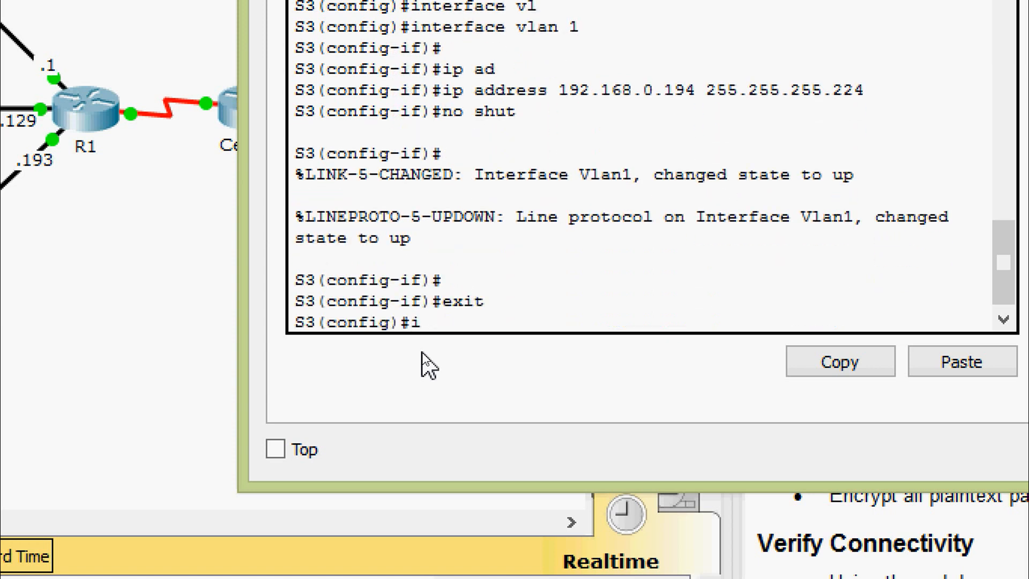
pyautogui.write('p de')
pyautogui.press('Tab')
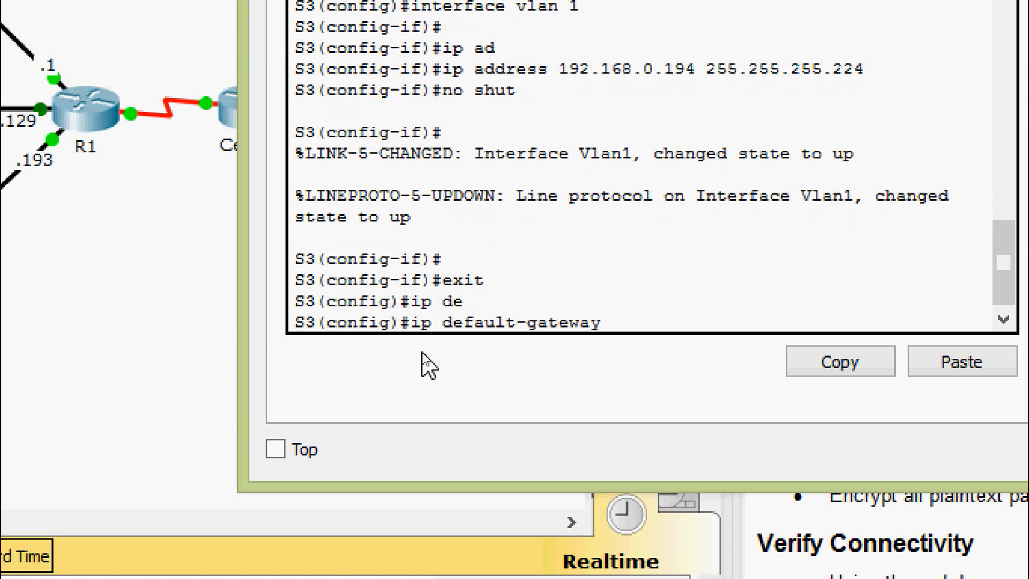
pyautogui.write('192.168.0')
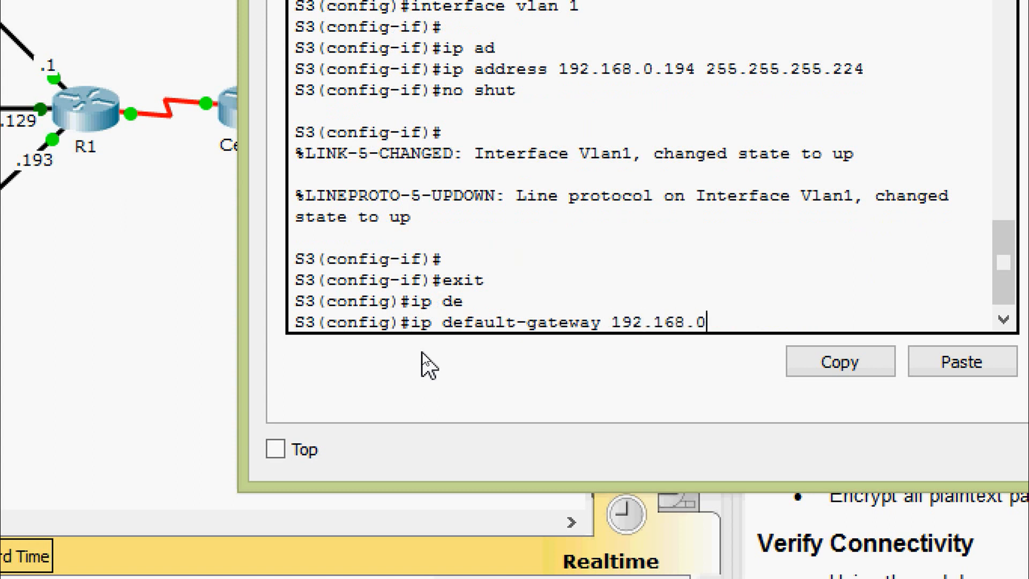
pyautogui.write('.193')
pyautogui.press('Return')
pyautogui.press('Return')
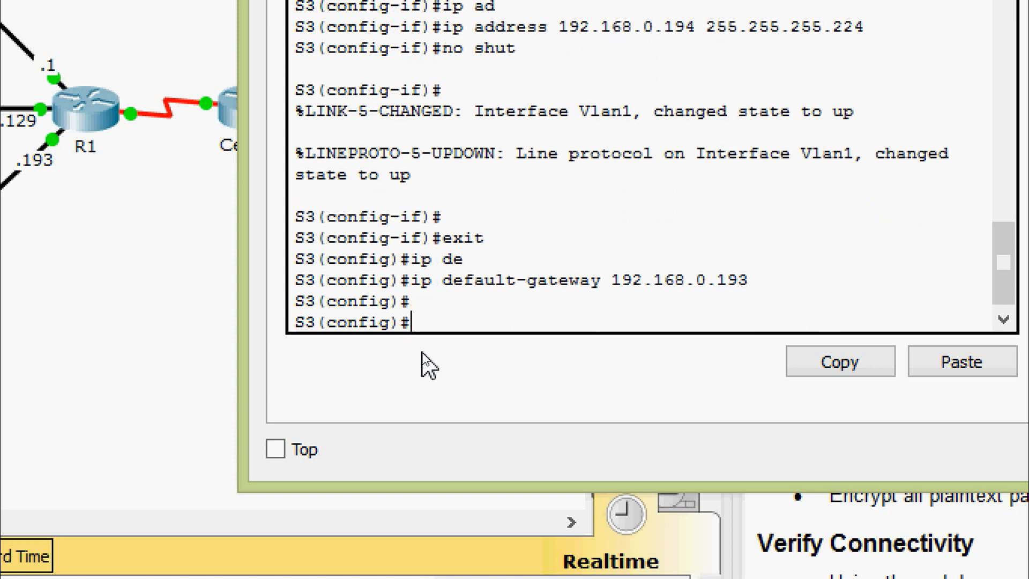
# On S3, enter console line 0 and set the console password.
pyautogui.write('line')
pyautogui.press('Tab')
pyautogui.write('con')
pyautogui.press('Tab')
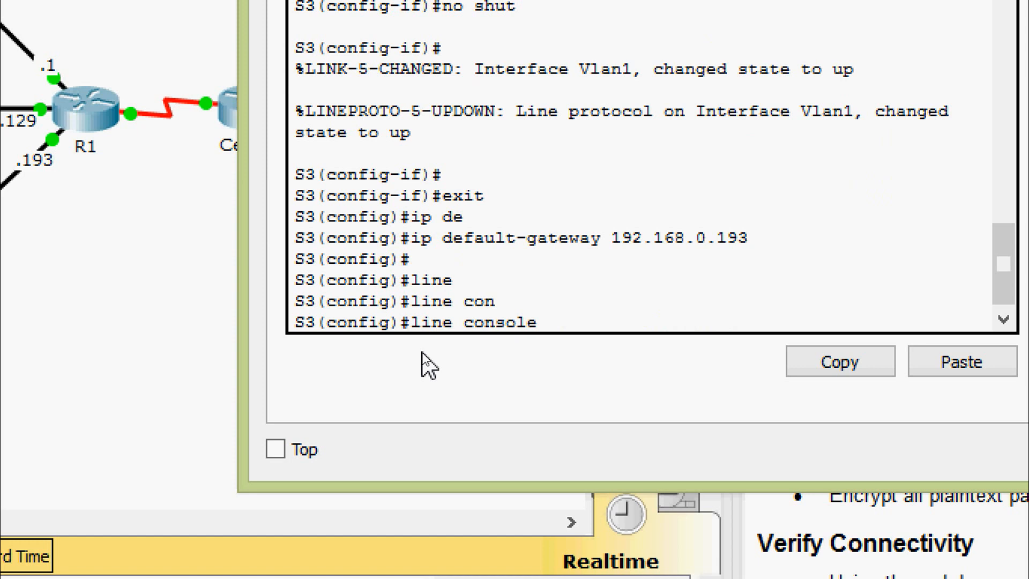
pyautogui.write('0')
pyautogui.press('Return')
pyautogui.write('pas')
pyautogui.press('Tab')
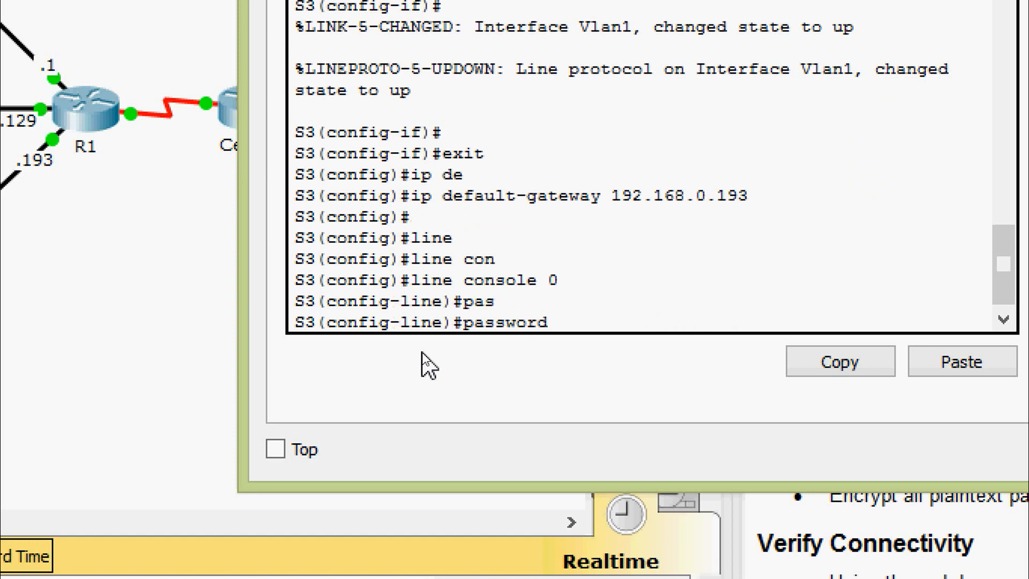
pyautogui.write('Ciscoconpa55')
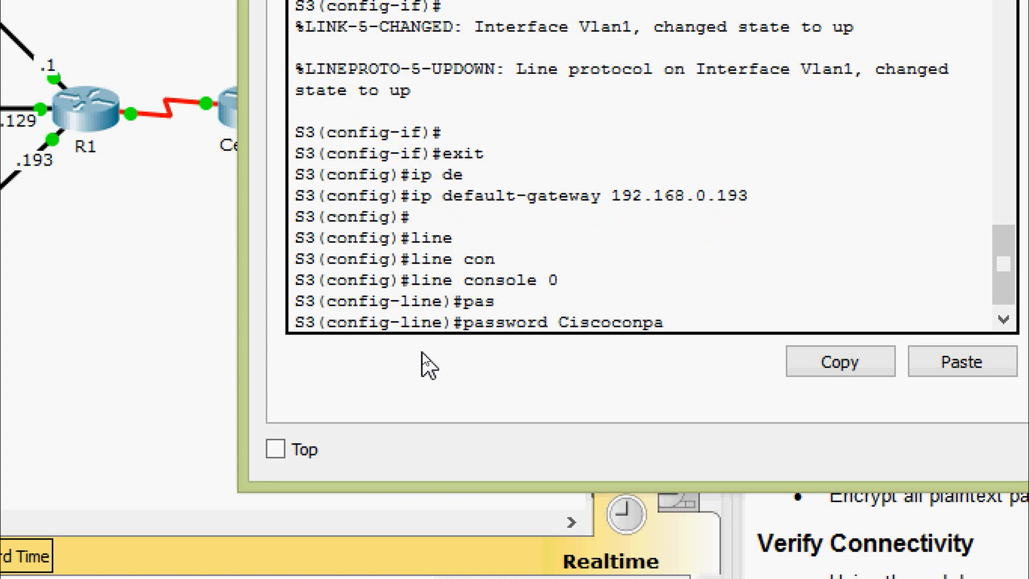
pyautogui.press('Return')
pyautogui.press('Return')
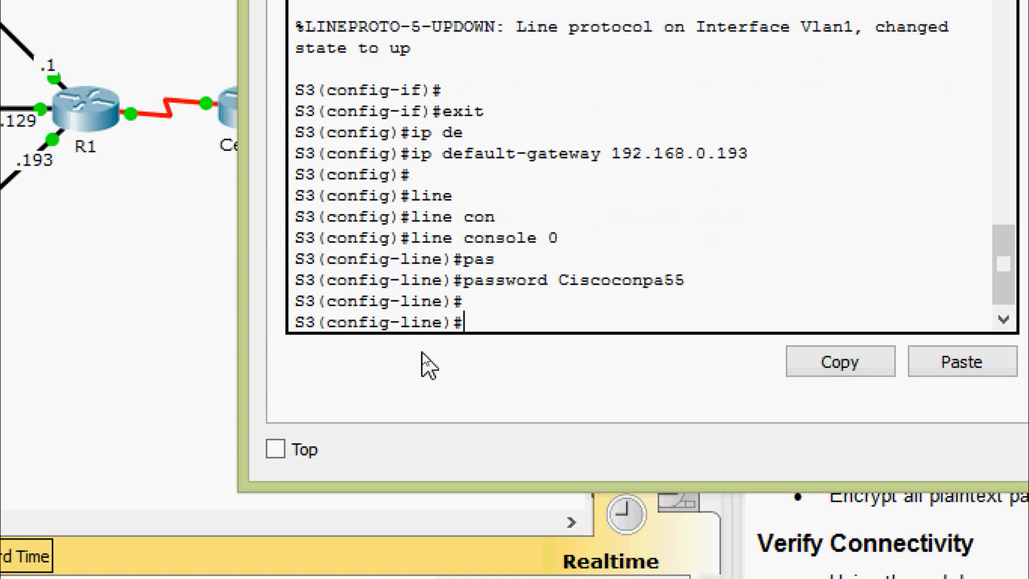
# Require login on the console line and set exec-timeout 5 0.
pyautogui.write('log')
pyautogui.press('Tab')
pyautogui.write('in')
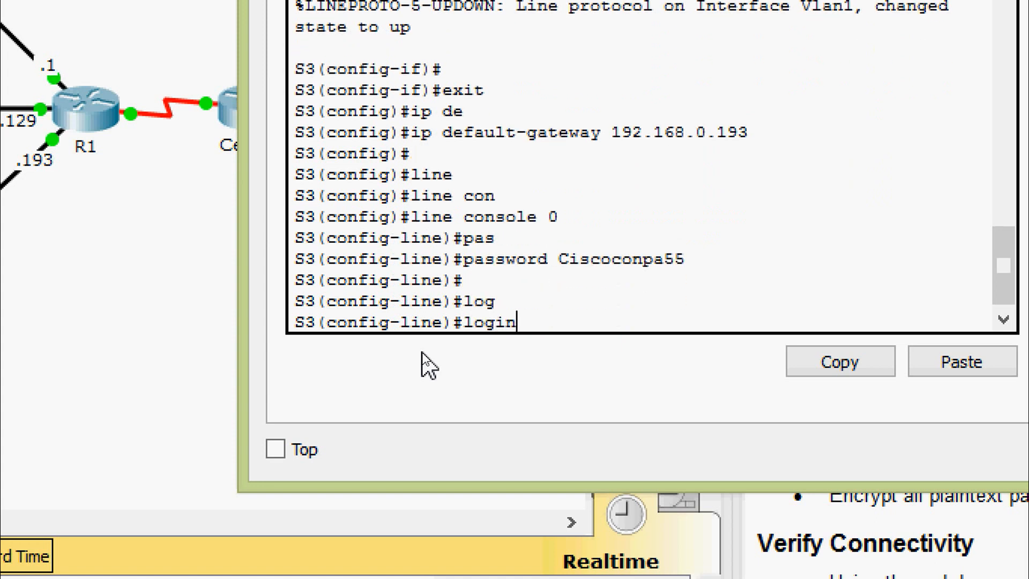
pyautogui.press('Return')
pyautogui.press('Return')
pyautogui.press('Return')
pyautogui.write('exe')
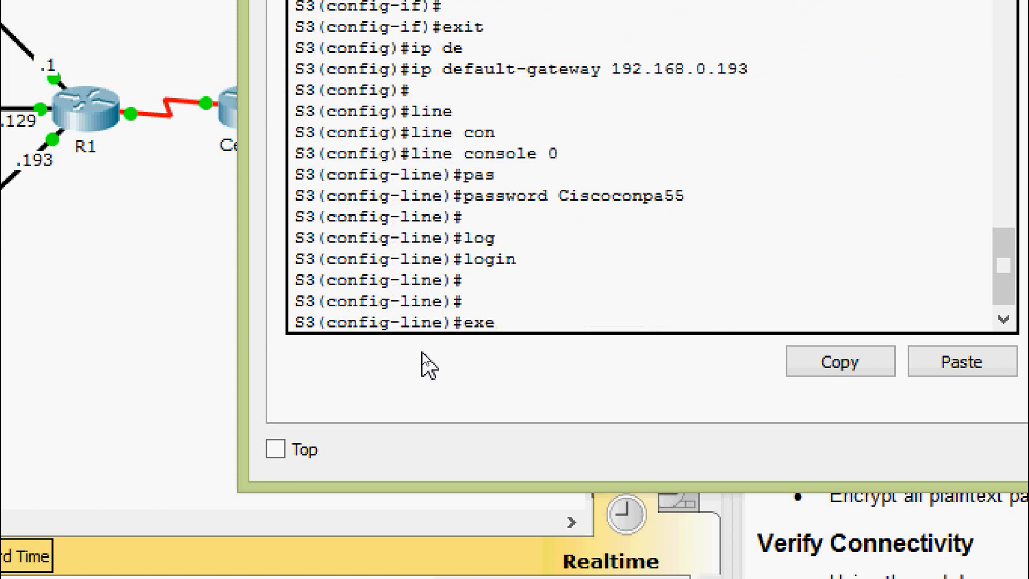
pyautogui.press('Tab')
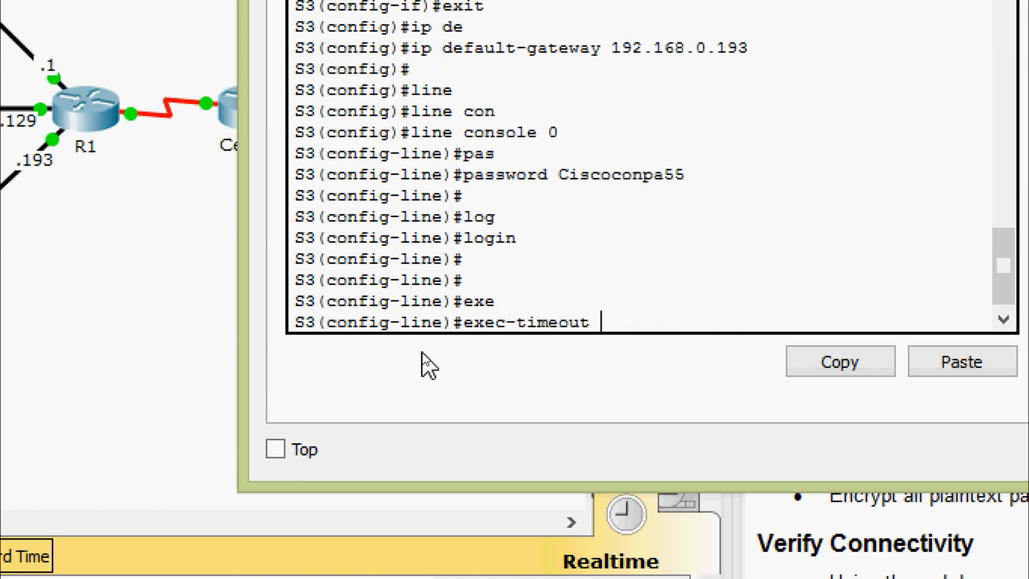
pyautogui.write('5 0')
pyautogui.press('Return')
pyautogui.press('Return')
pyautogui.write('line)#l')
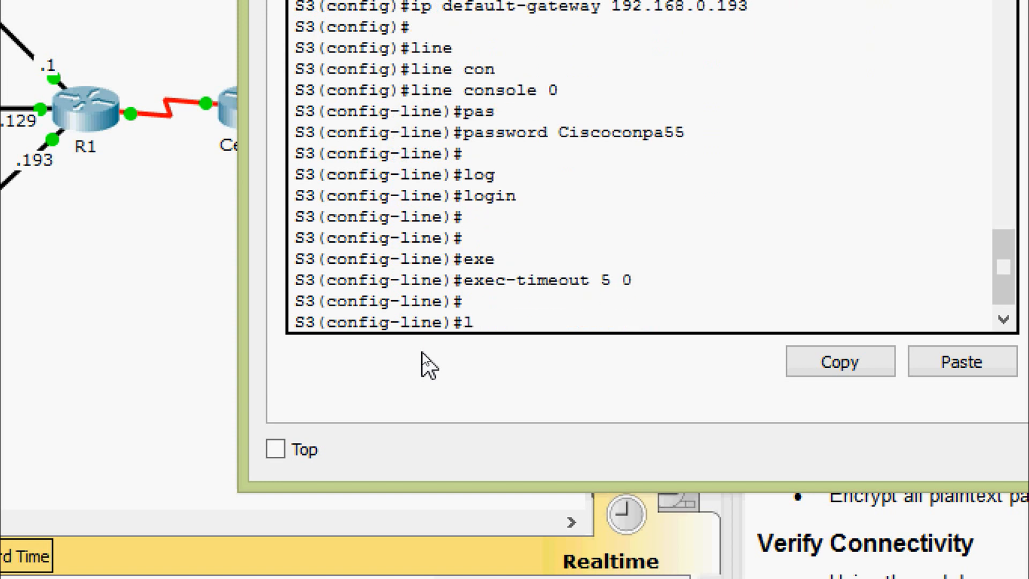
pyautogui.press('BackSpace')
pyautogui.write('lo')
pyautogui.press('BackSpace')
pyautogui.press('BackSpace')
pyautogui.write('exit')
pyautogui.press('Return')
pyautogui.press('Return')
# Set exec-timeout 5 0 on VTY lines 0 15, then leave configuration mode.
pyautogui.write('line')
pyautogui.press('Tab')
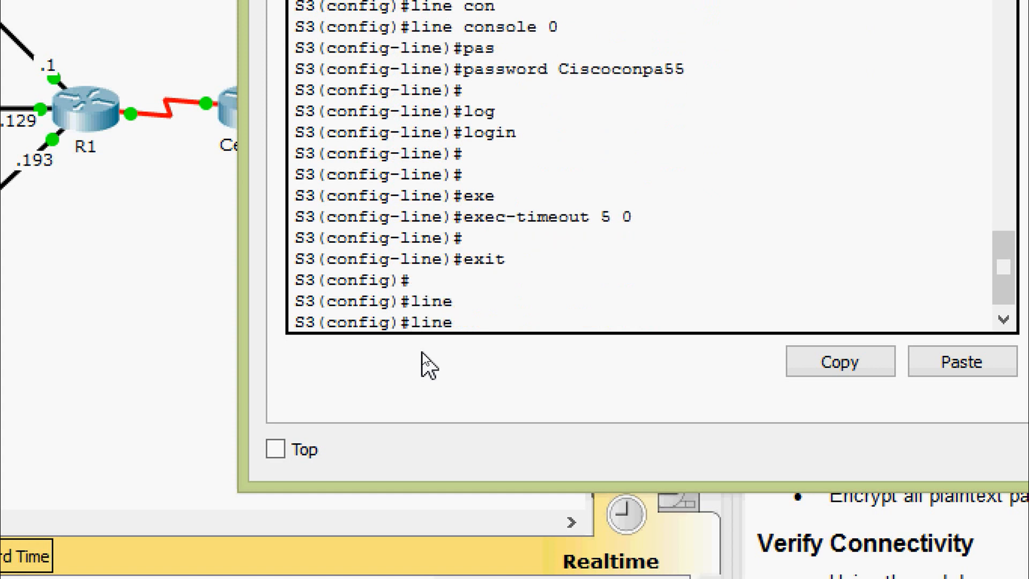
pyautogui.write('vt')
pyautogui.press('Tab')
pyautogui.write('0 ')
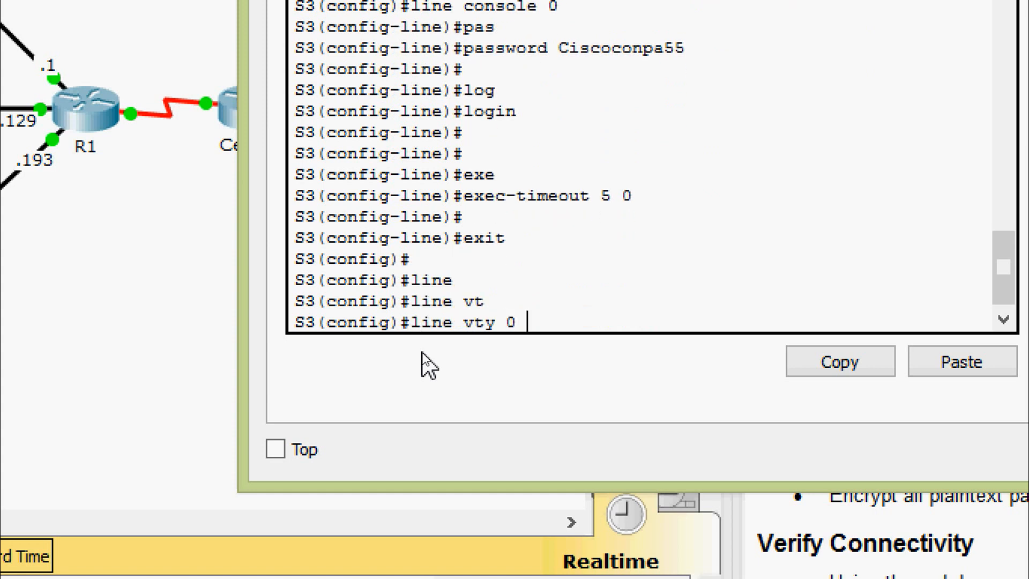
pyautogui.write('15')
pyautogui.press('Return')
pyautogui.press('Return')
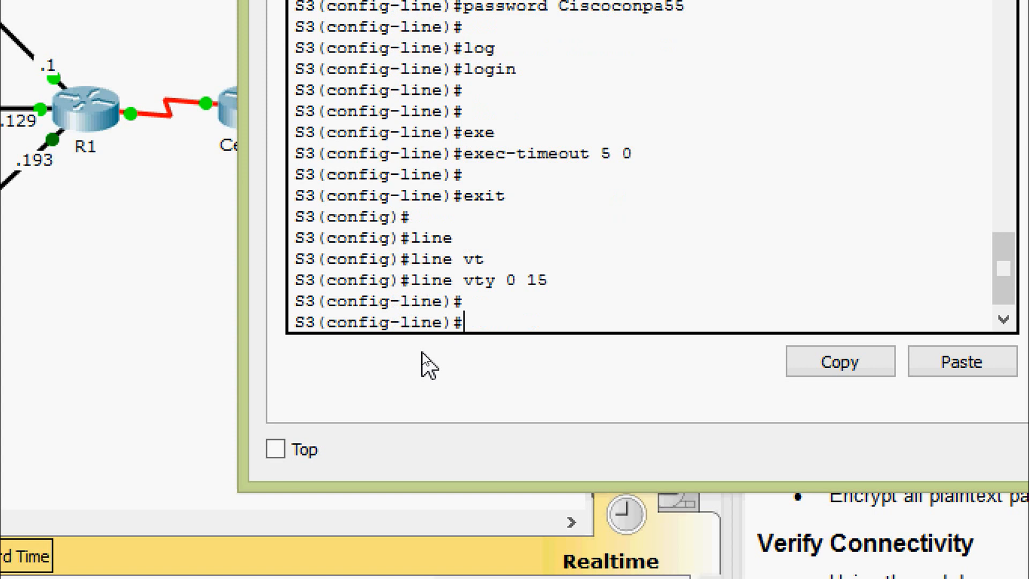
pyautogui.write('exe')
pyautogui.press('Tab')
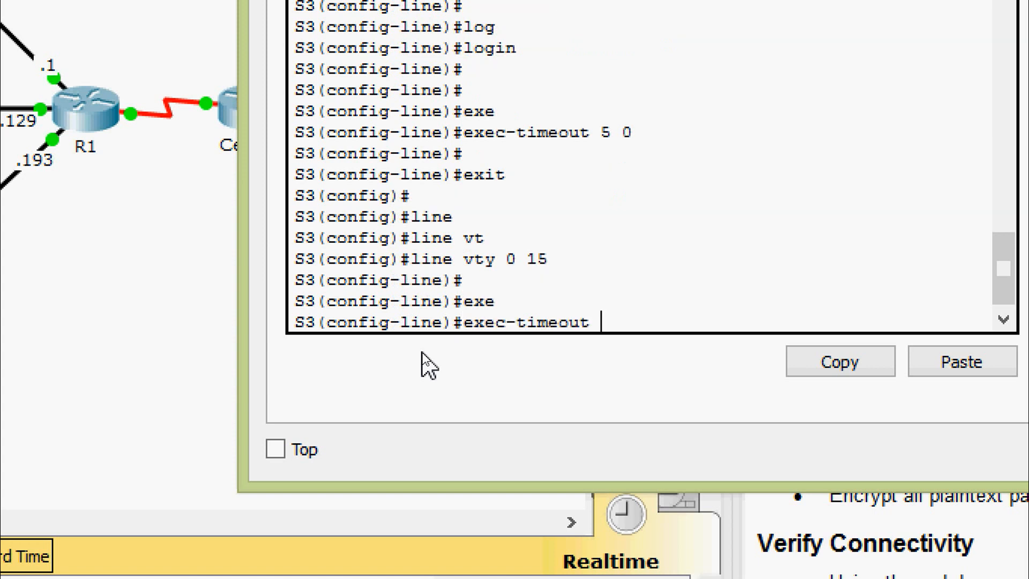
pyautogui.write('5 0')
pyautogui.press('Return')
pyautogui.press('Return')
pyautogui.press('Return')
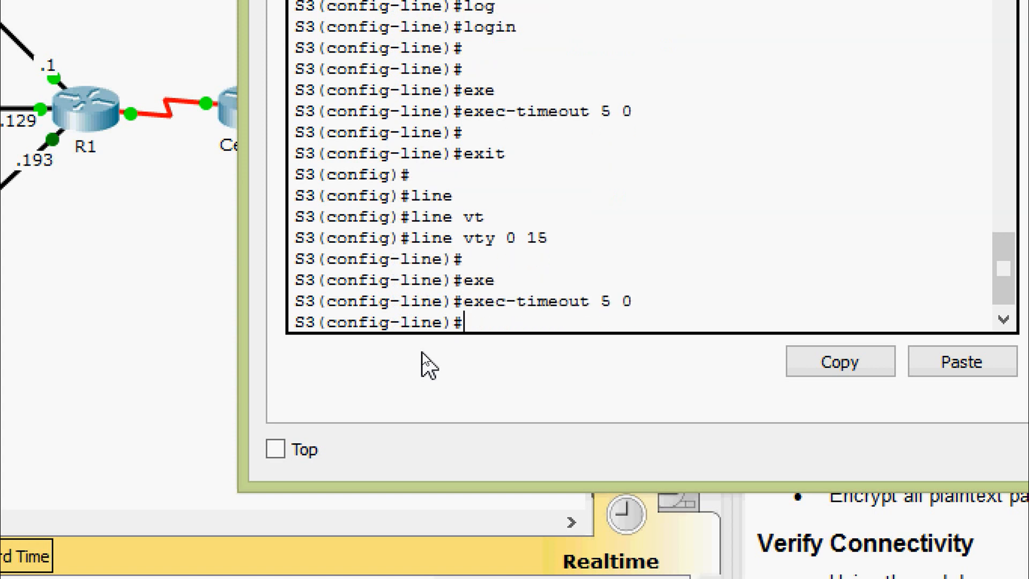
pyautogui.hotkey('ctrl', 'z')
pyautogui.press('Return')
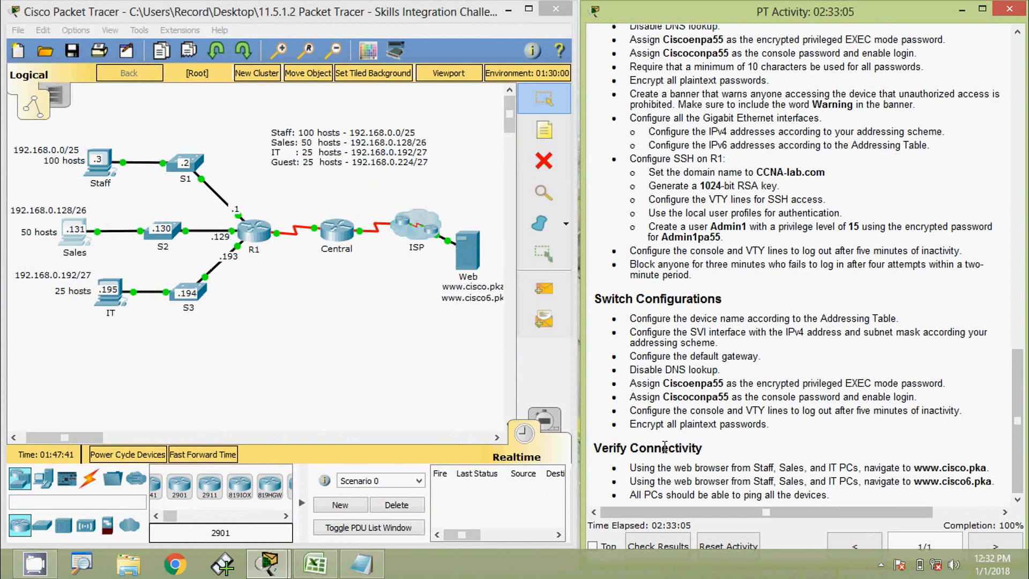
pyautogui.click(103, 170)
pyautogui.click(719, 210)
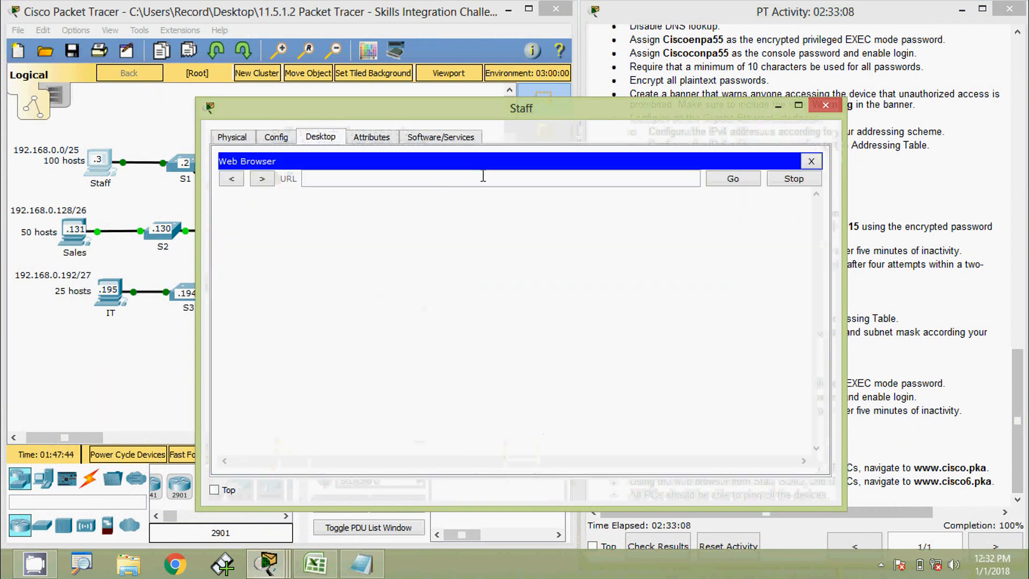
pyautogui.write('www.cisco.pka')
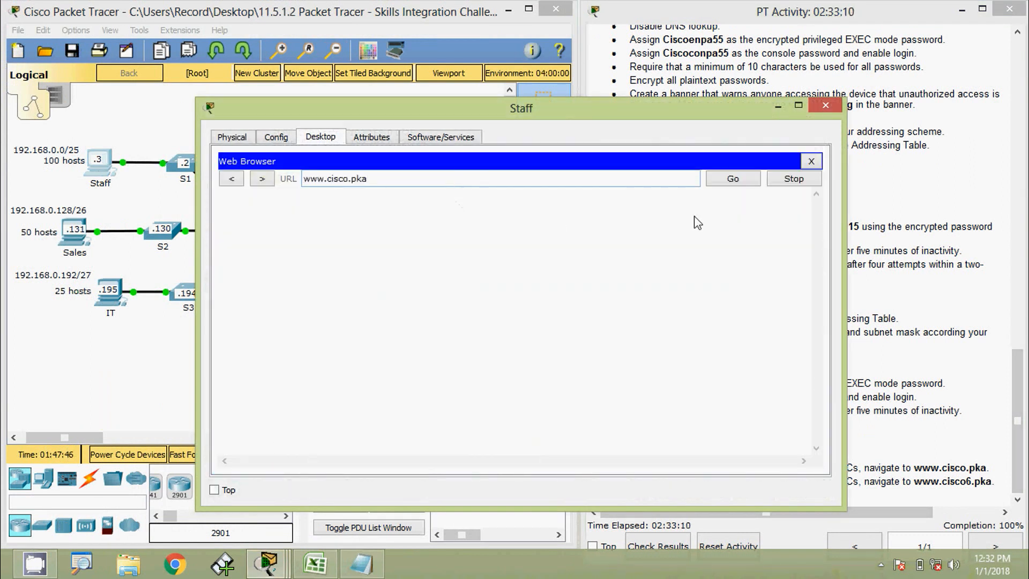
pyautogui.click(733, 181)
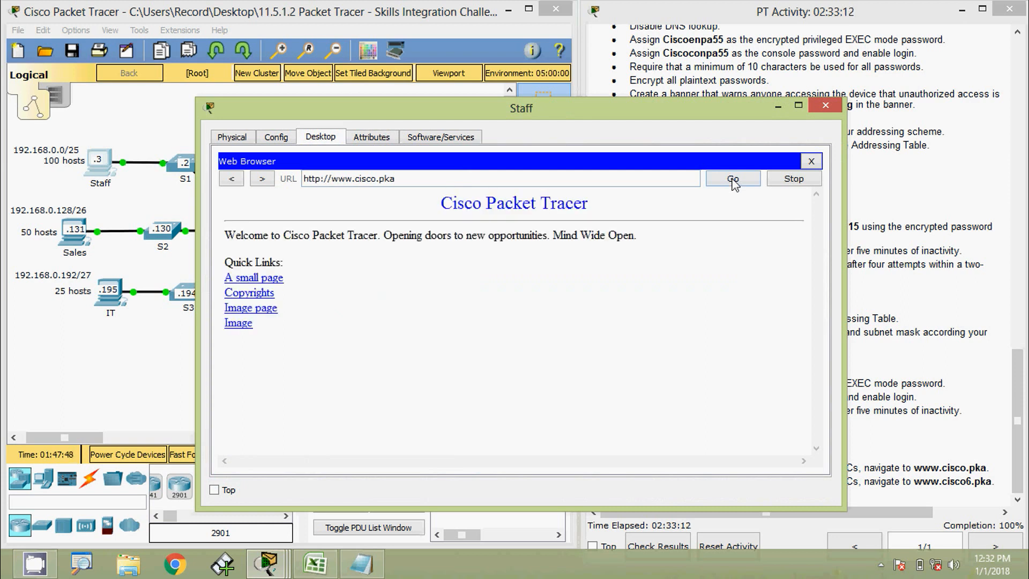
pyautogui.click(828, 107)
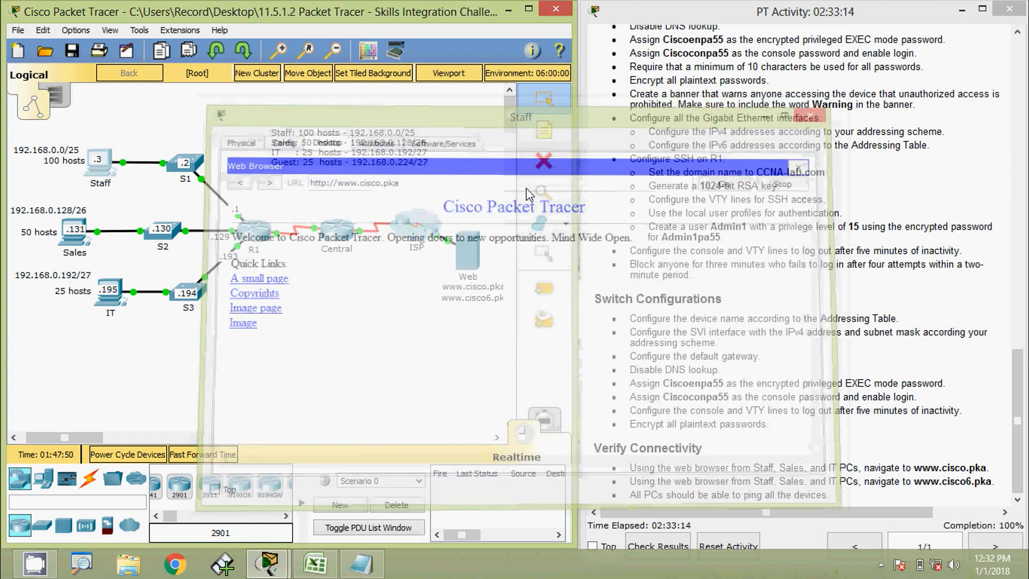
pyautogui.click(70, 242)
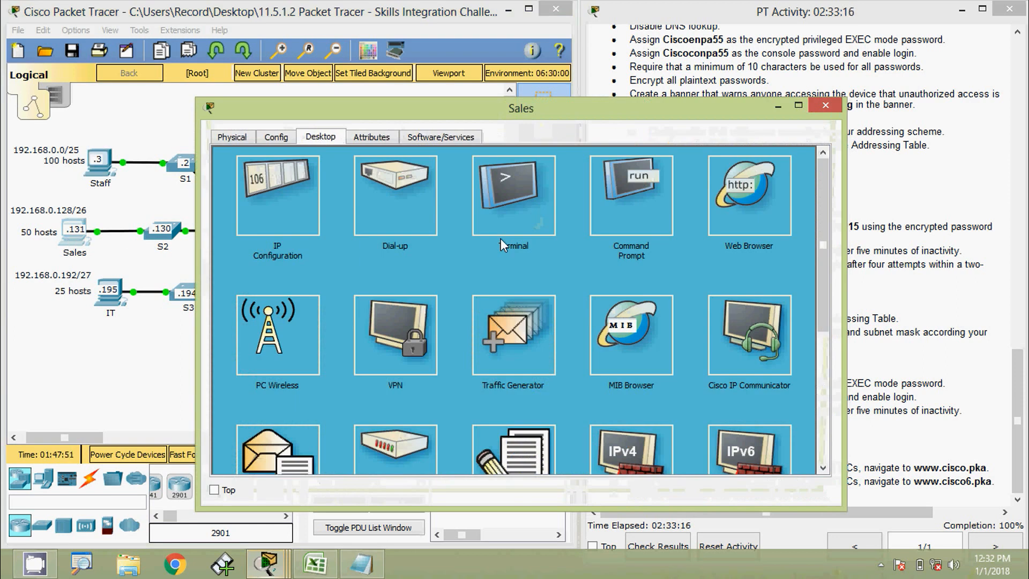
pyautogui.click(749, 192)
pyautogui.write('www.cisco.pka')
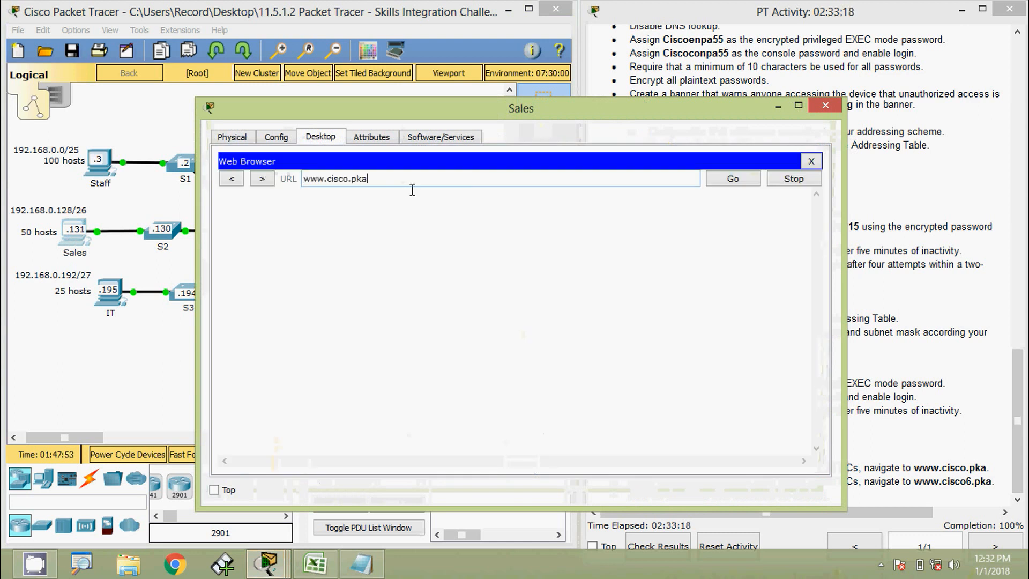
pyautogui.click(718, 178)
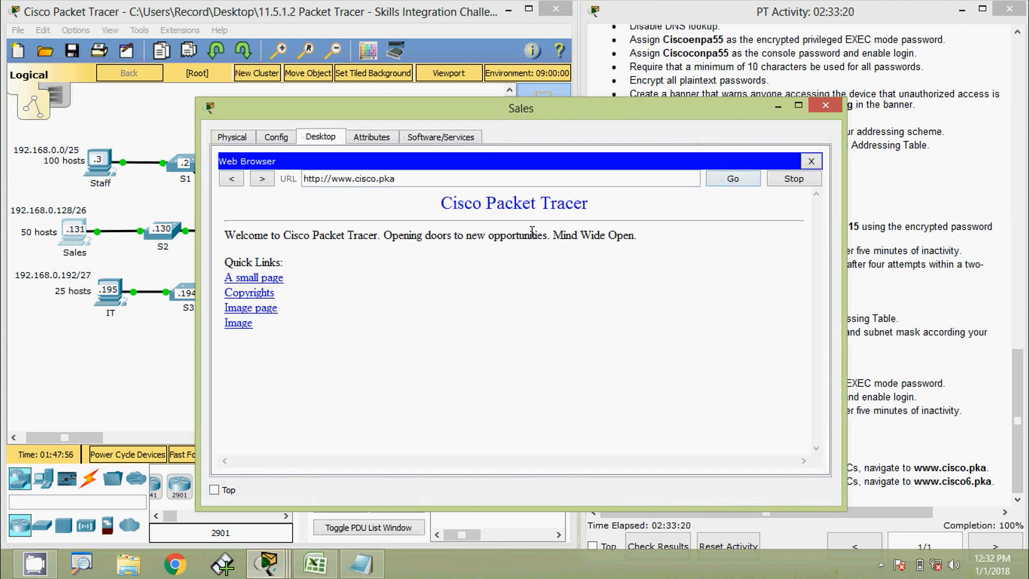
pyautogui.click(826, 106)
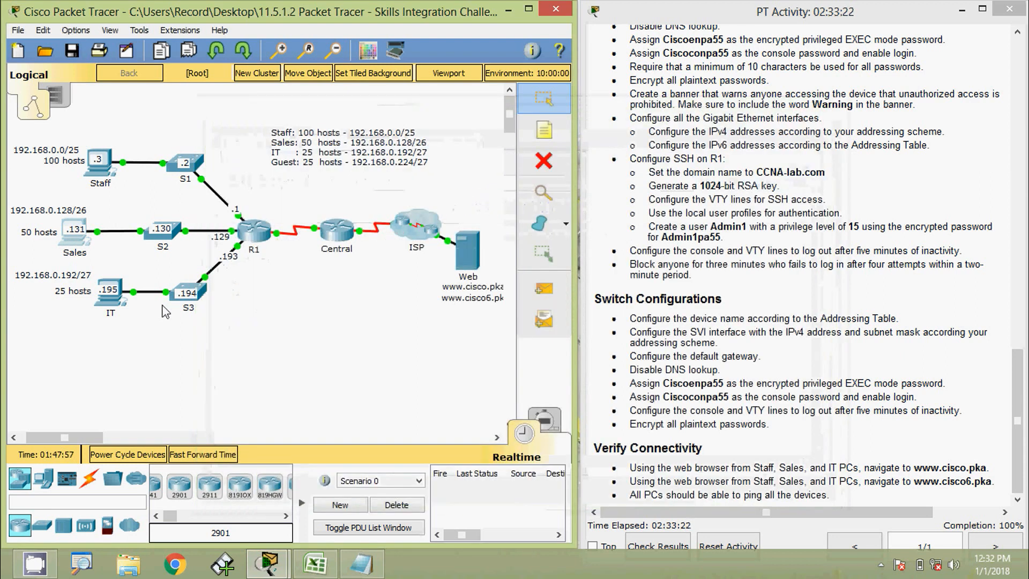
pyautogui.click(108, 303)
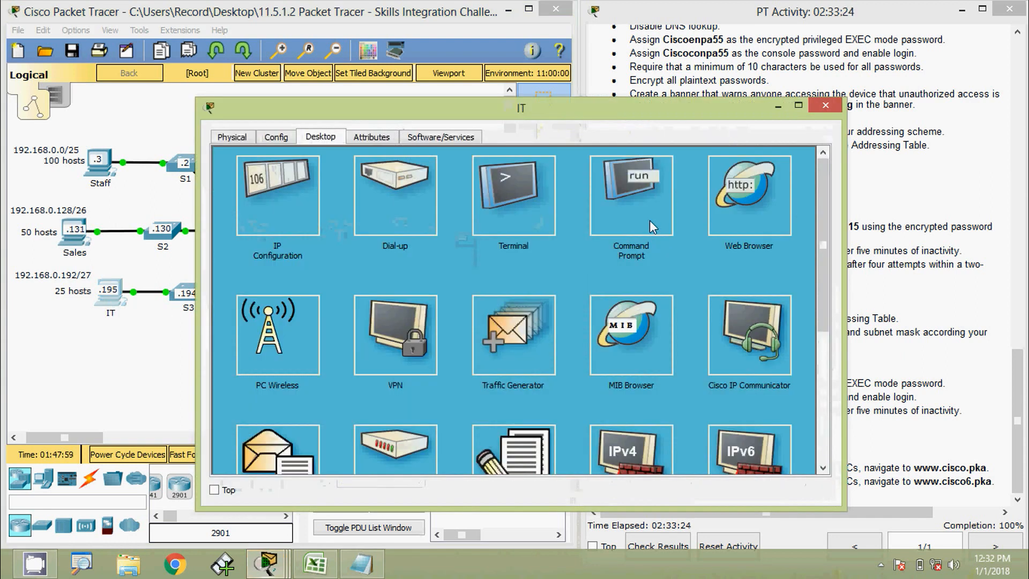
pyautogui.click(750, 193)
pyautogui.click(492, 177)
pyautogui.write('www.cisco.pka')
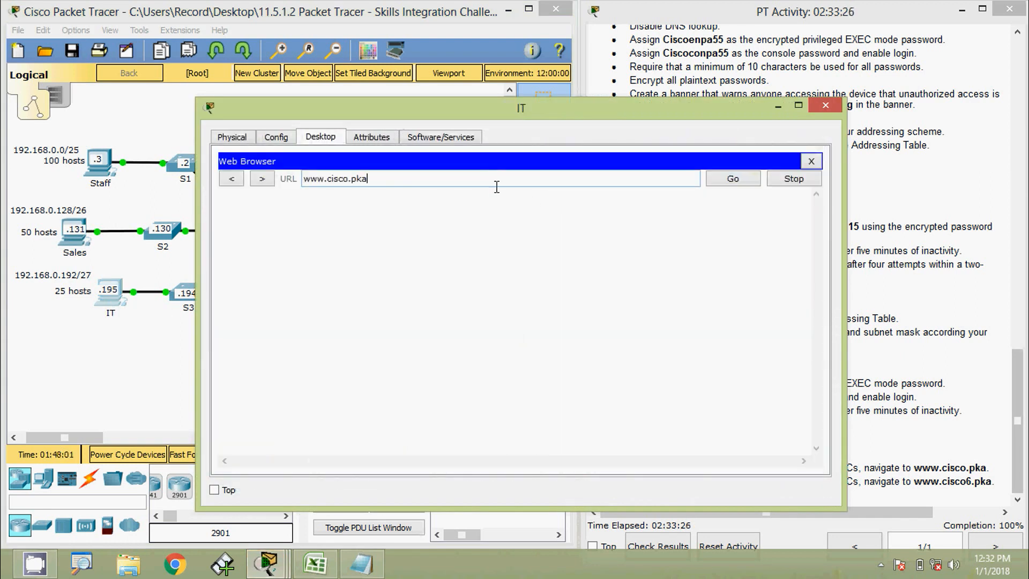
pyautogui.click(729, 180)
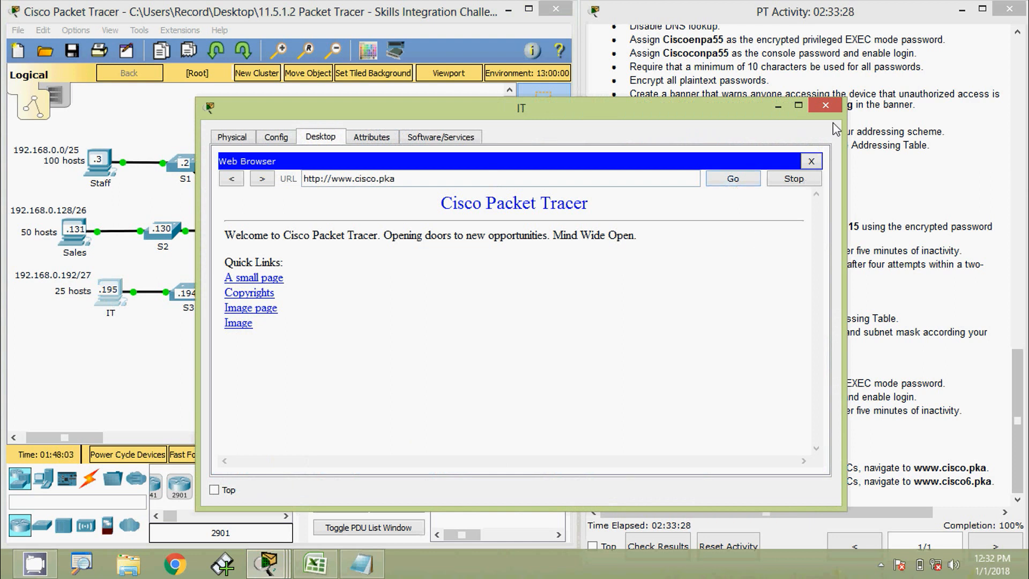
pyautogui.click(825, 105)
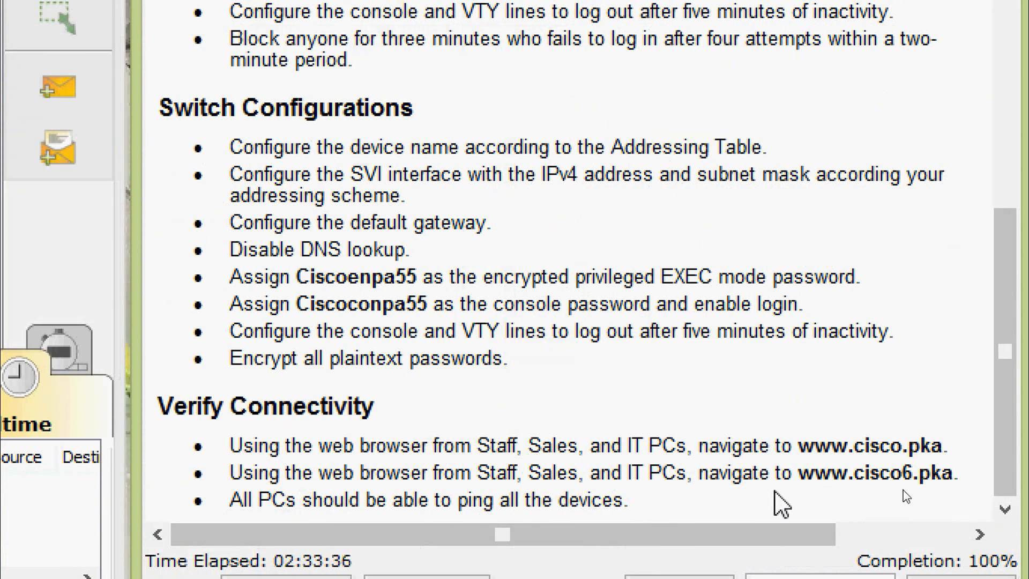
pyautogui.moveTo(798, 480); pyautogui.dragTo(951, 478)
pyautogui.hotkey('ctrl', 'c')
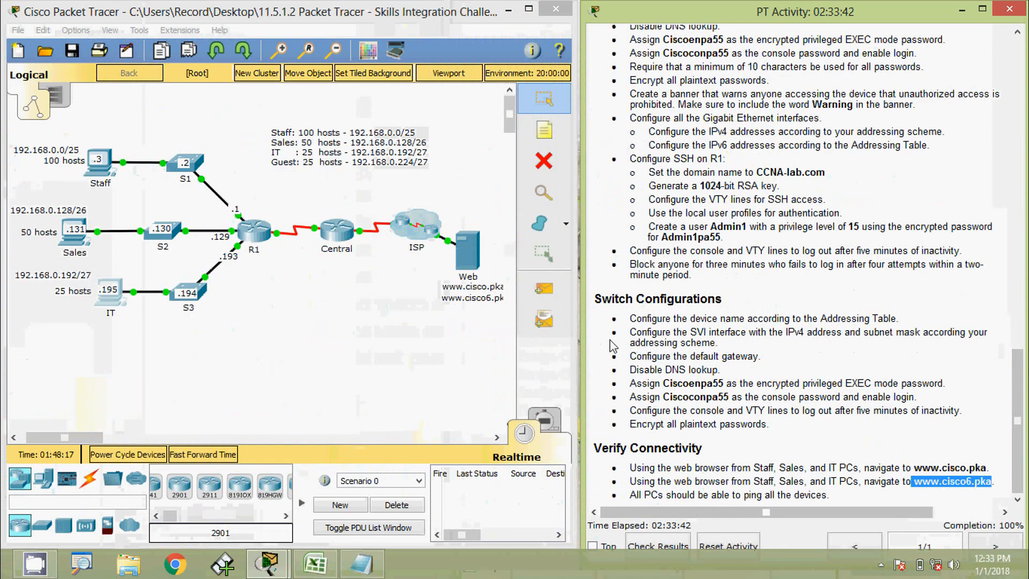
pyautogui.click(369, 225)
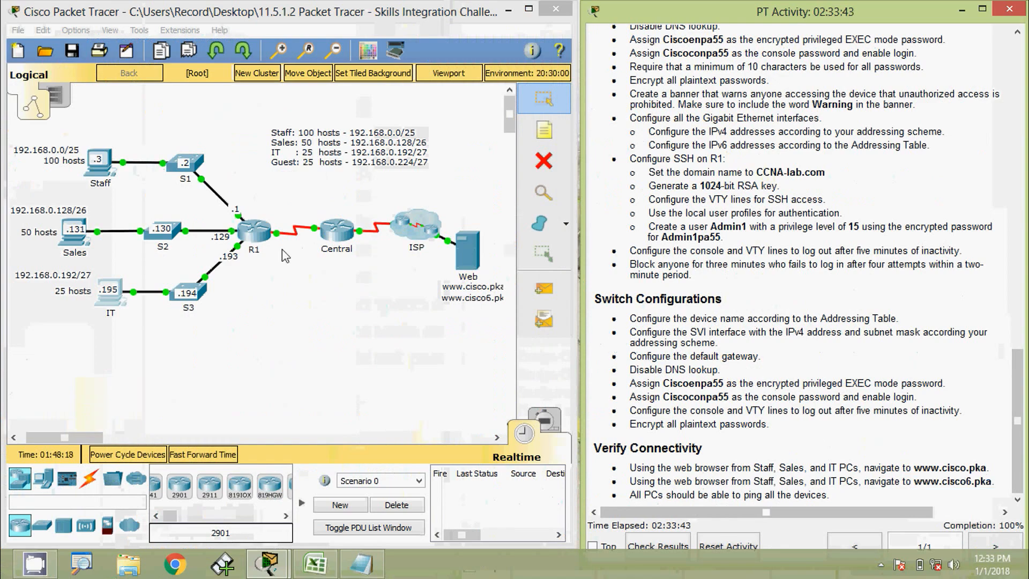
pyautogui.click(106, 172)
pyautogui.click(724, 207)
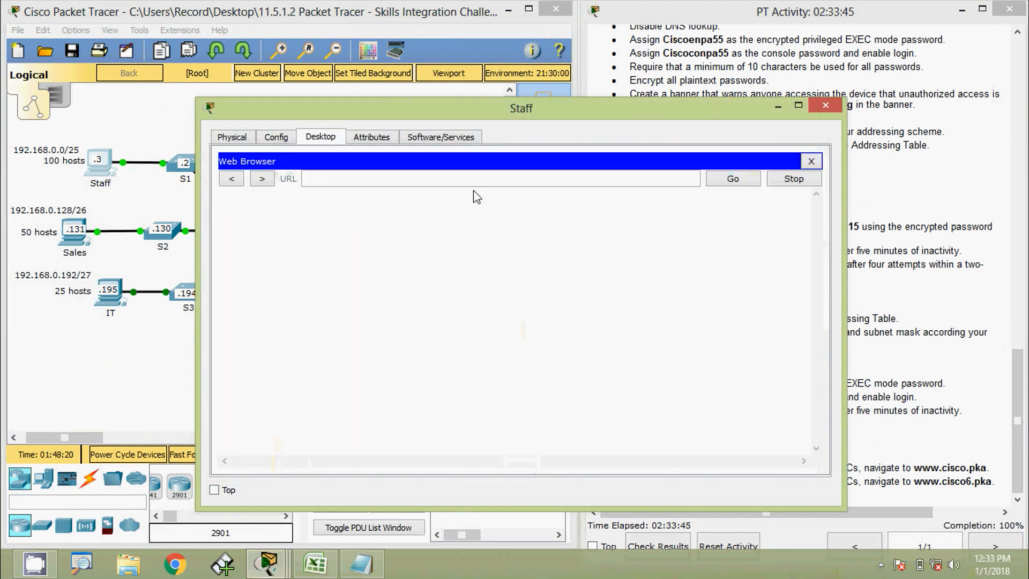
pyautogui.click(472, 179)
pyautogui.hotkey('ctrl', 'v')
pyautogui.click(729, 182)
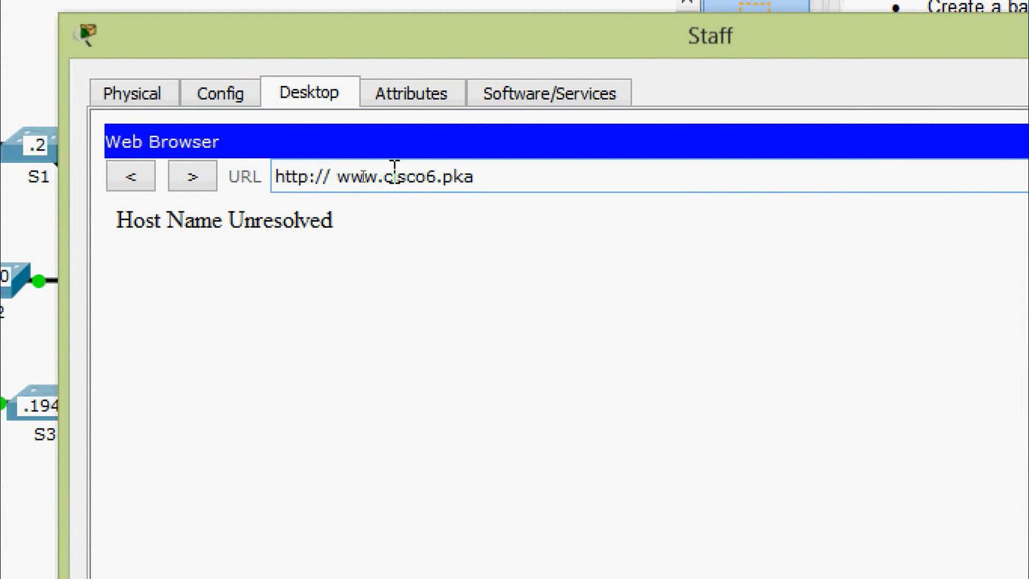
pyautogui.click(335, 177)
pyautogui.press('BackSpace')
pyautogui.moveTo(474, 178); pyautogui.dragTo(246, 187)
pyautogui.hotkey('ctrl', 'c')
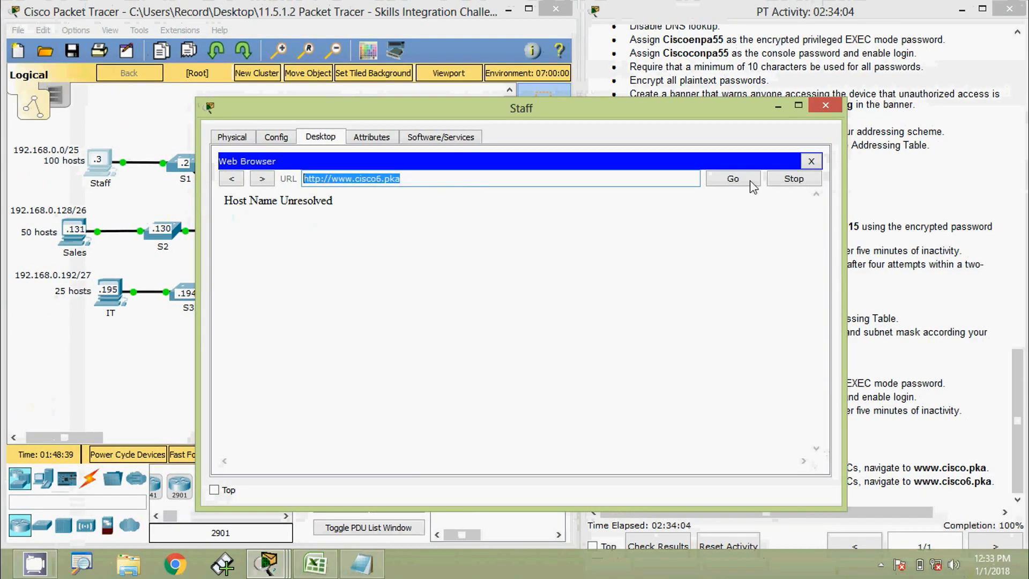
pyautogui.click(735, 181)
pyautogui.click(734, 183)
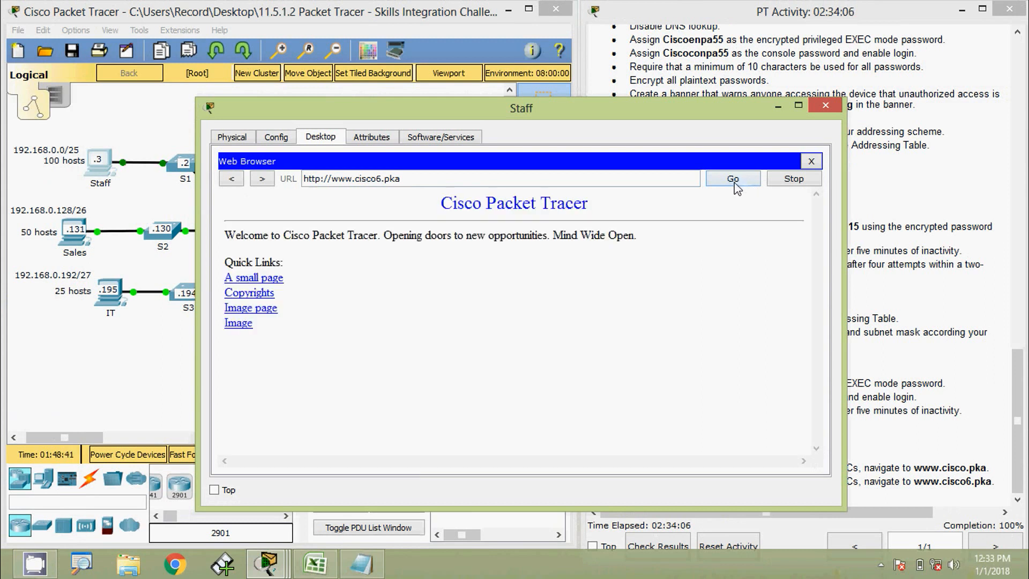
pyautogui.click(825, 105)
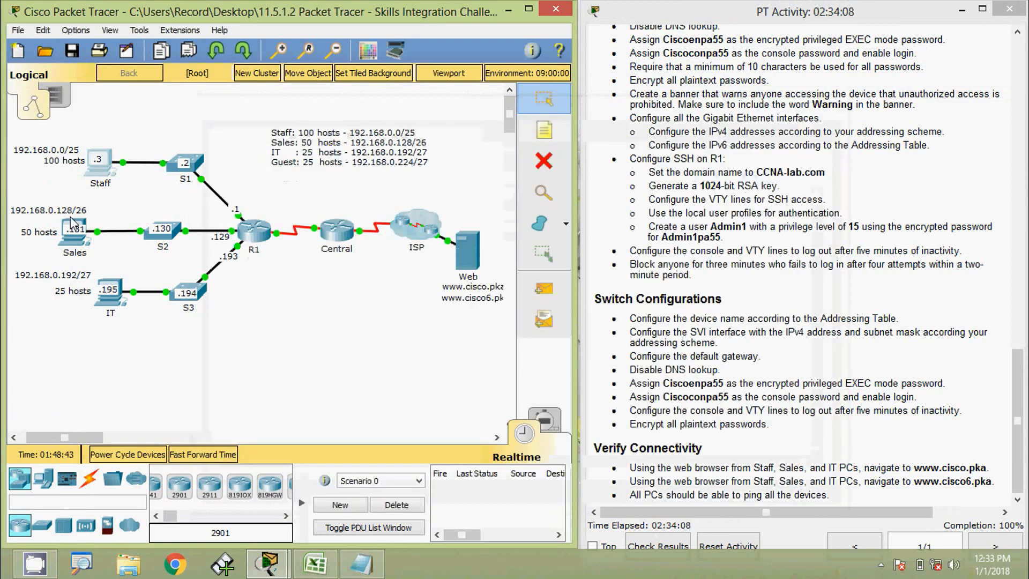
pyautogui.click(71, 241)
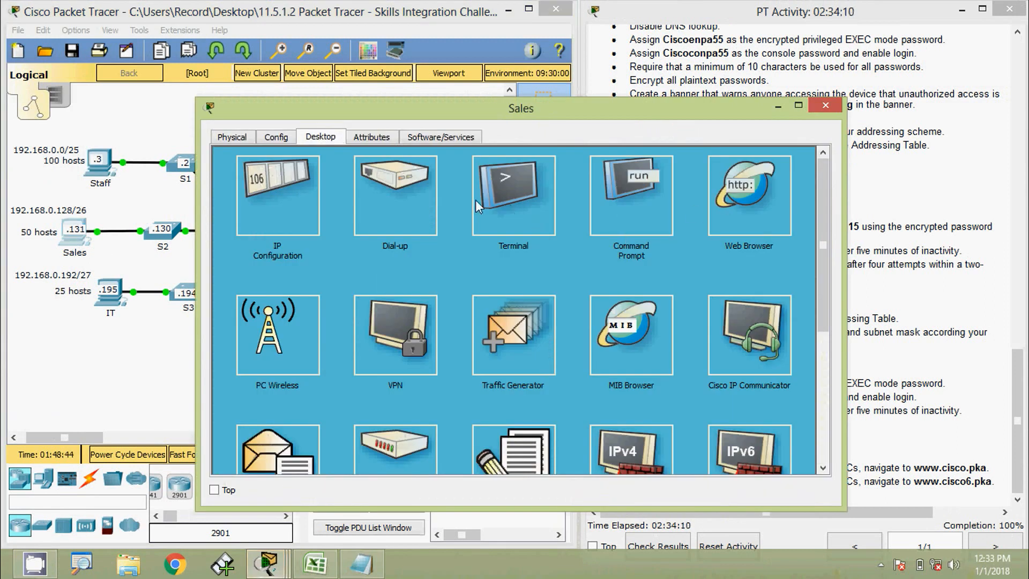
pyautogui.click(726, 203)
pyautogui.click(391, 178)
pyautogui.hotkey('ctrl', 'v')
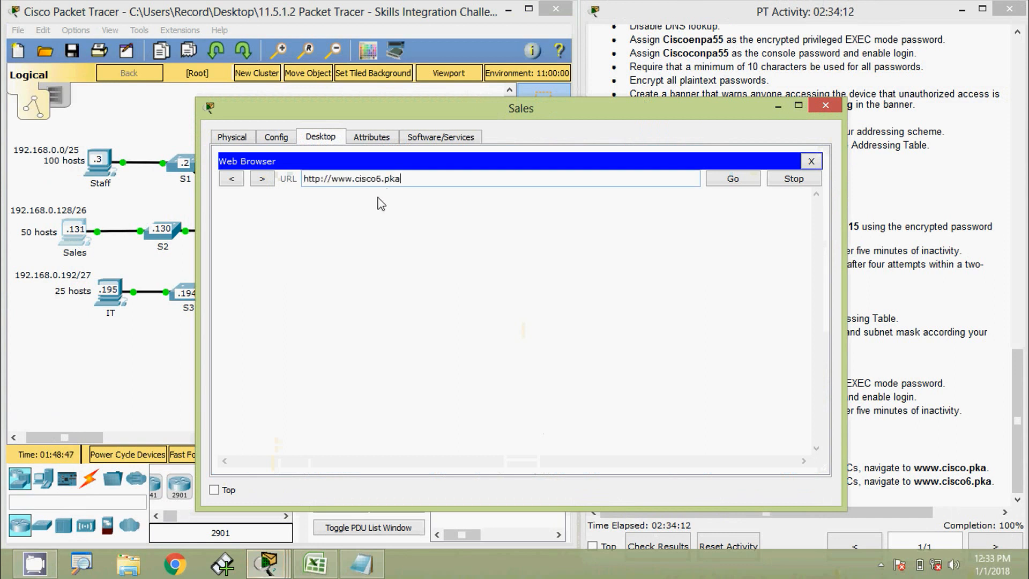
pyautogui.click(732, 179)
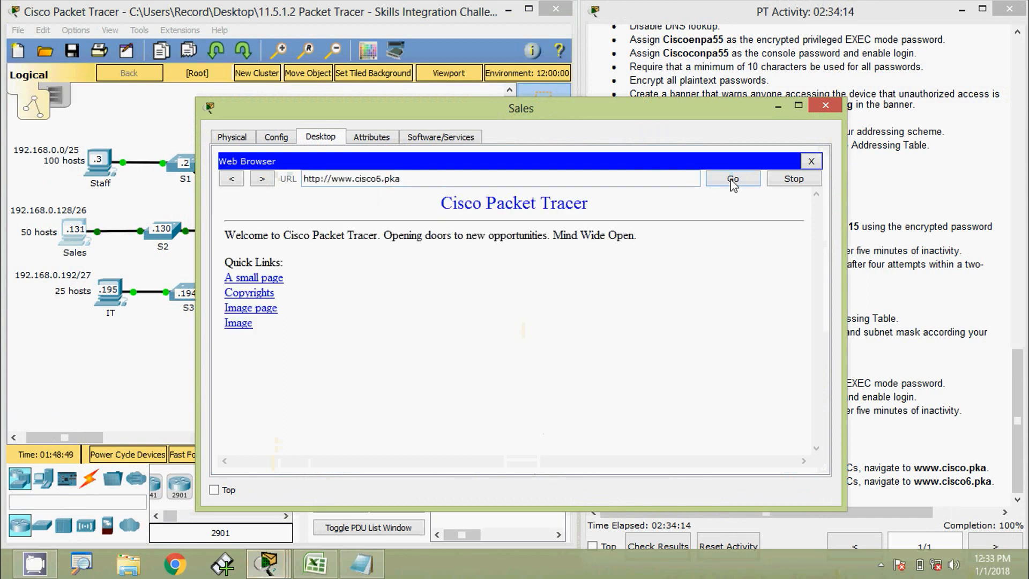
pyautogui.click(832, 110)
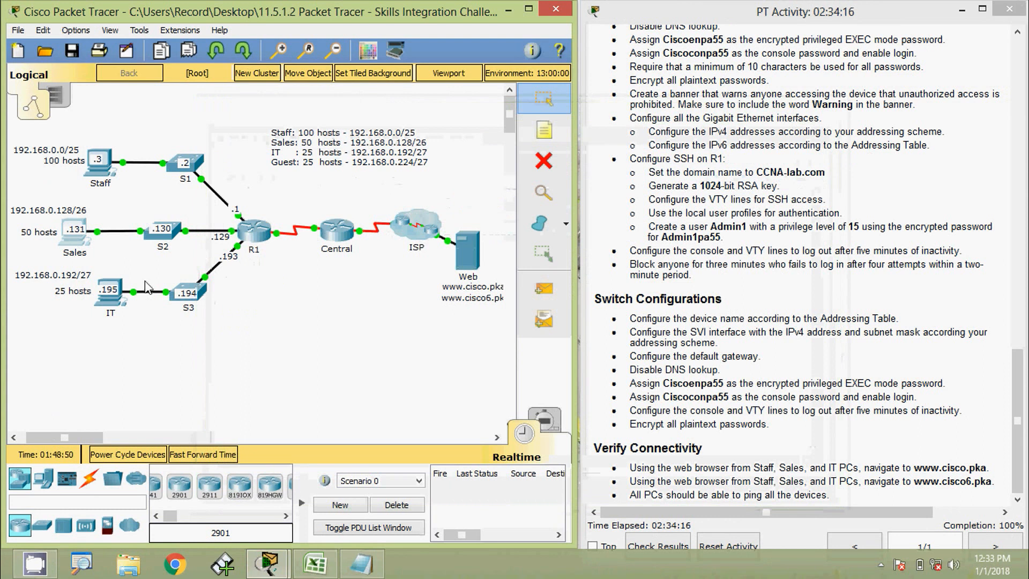
pyautogui.click(110, 292)
pyautogui.click(745, 199)
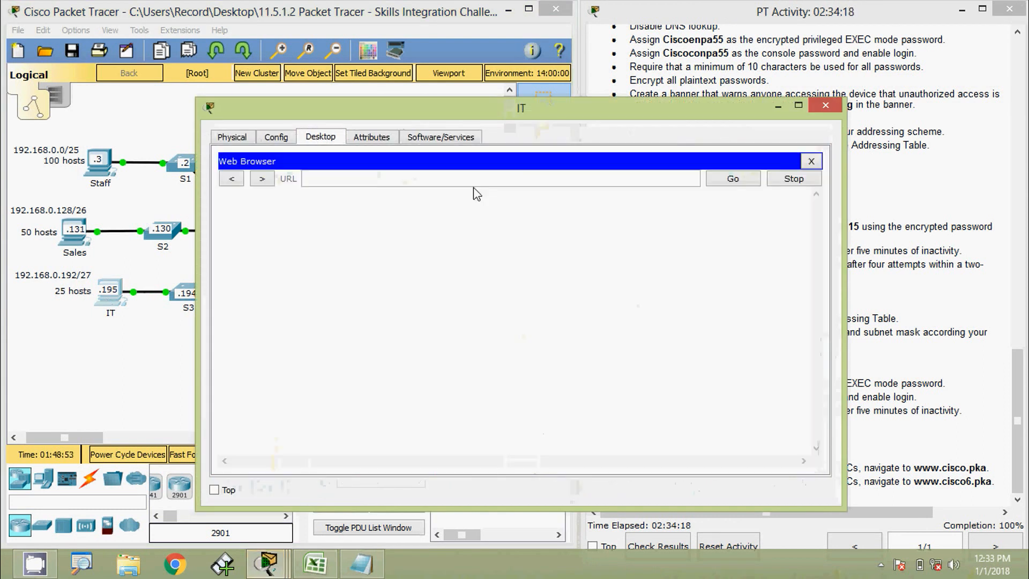
pyautogui.click(471, 181)
pyautogui.hotkey('ctrl', 'v')
pyautogui.click(733, 179)
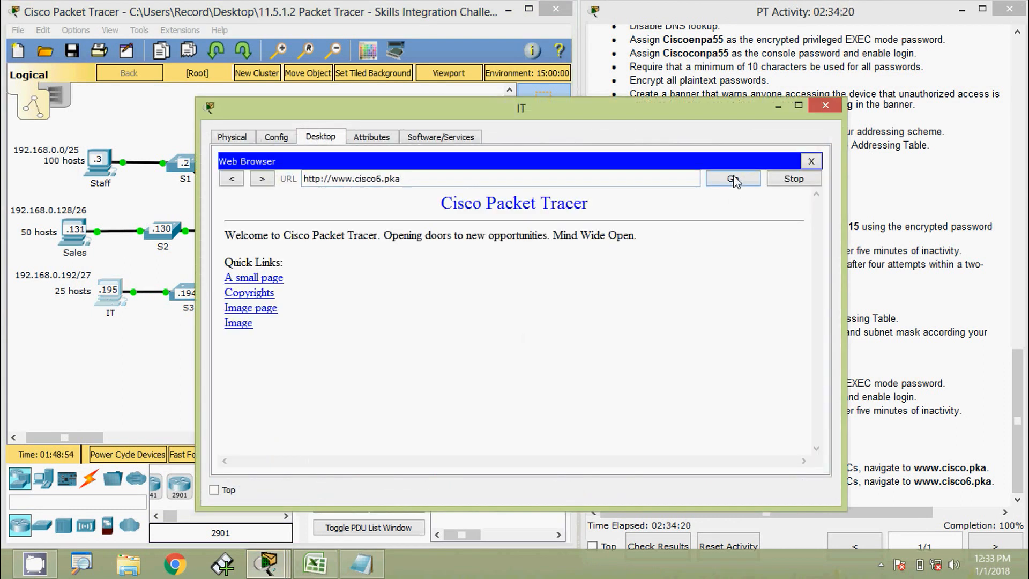
pyautogui.click(832, 105)
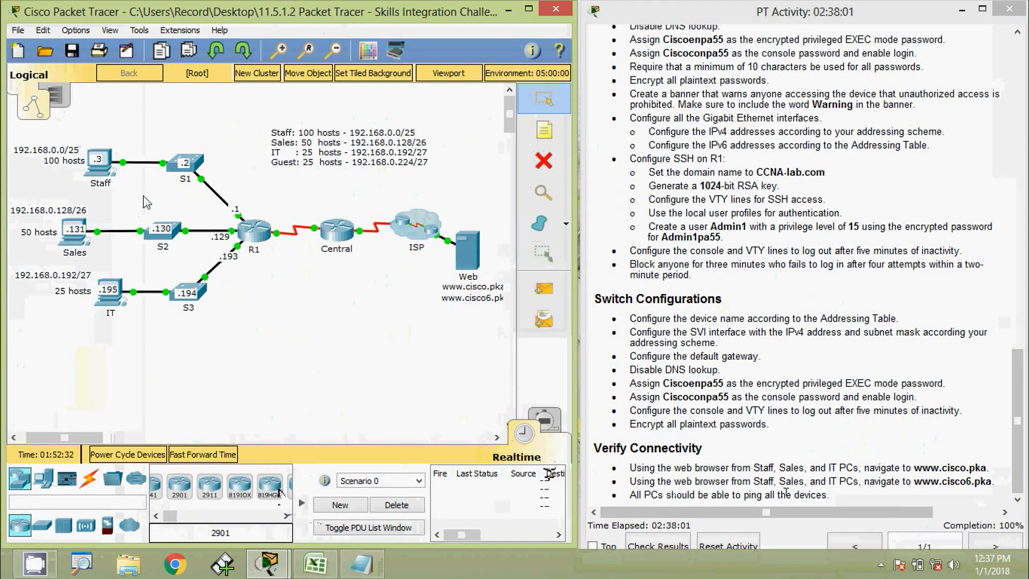
# Open the Staff PC's Command Prompt, resized and placed beside the topology.
pyautogui.click(99, 165)
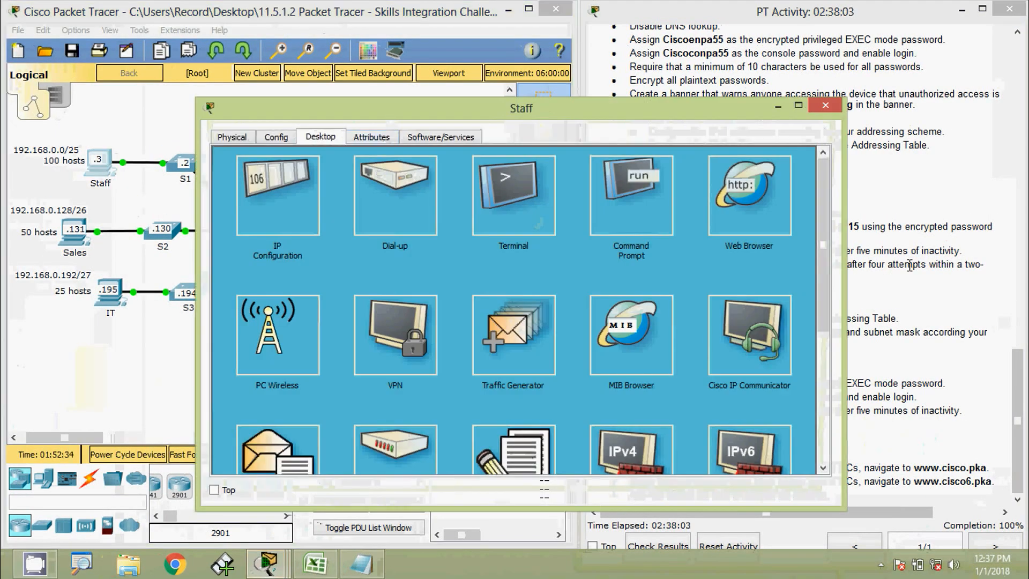
pyautogui.moveTo(847, 279); pyautogui.dragTo(675, 279)
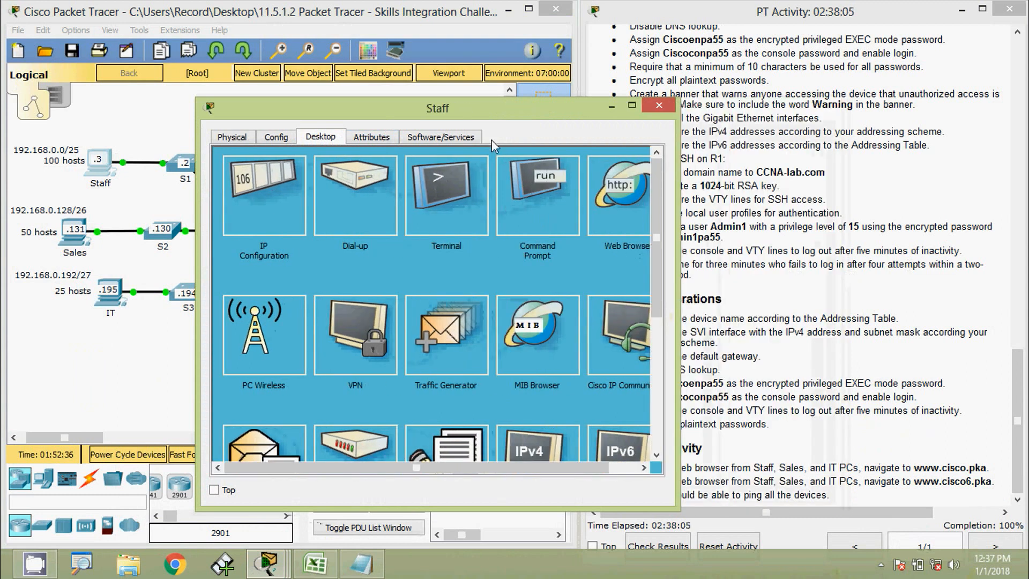
pyautogui.moveTo(635, 112); pyautogui.dragTo(961, 80)
pyautogui.click(857, 153)
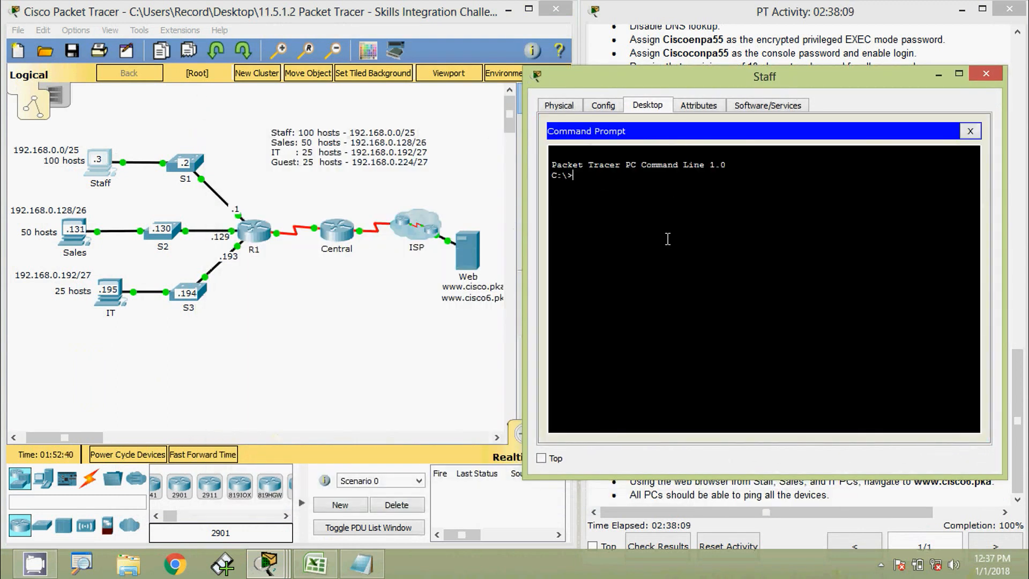
# Ping 192.168.0.1, 192.168.0.2 and 192.168.0.130 from the Staff PC.
pyautogui.write('ping 192.168.0.1')
pyautogui.press('Return')
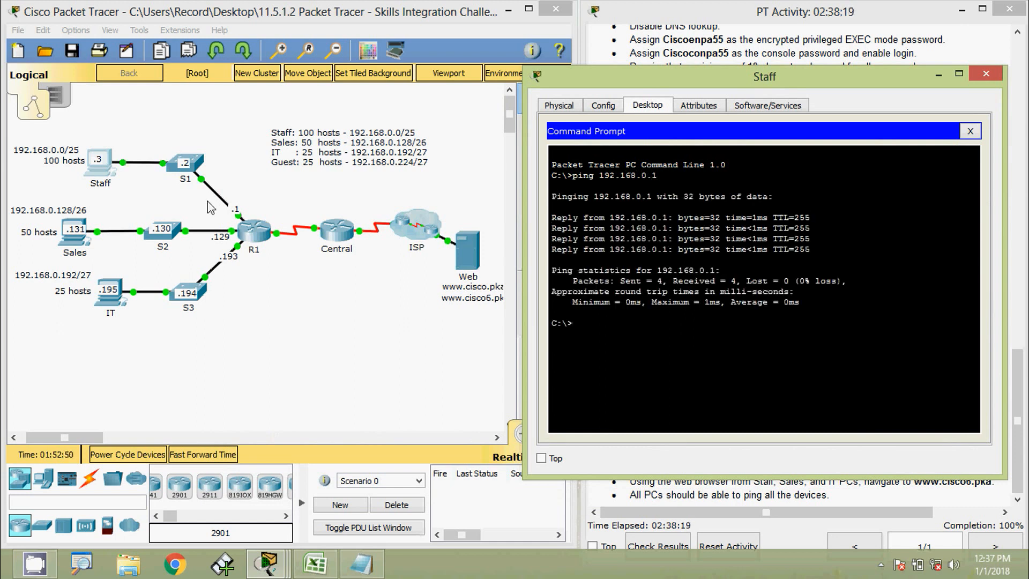
pyautogui.press('Up')
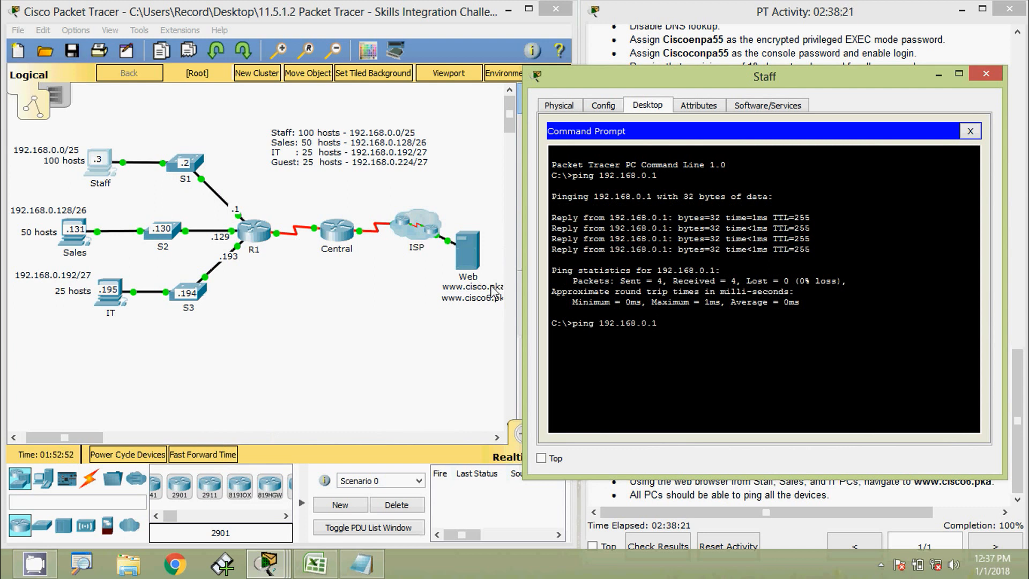
pyautogui.write('2')
pyautogui.press('Return')
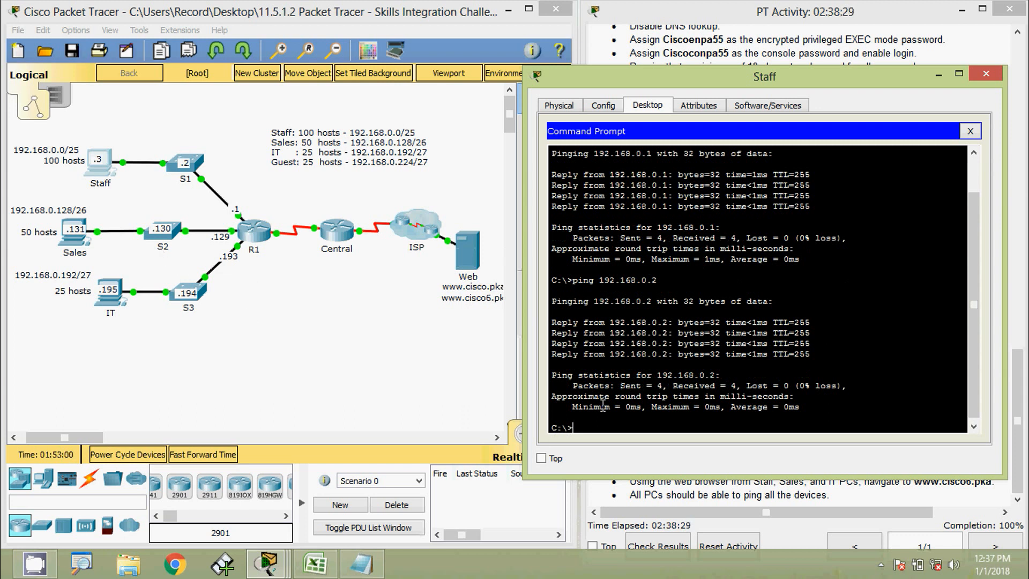
pyautogui.press('Up')
pyautogui.press('BackSpace')
pyautogui.write('130')
pyautogui.press('Return')
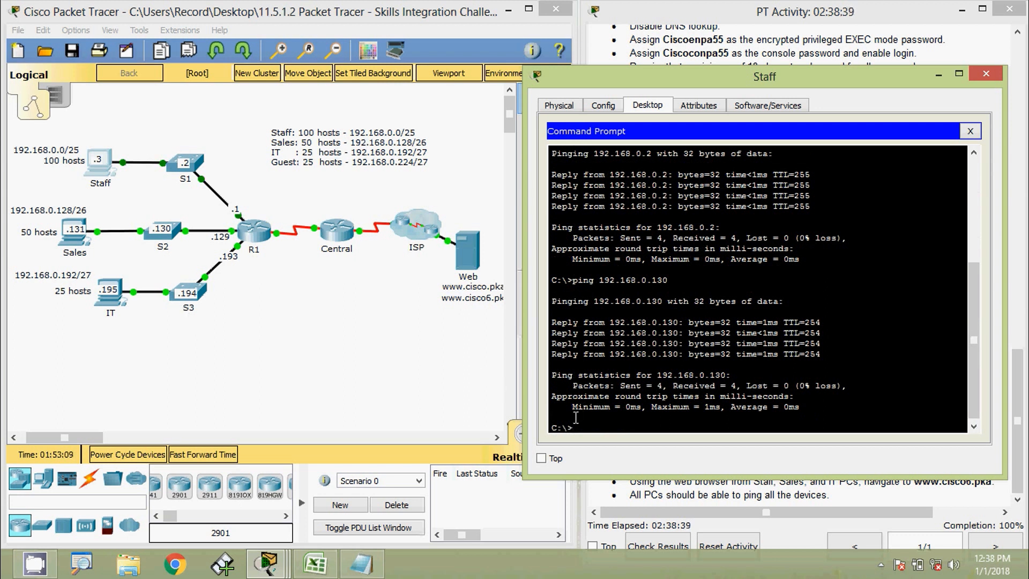
# Ping 192.168.0.194 and 192.168.0.129 from the Staff PC.
pyautogui.write('ping 192.168.0.1')
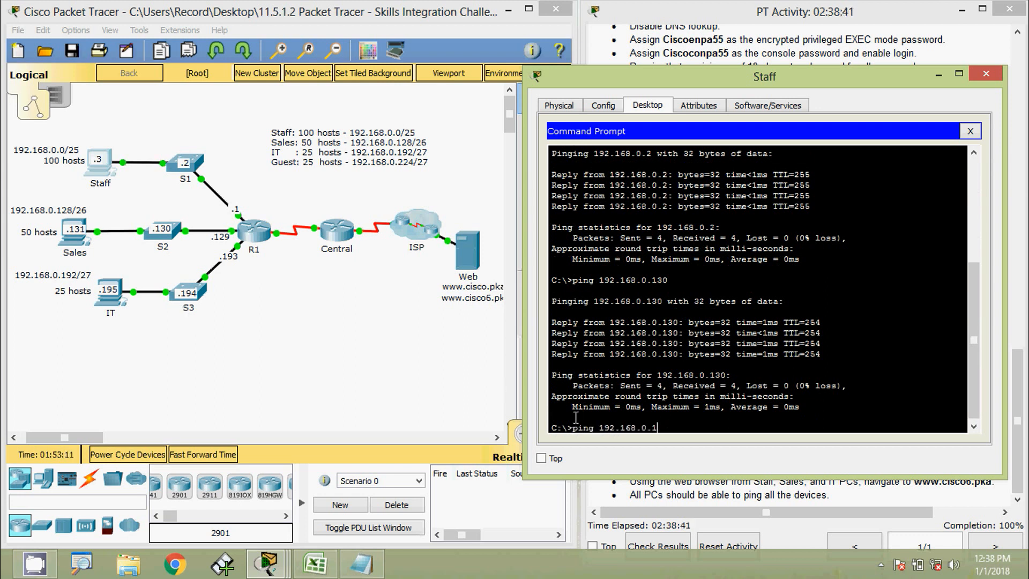
pyautogui.write('94')
pyautogui.press('Return')
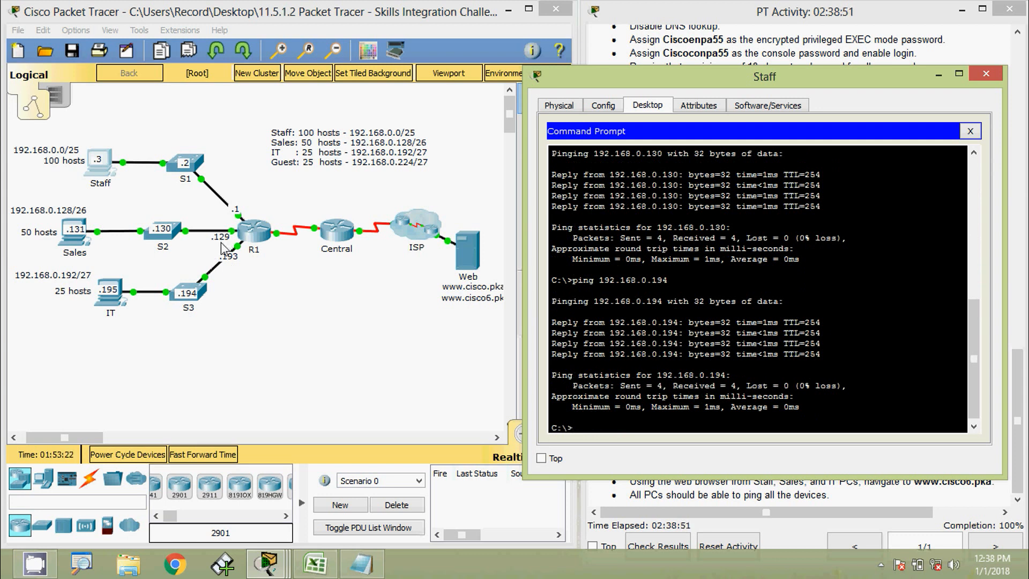
pyautogui.press('Up')
pyautogui.write('29')
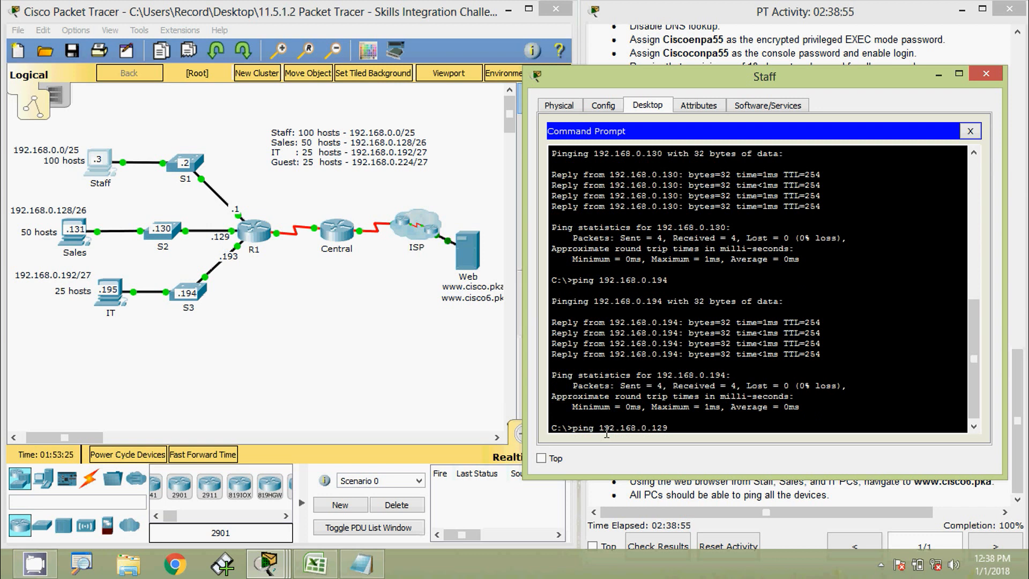
pyautogui.press('Return')
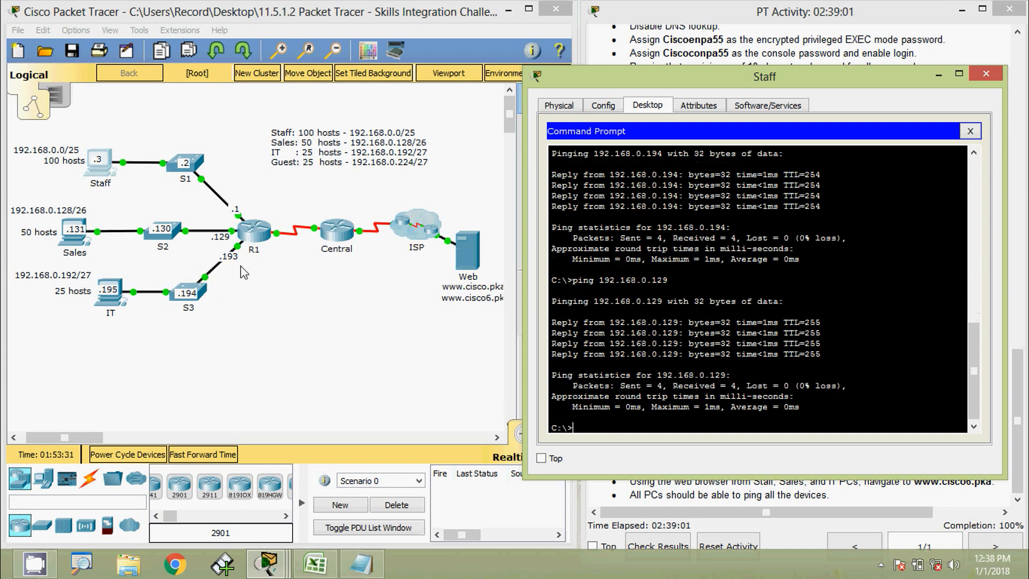
pyautogui.press('Up')
pyautogui.press('BackSpace')
# From the Staff PC, ping 192.168.0.193, 192.168.0.131 and 192.168.0.195.
pyautogui.write('93')
pyautogui.press('Return')
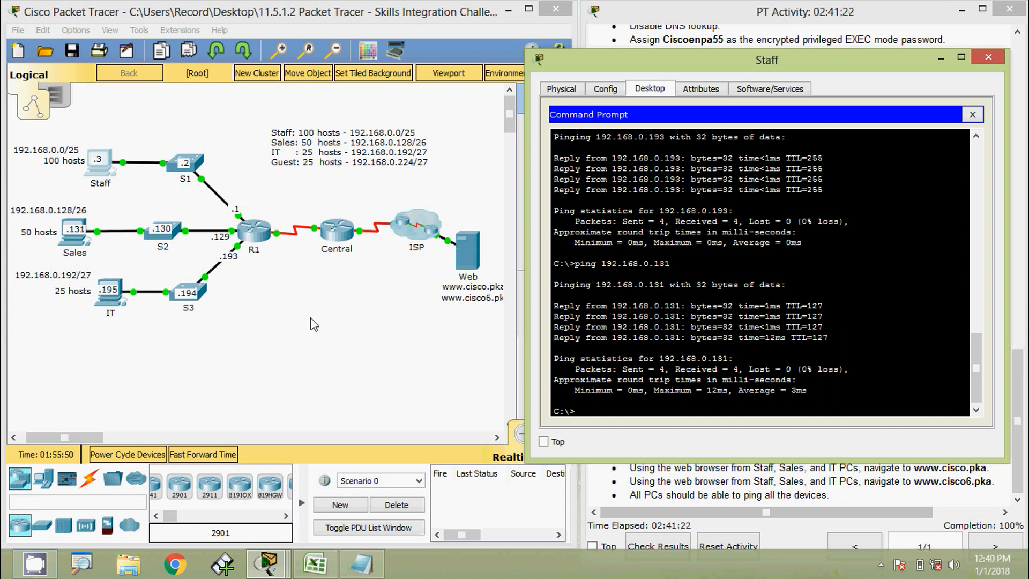
pyautogui.press('Up')
pyautogui.press('Return')
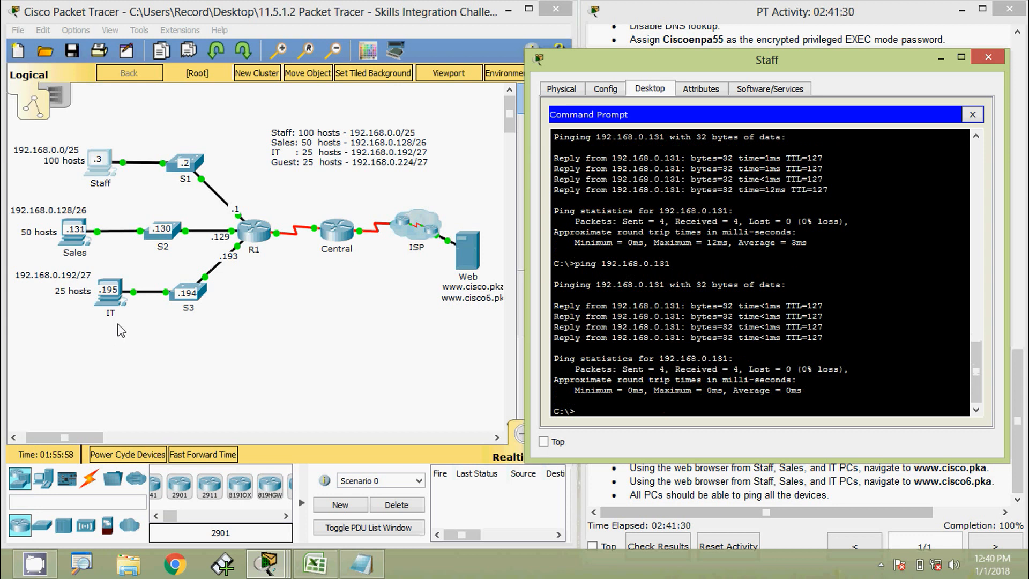
pyautogui.press('Up')
pyautogui.write('9')
pyautogui.press('Return')
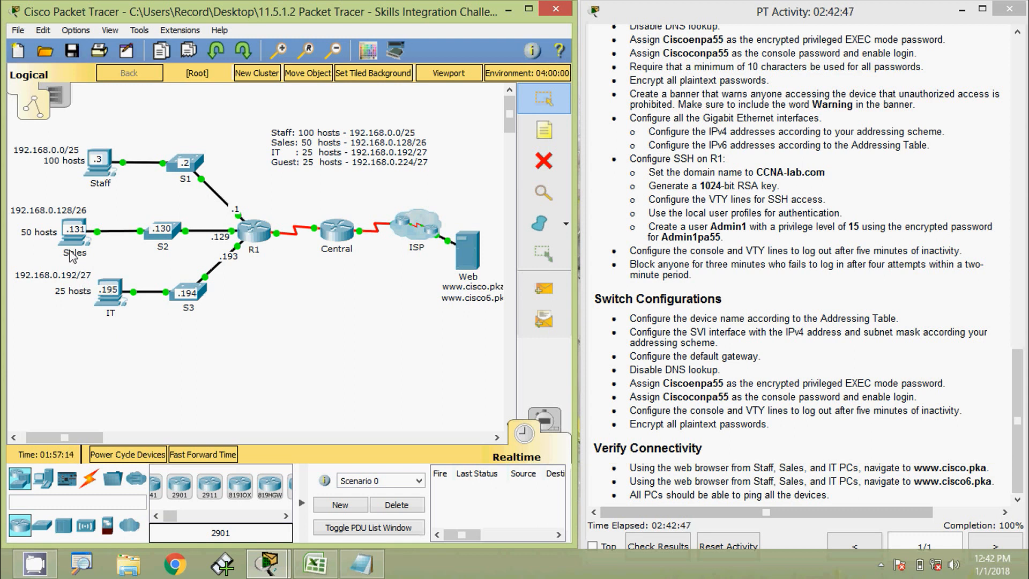
# Open the Sales PC's Command Prompt, narrow its window, and ping 192.168.0.3.
pyautogui.click(71, 249)
pyautogui.click(625, 191)
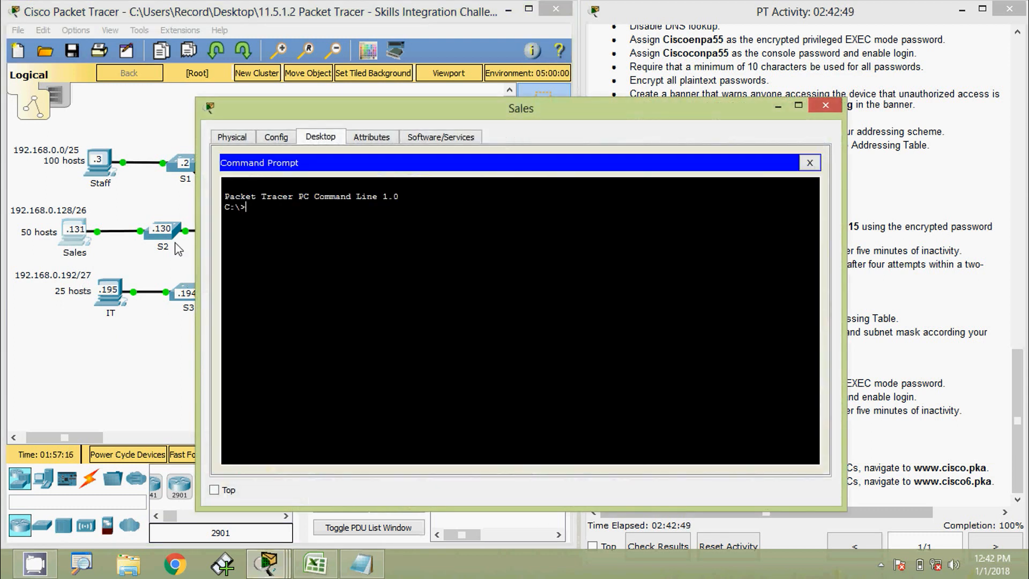
pyautogui.moveTo(197, 260); pyautogui.dragTo(413, 268)
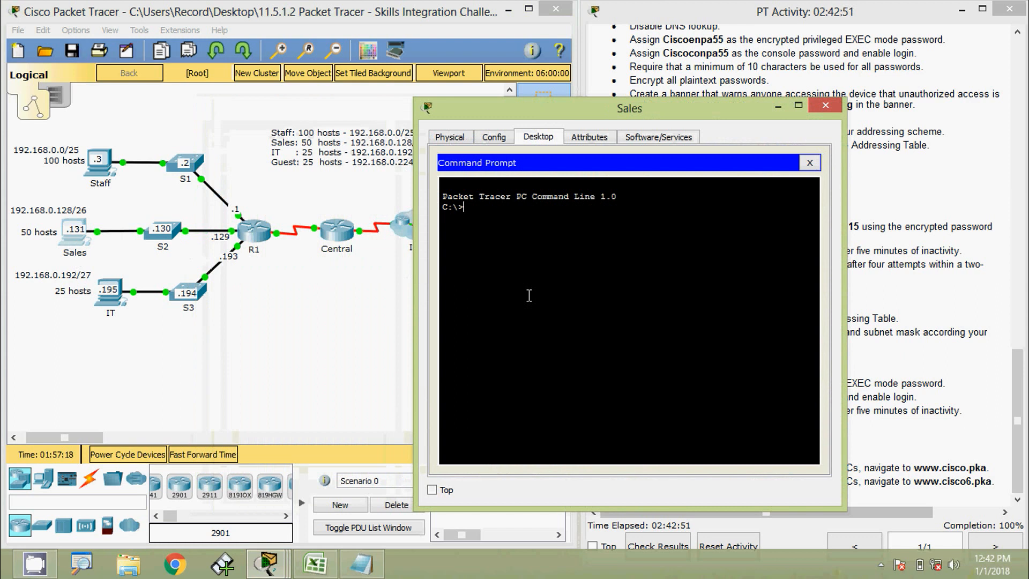
pyautogui.write('ping ')
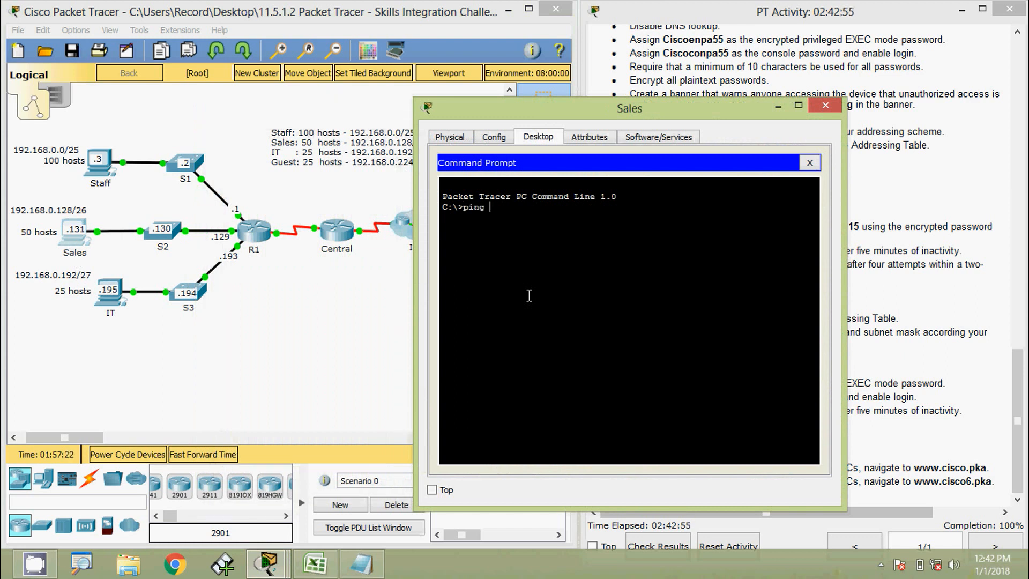
pyautogui.write('192.168.0.3')
pyautogui.press('Return')
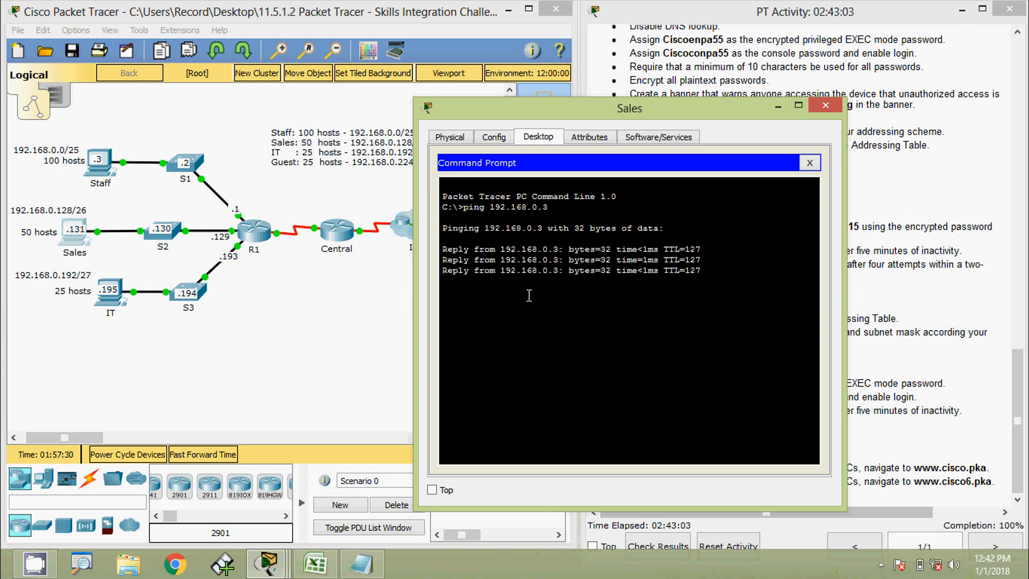
# Ping 192.168.0.2, 192.168.0.1 and 192.168.0.129 from the Sales PC.
pyautogui.press('Up')
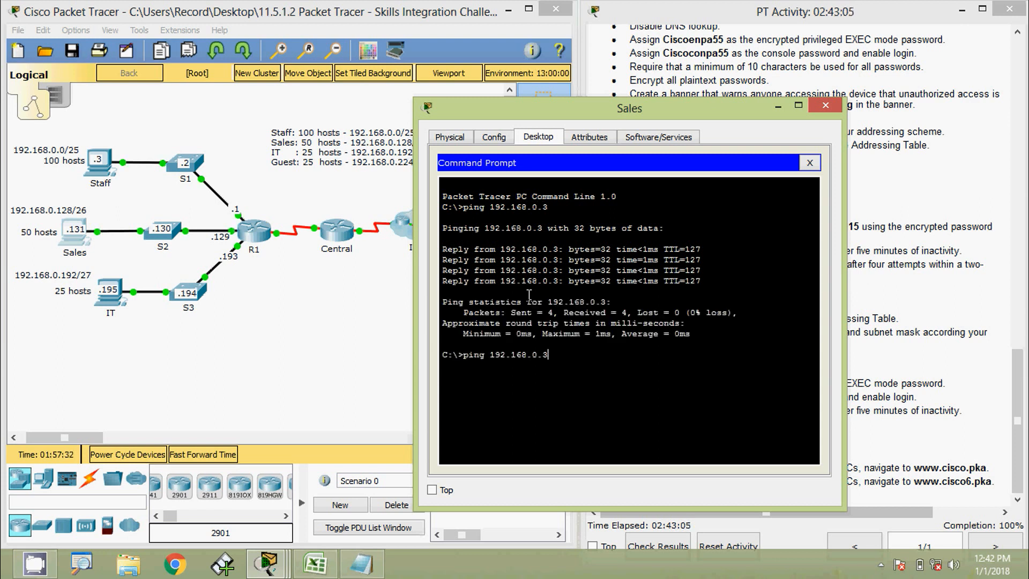
pyautogui.write('2')
pyautogui.press('Return')
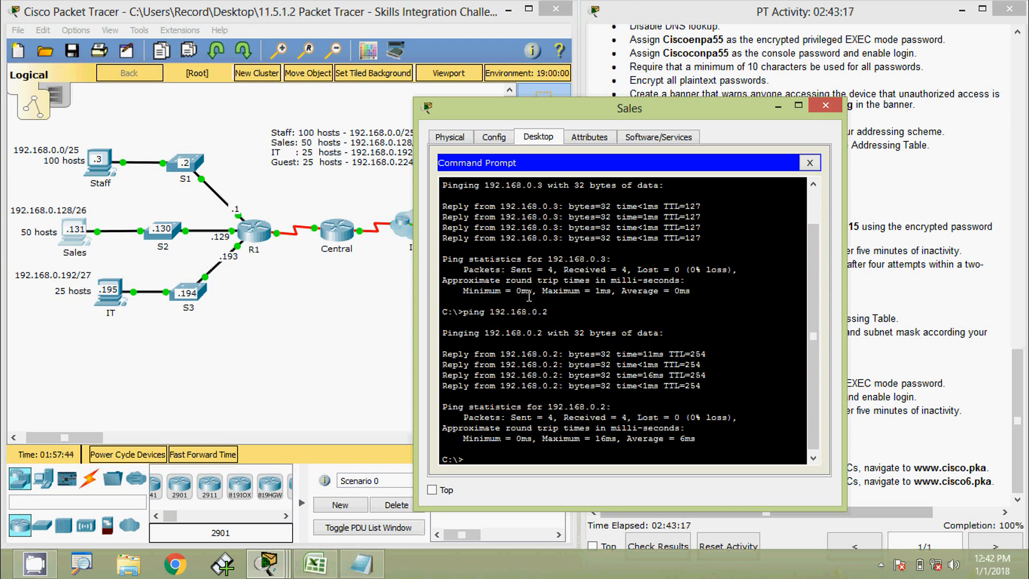
pyautogui.press('Up')
pyautogui.press('BackSpace')
pyautogui.write('192.168.0.1')
pyautogui.press('Return')
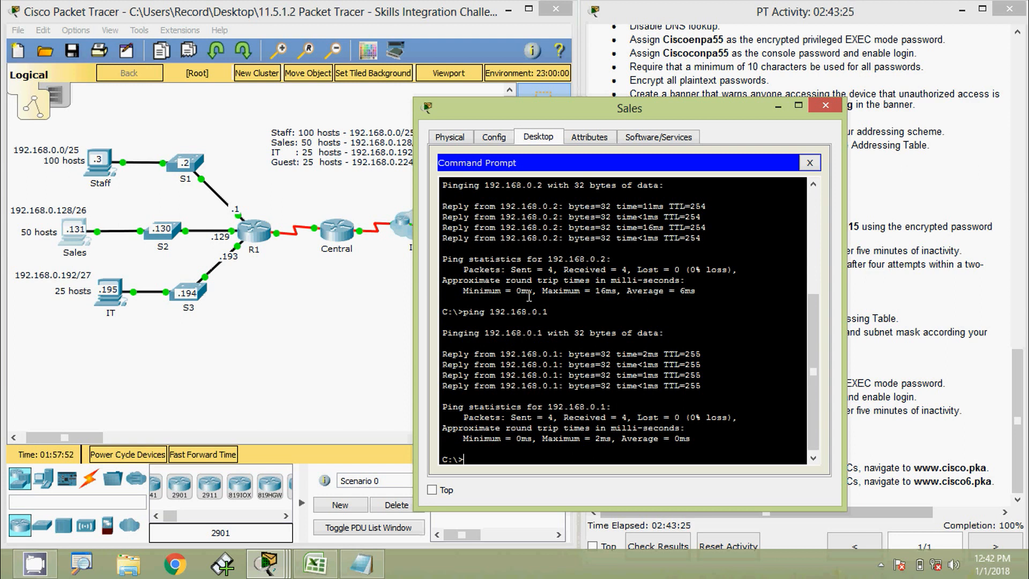
pyautogui.press('Up')
pyautogui.write('29')
pyautogui.press('Return')
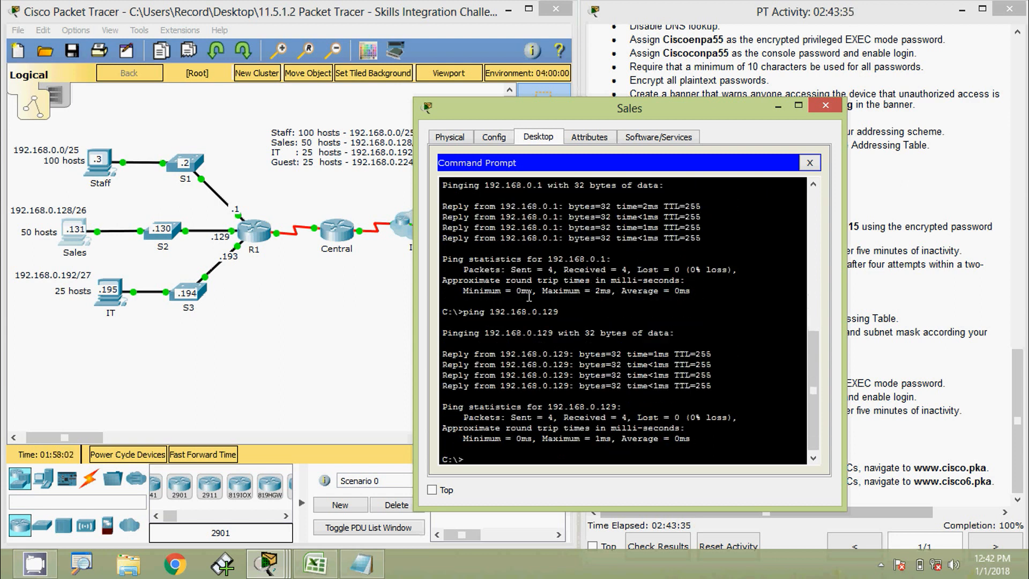
# Ping 192.168.0.130 and 192.168.0.193 from the Sales PC.
pyautogui.press('Up')
pyautogui.press('BackSpace')
pyautogui.press('BackSpace')
pyautogui.write('30')
pyautogui.press('Return')
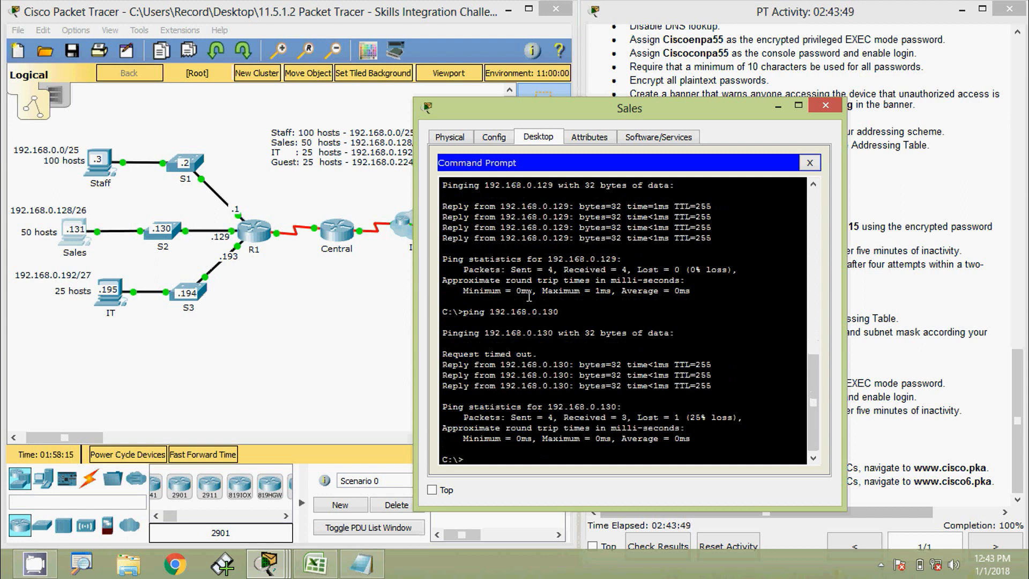
pyautogui.press('Up')
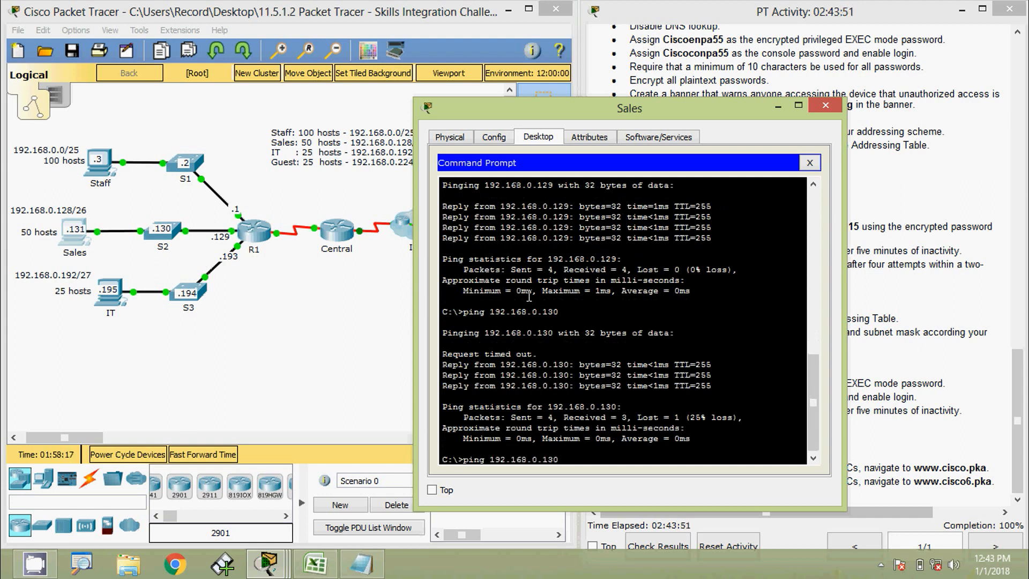
pyautogui.press('BackSpace')
pyautogui.press('BackSpace')
pyautogui.write('93')
pyautogui.press('Return')
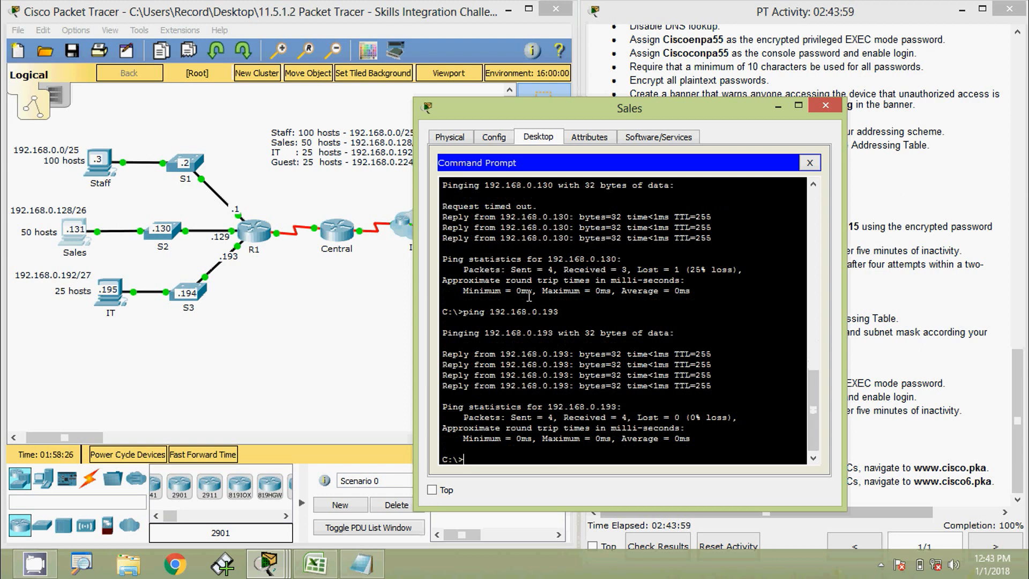
# Ping 192.168.0.194 and 192.168.0.195 from the Sales PC.
pyautogui.press('Up')
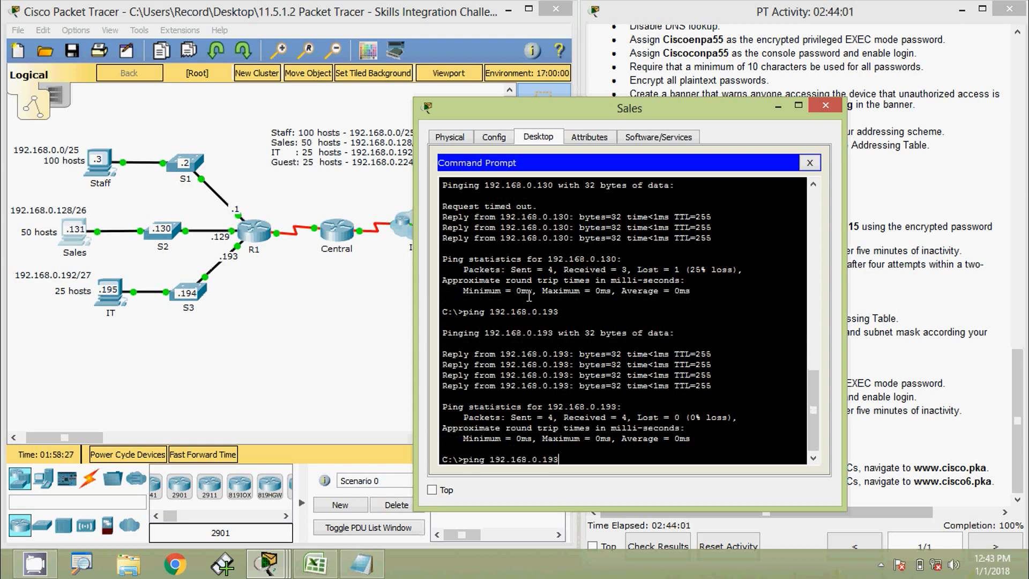
pyautogui.press('BackSpace')
pyautogui.write('4')
pyautogui.press('Return')
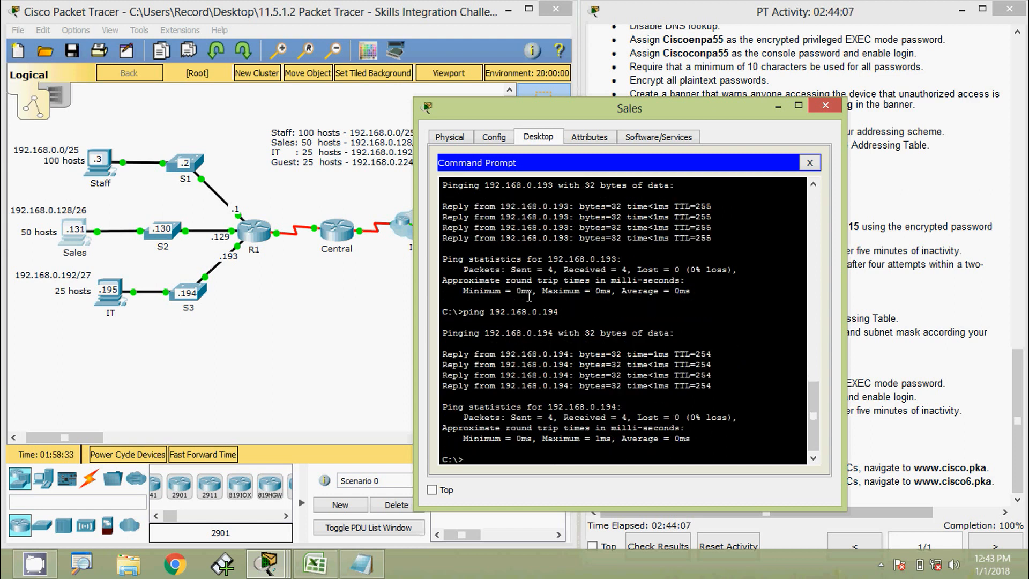
pyautogui.press('Up')
pyautogui.press('BackSpace')
pyautogui.write('5')
pyautogui.press('Return')
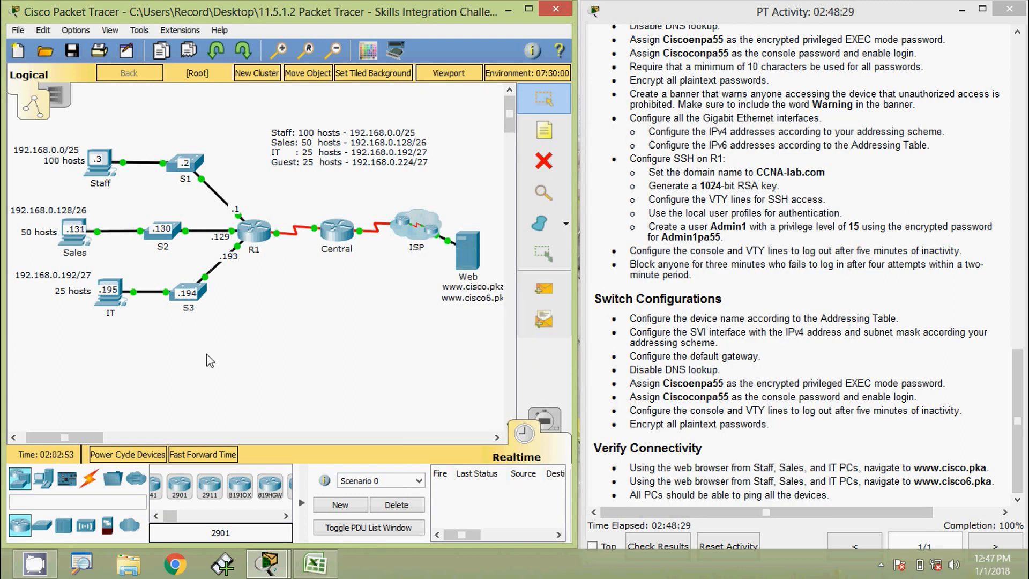
# From the IT PC's command prompt, ping 192.168.0.3 and 192.168.0.2.
pyautogui.click(109, 292)
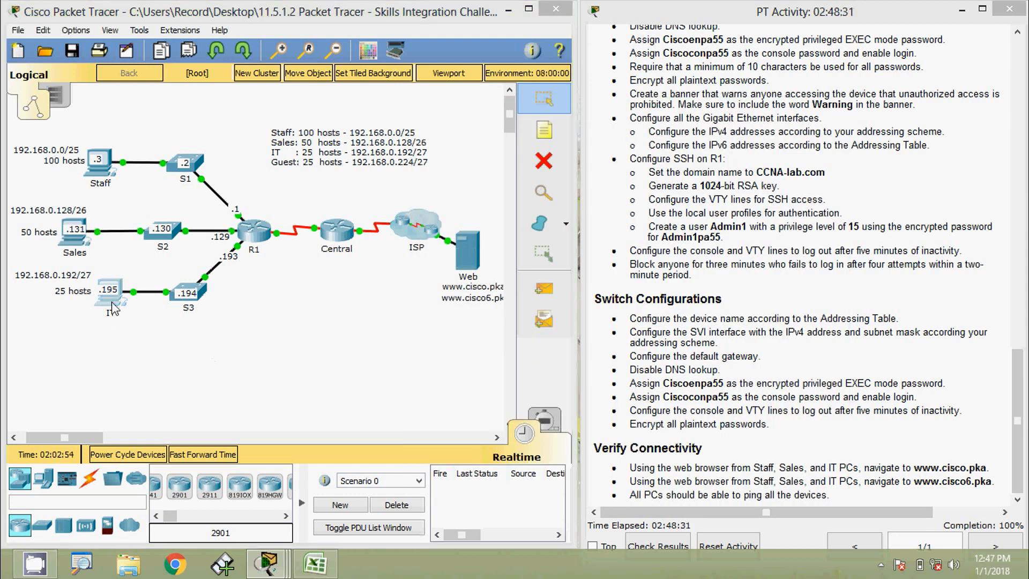
pyautogui.click(610, 219)
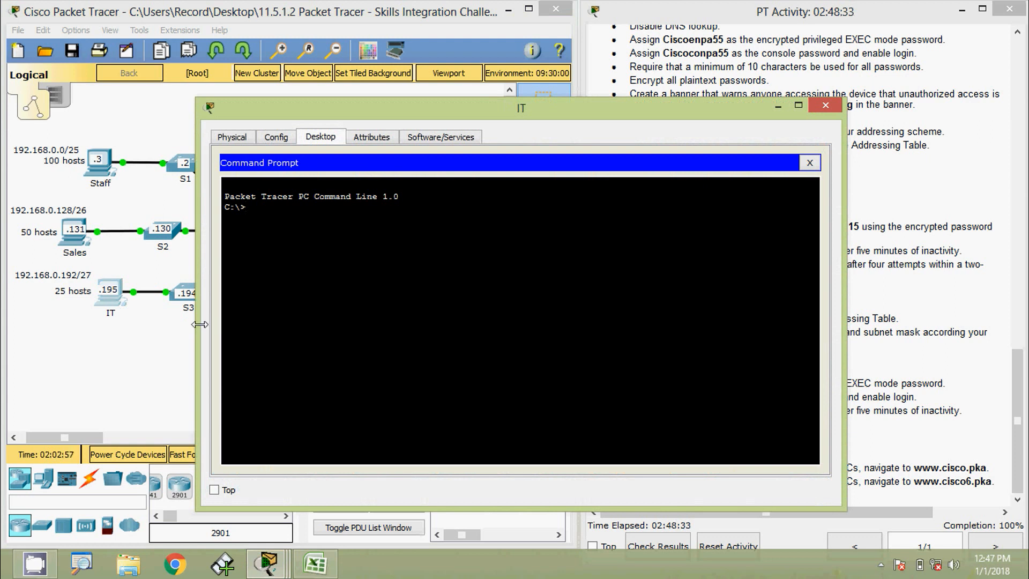
pyautogui.moveTo(300, 107); pyautogui.dragTo(603, 57)
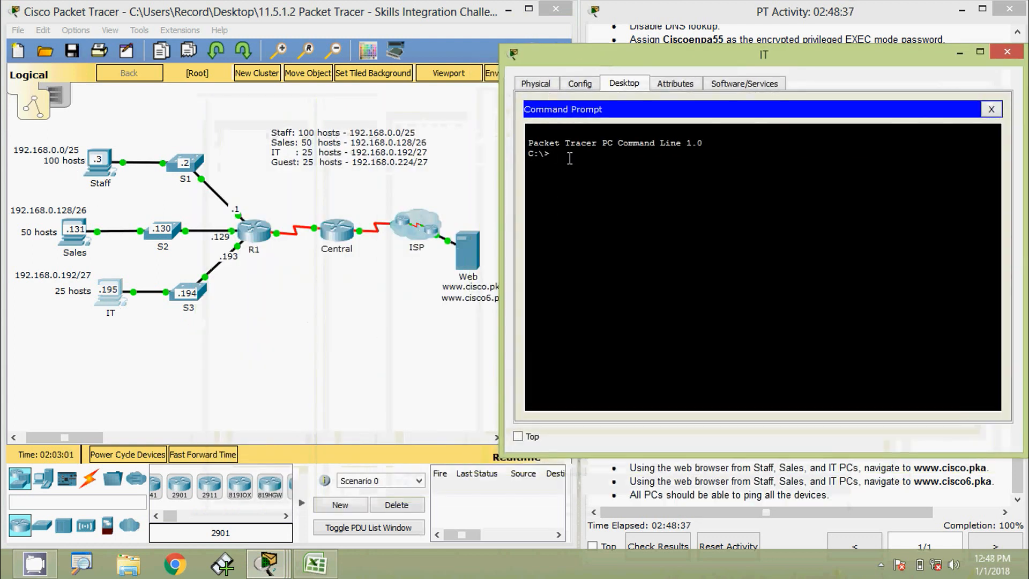
pyautogui.write('ping ')
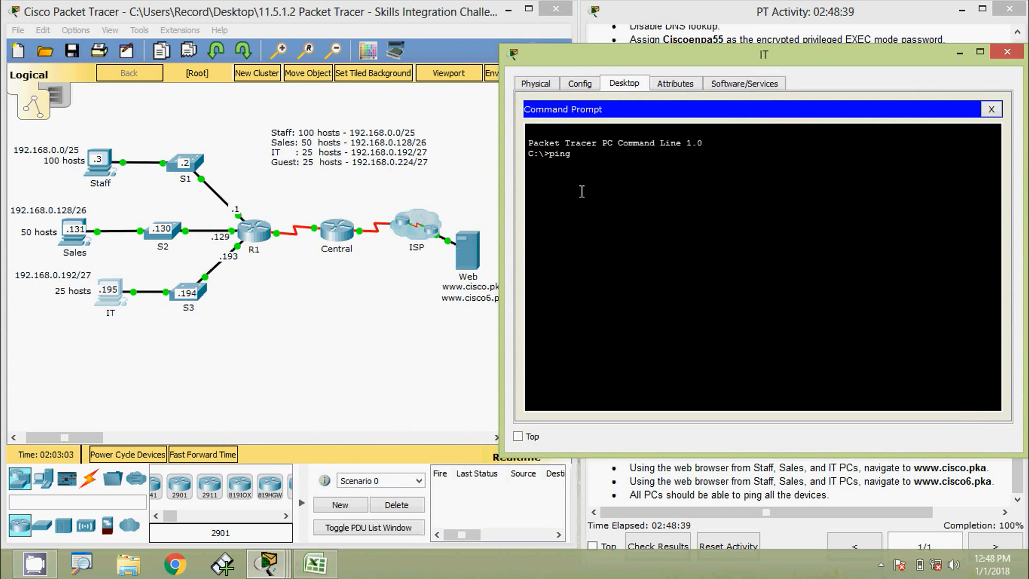
pyautogui.write('192.168.0.3')
pyautogui.press('Return')
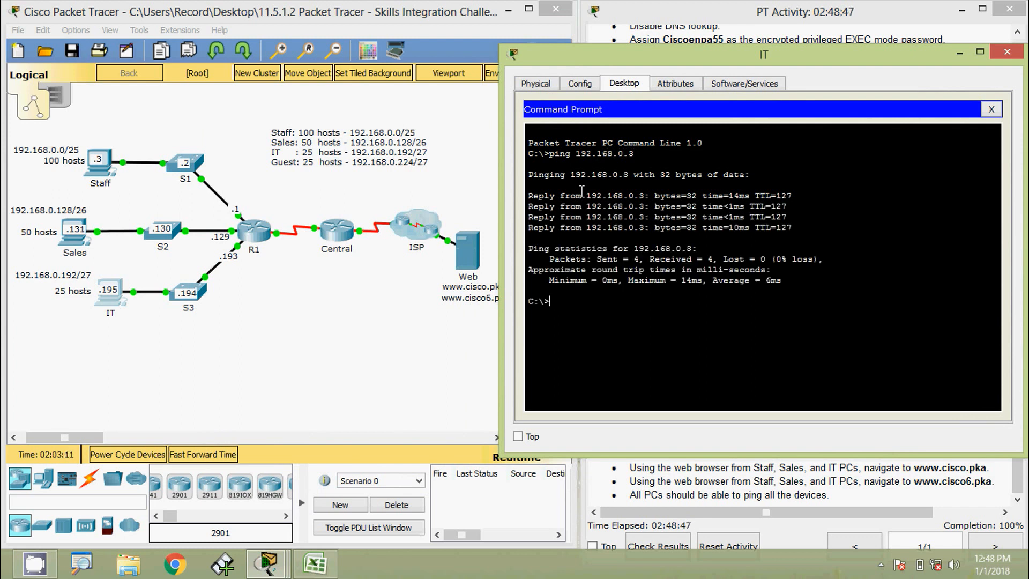
pyautogui.press('Up')
pyautogui.press('BackSpace')
pyautogui.write('2.168.0.')
pyautogui.press('Return')
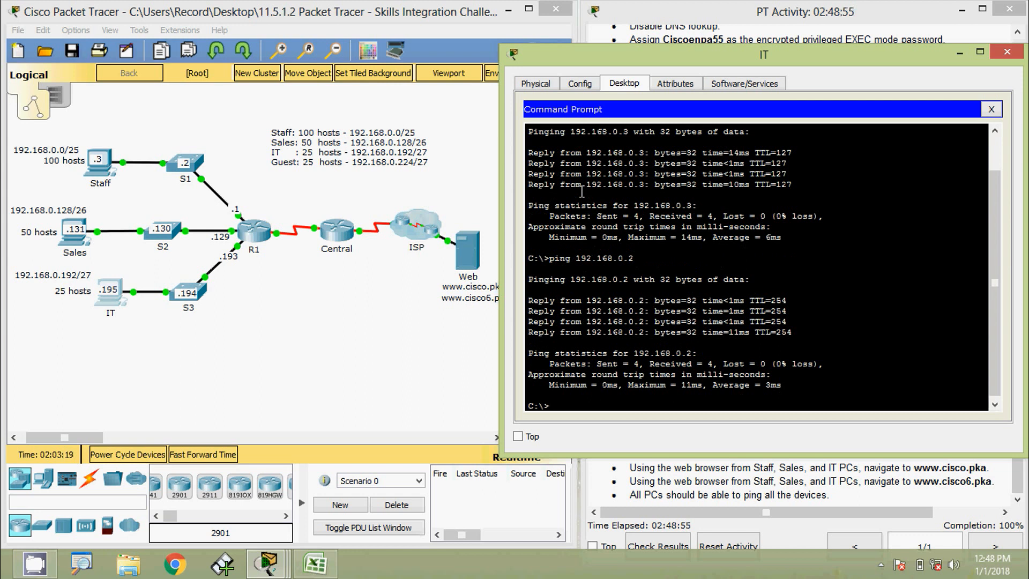
# Ping 192.168.0.1, 192.168.0.129 and 192.168.0.130 from the IT PC.
pyautogui.press('Up')
pyautogui.write('1')
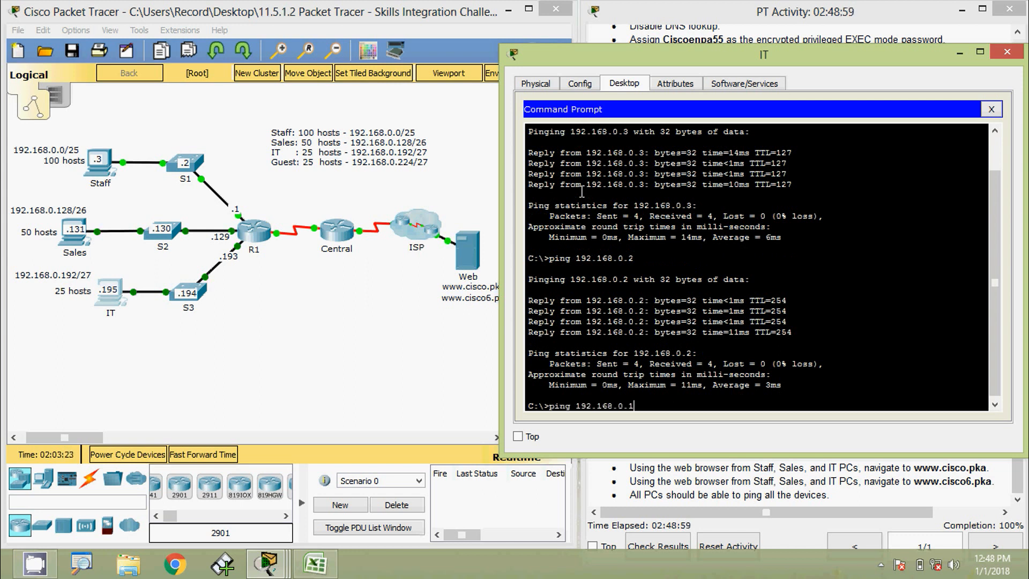
pyautogui.press('Return')
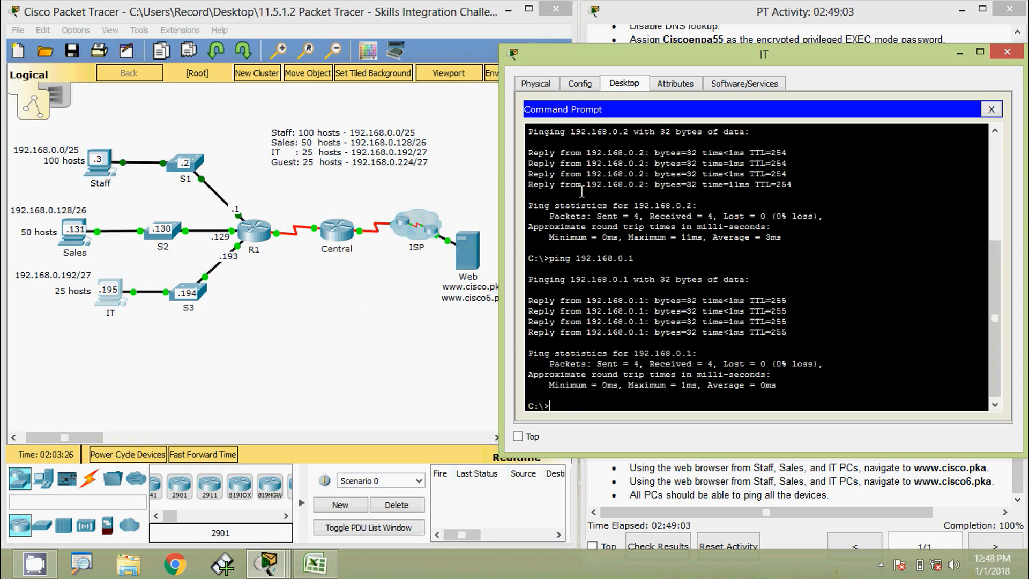
pyautogui.press('Up')
pyautogui.write('29')
pyautogui.press('Return')
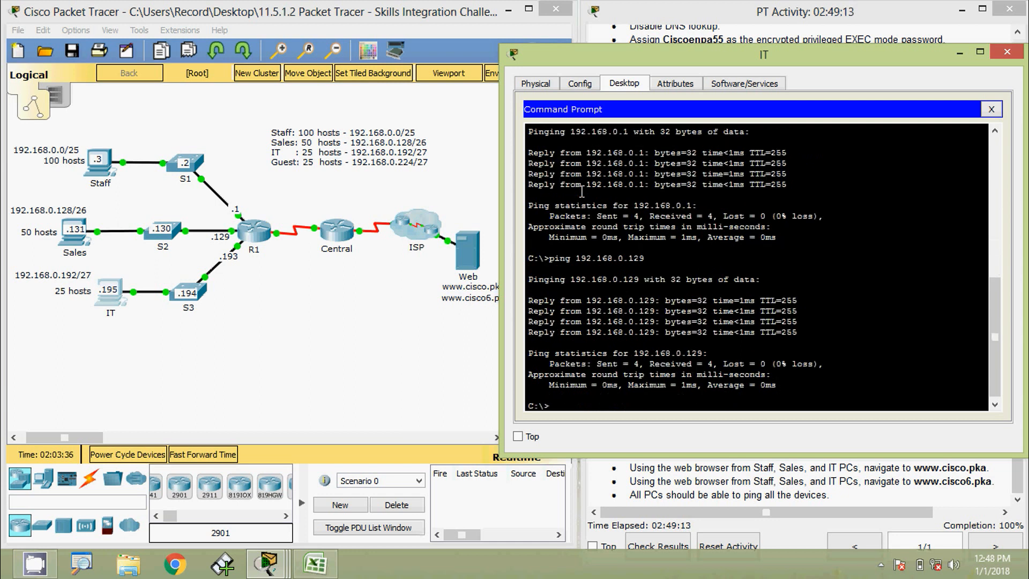
pyautogui.press('Up')
pyautogui.press('BackSpace')
pyautogui.press('BackSpace')
pyautogui.write('30')
pyautogui.press('Return')
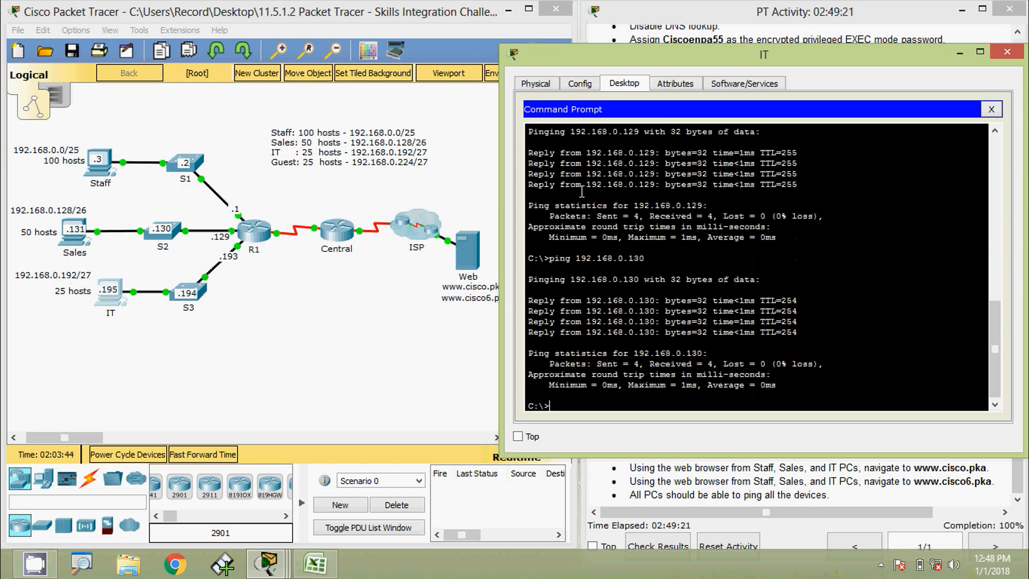
# Ping 192.168.0.131, 192.168.0.193 and 192.168.0.194 from the IT PC.
pyautogui.press('Up')
pyautogui.write('1')
pyautogui.press('Return')
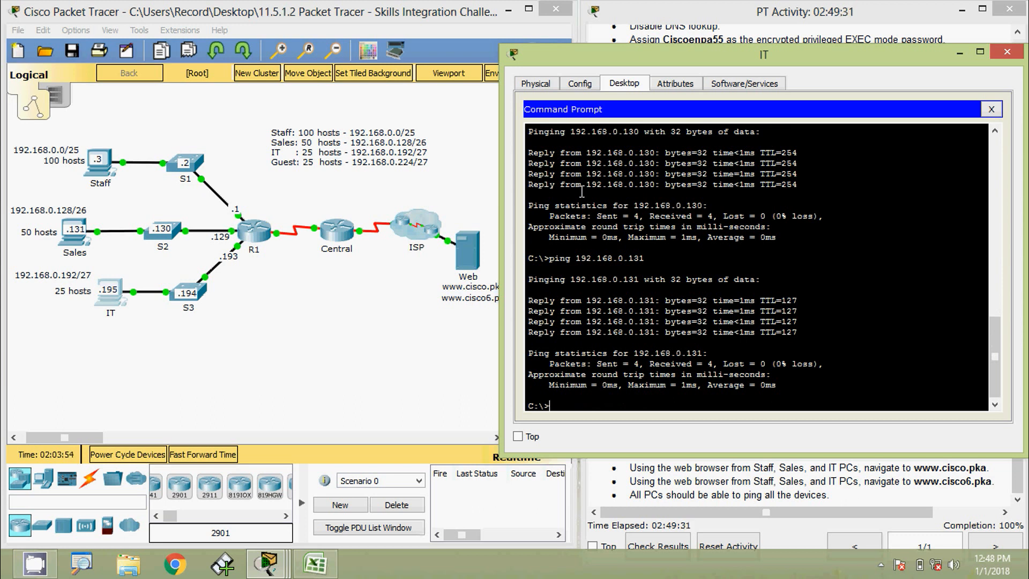
pyautogui.press('Up')
pyautogui.write('93')
pyautogui.press('Return')
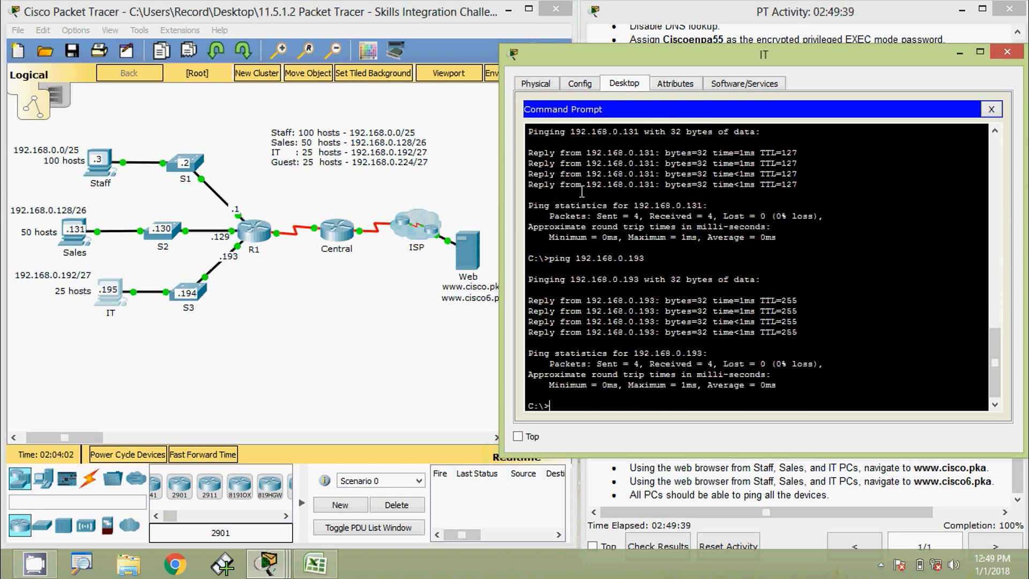
pyautogui.press('Up')
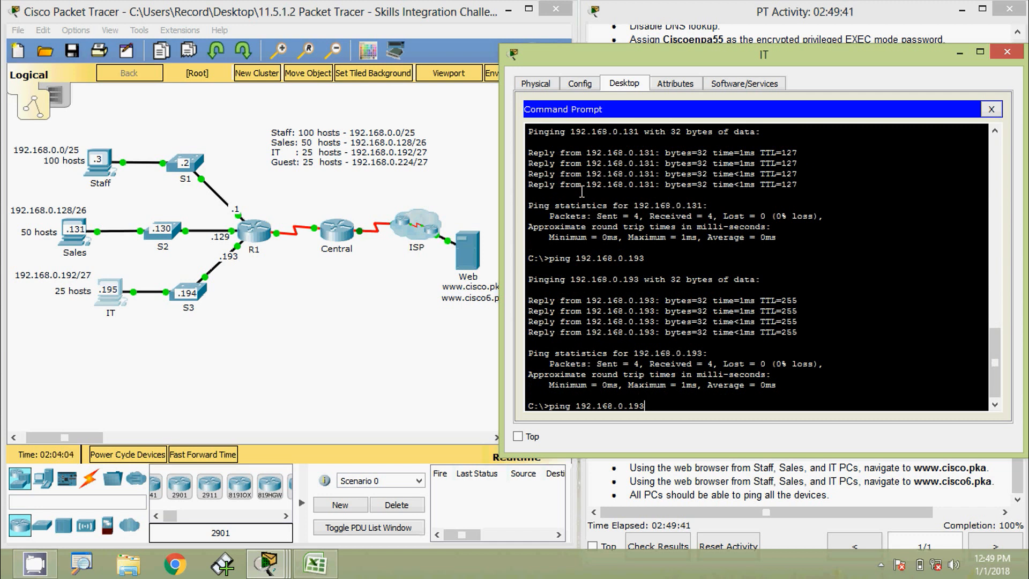
pyautogui.press('BackSpace')
pyautogui.write('4')
pyautogui.press('Return')
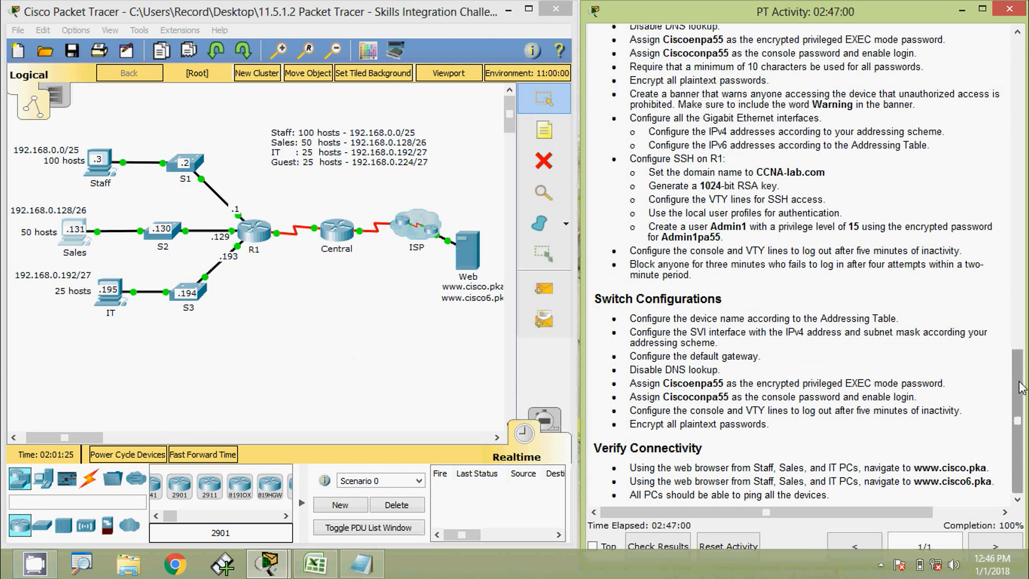
# Scroll the PT Activity instructions to the top to show the Addressing Table.
pyautogui.moveTo(1015, 386); pyautogui.dragTo(1011, 51)
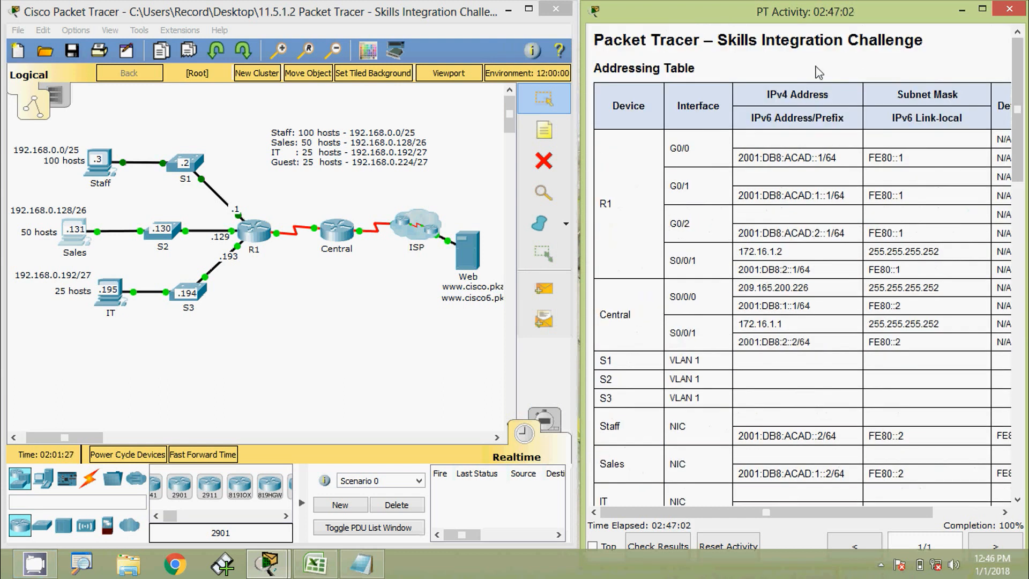